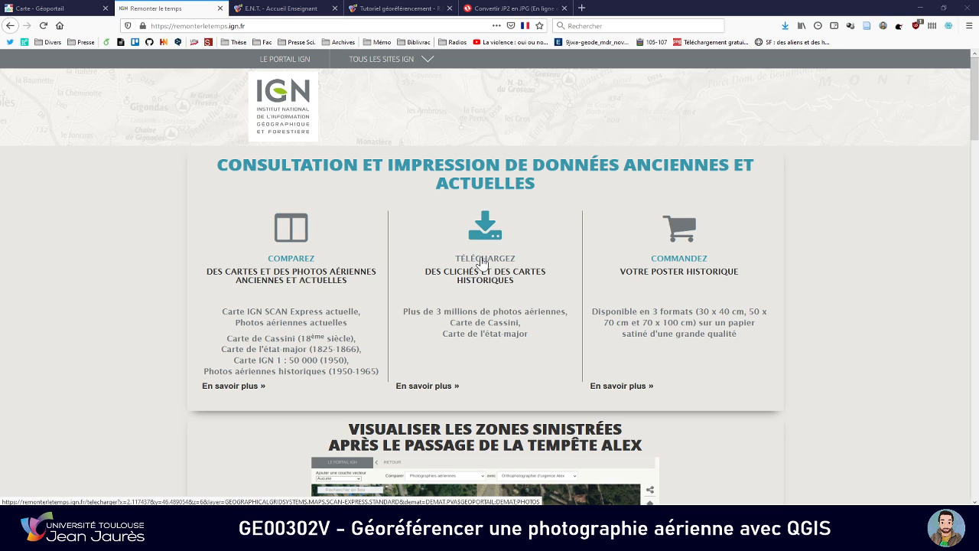
Open the download section for historical photos and maps, dismiss the results notice and centre the map on 31820 Pibrac
{"action": "left_click", "coordinate": [481, 263]}
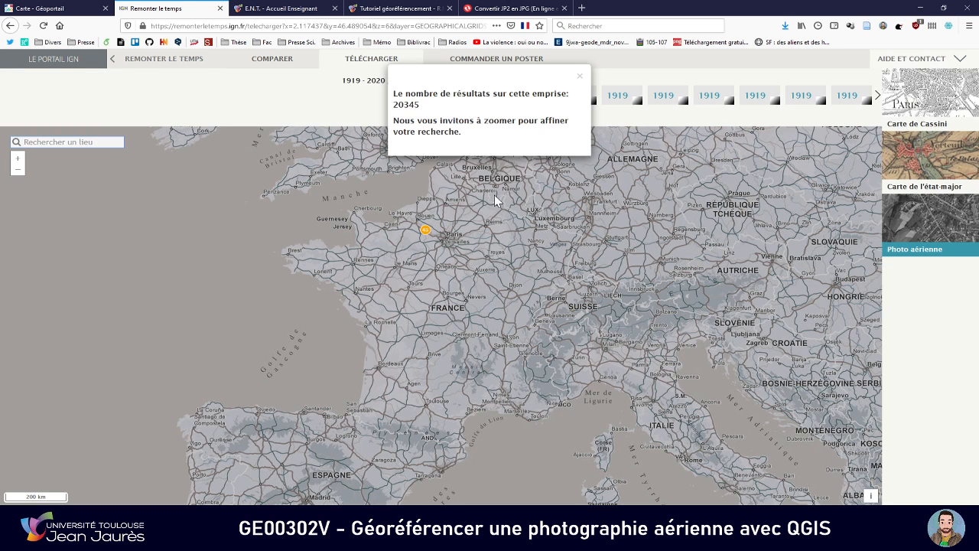
{"action": "left_click", "coordinate": [580, 76]}
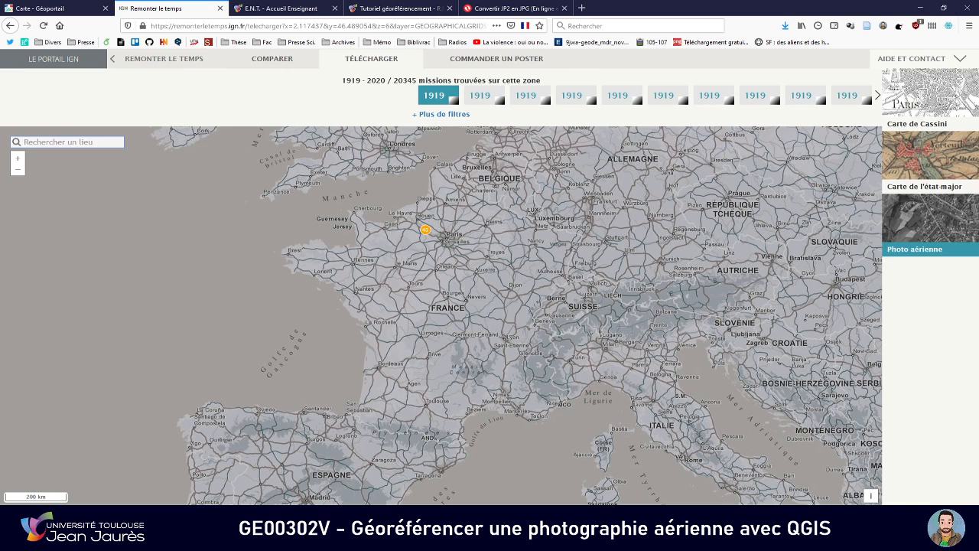
{"action": "type", "text": "pibrac"}
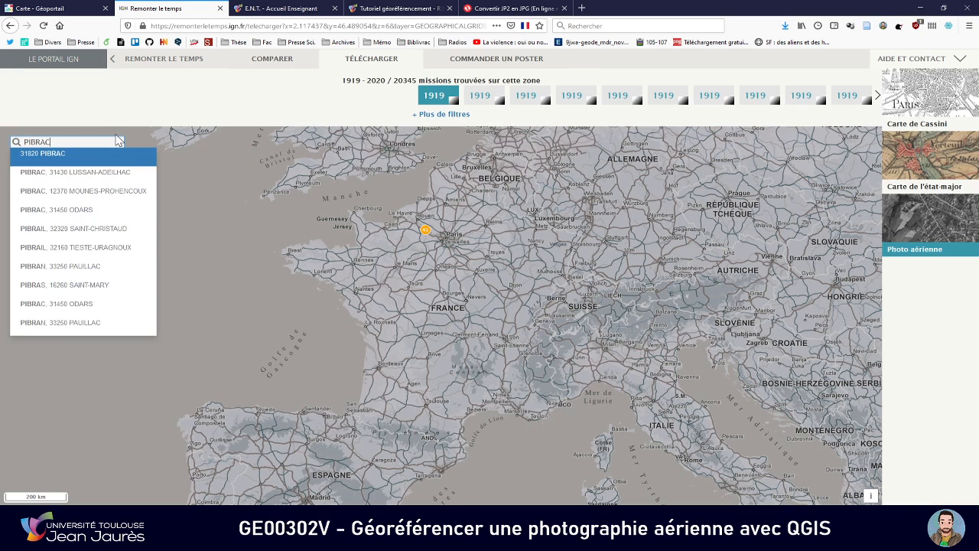
{"action": "key", "text": "Return"}
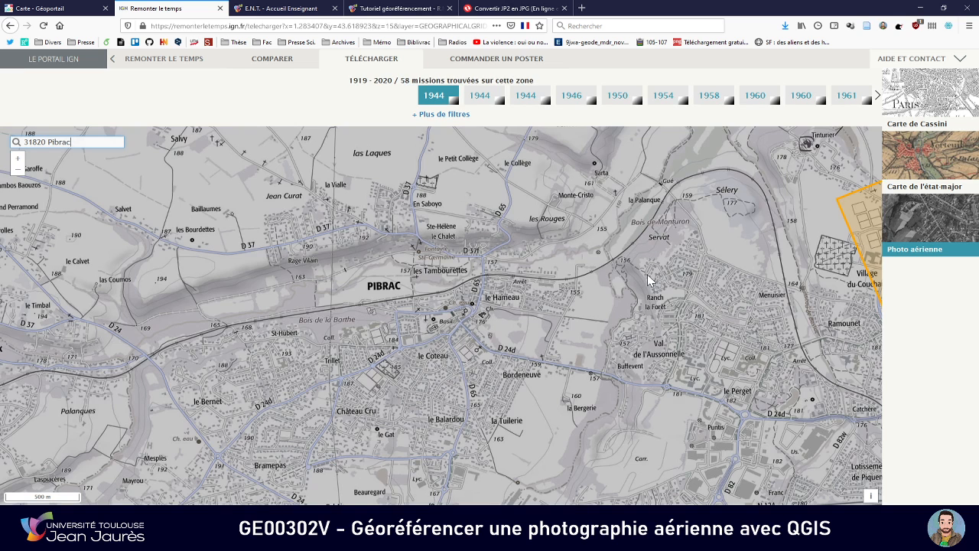
{"action": "left_click_drag", "start_coordinate": [497, 288], "coordinate": [532, 310]}
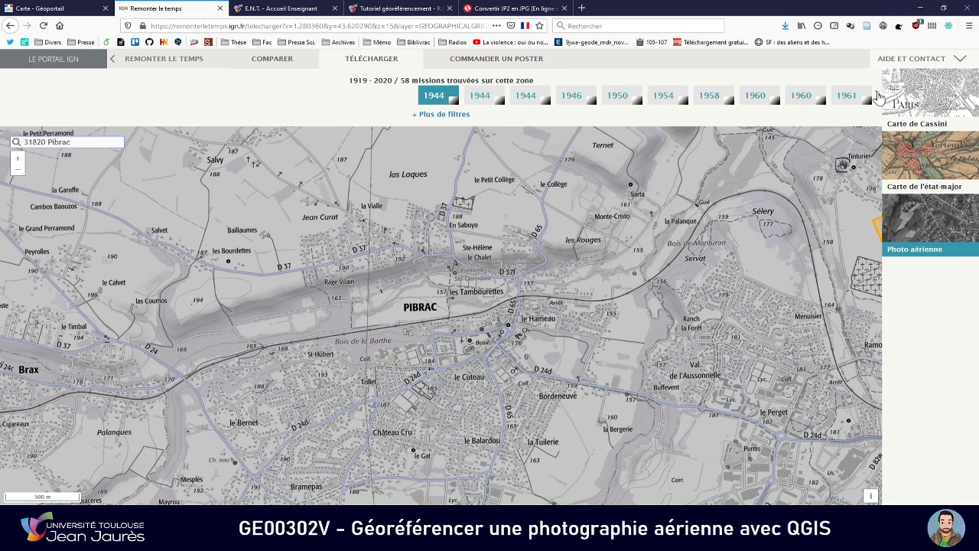
Browse the mission timeline and display the photo locations of the black-and-white 1971 mission
{"action": "left_click", "coordinate": [878, 95]}
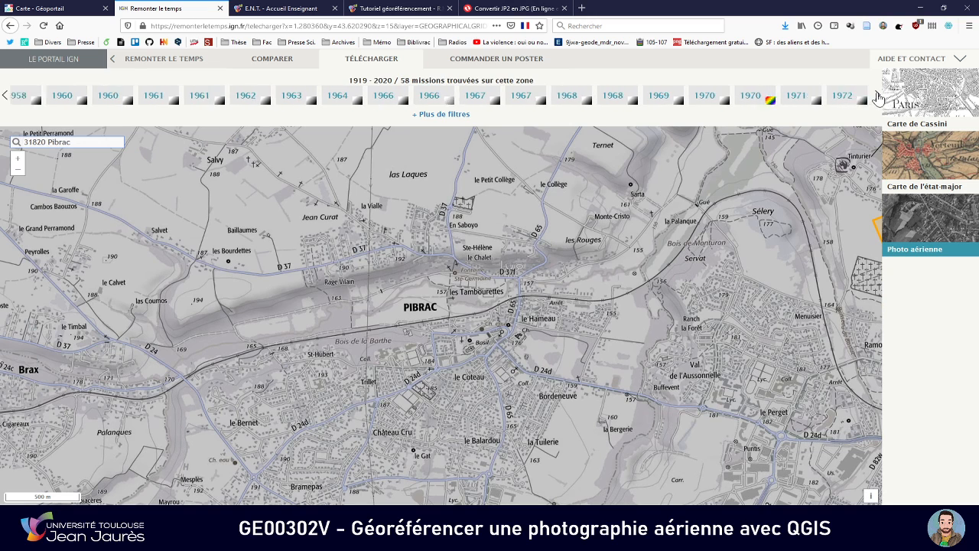
{"action": "left_click", "coordinate": [877, 96]}
{"action": "left_click", "coordinate": [724, 96]}
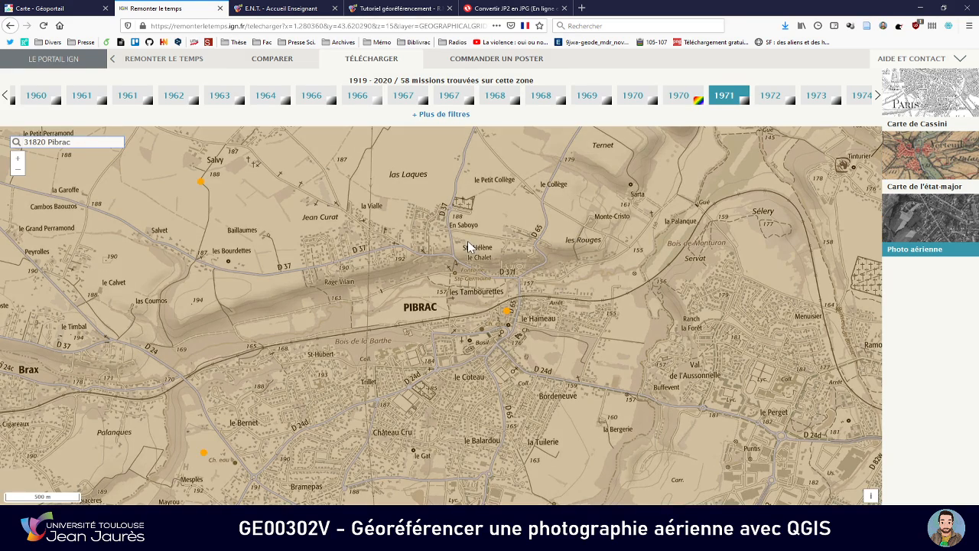
Open the preview of the 1971 aerial photo centred near Salvy, northwest of Pibrac, and inspect it closely
{"action": "scroll", "coordinate": [468, 240], "scroll_direction": "down", "scroll_amount": 1}
{"action": "left_click_drag", "start_coordinate": [452, 241], "coordinate": [457, 277]}
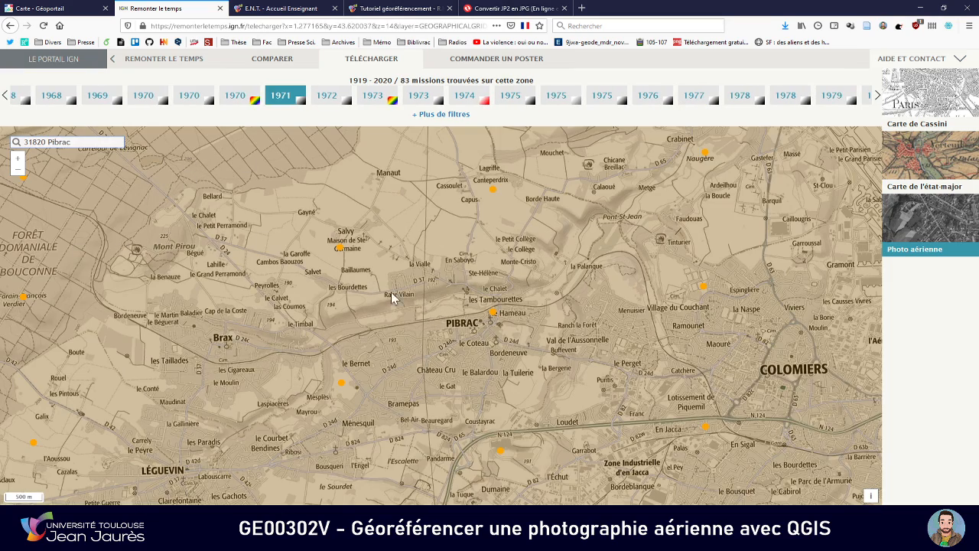
{"action": "left_click_drag", "start_coordinate": [462, 294], "coordinate": [393, 327]}
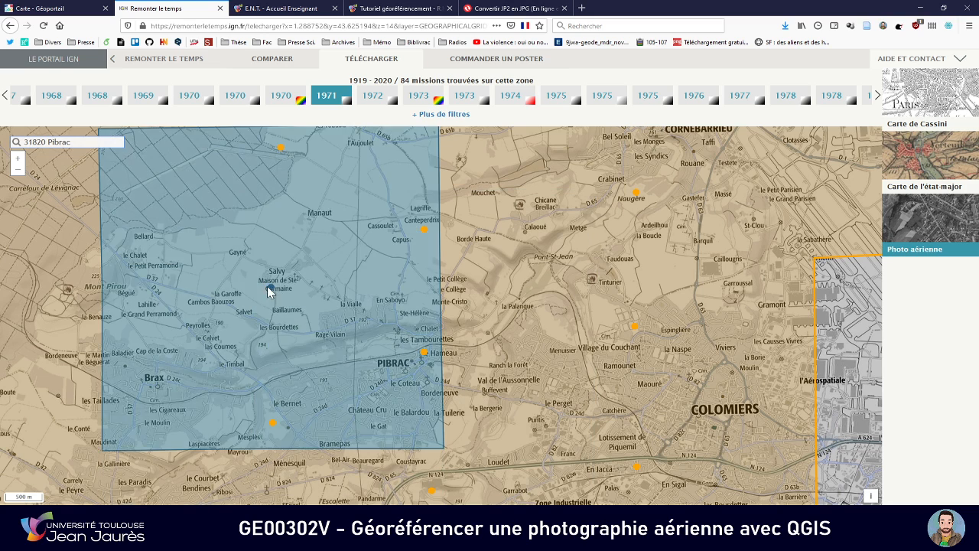
{"action": "left_click", "coordinate": [275, 286]}
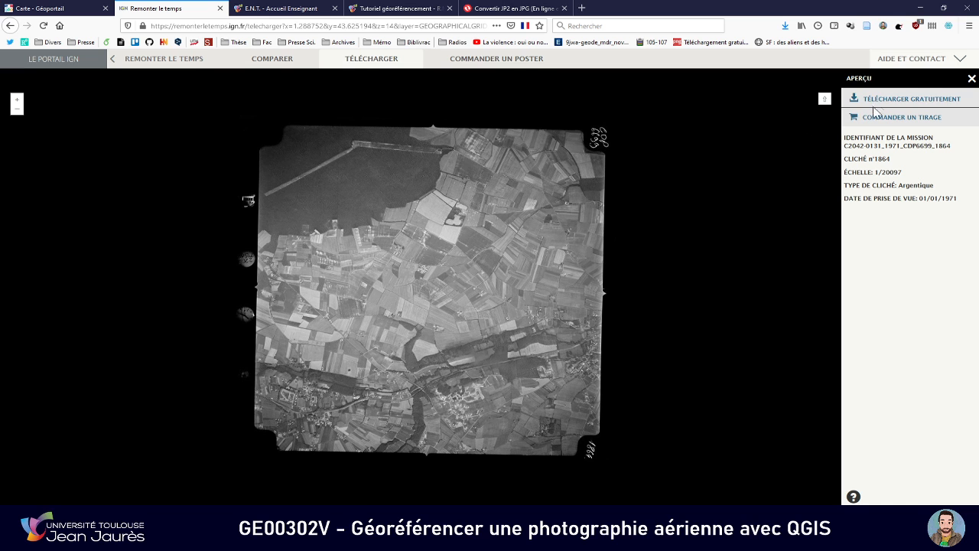
{"action": "scroll", "coordinate": [526, 247], "scroll_direction": "up", "scroll_amount": 1}
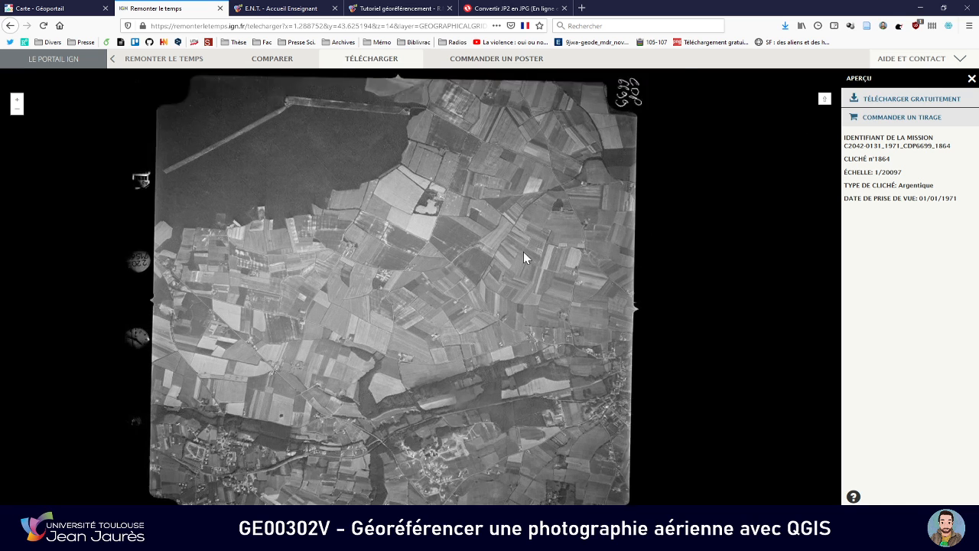
{"action": "left_click", "coordinate": [885, 105]}
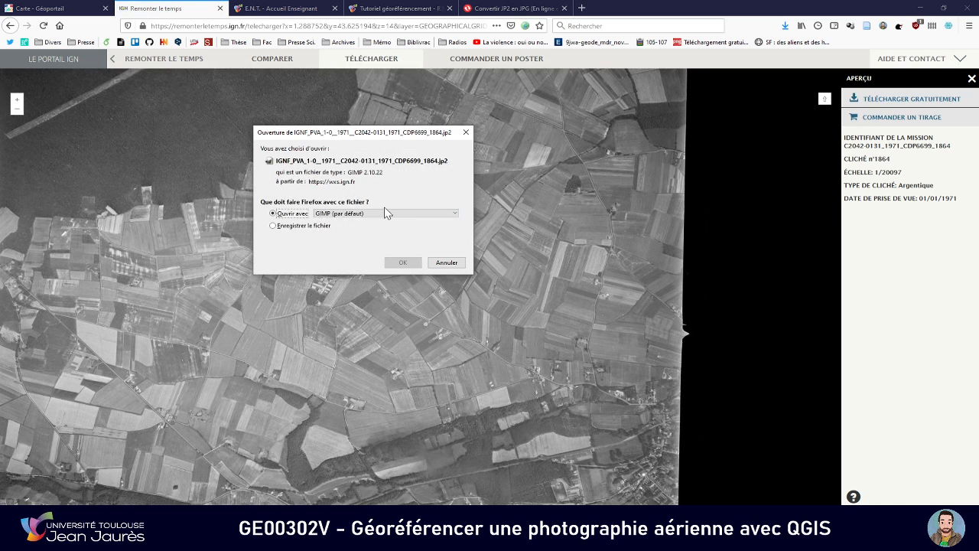
{"action": "left_click", "coordinate": [317, 226]}
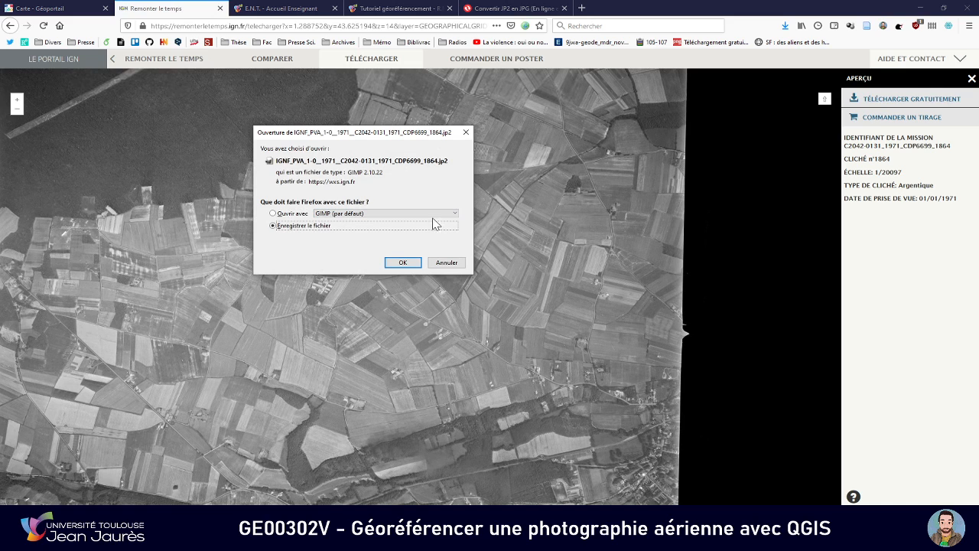
{"action": "left_click", "coordinate": [466, 134]}
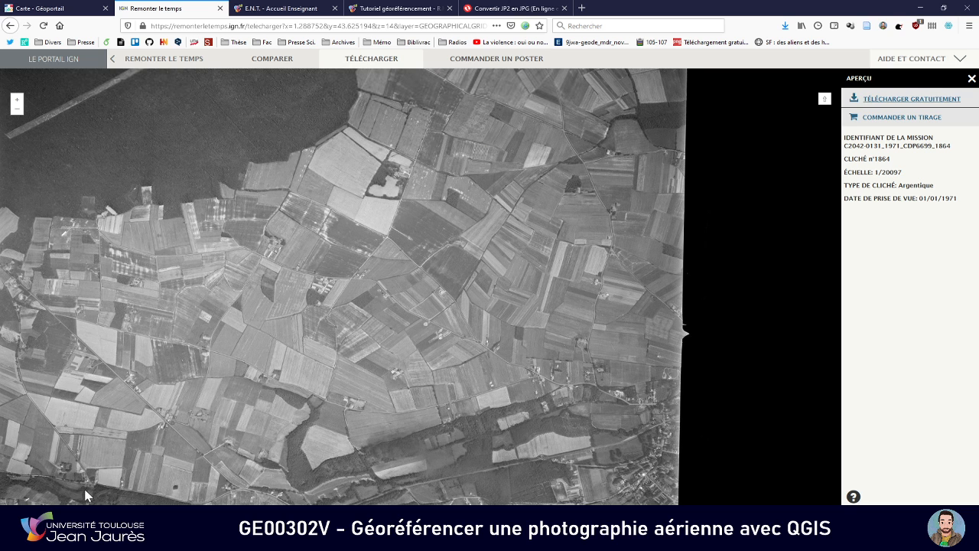
{"action": "scroll", "coordinate": [464, 240], "scroll_direction": "down", "scroll_amount": 2}
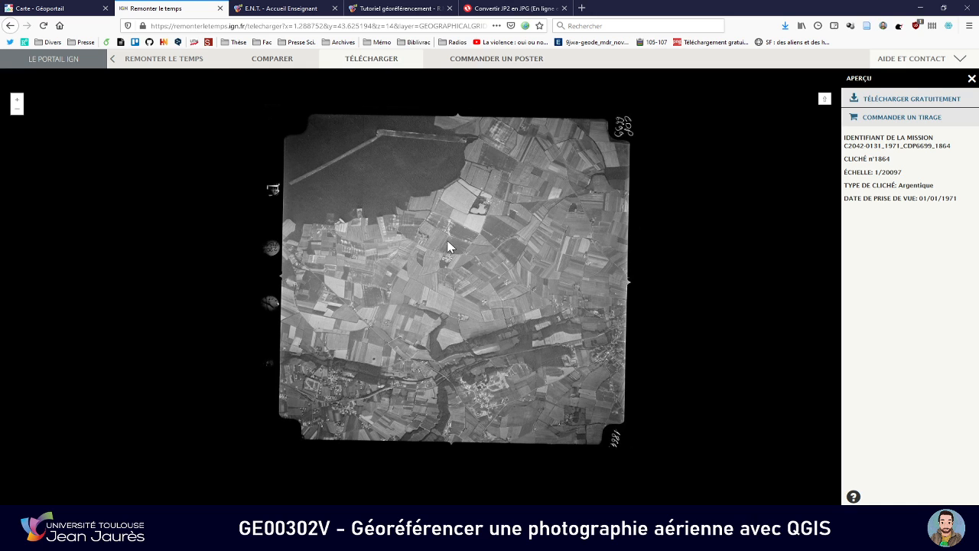
Switch to the Convertio converter, remove the file already listed and load IGNF_PVA_1-0__1971__C2042-0131_1971_CDP6699_1865(1).jp2 from the Téléchargements folder
{"action": "left_click", "coordinate": [504, 9]}
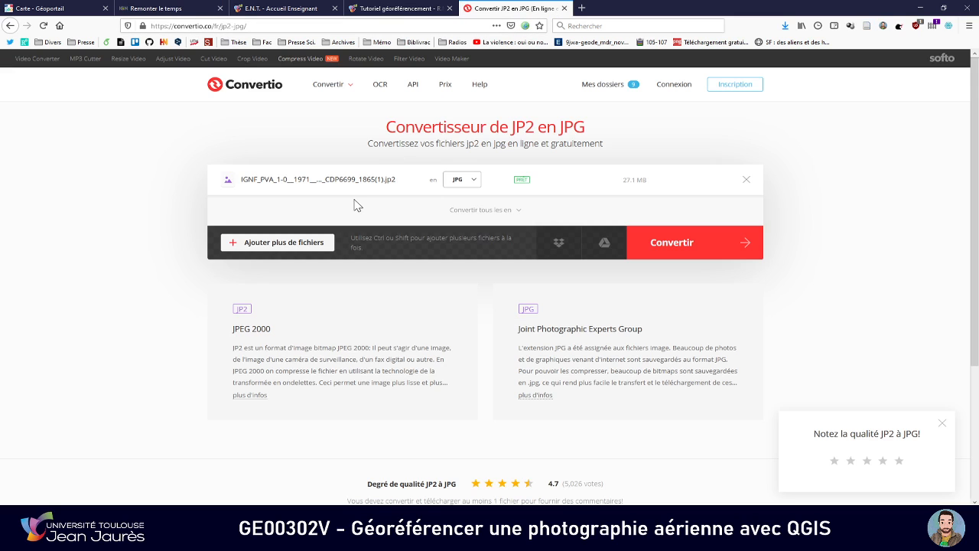
{"action": "left_click", "coordinate": [746, 179]}
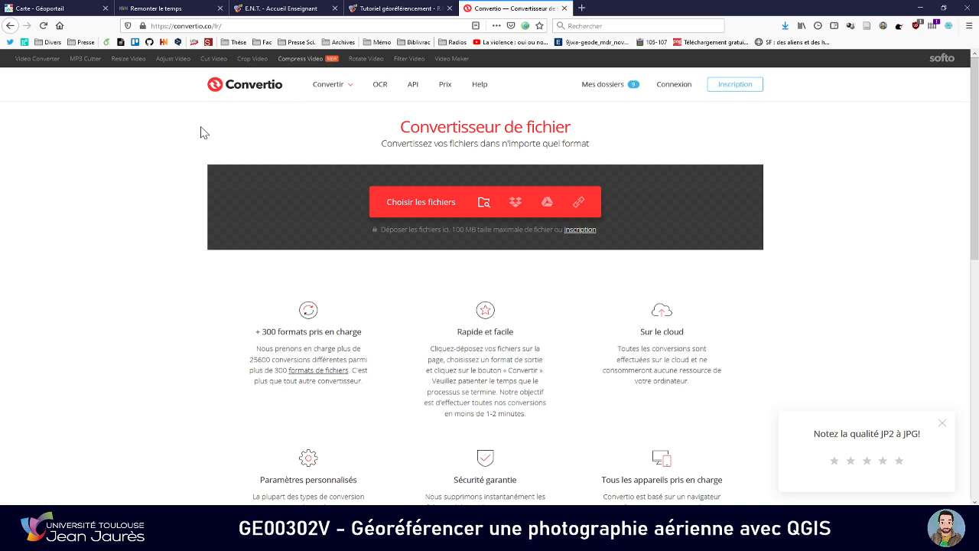
{"action": "left_click", "coordinate": [414, 208]}
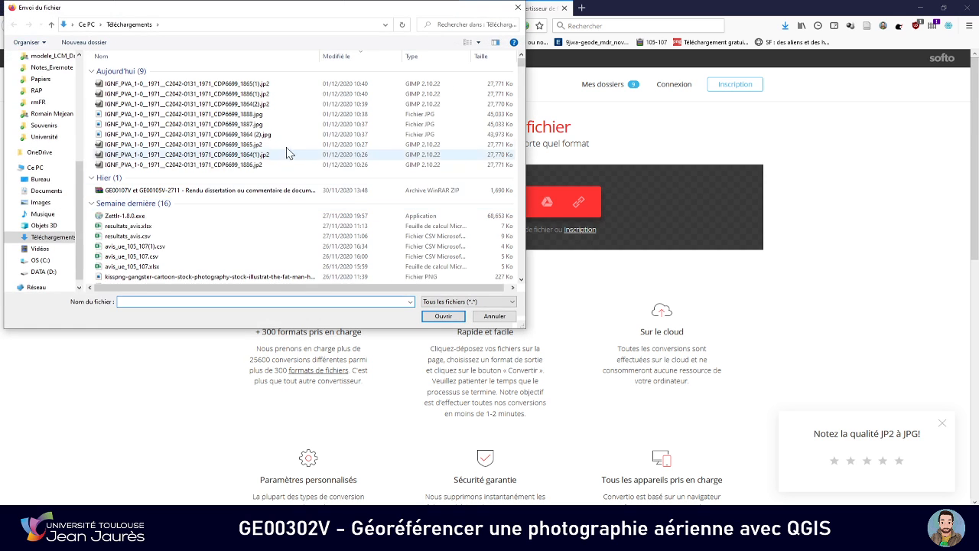
{"action": "left_click", "coordinate": [270, 90]}
{"action": "left_click", "coordinate": [443, 316]}
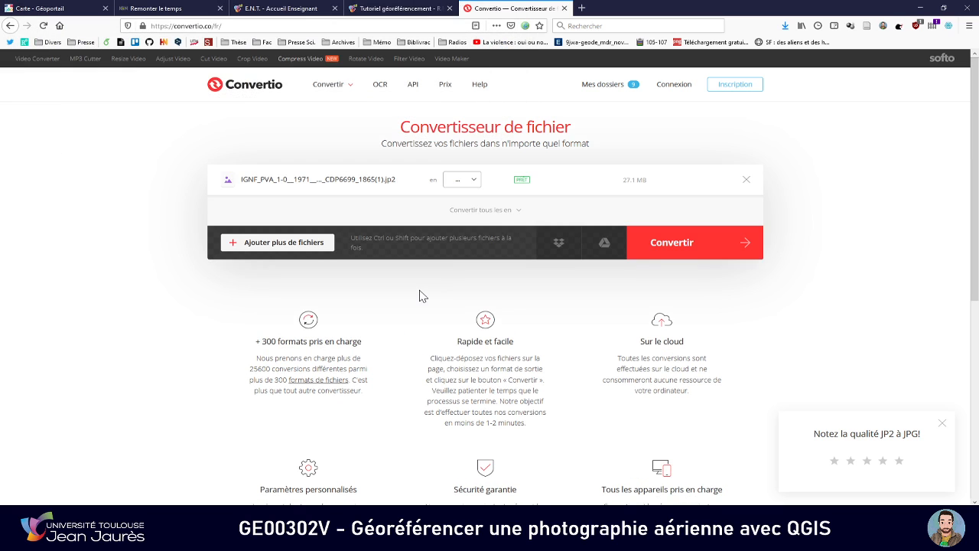
Set the output format of the loaded JP2 file to the JPG image format
{"action": "left_click", "coordinate": [462, 179]}
{"action": "mouse_move", "coordinate": [521, 254]}
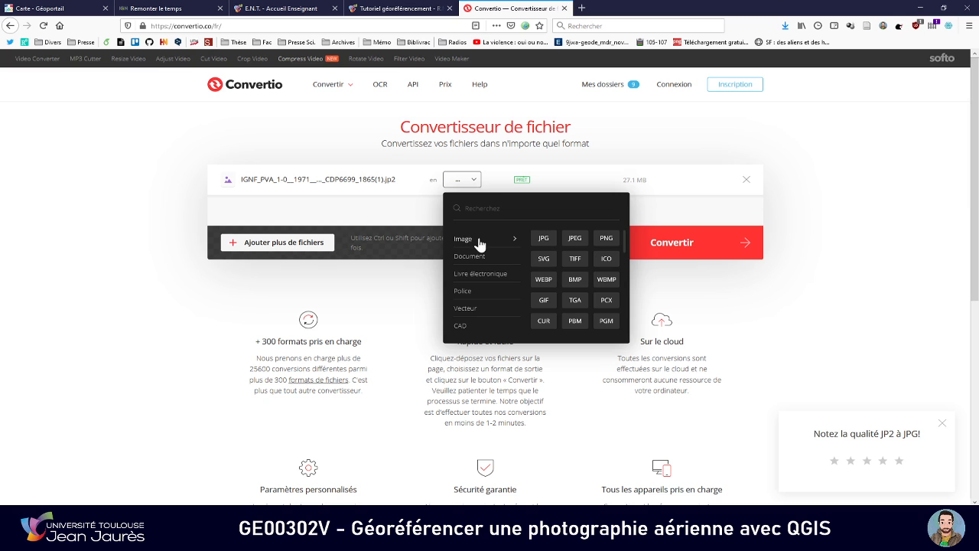
{"action": "left_click", "coordinate": [544, 241]}
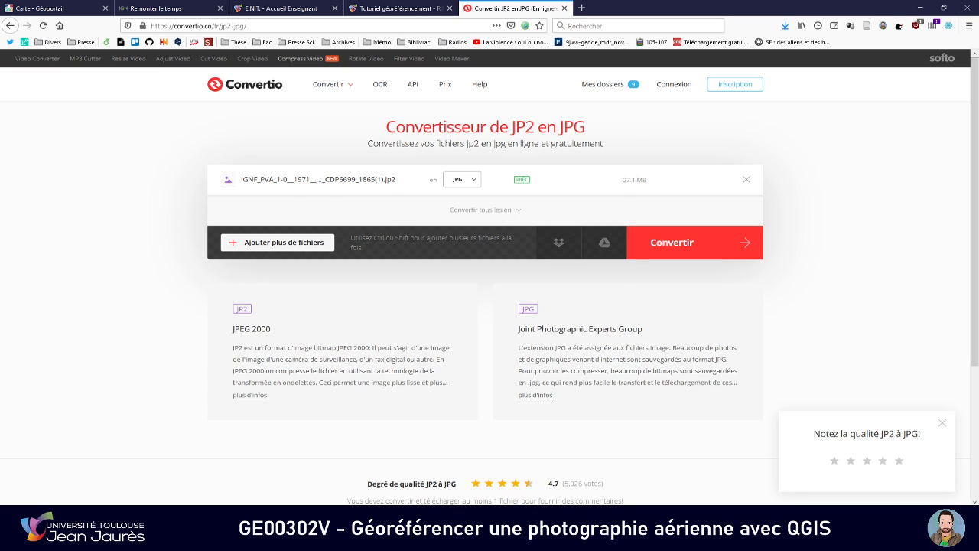
Switch to File Explorer and look over the JPG aerial photos in the georef folder
{"action": "key", "text": "alt+Tab"}
{"action": "left_click_drag", "start_coordinate": [478, 283], "coordinate": [459, 230]}
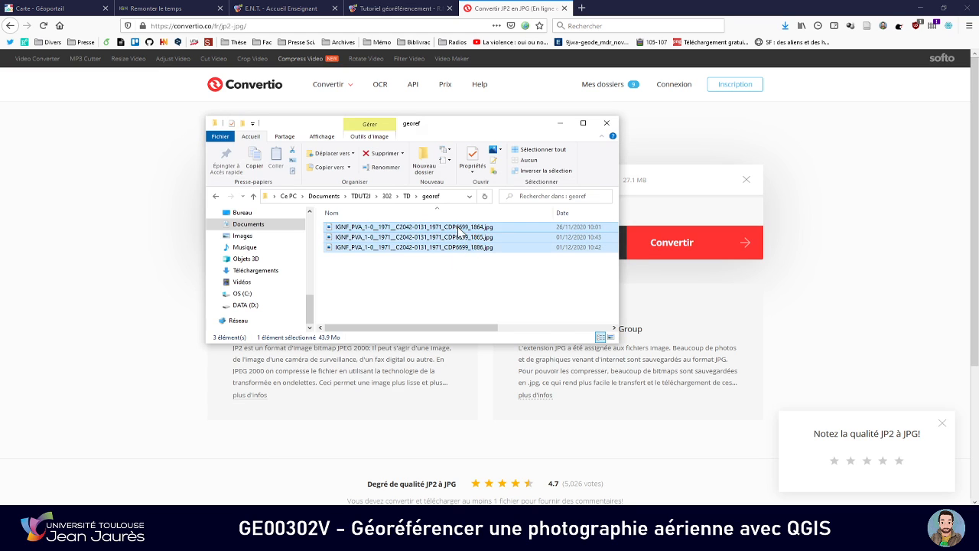
{"action": "left_click", "coordinate": [459, 275]}
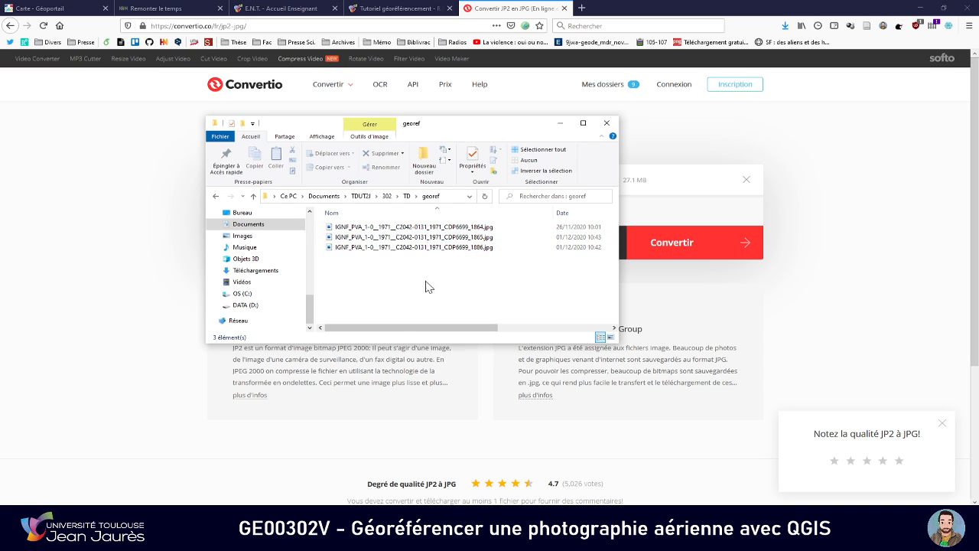
{"action": "key", "text": "alt+Tab"}
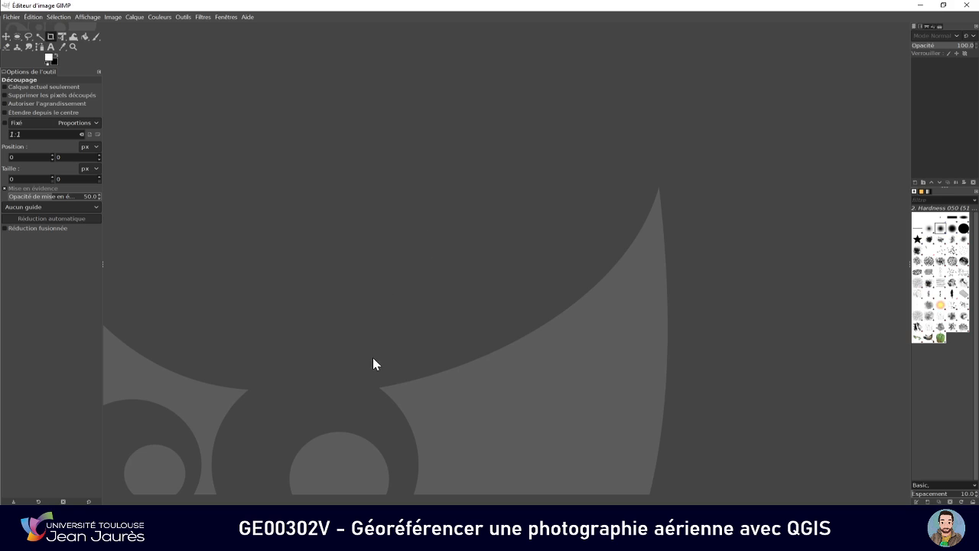
{"action": "key", "text": "alt+Tab"}
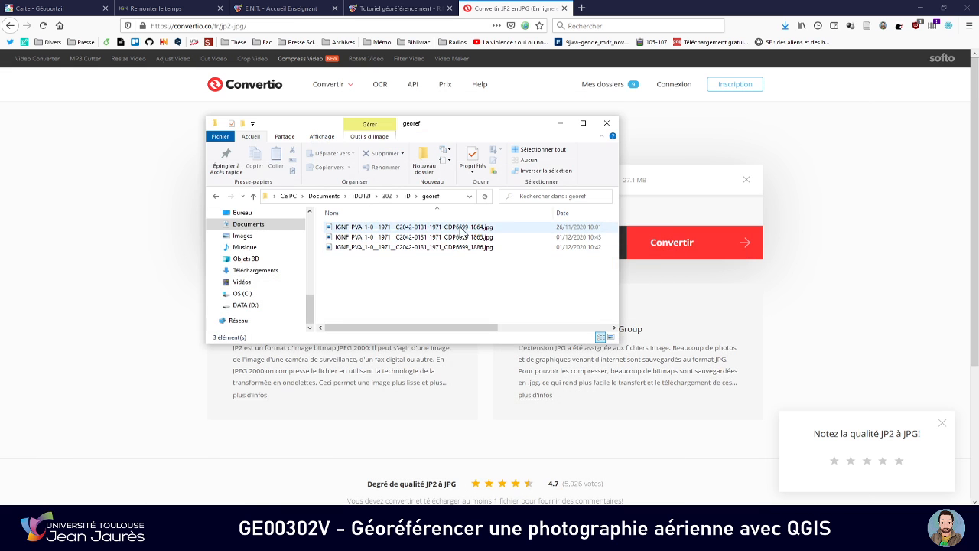
{"action": "key", "text": "alt+Tab"}
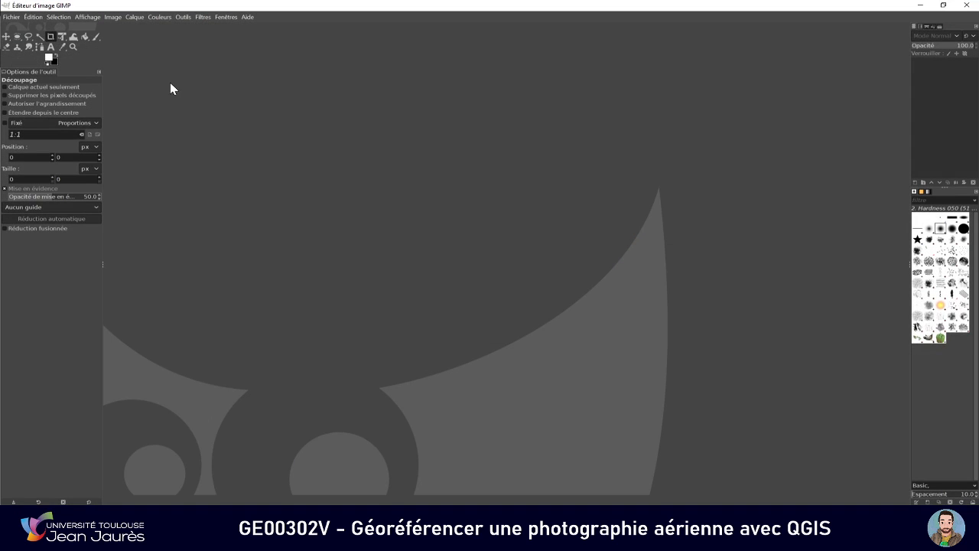
{"action": "key", "text": "alt+Tab"}
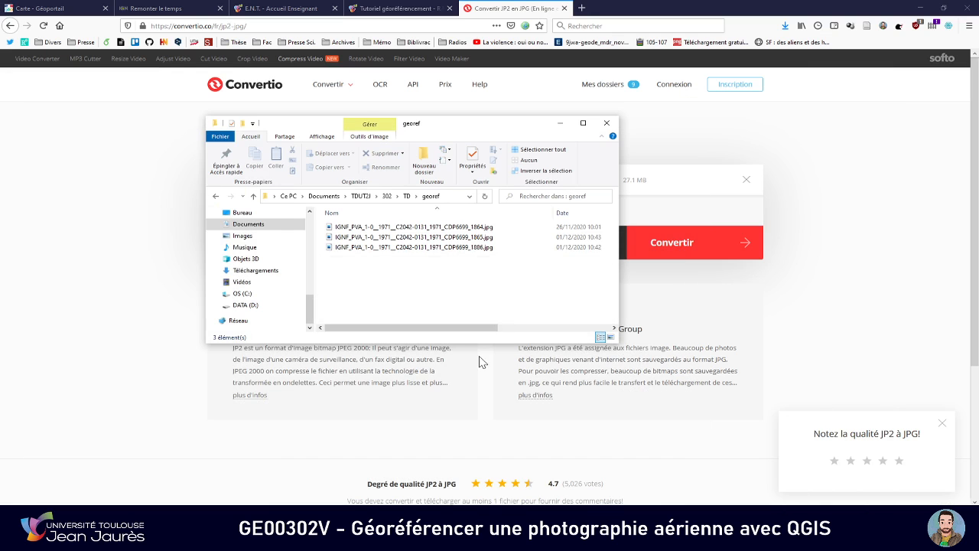
Open IGNF_PVA_1-0__1971__C2042-0131_1971_CDP6699_1864.jpg from the georef folder in GIMP
{"action": "left_click", "coordinate": [489, 227]}
{"action": "right_click", "coordinate": [490, 228]}
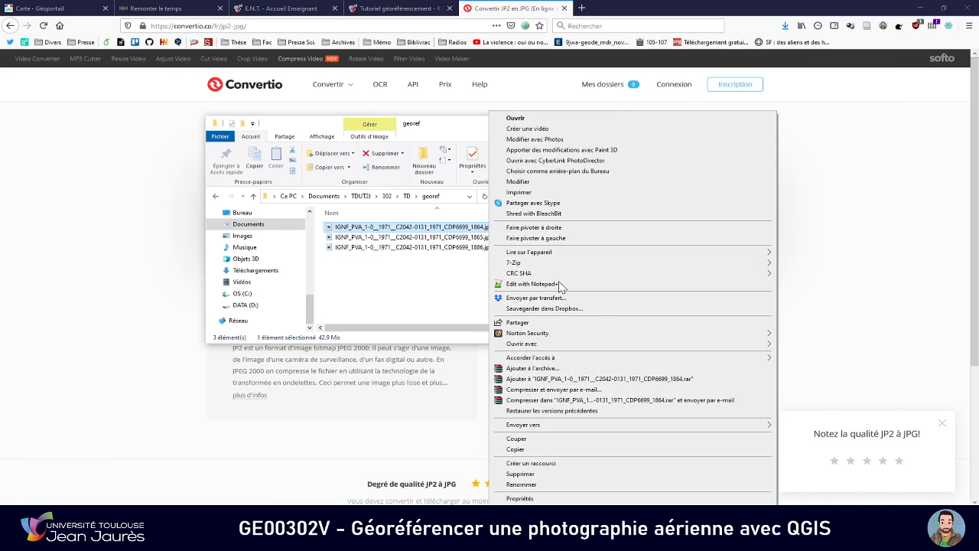
{"action": "mouse_move", "coordinate": [727, 343]}
{"action": "left_click", "coordinate": [802, 355]}
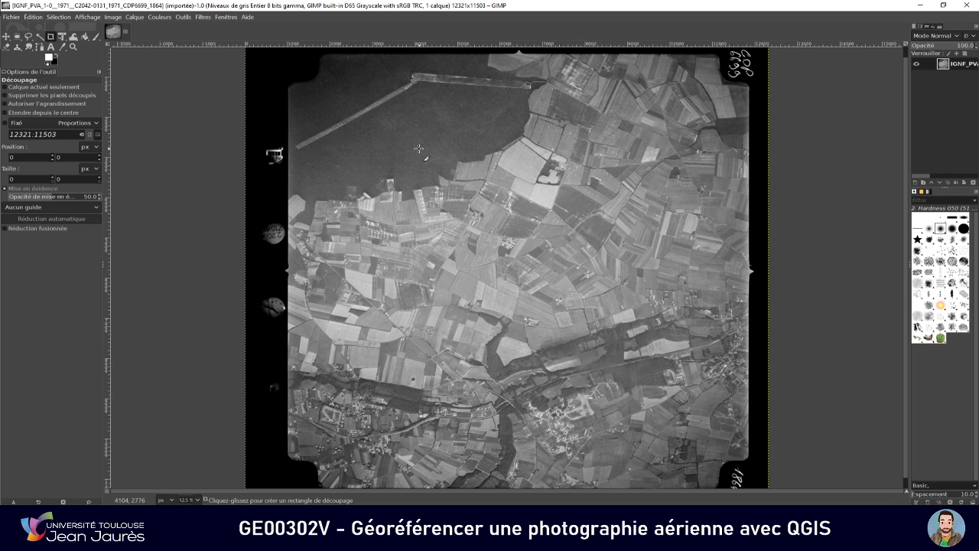
Scale the aerial photo to a width of 4000 px with proportions locked, giving a height of 3734 px
{"action": "left_click", "coordinate": [113, 16]}
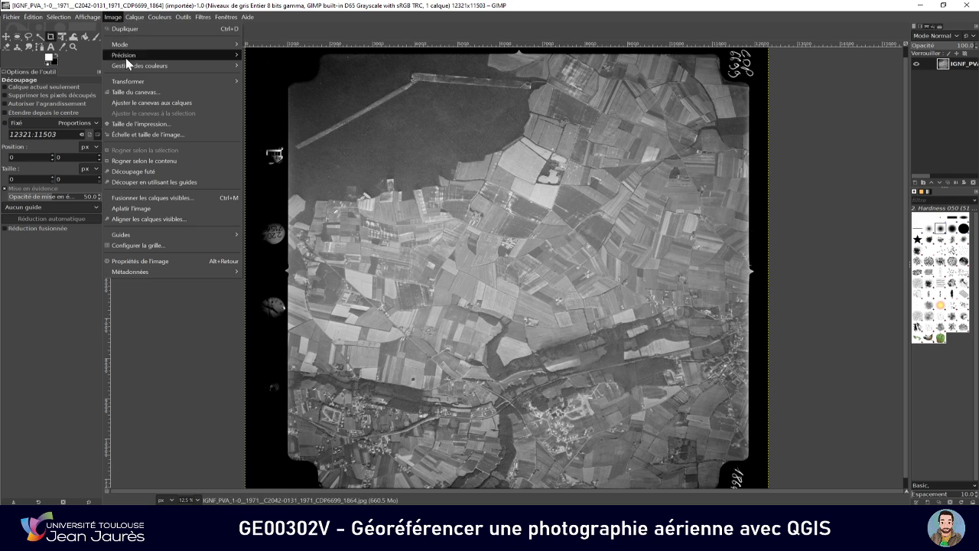
{"action": "left_click", "coordinate": [212, 136]}
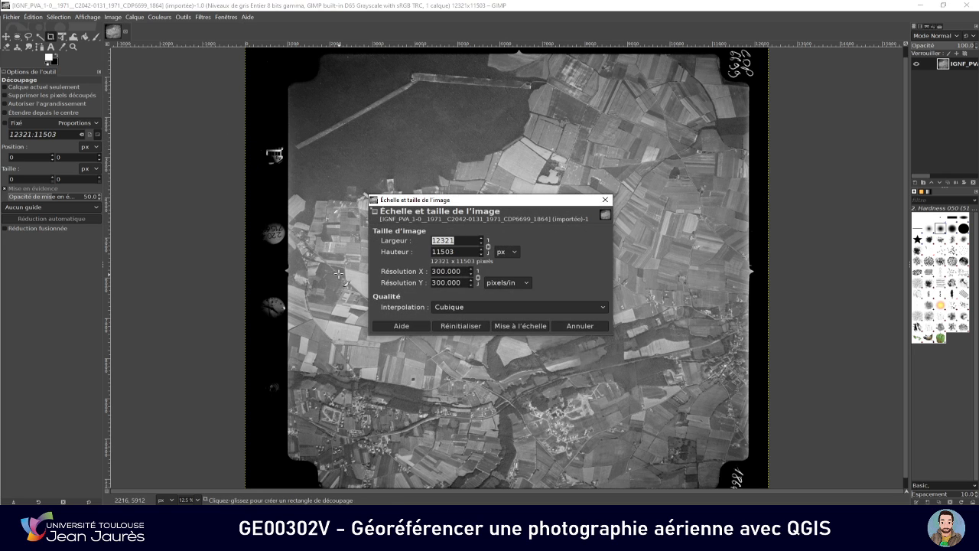
{"action": "type", "text": "4000"}
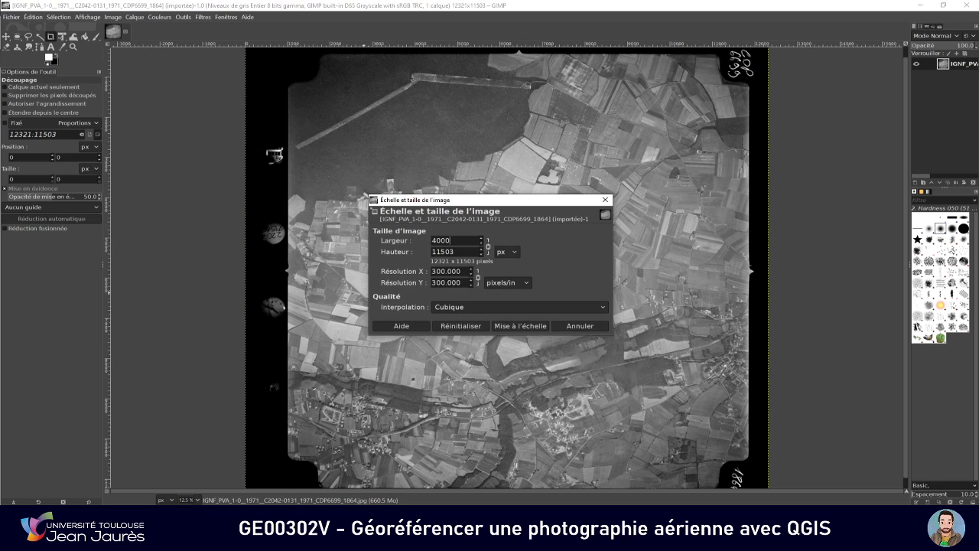
{"action": "left_click", "coordinate": [451, 252]}
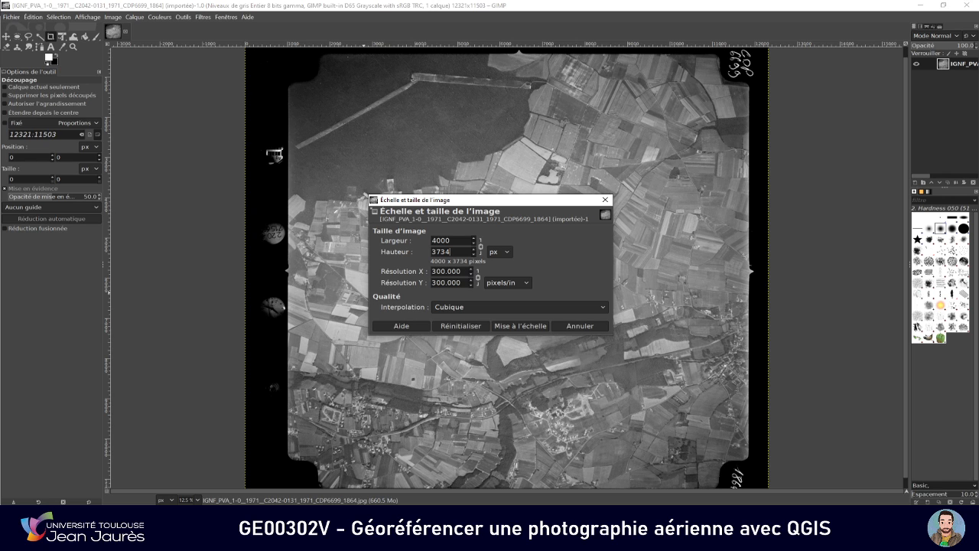
{"action": "left_click", "coordinate": [521, 326]}
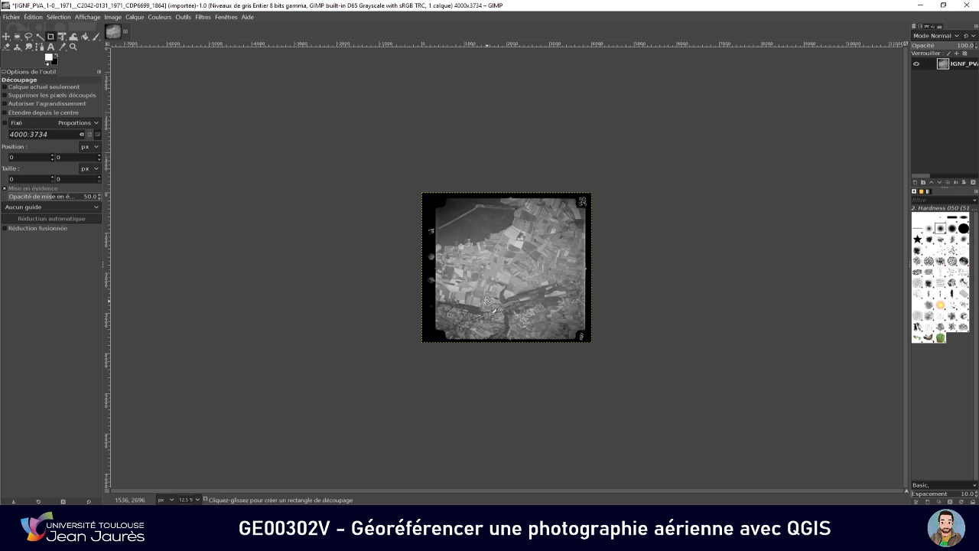
{"action": "left_click", "coordinate": [196, 499]}
{"action": "left_click", "coordinate": [192, 458]}
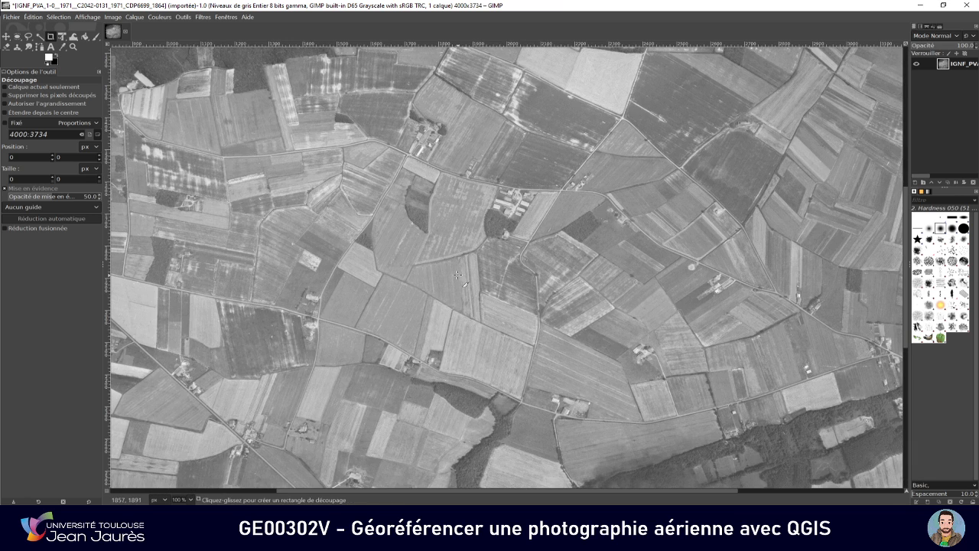
Crop the scaled aerial photo inside its black borders to about 2968 × 3012 px
{"action": "scroll", "coordinate": [459, 274], "scroll_direction": "down", "scroll_amount": 5}
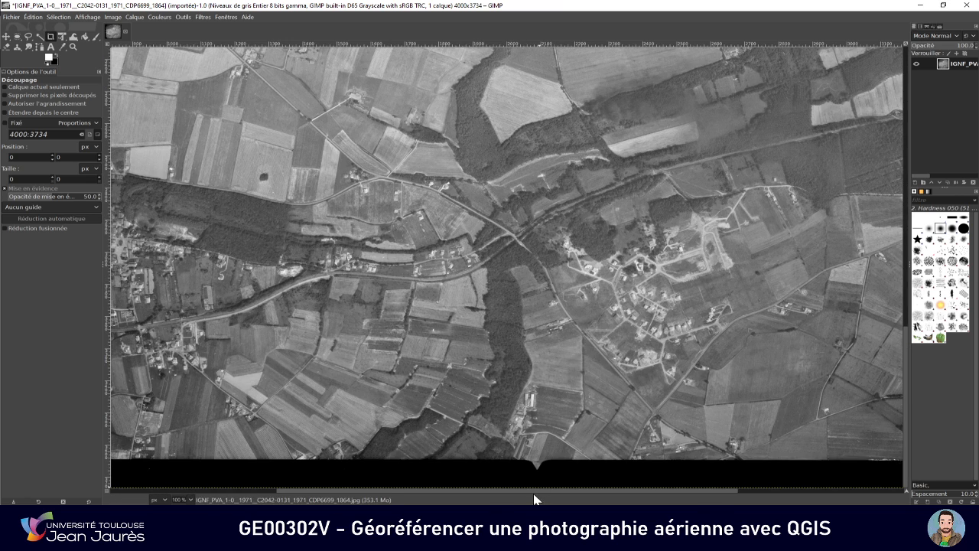
{"action": "left_click_drag", "start_coordinate": [531, 490], "coordinate": [367, 493]}
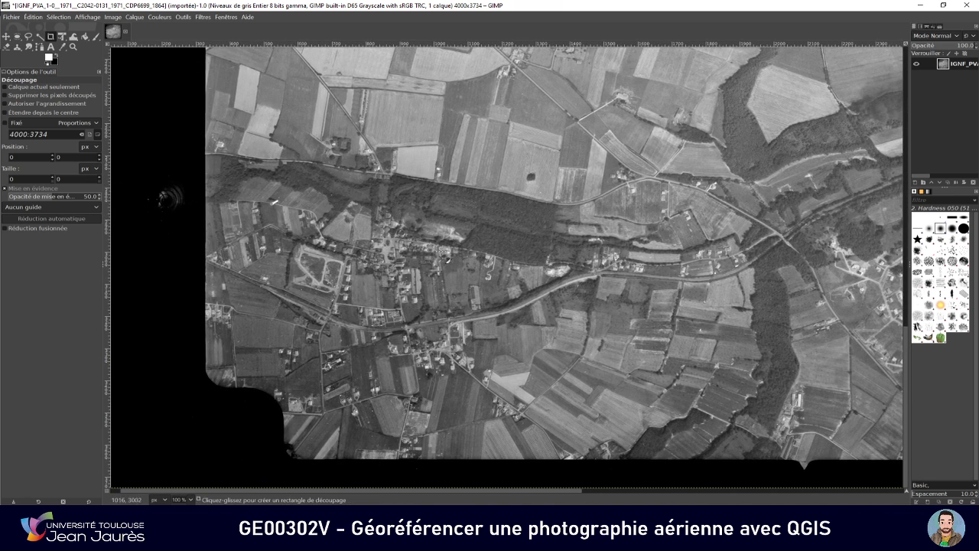
{"action": "left_click", "coordinate": [181, 499]}
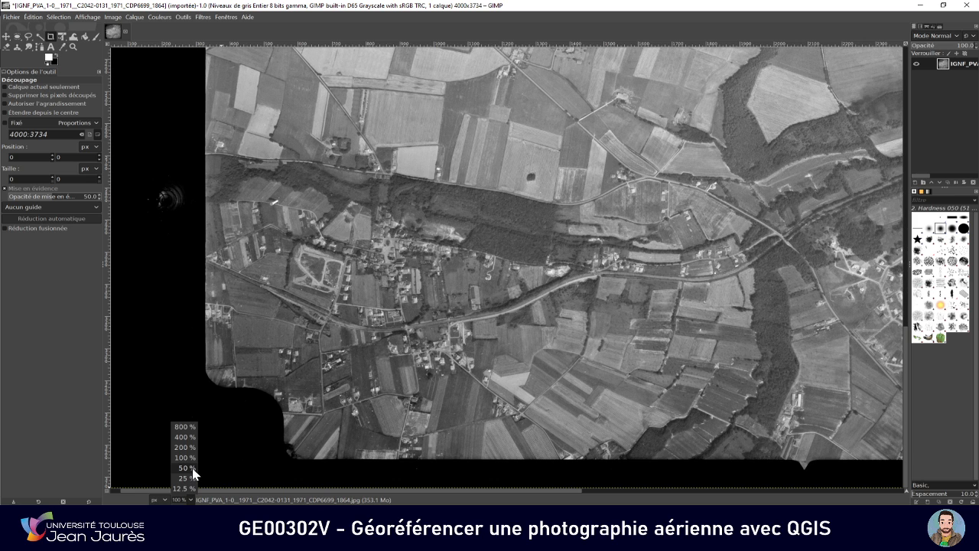
{"action": "left_click", "coordinate": [188, 478]}
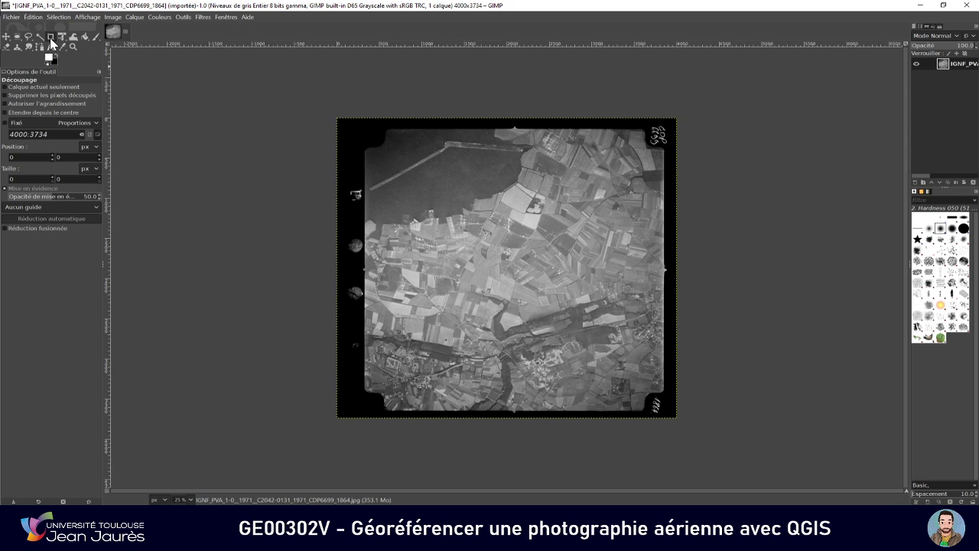
{"action": "left_click_drag", "start_coordinate": [391, 150], "coordinate": [642, 393]}
{"action": "left_click", "coordinate": [526, 273]}
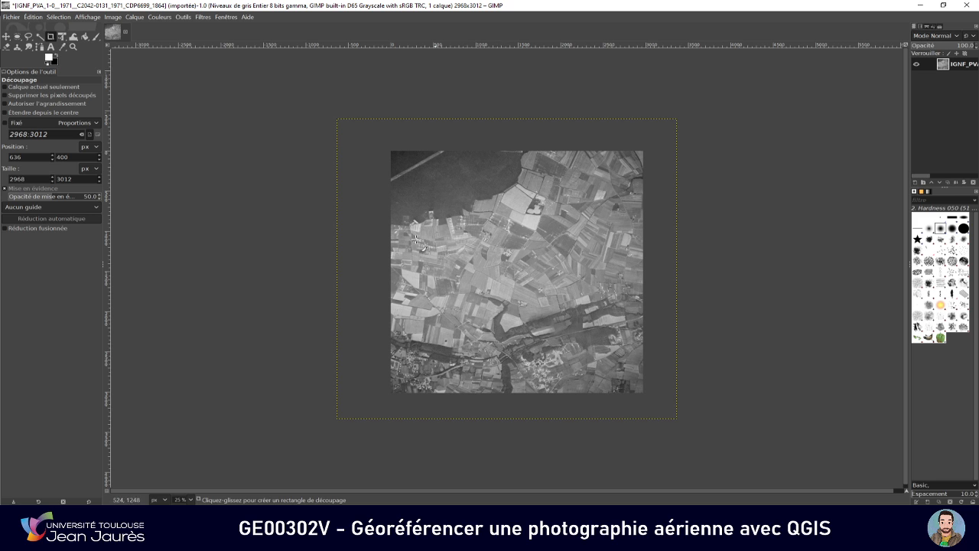
Export the cropped photo to the georef folder as IGNF_PVA_1-0__1971__C2042-0131_1971_CDP6699_1864_reduite.jpg with JPEG quality 100
{"action": "left_click", "coordinate": [14, 19]}
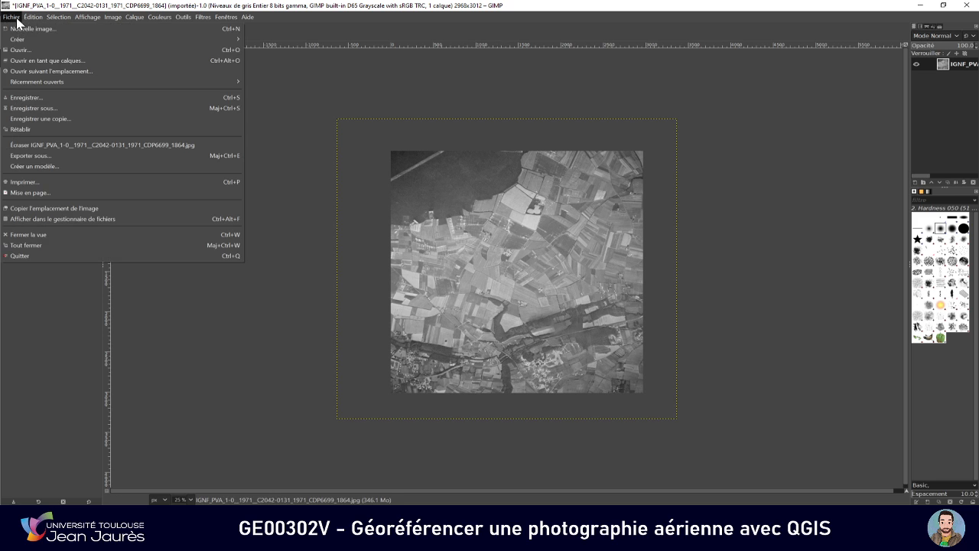
{"action": "left_click", "coordinate": [46, 156]}
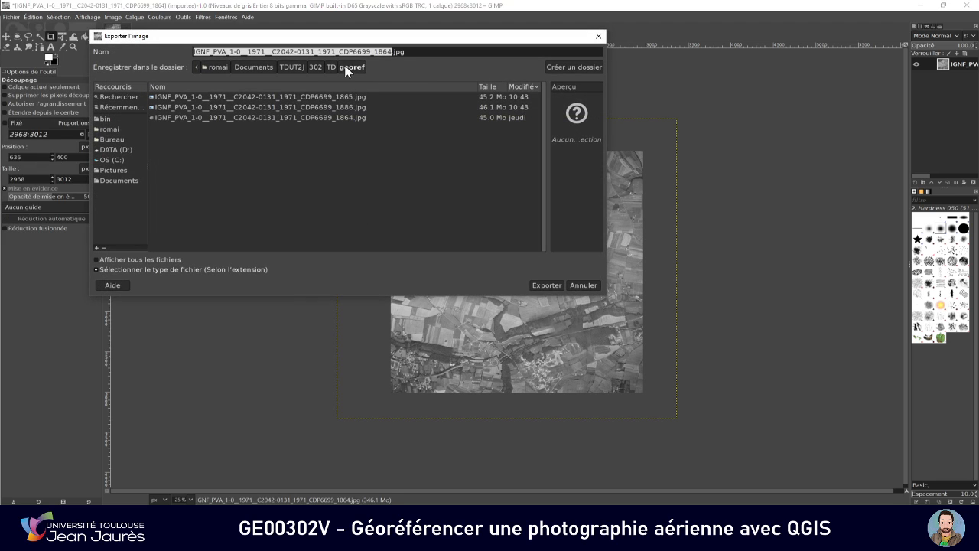
{"action": "left_click", "coordinate": [393, 51]}
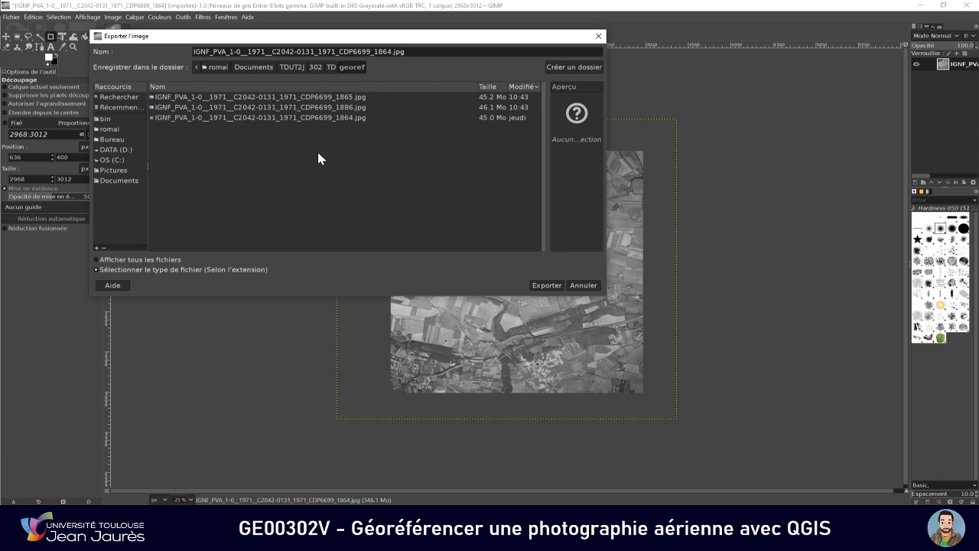
{"action": "type", "text": "8REDUITE"}
{"action": "key", "text": "BackSpace"}
{"action": "key", "text": "BackSpace"}
{"action": "key", "text": "BackSpace"}
{"action": "key", "text": "BackSpace"}
{"action": "key", "text": "BackSpace"}
{"action": "key", "text": "BackSpace"}
{"action": "key", "text": "BackSpace"}
{"action": "key", "text": "BackSpace"}
{"action": "type", "text": "_reduite"}
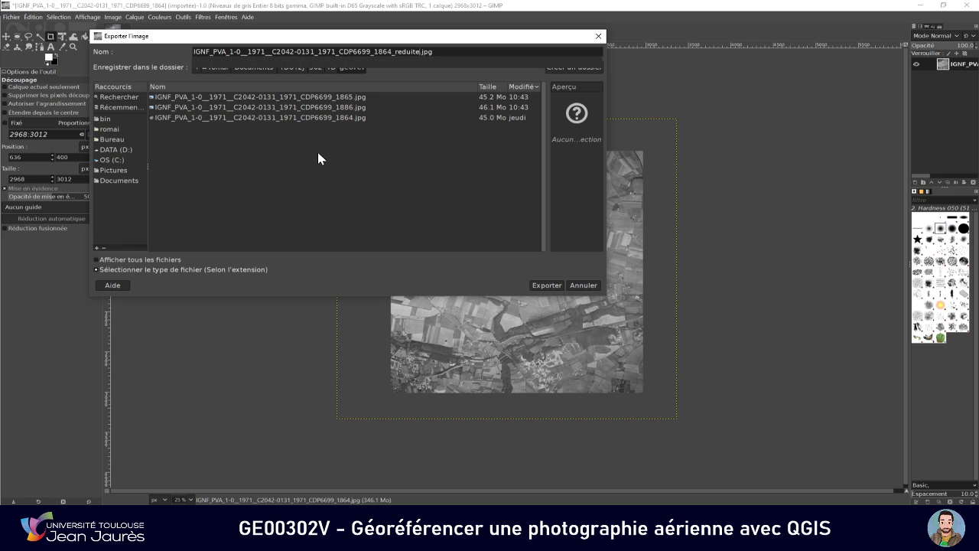
{"action": "left_click", "coordinate": [538, 288]}
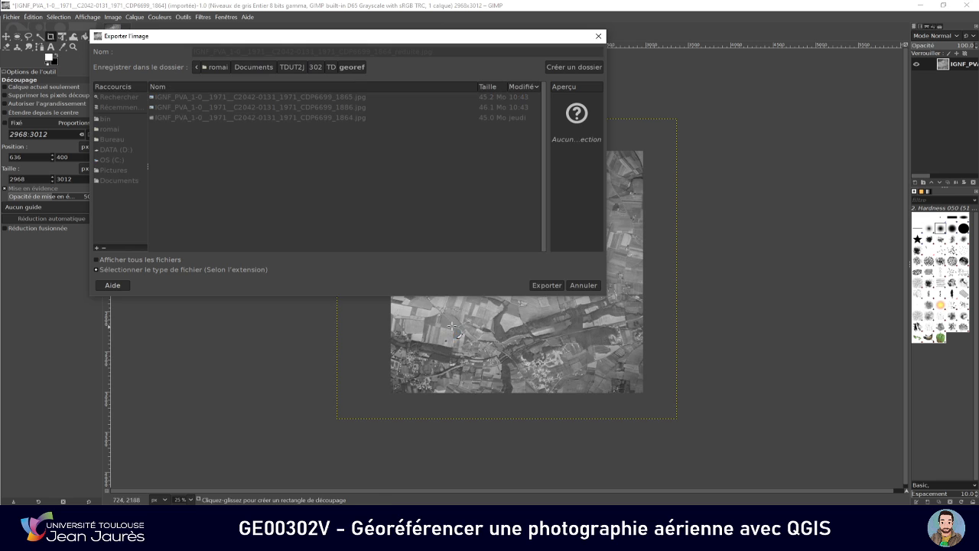
{"action": "left_click_drag", "start_coordinate": [579, 167], "coordinate": [607, 165]}
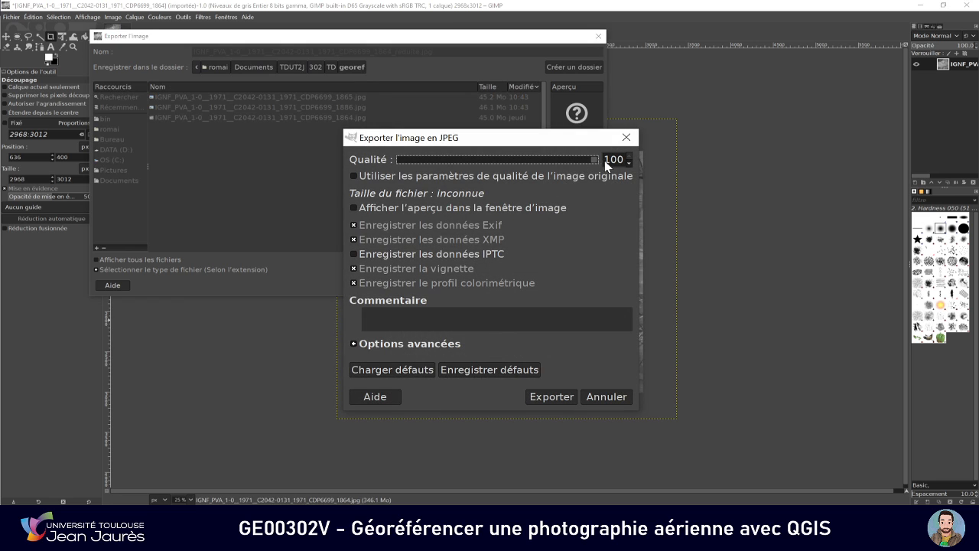
{"action": "left_click", "coordinate": [551, 396]}
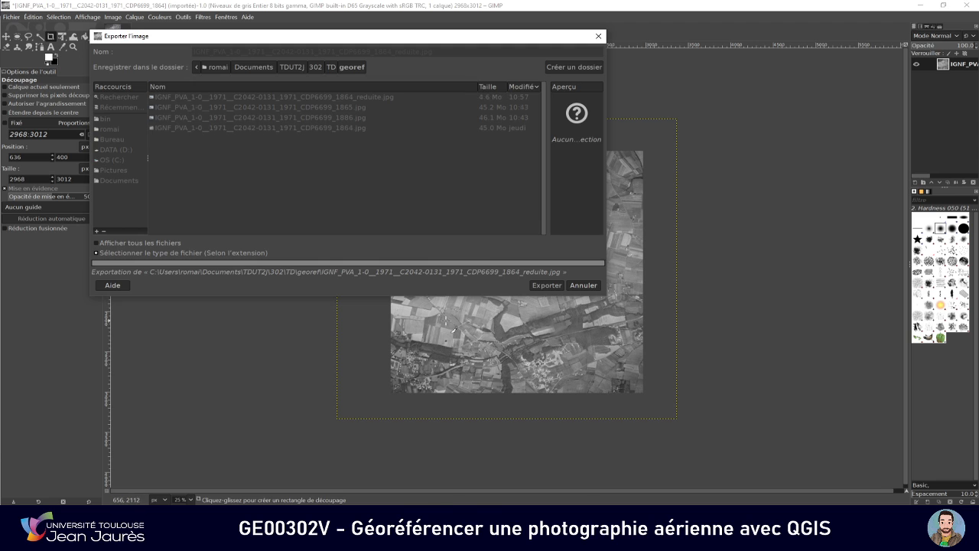
{"action": "left_click", "coordinate": [111, 18]}
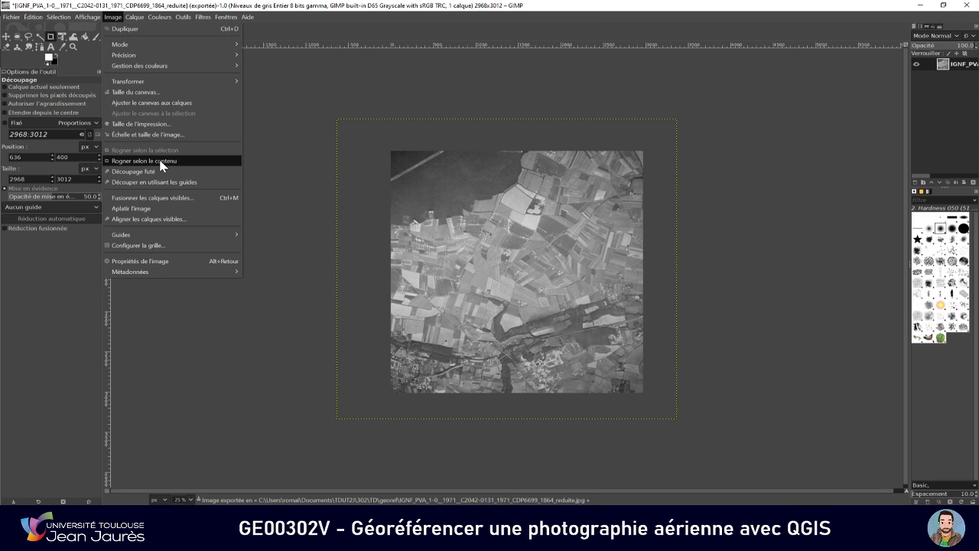
{"action": "mouse_move", "coordinate": [180, 82]}
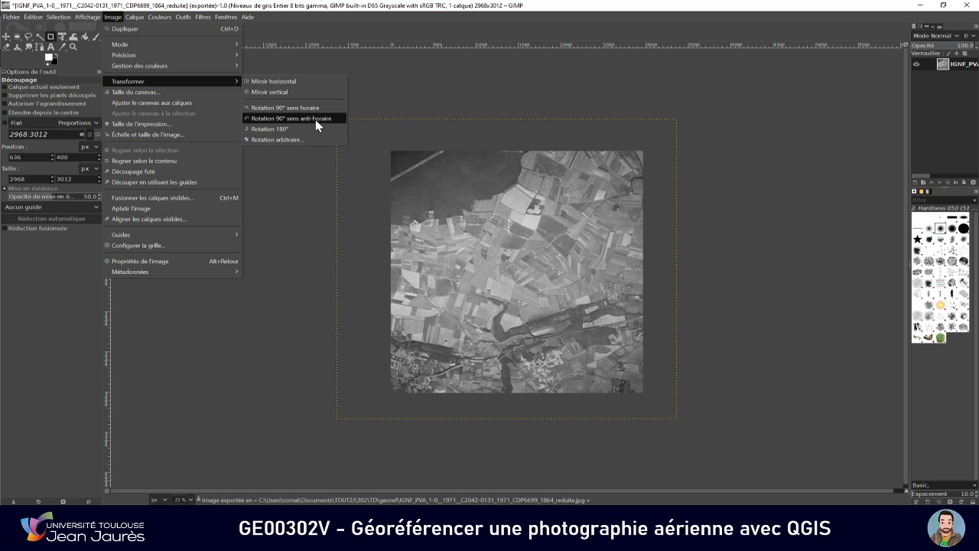
{"action": "left_click", "coordinate": [537, 17]}
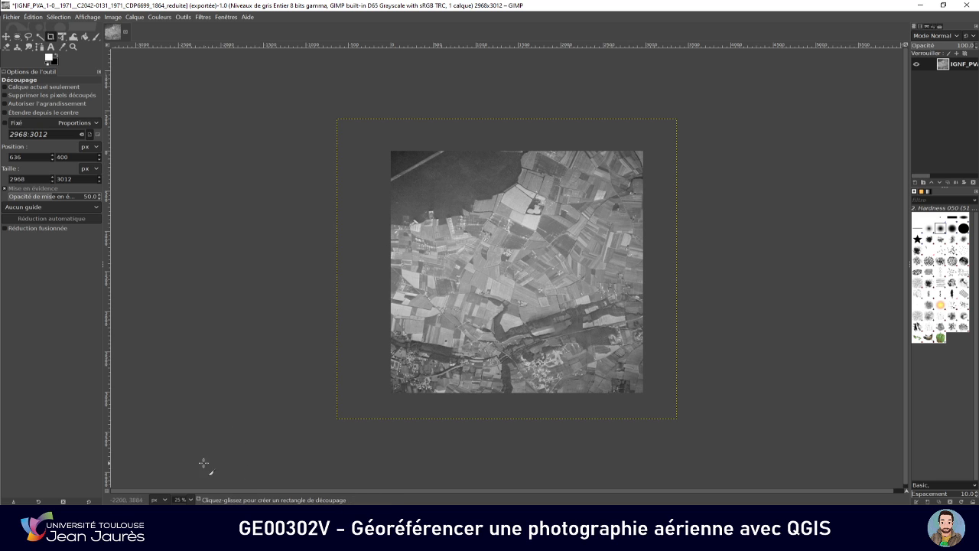
Open IGNF_PVA_1-0__1971__C2042-0131_1971_CDP6699_1865.jpg from the georef folder in GIMP
{"action": "left_click", "coordinate": [199, 527]}
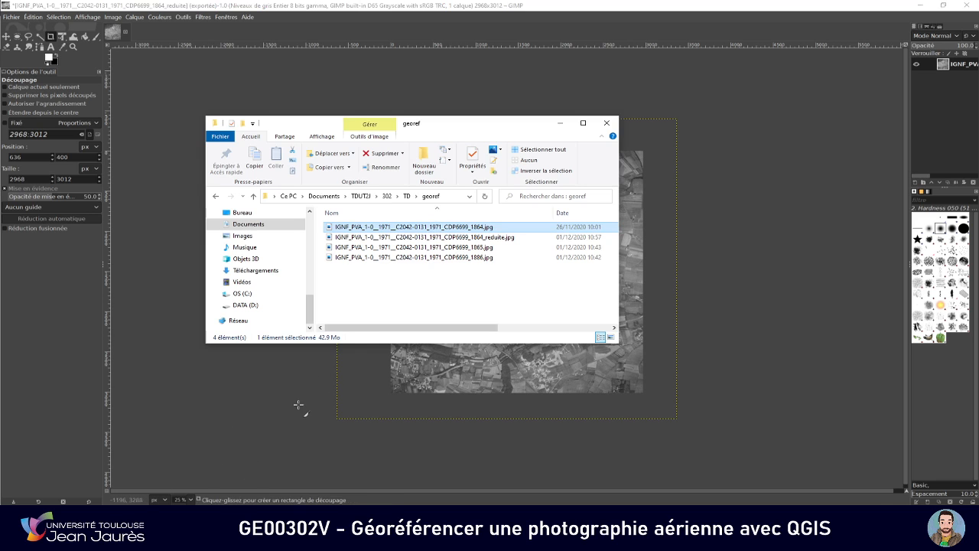
{"action": "right_click", "coordinate": [472, 246]}
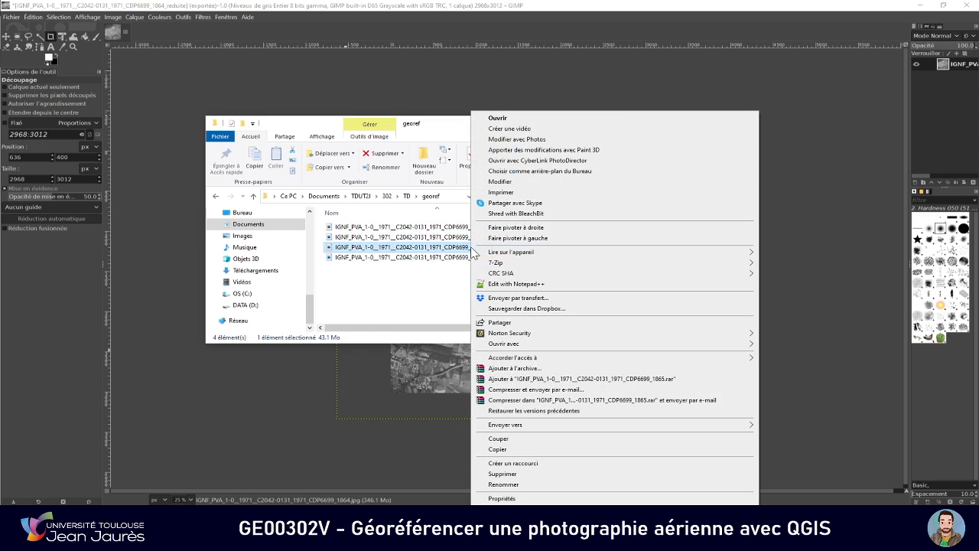
{"action": "mouse_move", "coordinate": [679, 343]}
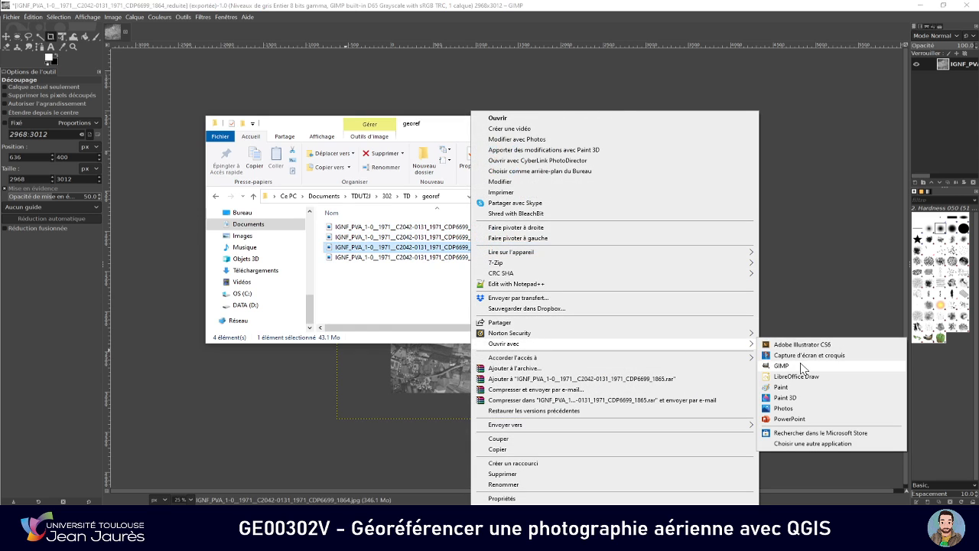
{"action": "left_click", "coordinate": [774, 367]}
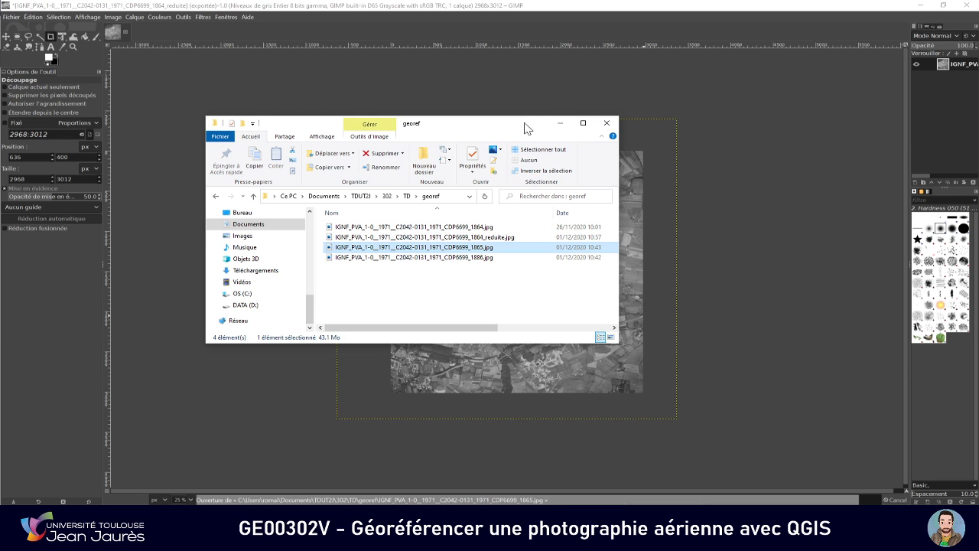
{"action": "left_click", "coordinate": [499, 6]}
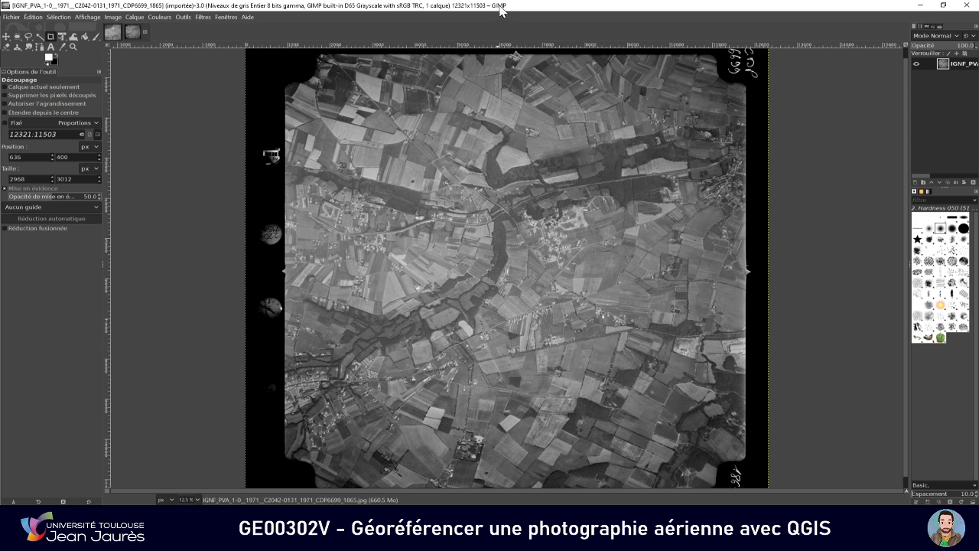
Scale the second aerial photo to 4000 × 3734 px and crop it inside its black borders to about 2952 × 2936 px
{"action": "left_click", "coordinate": [114, 18]}
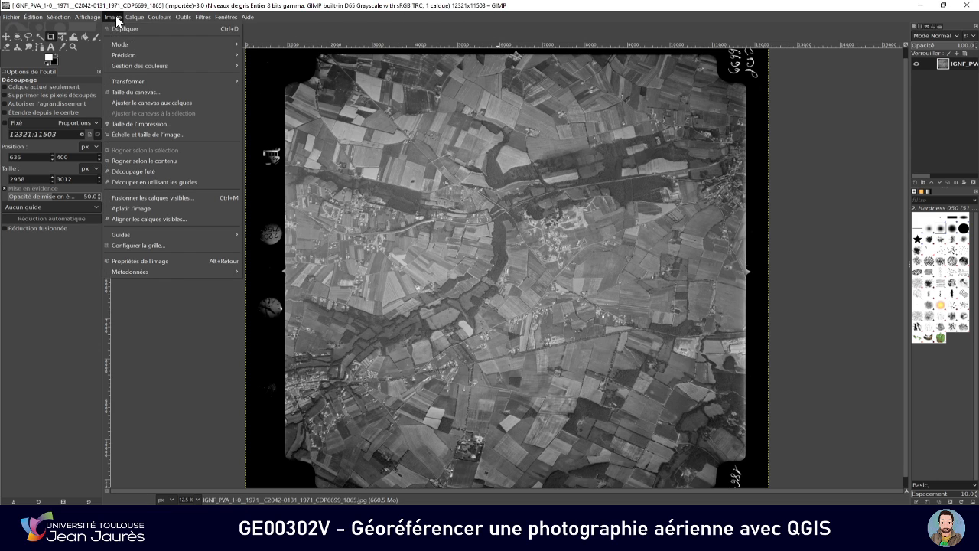
{"action": "left_click", "coordinate": [142, 135]}
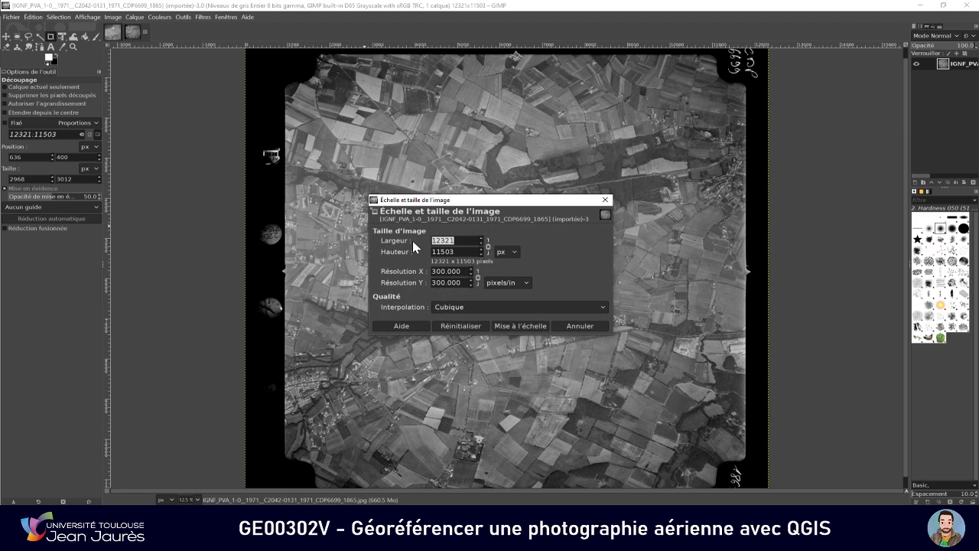
{"action": "type", "text": "4000"}
{"action": "key", "text": "Tab"}
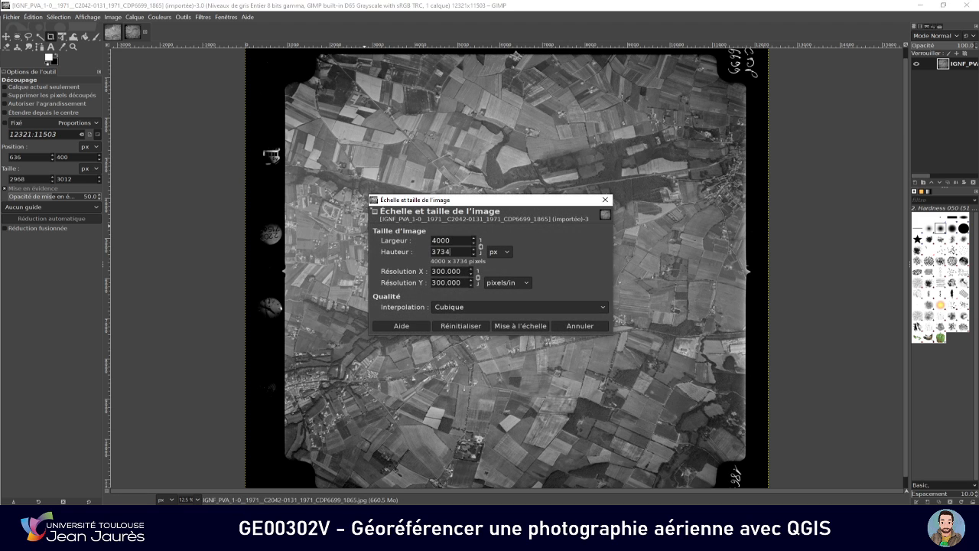
{"action": "left_click", "coordinate": [520, 326]}
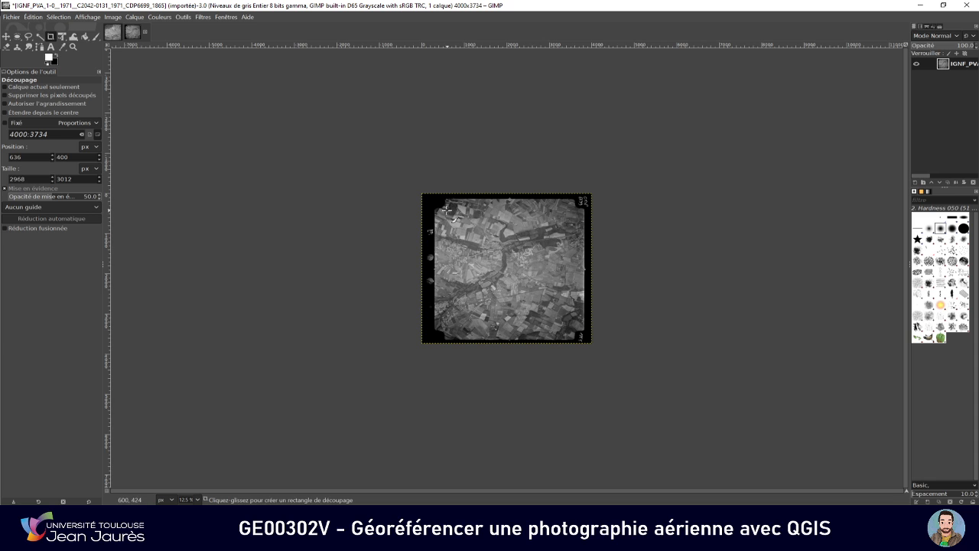
{"action": "left_click_drag", "start_coordinate": [446, 208], "coordinate": [572, 328]}
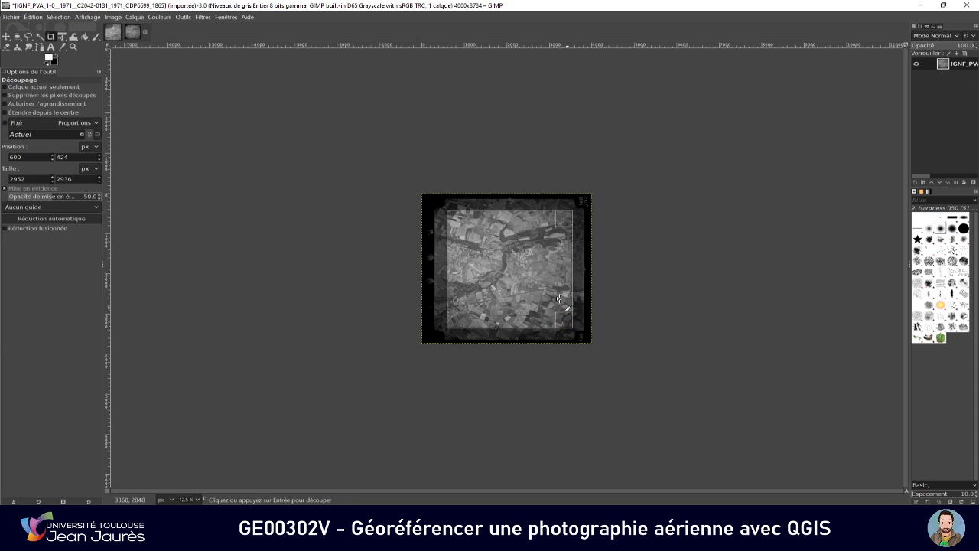
{"action": "left_click", "coordinate": [558, 298]}
Export the second cropped photo to the georef folder as IGNF_PVA_1-0__1971__C2042-0131_1971_CDP6699_1865_reduite.jpg with JPEG quality 100
{"action": "left_click", "coordinate": [11, 18]}
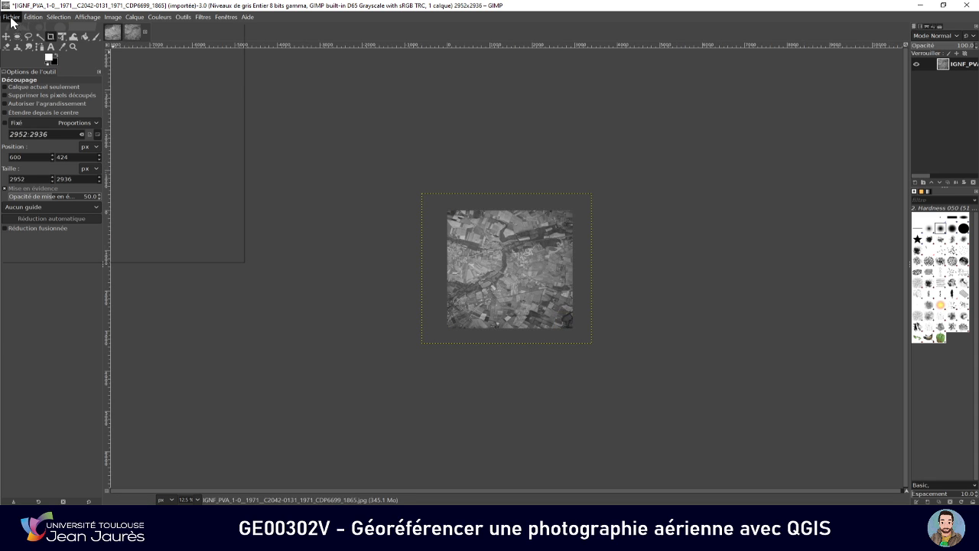
{"action": "left_click", "coordinate": [61, 152]}
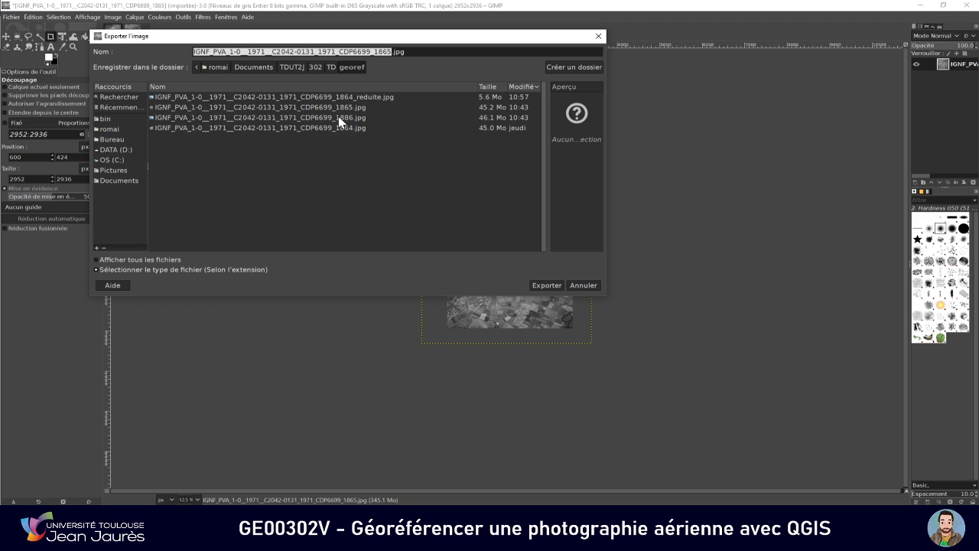
{"action": "left_click", "coordinate": [392, 52]}
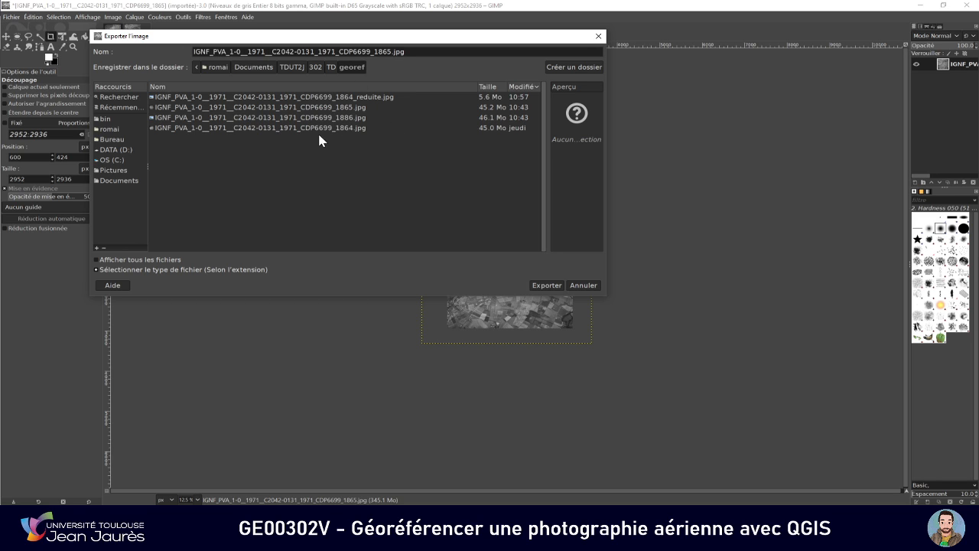
{"action": "type", "text": "8"}
{"action": "key", "text": "BackSpace"}
{"action": "type", "text": "_reduite"}
{"action": "key", "text": "Return"}
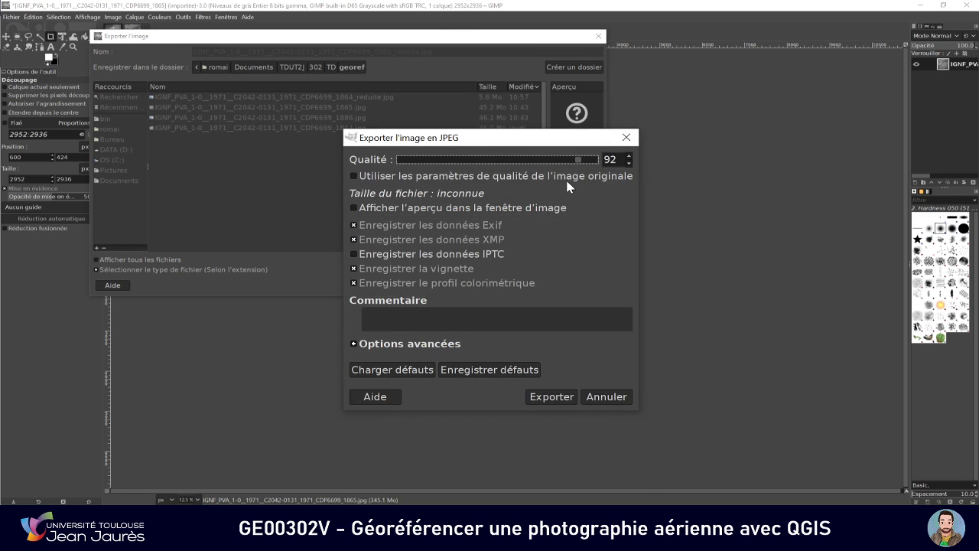
{"action": "left_click_drag", "start_coordinate": [579, 161], "coordinate": [603, 164]}
{"action": "left_click_drag", "start_coordinate": [498, 138], "coordinate": [477, 163]}
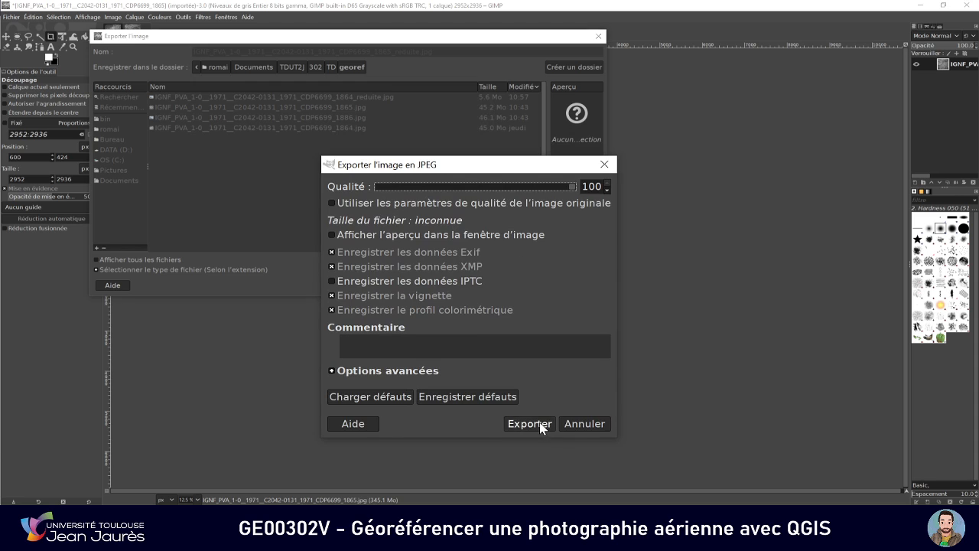
{"action": "left_click", "coordinate": [514, 423]}
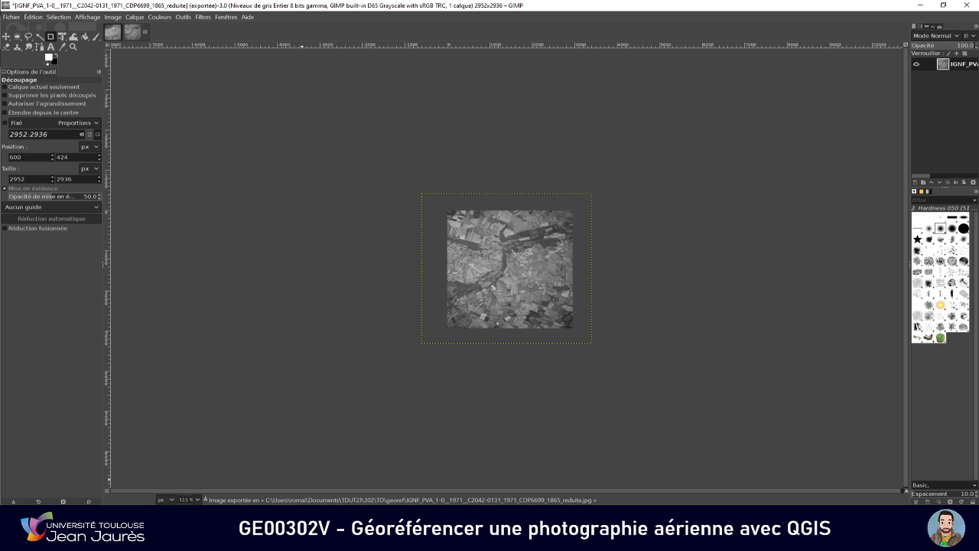
Switch to QGIS with an empty, untitled project
{"action": "left_click", "coordinate": [293, 468]}
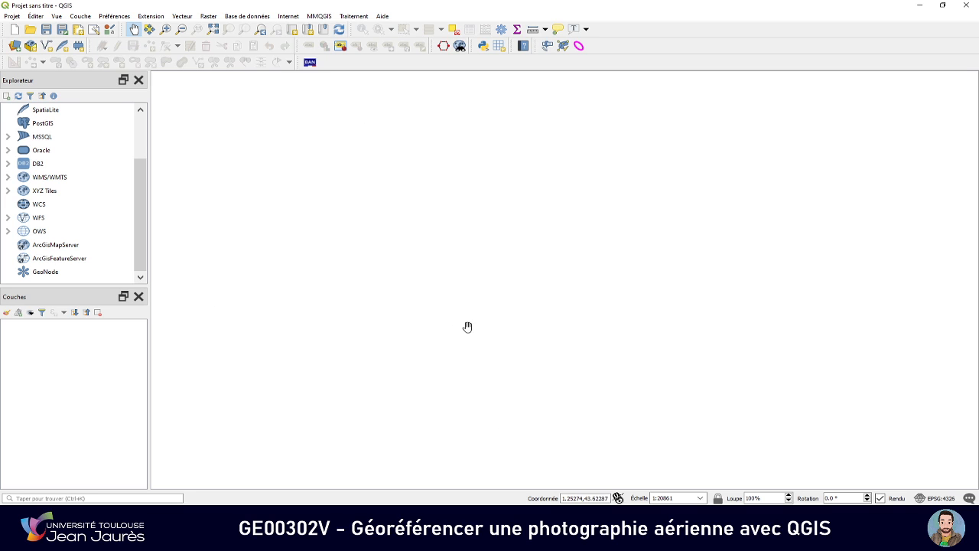
{"action": "left_click_drag", "start_coordinate": [575, 498], "coordinate": [564, 498]}
{"action": "left_click_drag", "start_coordinate": [135, 186], "coordinate": [145, 126]}
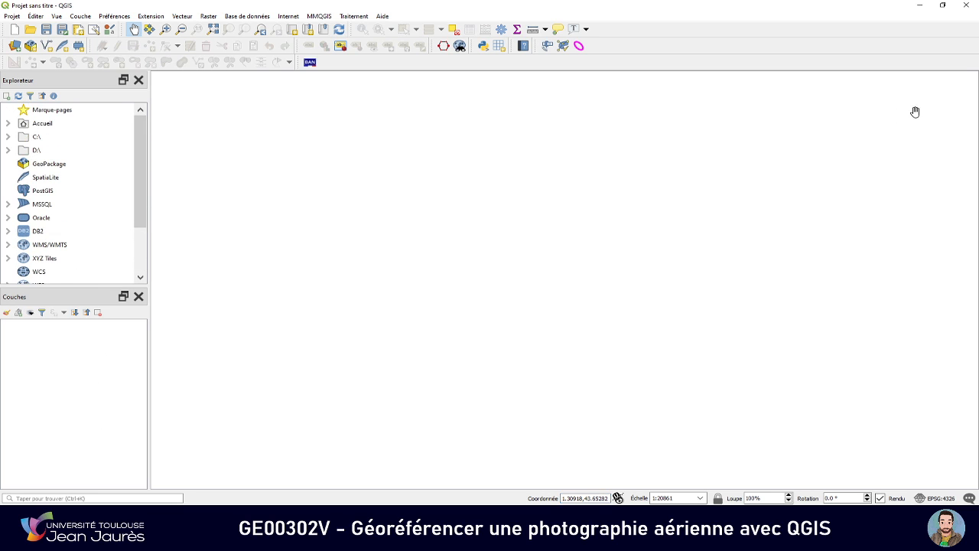
{"action": "left_click", "coordinate": [354, 19]}
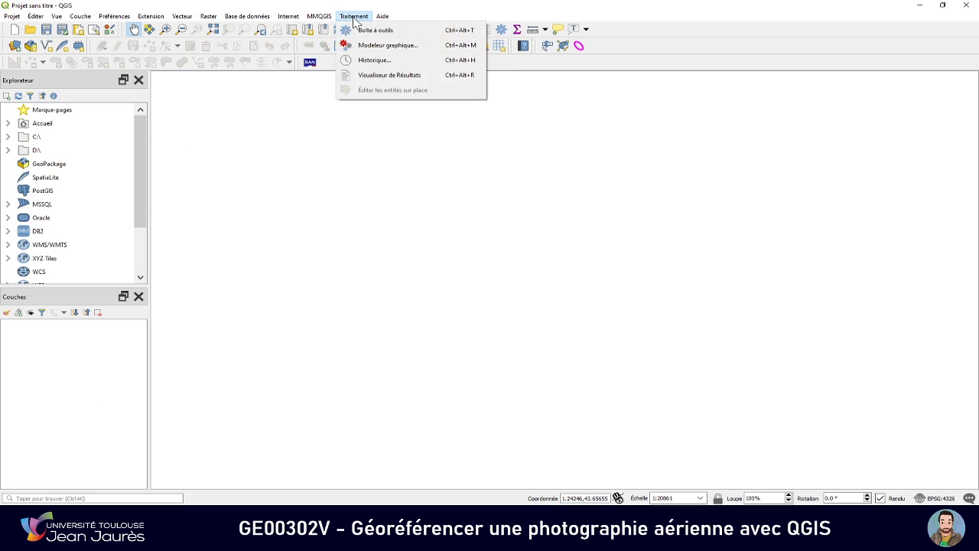
{"action": "left_click", "coordinate": [374, 29]}
{"action": "left_click", "coordinate": [968, 80]}
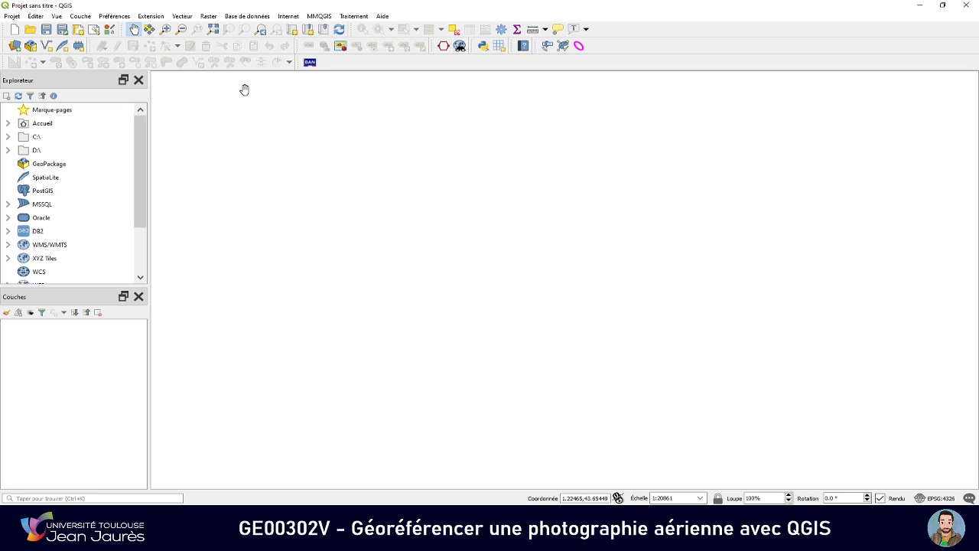
Search the extension manager for "géor" and check that the Géoréférenceur GDAL extension is enabled
{"action": "left_click", "coordinate": [215, 20]}
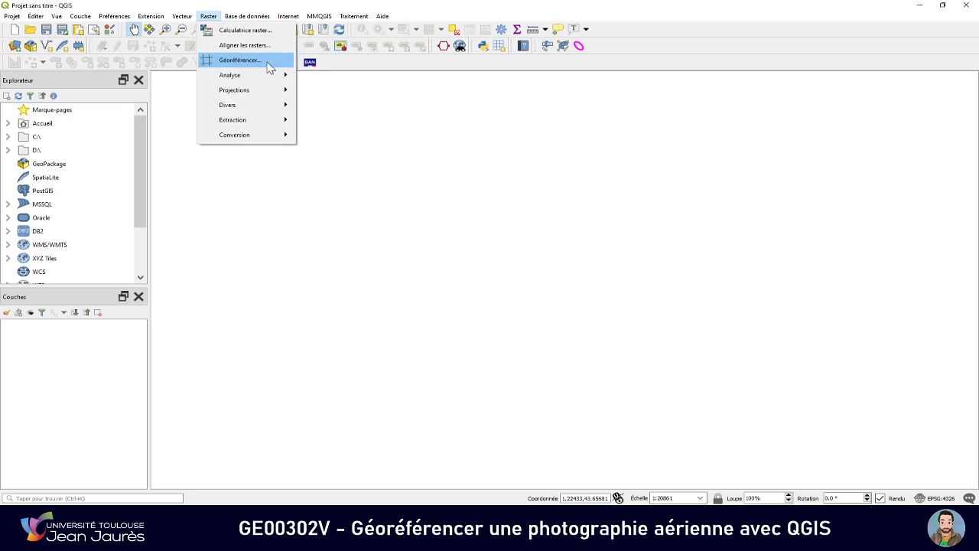
{"action": "mouse_move", "coordinate": [160, 22]}
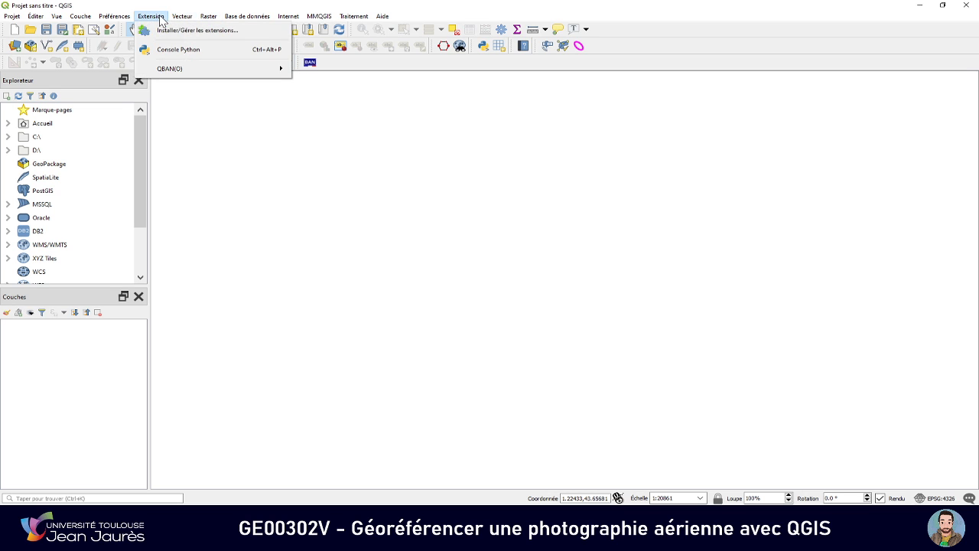
{"action": "left_click", "coordinate": [170, 38]}
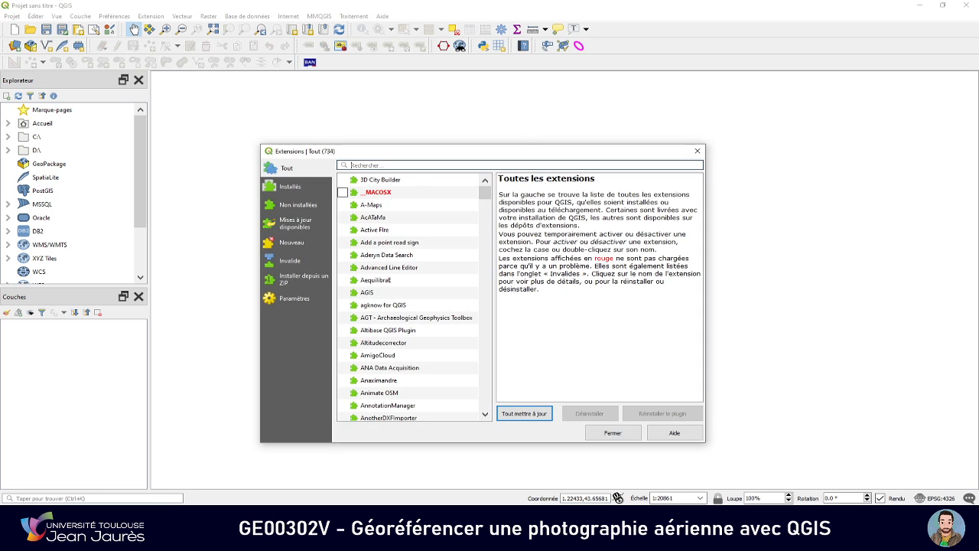
{"action": "type", "text": "ge"}
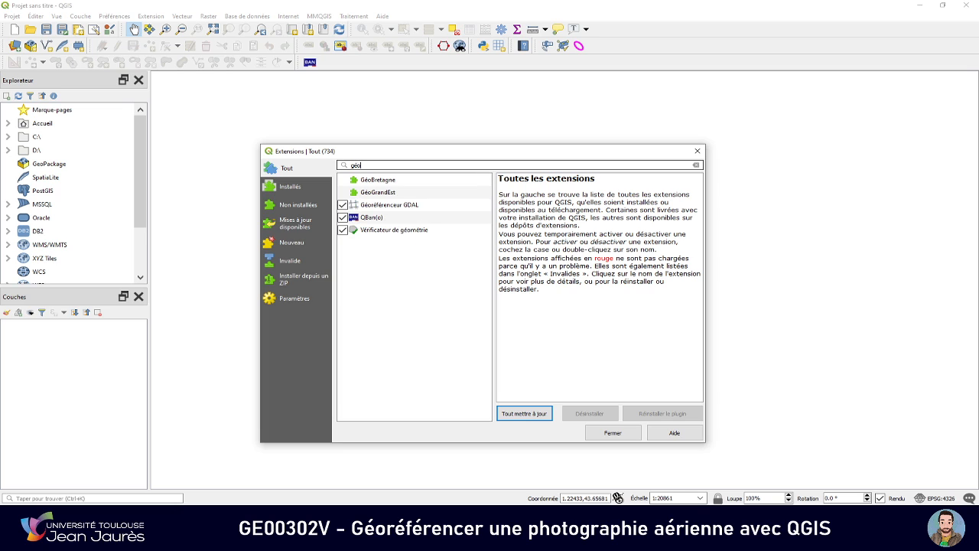
{"action": "type", "text": "or"}
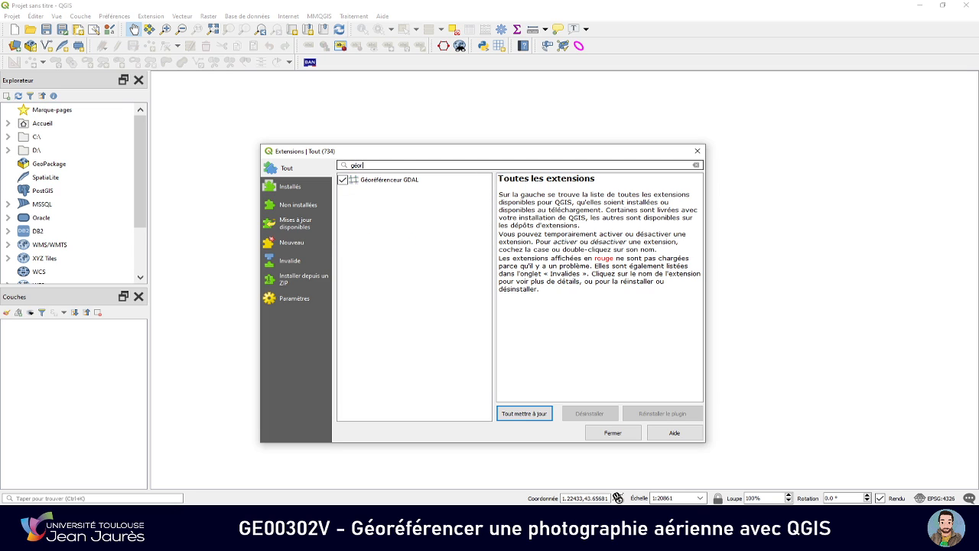
{"action": "left_click", "coordinate": [396, 182]}
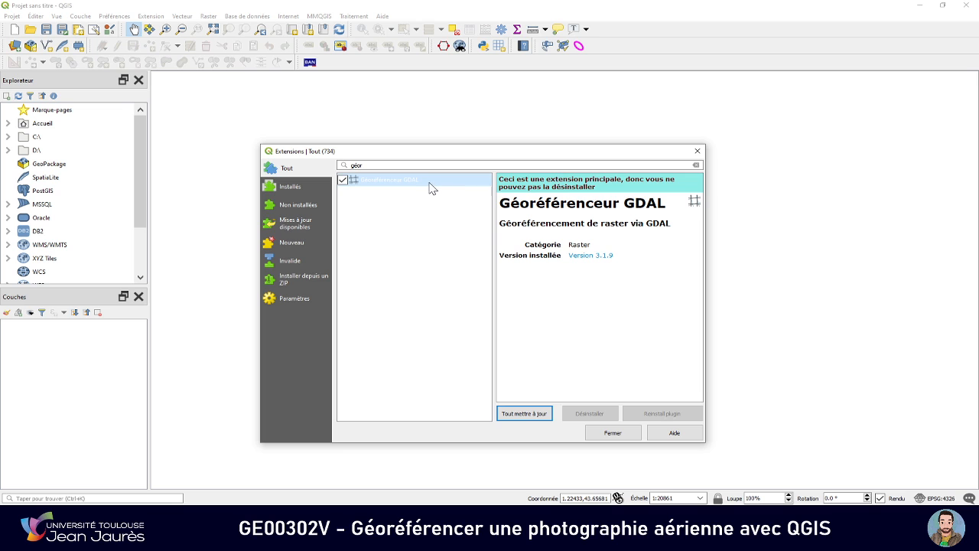
{"action": "left_click", "coordinate": [609, 430]}
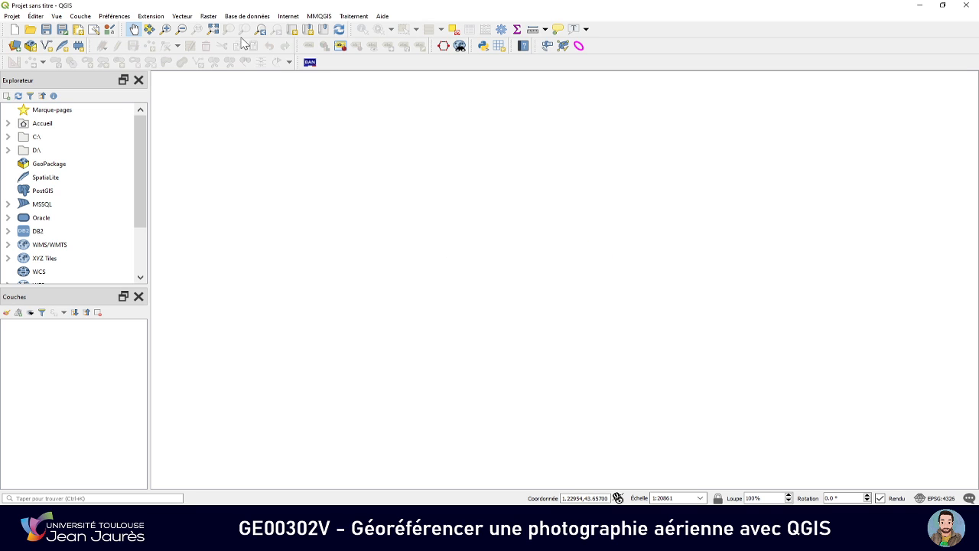
Open the raster Georeferencer and keep its window maximized
{"action": "left_click", "coordinate": [208, 16]}
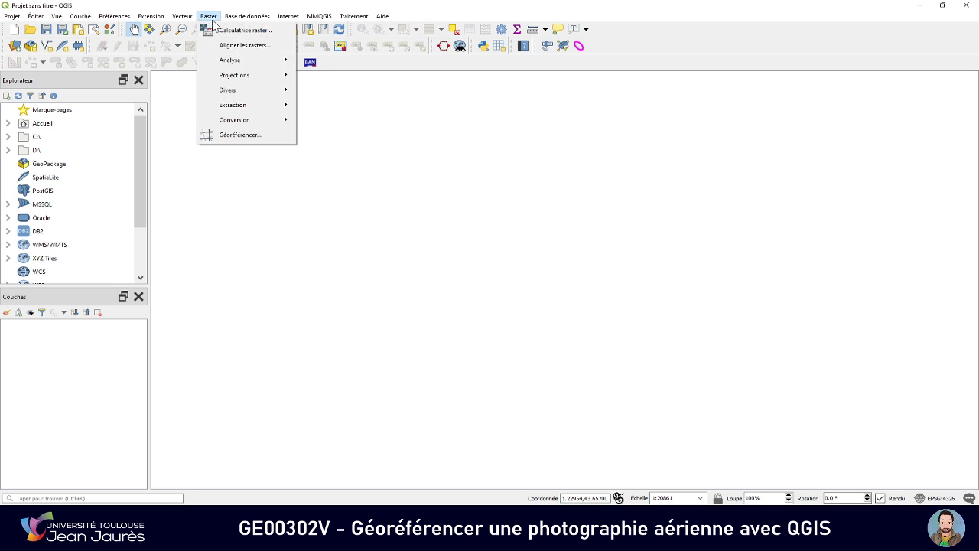
{"action": "left_click", "coordinate": [237, 134]}
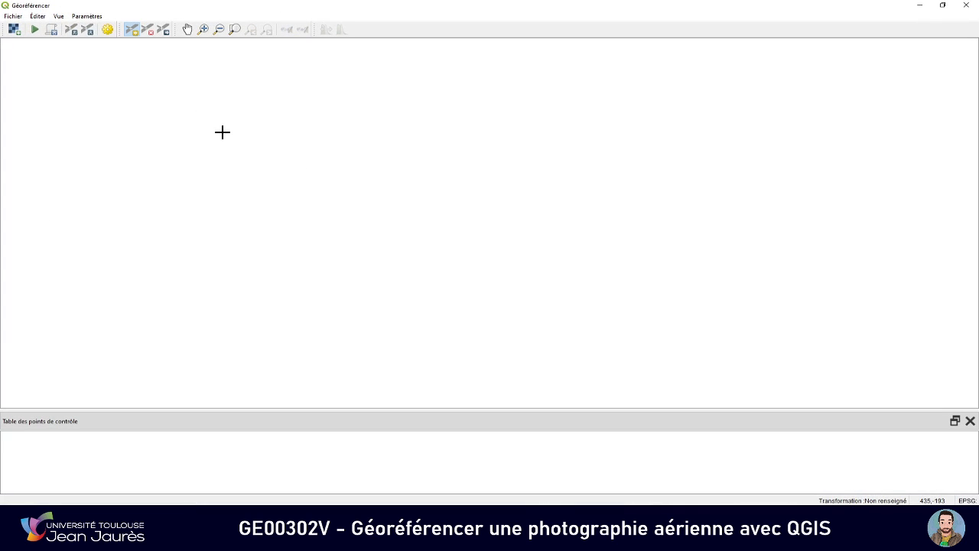
{"action": "left_click_drag", "start_coordinate": [346, 11], "coordinate": [402, 81]}
{"action": "double_click", "coordinate": [402, 81]}
Load IGNF_PVA_1-0__1971__C2042-0131_1971_CDP6699_1864_reduite.jpg from the georef folder into the Georeferencer, listing the folder's files by name
{"action": "left_click", "coordinate": [14, 31]}
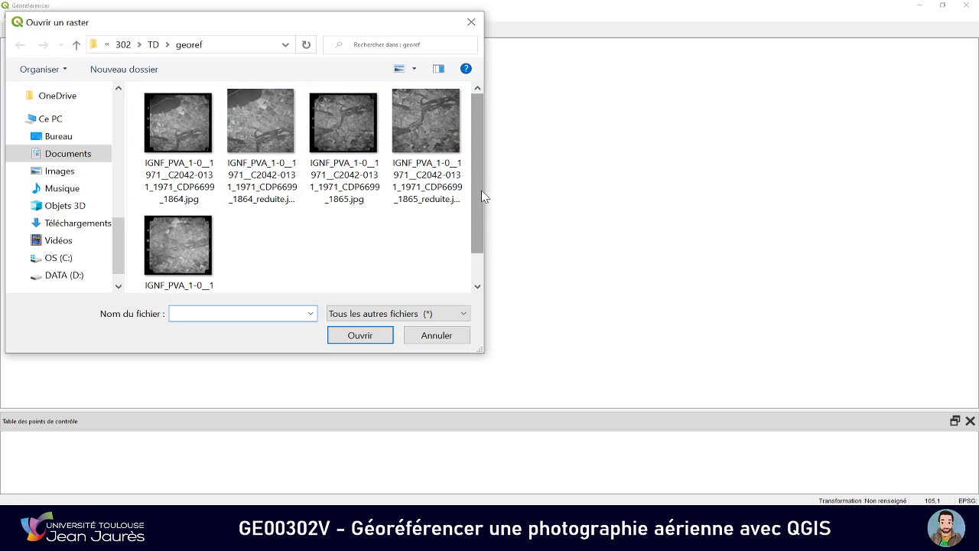
{"action": "left_click_drag", "start_coordinate": [484, 195], "coordinate": [785, 212]}
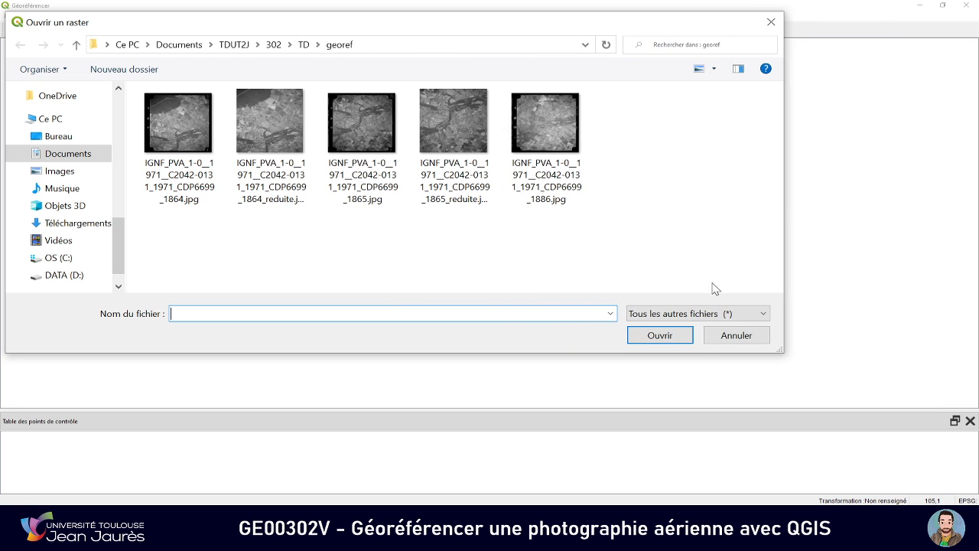
{"action": "left_click", "coordinate": [713, 69]}
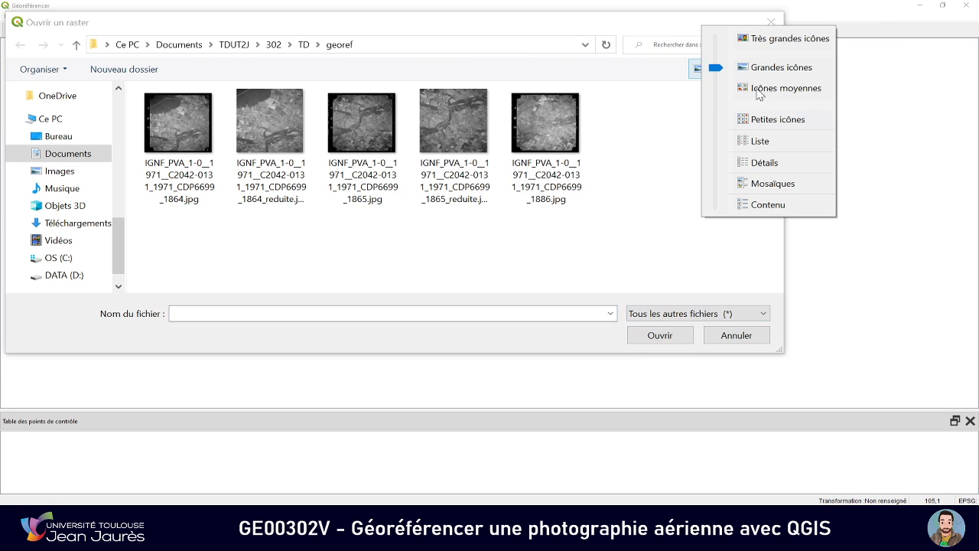
{"action": "left_click", "coordinate": [764, 145]}
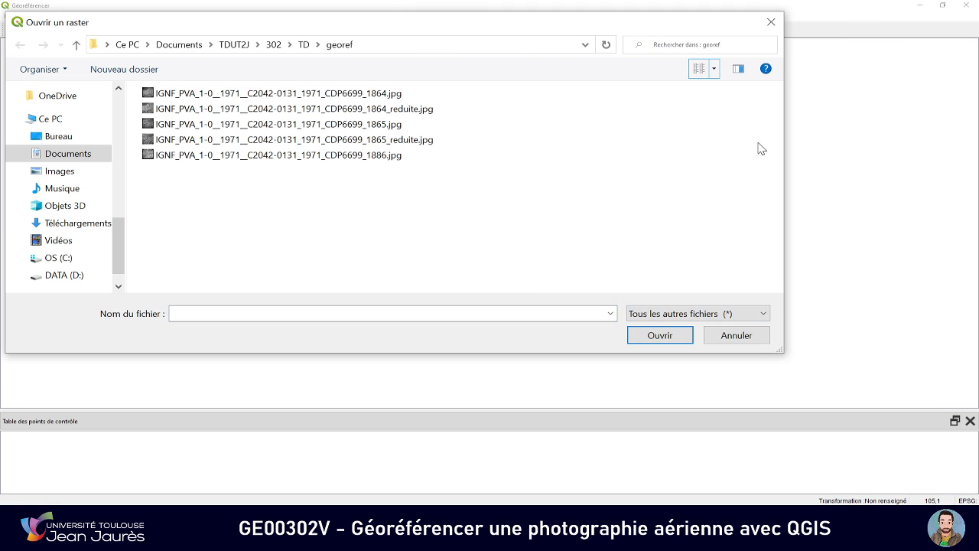
{"action": "left_click", "coordinate": [363, 114]}
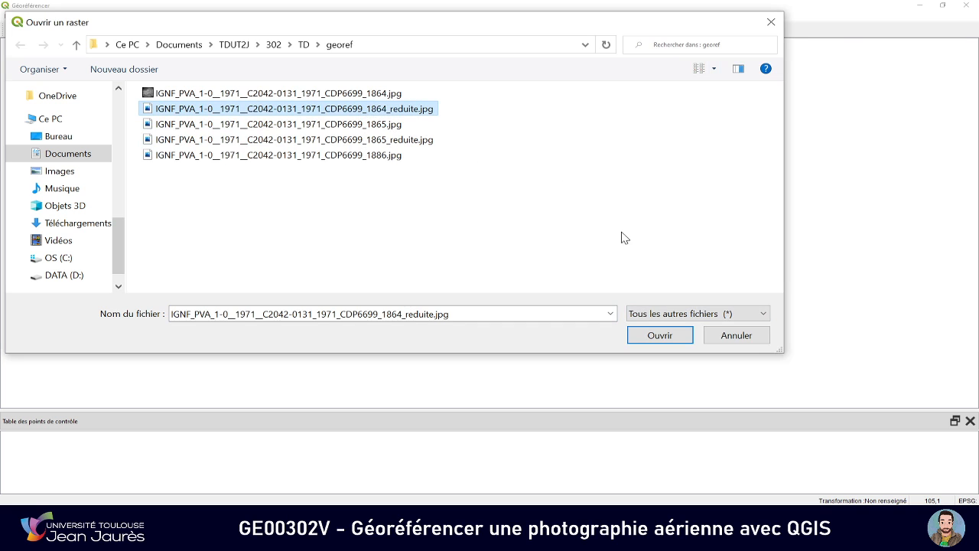
{"action": "left_click", "coordinate": [658, 337]}
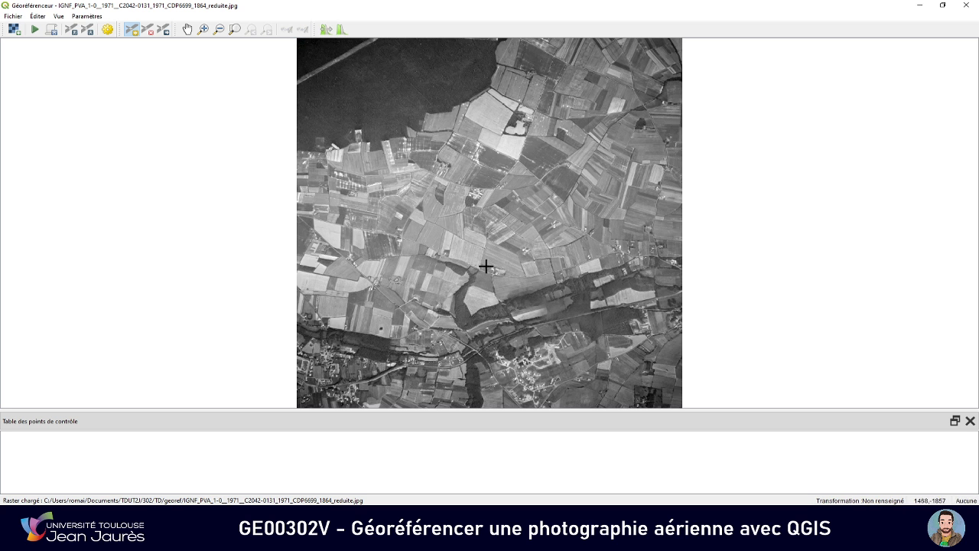
Look over the loaded 1971 photo, then switch to Géoportail in the browser and locate the same area on the current aerial imagery
{"action": "scroll", "coordinate": [451, 211], "scroll_direction": "up", "scroll_amount": 3}
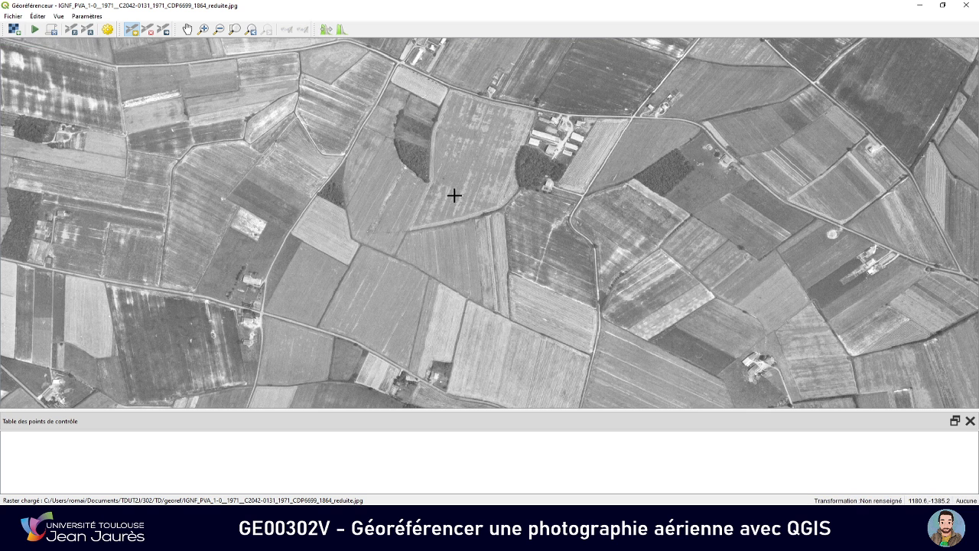
{"action": "left_click", "coordinate": [187, 28]}
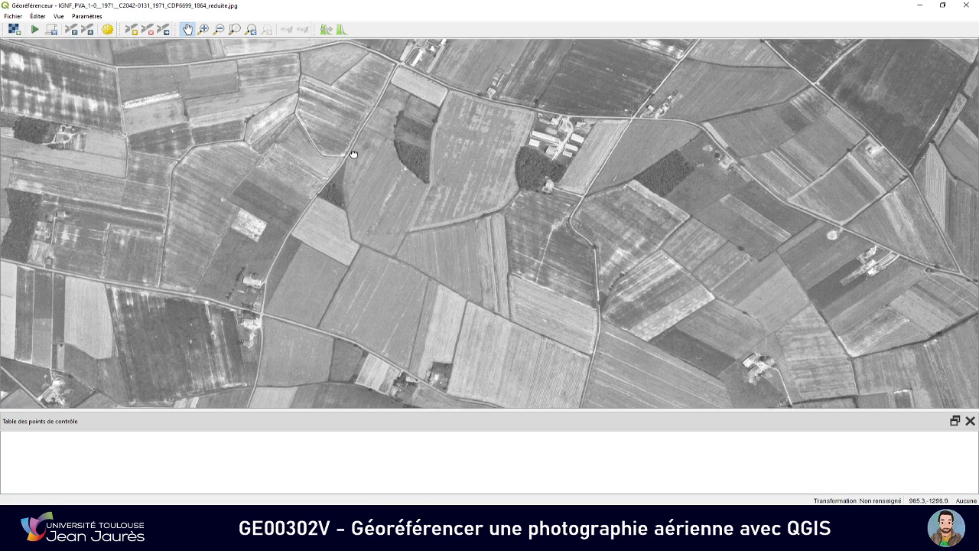
{"action": "scroll", "coordinate": [353, 154], "scroll_direction": "down", "scroll_amount": 5}
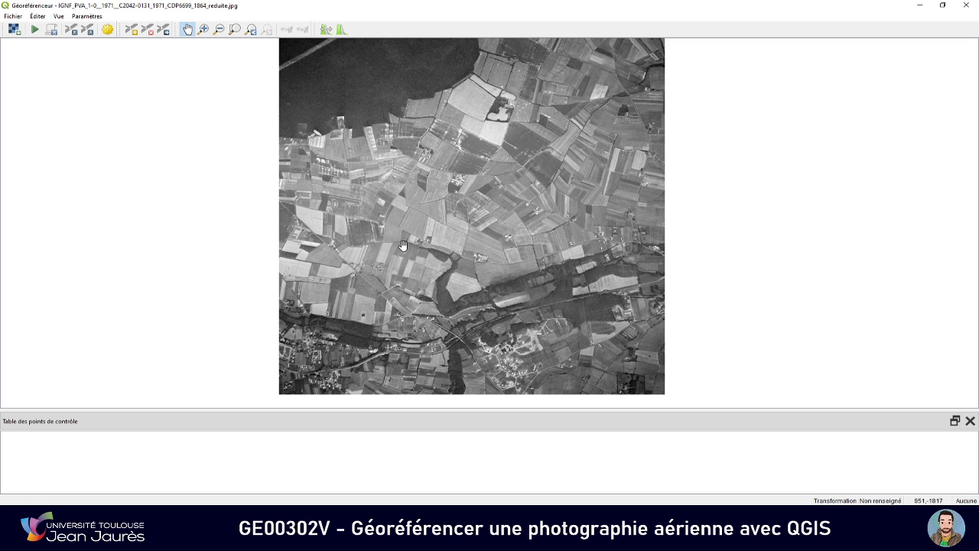
{"action": "left_click_drag", "start_coordinate": [408, 218], "coordinate": [406, 225]}
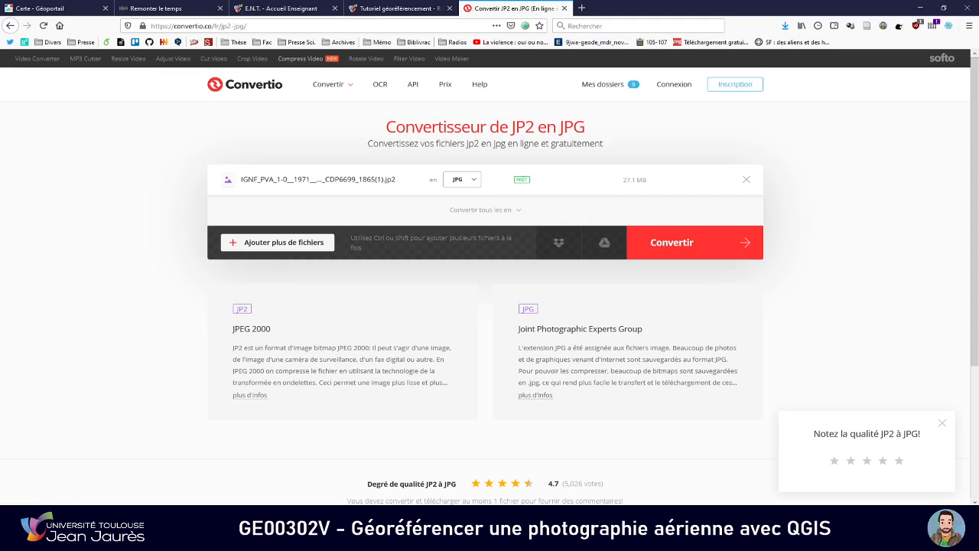
{"action": "left_click", "coordinate": [47, 8]}
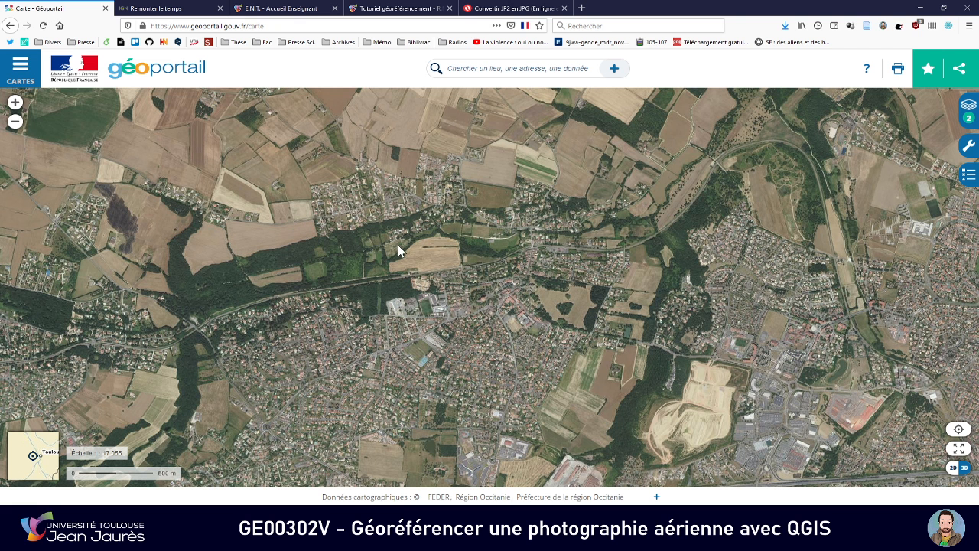
{"action": "scroll", "coordinate": [397, 249], "scroll_direction": "down", "scroll_amount": 1}
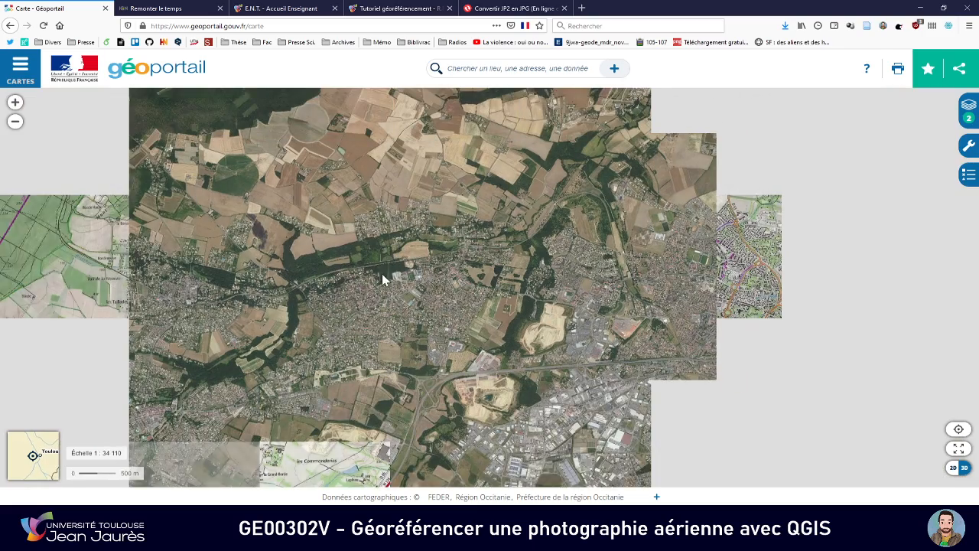
{"action": "left_click_drag", "start_coordinate": [383, 275], "coordinate": [425, 289]}
{"action": "left_click_drag", "start_coordinate": [339, 214], "coordinate": [390, 241]}
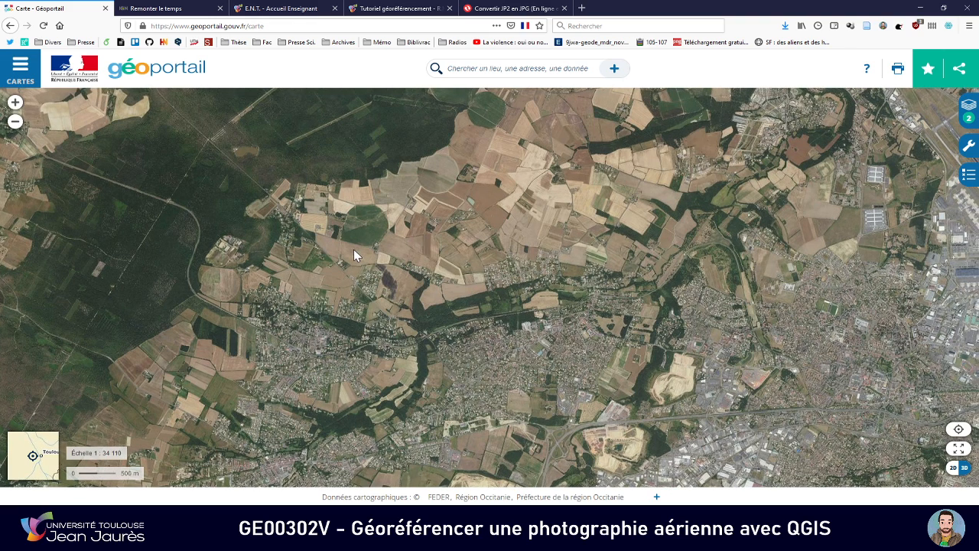
{"action": "scroll", "coordinate": [394, 291], "scroll_direction": "up", "scroll_amount": 1}
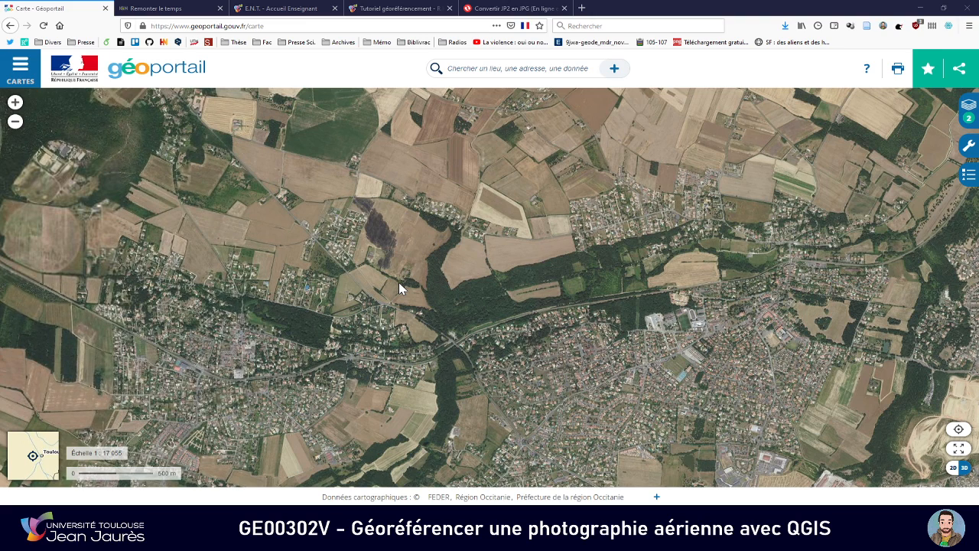
Compare the road and railway crossing area on the 1971 photo in the Georeferencer with the same place on Géoportail
{"action": "key", "text": "alt+Tab"}
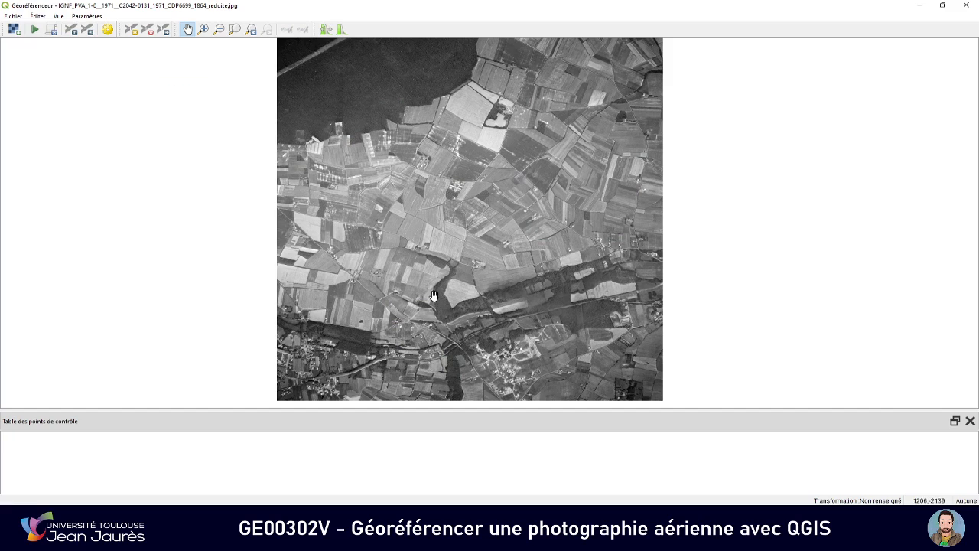
{"action": "left_click_drag", "start_coordinate": [434, 299], "coordinate": [435, 250]}
{"action": "scroll", "coordinate": [421, 297], "scroll_direction": "up", "scroll_amount": 4}
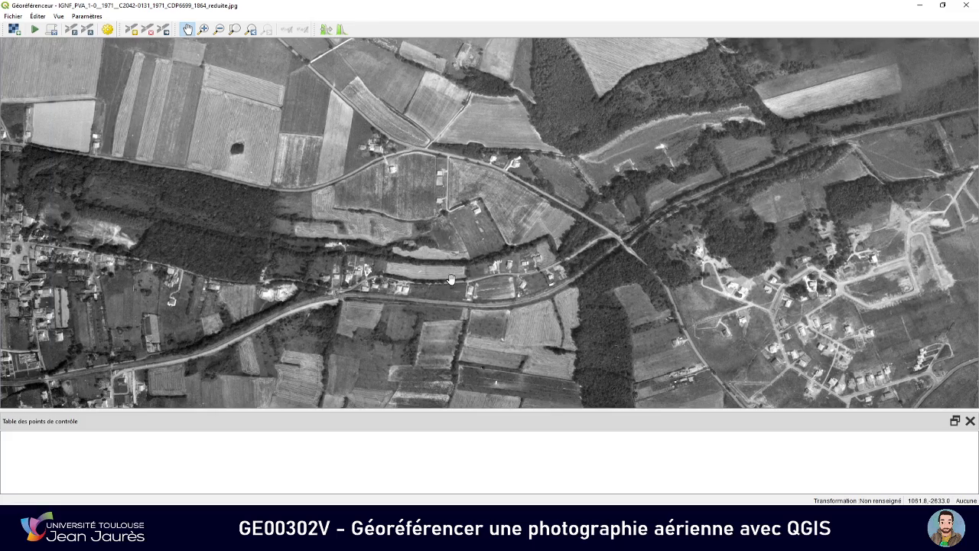
{"action": "scroll", "coordinate": [451, 279], "scroll_direction": "up", "scroll_amount": 1}
{"action": "key", "text": "alt+Tab"}
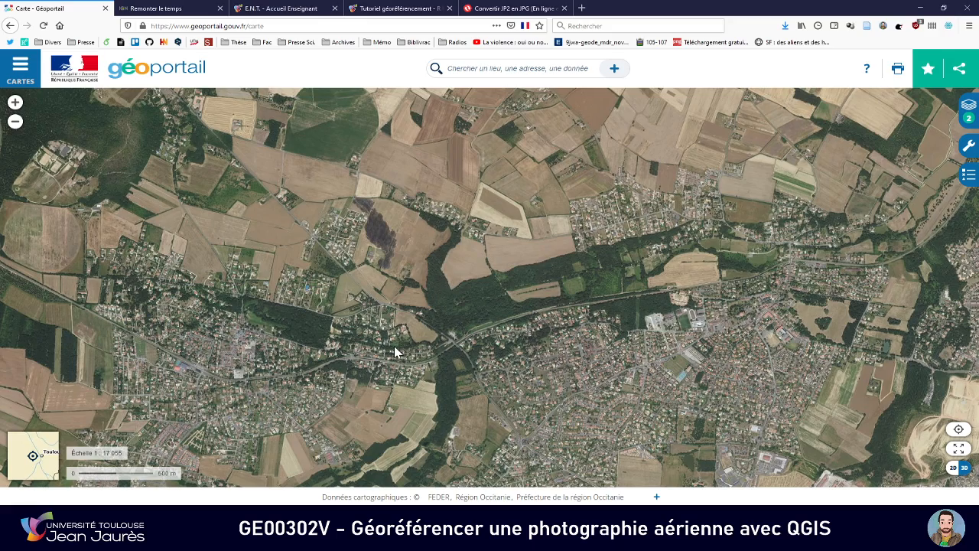
{"action": "scroll", "coordinate": [394, 348], "scroll_direction": "up", "scroll_amount": 3}
{"action": "key", "text": "alt+Tab"}
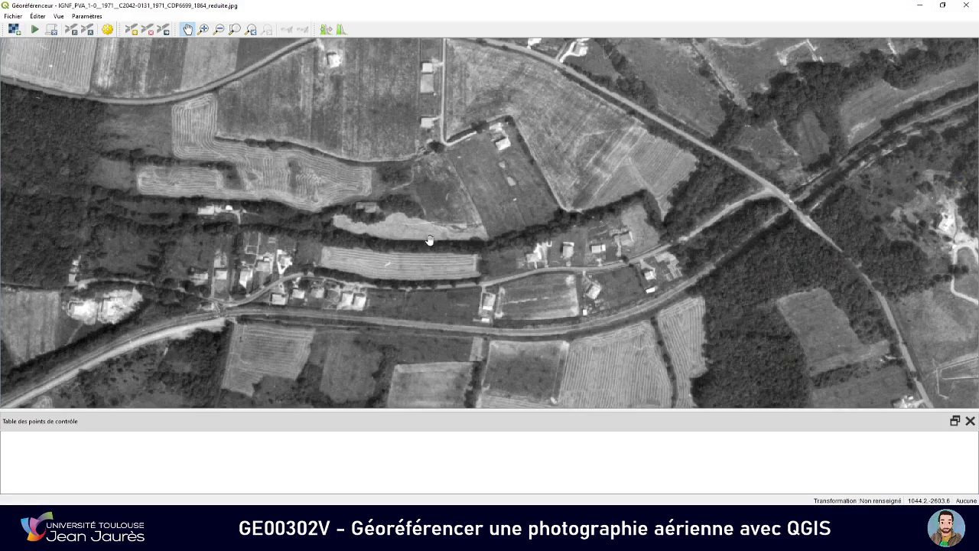
{"action": "left_click_drag", "start_coordinate": [429, 240], "coordinate": [431, 247]}
{"action": "scroll", "coordinate": [431, 246], "scroll_direction": "down", "scroll_amount": 2}
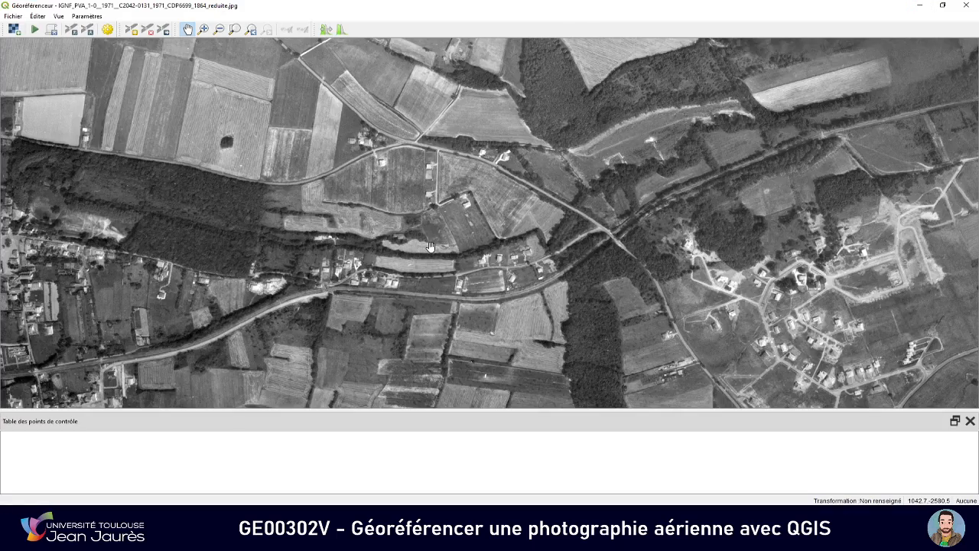
Switch to Géoportail and display the map coordinates in the Lambert 93 reference system
{"action": "key", "text": "alt+Tab"}
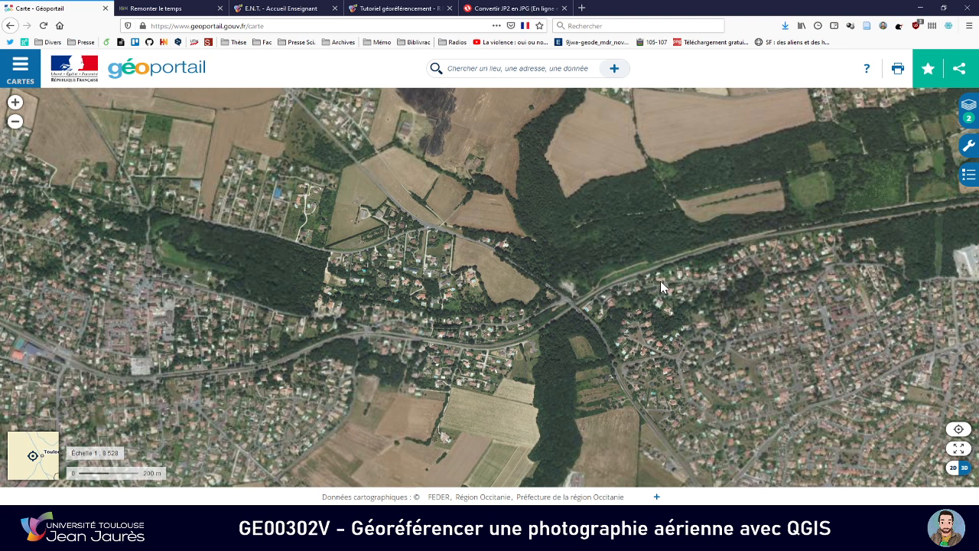
{"action": "left_click", "coordinate": [967, 149]}
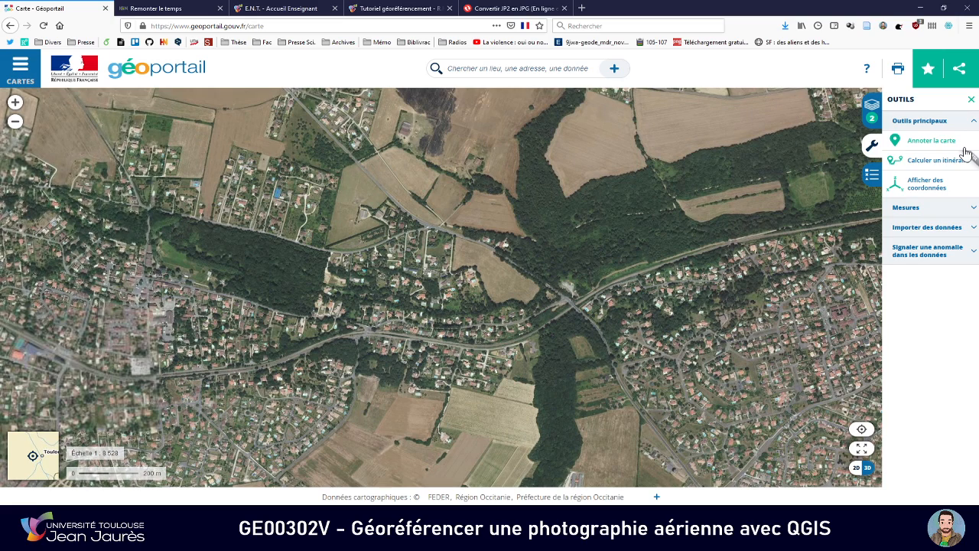
{"action": "left_click", "coordinate": [872, 147]}
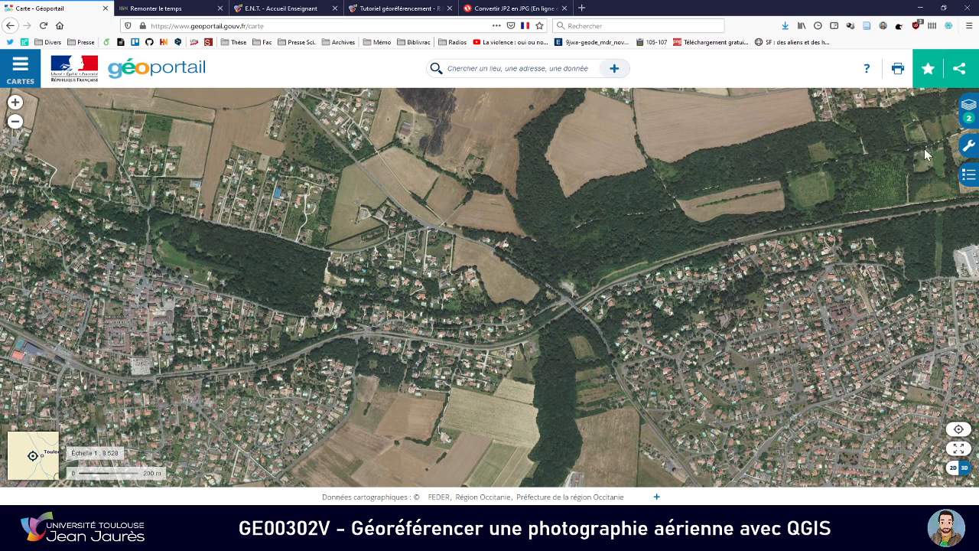
{"action": "left_click", "coordinate": [967, 152]}
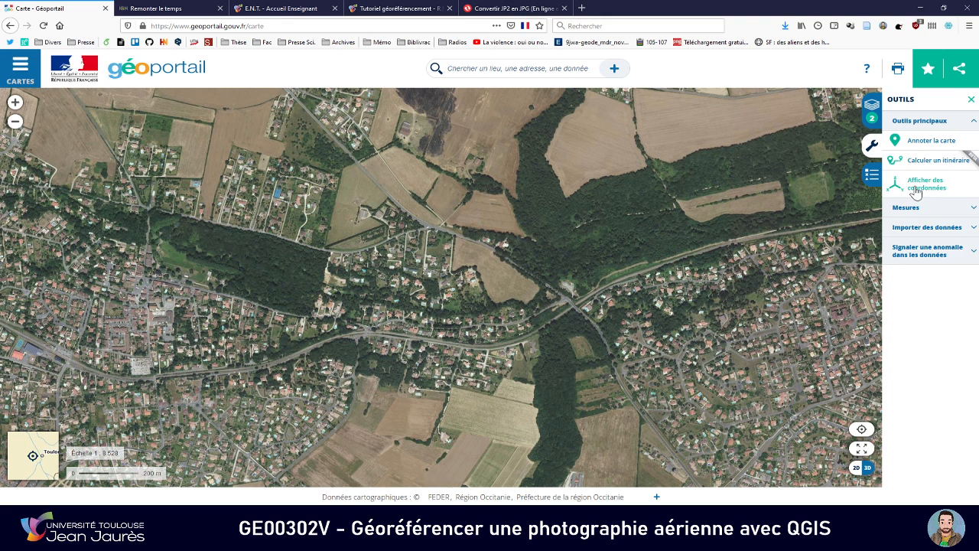
{"action": "left_click", "coordinate": [916, 191]}
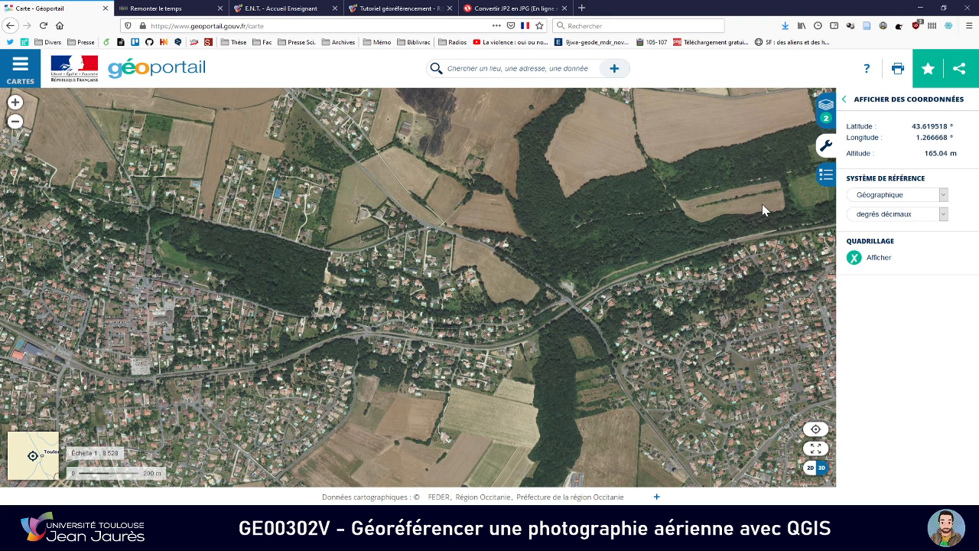
{"action": "left_click", "coordinate": [927, 198]}
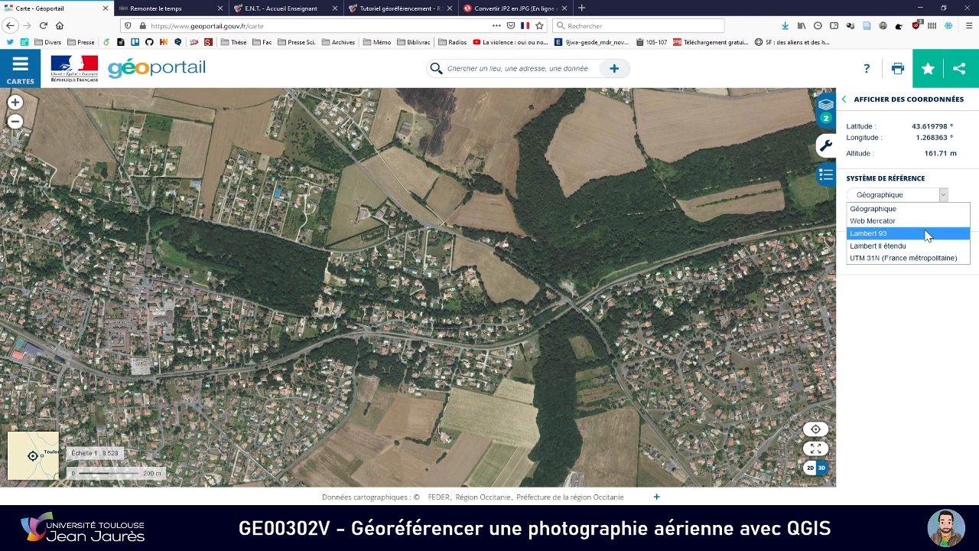
{"action": "left_click", "coordinate": [927, 234]}
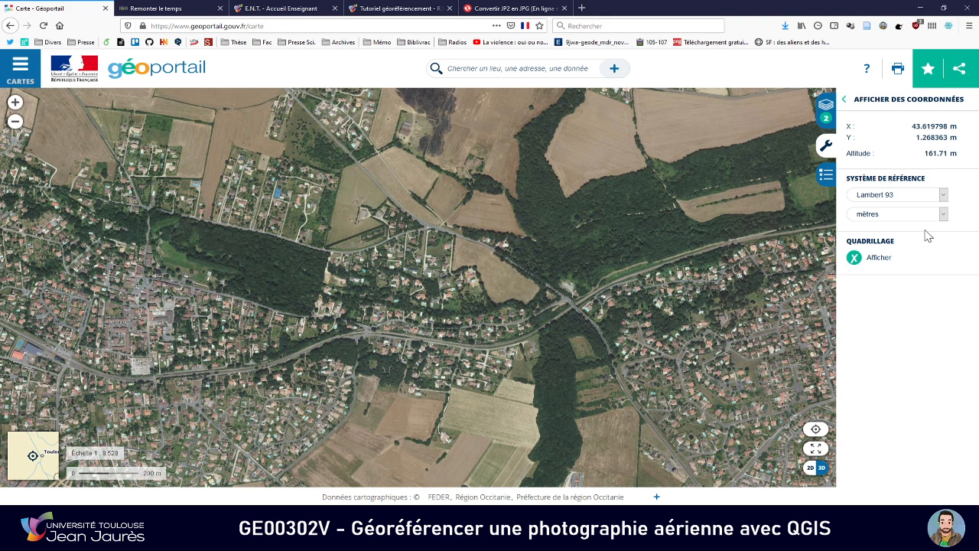
Set the unit of the Lambert 93 coordinate display to mètres
{"action": "left_click", "coordinate": [887, 221]}
{"action": "left_click", "coordinate": [890, 226]}
Compare the wider surroundings of the road and railway crossing between Géoportail and the 1971 photo in the Georeferencer
{"action": "left_click_drag", "start_coordinate": [389, 324], "coordinate": [431, 314]}
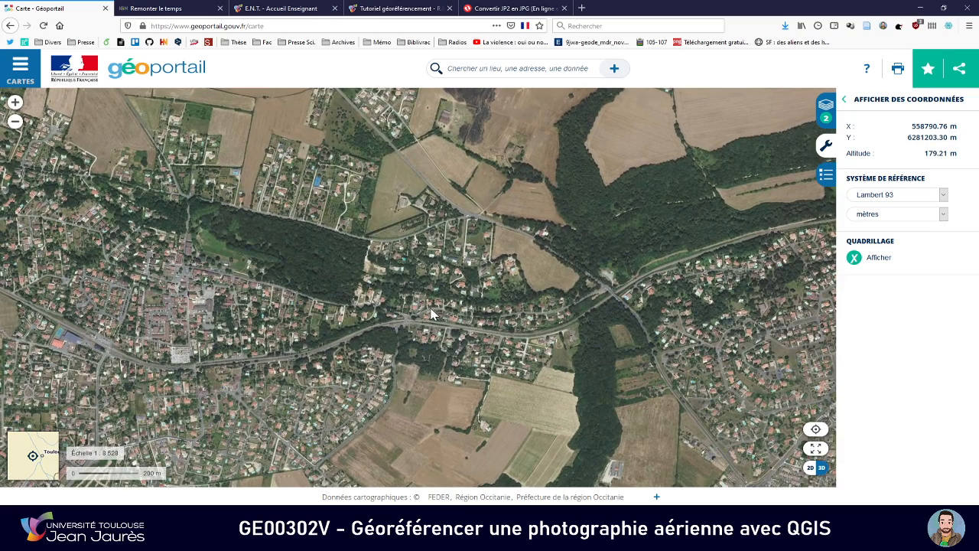
{"action": "key", "text": "alt+Tab"}
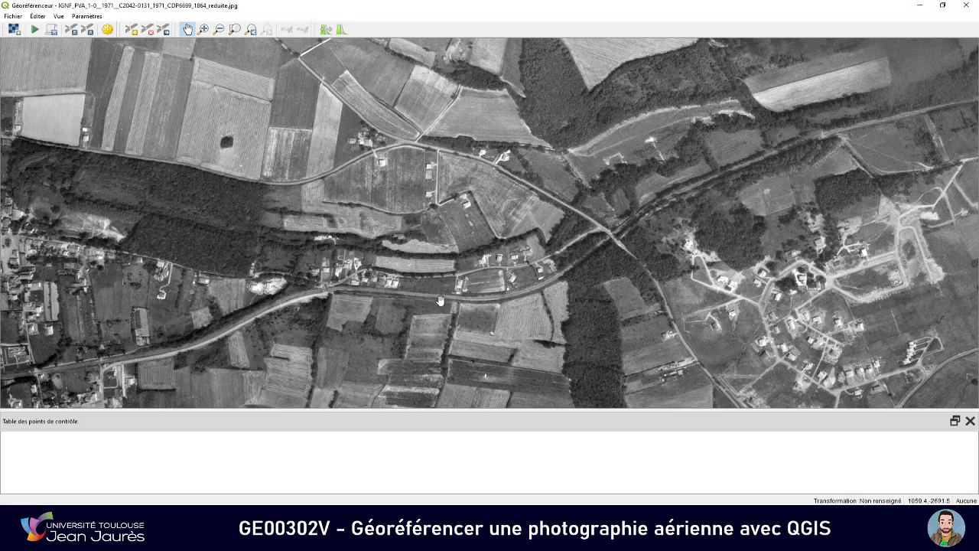
{"action": "left_click_drag", "start_coordinate": [445, 272], "coordinate": [515, 267]}
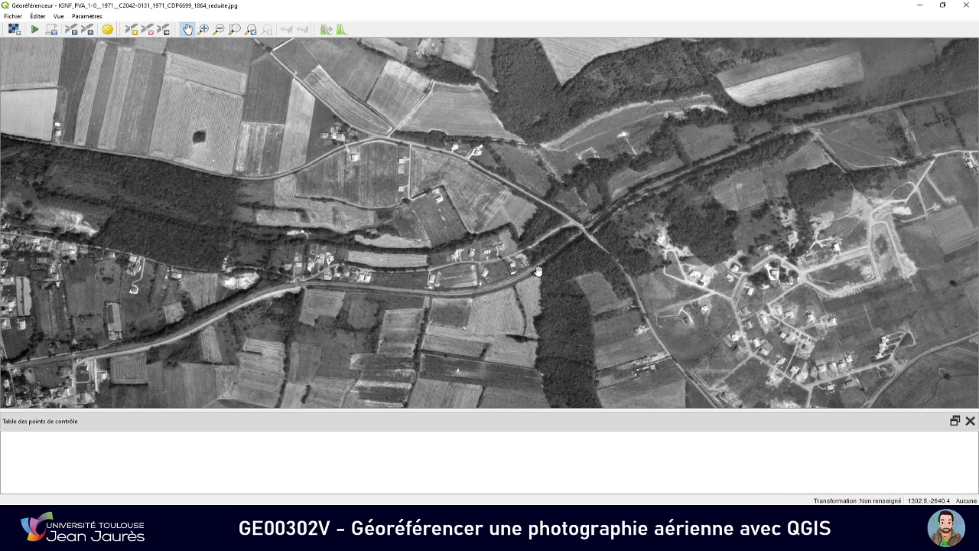
{"action": "key", "text": "alt+Tab"}
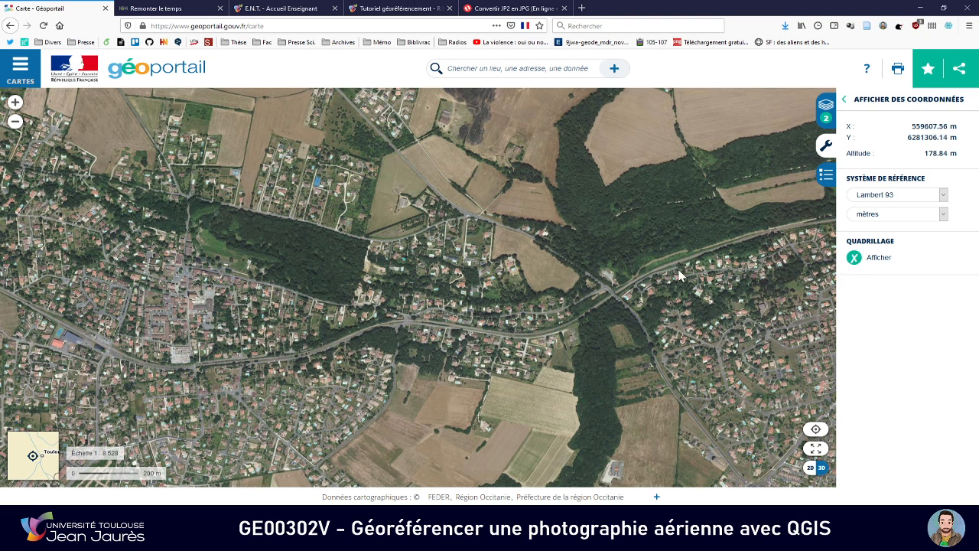
{"action": "key", "text": "alt+Tab"}
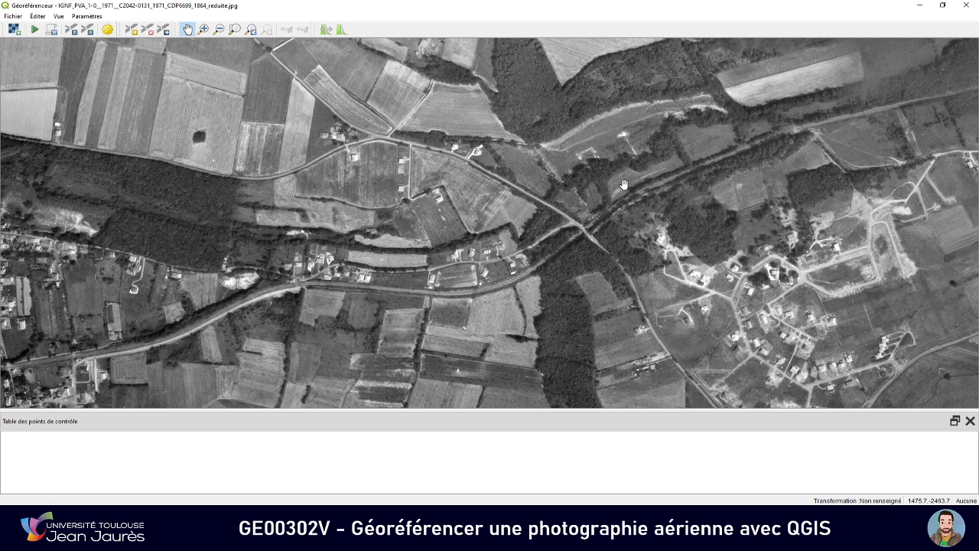
{"action": "scroll", "coordinate": [612, 187], "scroll_direction": "down", "scroll_amount": 1}
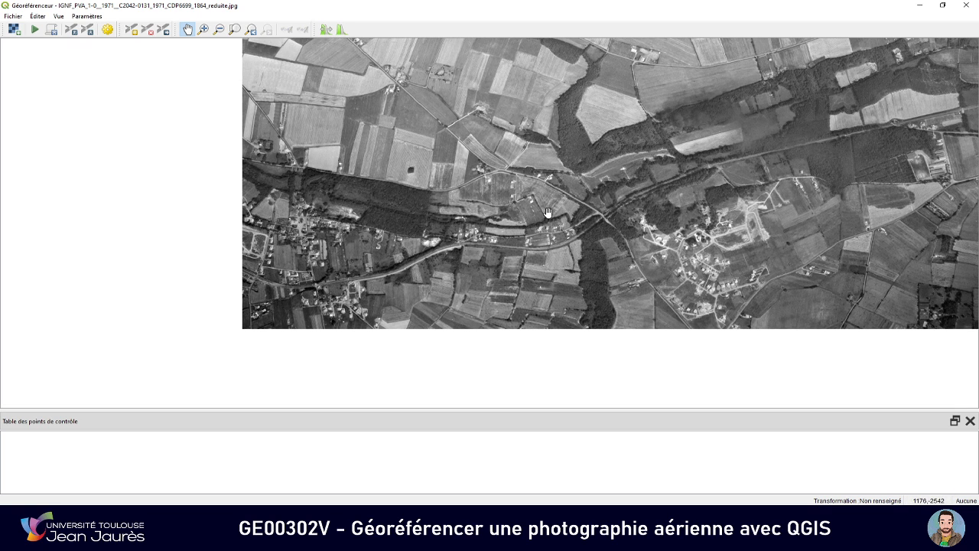
{"action": "key", "text": "alt+Tab"}
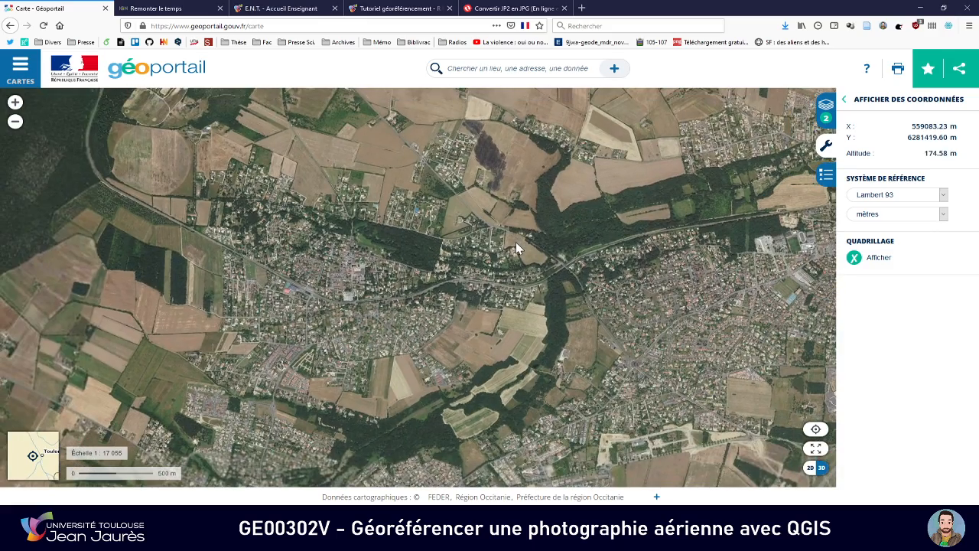
{"action": "key", "text": "alt+Tab"}
Examine the railway bend west of the crossing on the 1971 photo and find the same stretch on Géoportail
{"action": "left_click_drag", "start_coordinate": [576, 227], "coordinate": [565, 258]}
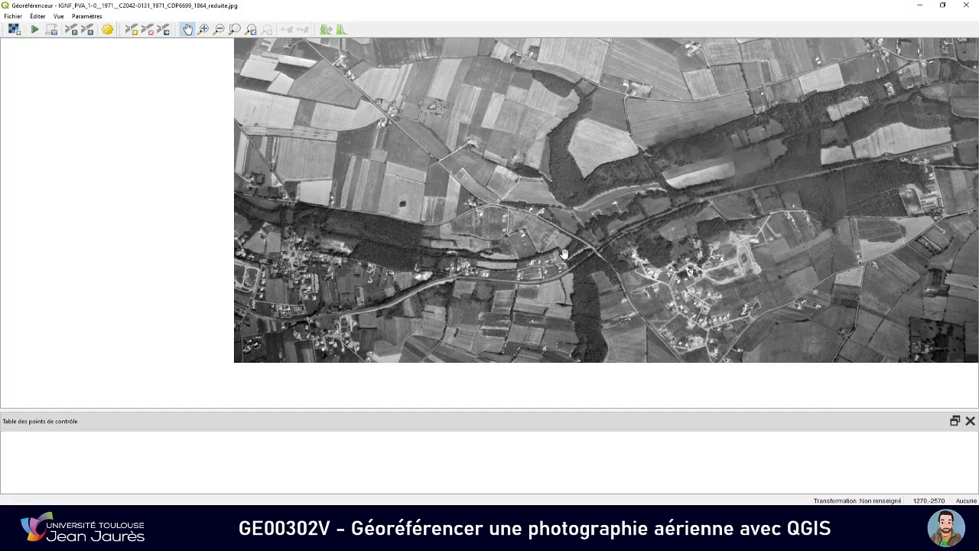
{"action": "scroll", "coordinate": [561, 256], "scroll_direction": "up", "scroll_amount": 1}
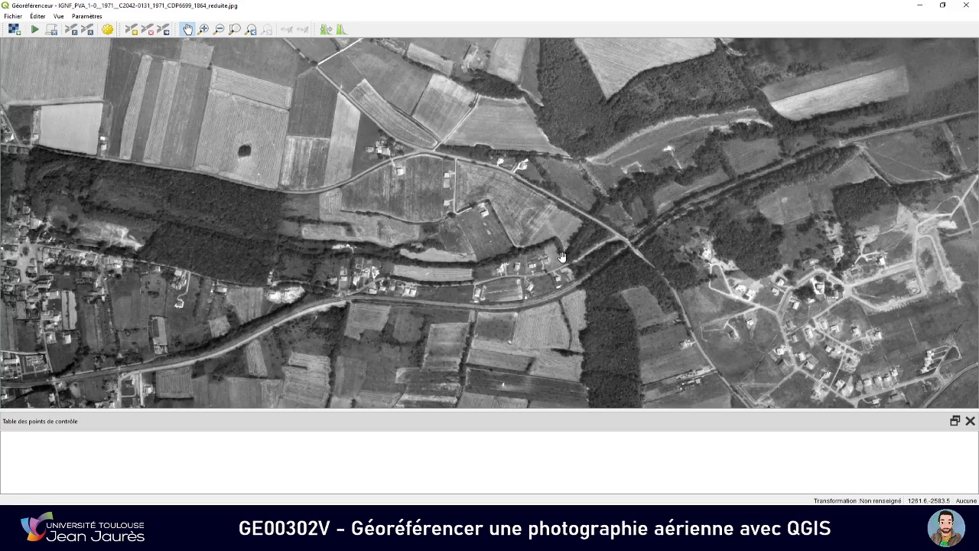
{"action": "scroll", "coordinate": [562, 256], "scroll_direction": "up", "scroll_amount": 1}
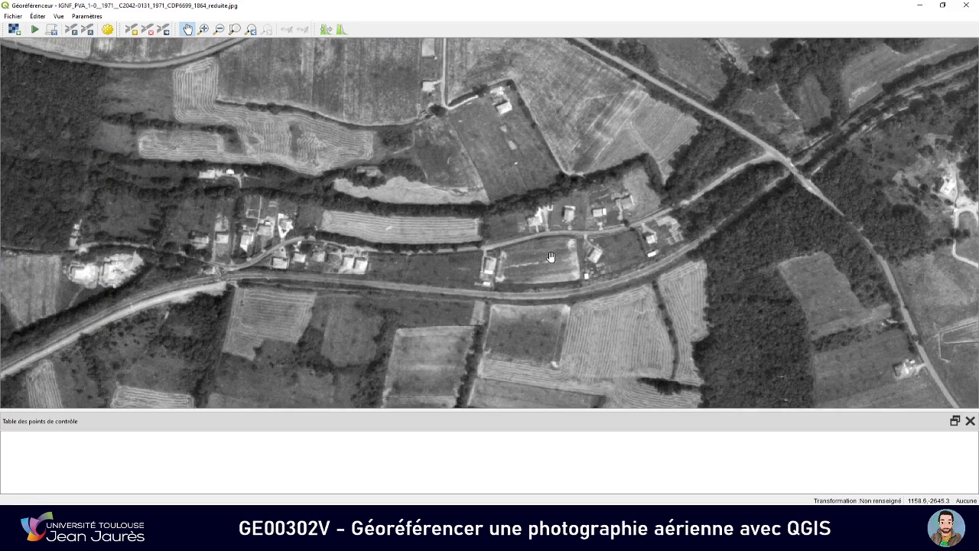
{"action": "scroll", "coordinate": [550, 257], "scroll_direction": "down", "scroll_amount": 1}
{"action": "key", "text": "alt+Tab"}
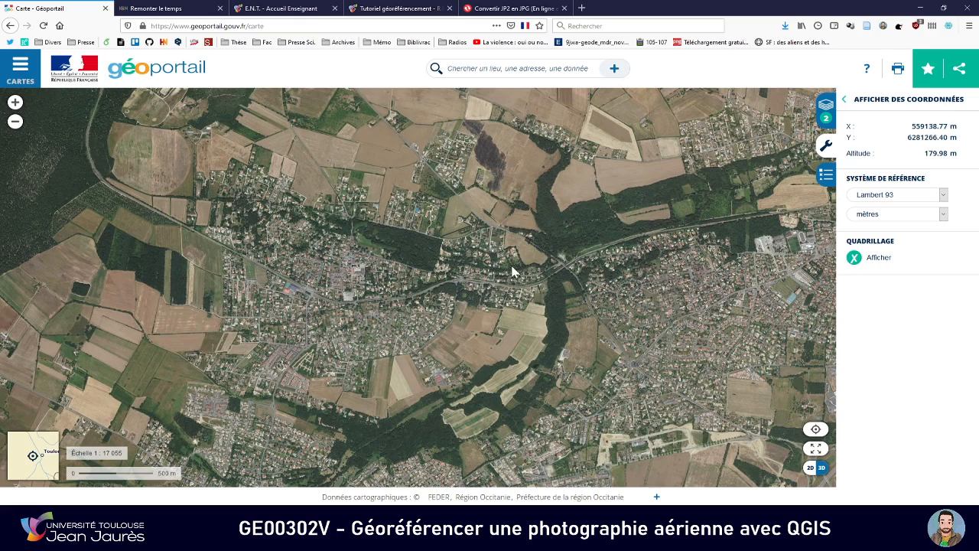
{"action": "scroll", "coordinate": [419, 306], "scroll_direction": "up", "scroll_amount": 2}
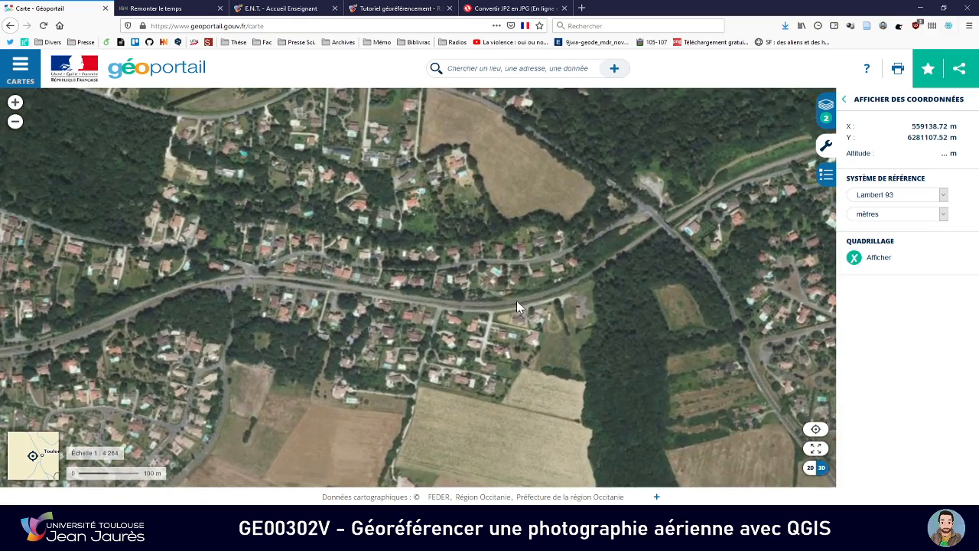
{"action": "left_click_drag", "start_coordinate": [517, 306], "coordinate": [443, 312]}
{"action": "key", "text": "alt+Tab"}
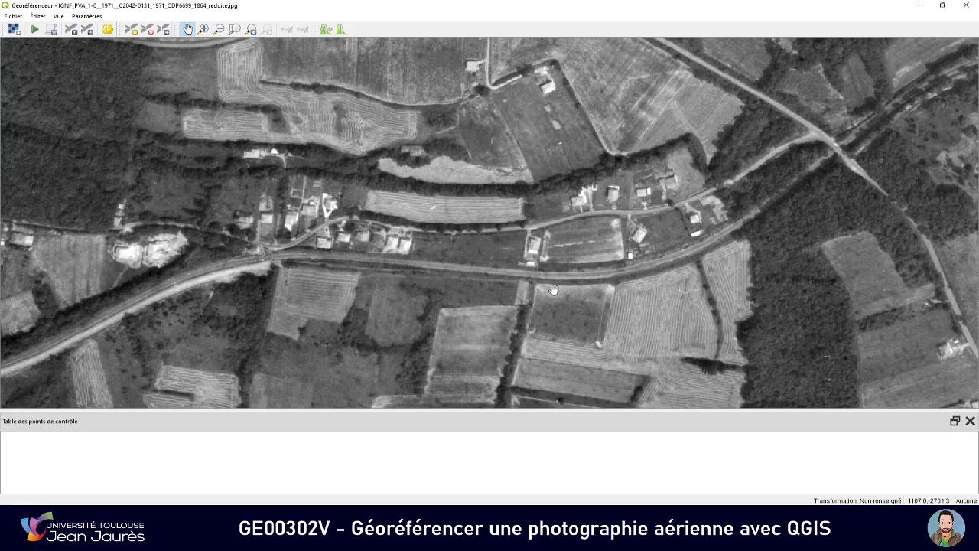
Compare the houses between the road and the railway bend at close range on the 1971 photo and Géoportail
{"action": "left_click_drag", "start_coordinate": [604, 272], "coordinate": [571, 283]}
{"action": "key", "text": "alt+Tab"}
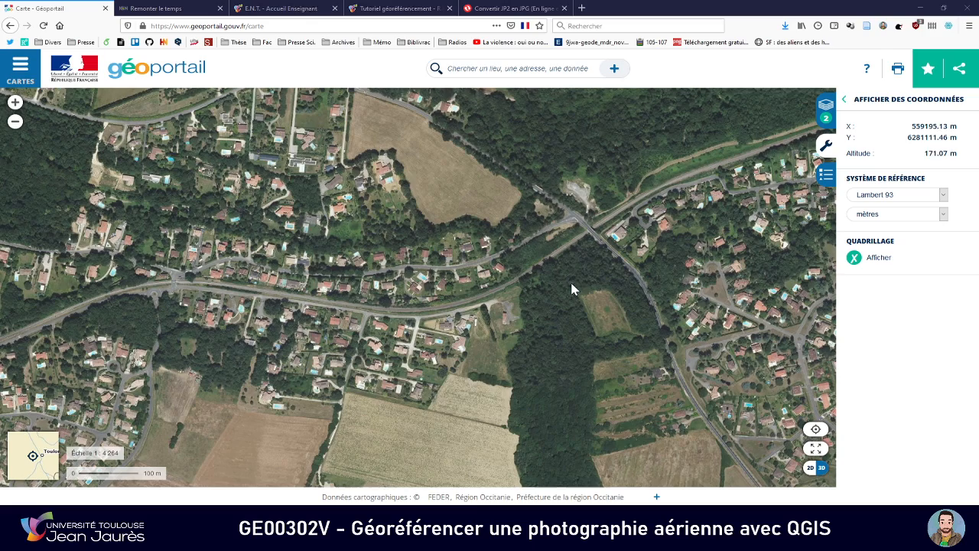
{"action": "scroll", "coordinate": [504, 283], "scroll_direction": "up", "scroll_amount": 1}
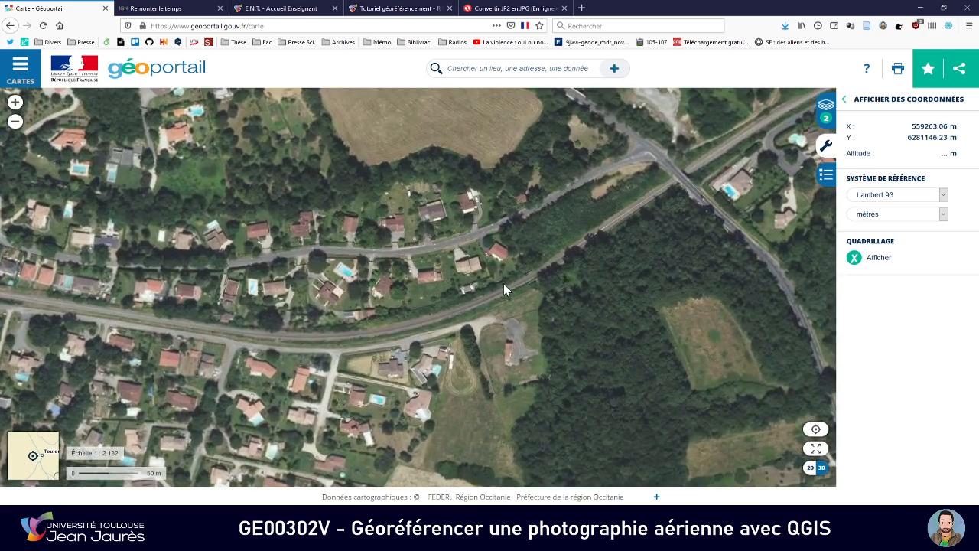
{"action": "key", "text": "alt+Tab"}
{"action": "key", "text": "alt+Tab"}
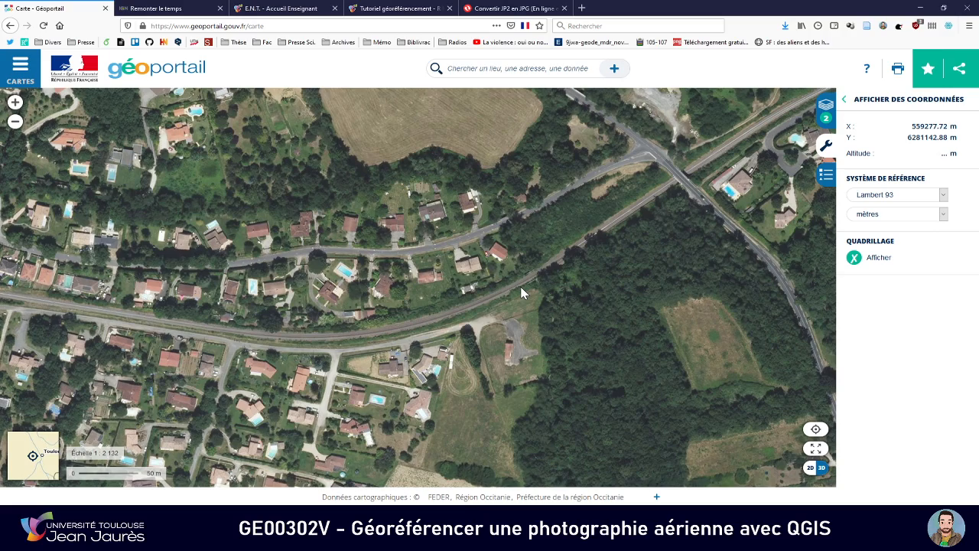
{"action": "key", "text": "alt+Tab"}
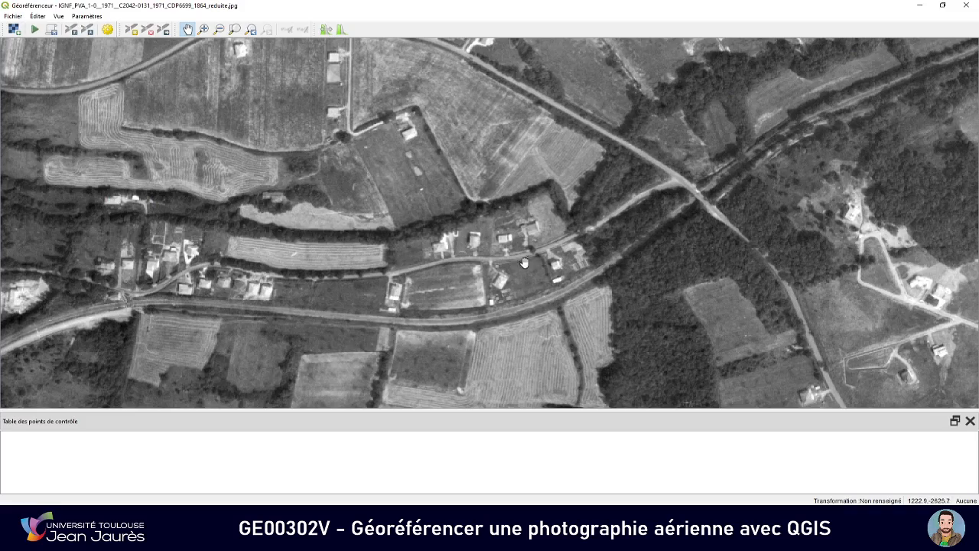
{"action": "key", "text": "alt+Tab"}
{"action": "left_click_drag", "start_coordinate": [484, 270], "coordinate": [524, 286]}
{"action": "key", "text": "alt+Tab"}
Locate the road fork northwest of the railway crossing on both the 1971 photo and Géoportail
{"action": "scroll", "coordinate": [531, 280], "scroll_direction": "down", "scroll_amount": 4}
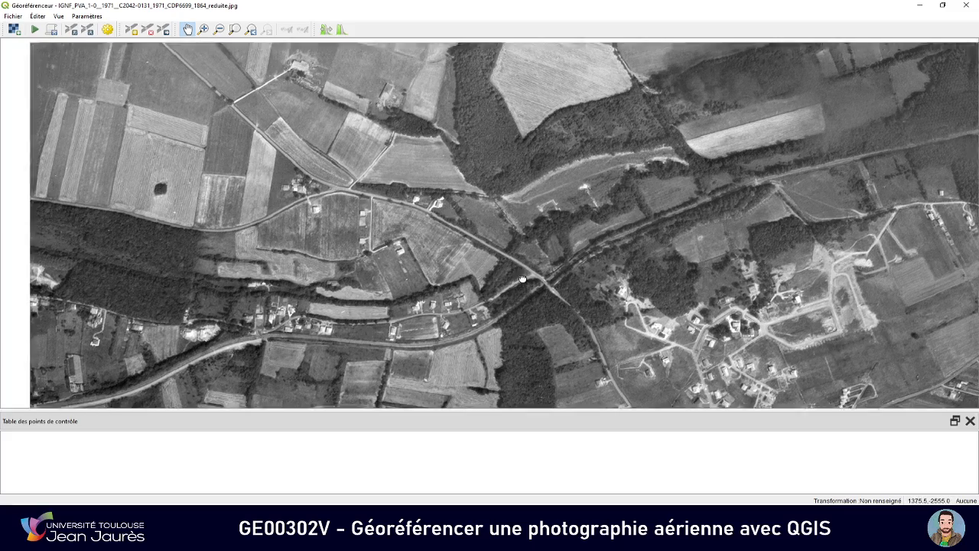
{"action": "left_click_drag", "start_coordinate": [523, 279], "coordinate": [566, 280]}
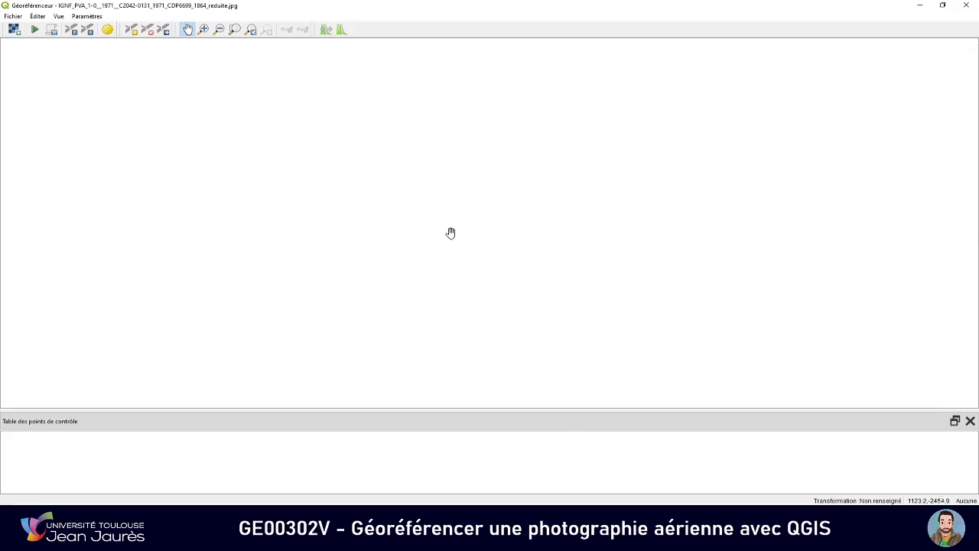
{"action": "mouse_move", "coordinate": [451, 232]}
{"action": "left_mouse_down"}
{"action": "mouse_move", "coordinate": [485, 256]}
{"action": "mouse_move", "coordinate": [466, 236]}
{"action": "left_mouse_up"}
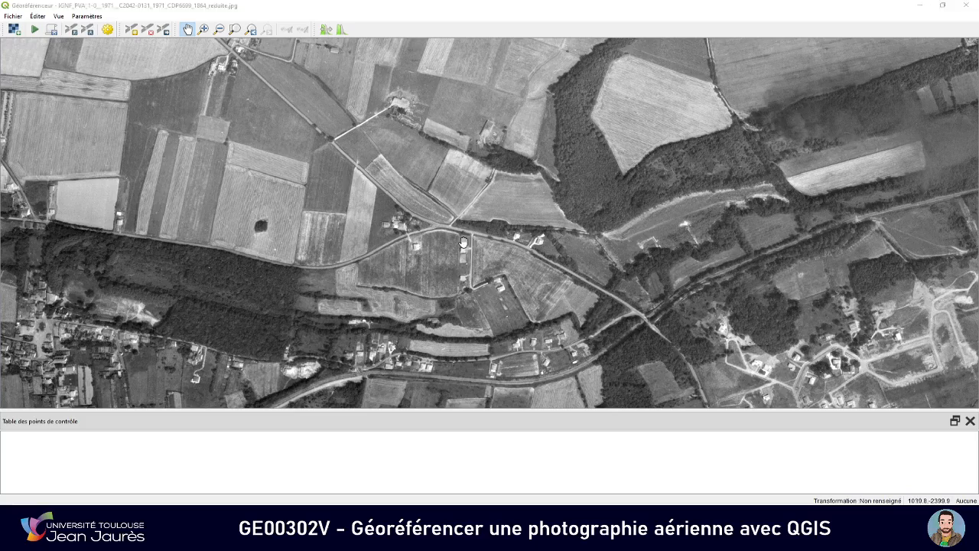
{"action": "key", "text": "alt+Tab"}
{"action": "left_click_drag", "start_coordinate": [415, 258], "coordinate": [478, 289]}
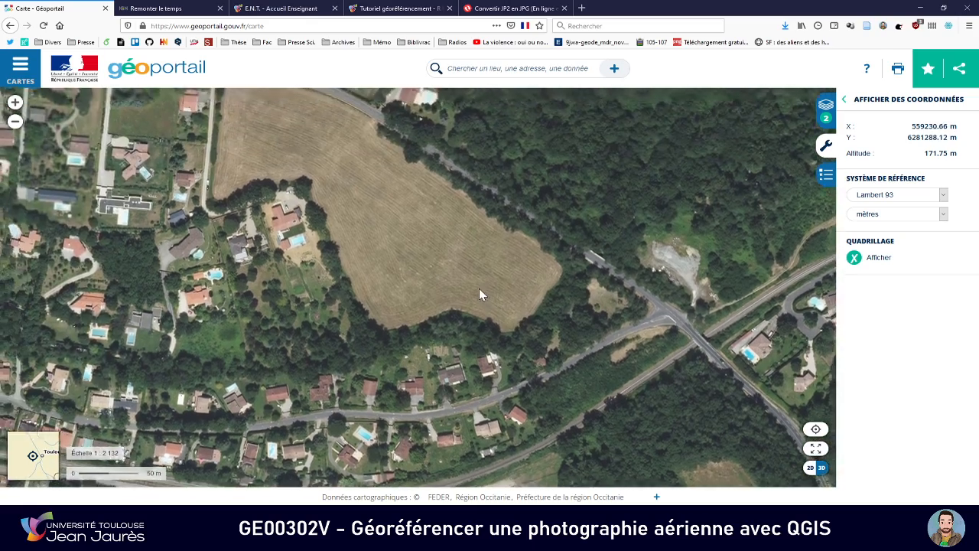
{"action": "scroll", "coordinate": [478, 288], "scroll_direction": "down", "scroll_amount": 1}
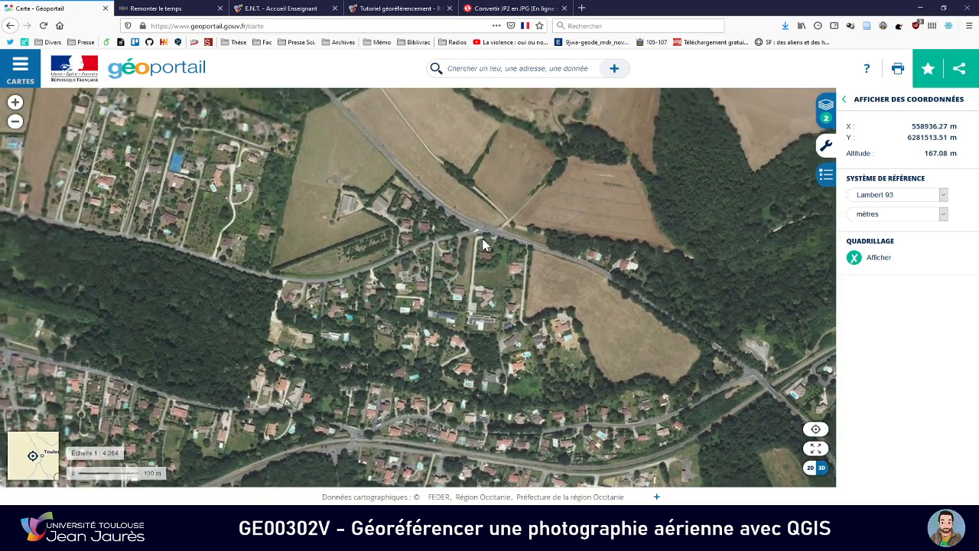
{"action": "key", "text": "alt+Tab"}
{"action": "scroll", "coordinate": [404, 233], "scroll_direction": "up", "scroll_amount": 2}
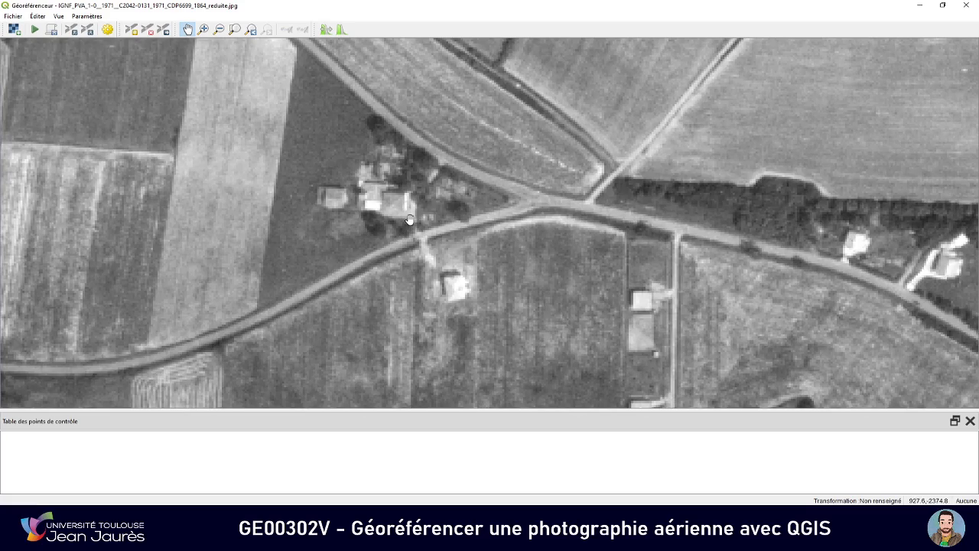
Compare the isolated house just south of the road fork on Géoportail with the 1971 photo in the Georeferencer
{"action": "key", "text": "alt+Tab"}
{"action": "scroll", "coordinate": [461, 256], "scroll_direction": "up", "scroll_amount": 1}
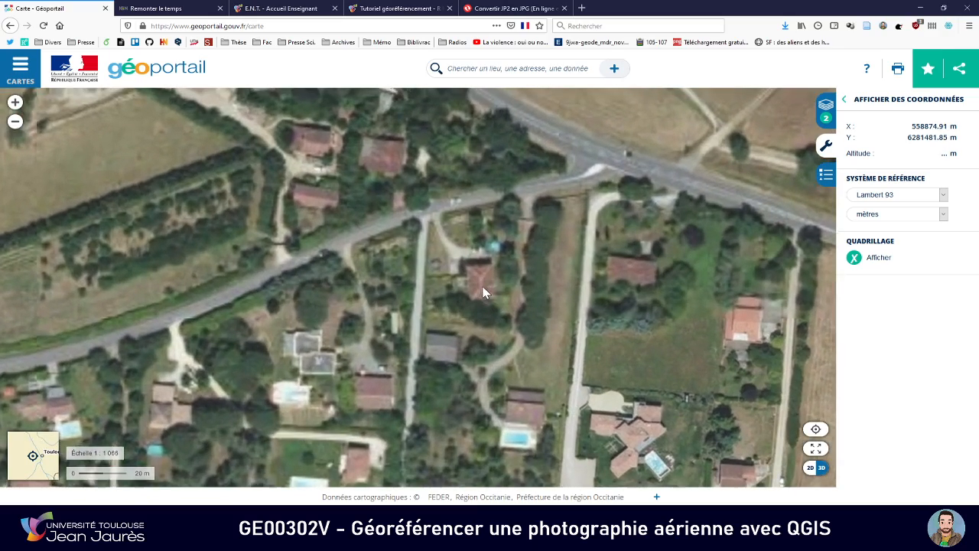
{"action": "key", "text": "alt+Tab"}
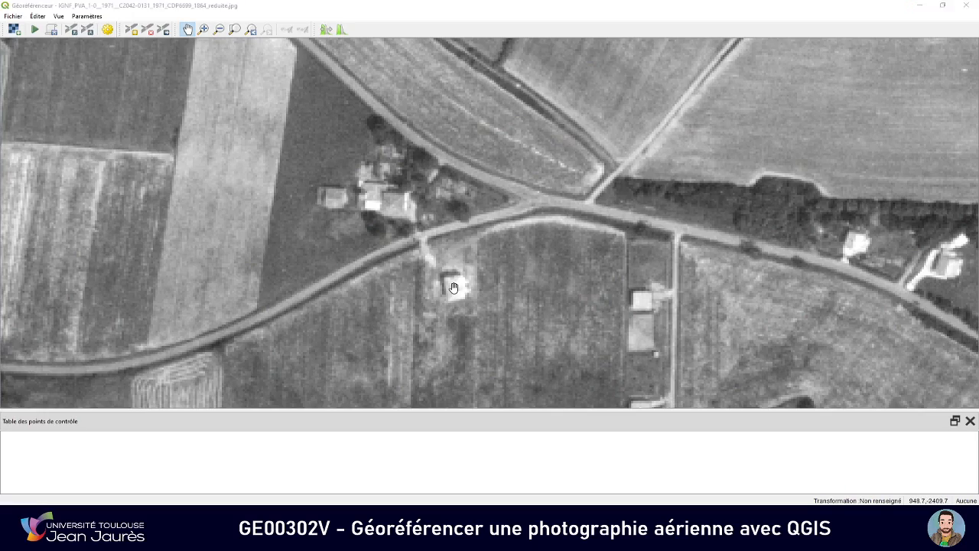
{"action": "key", "text": "alt+Tab"}
{"action": "key", "text": "alt+Tab"}
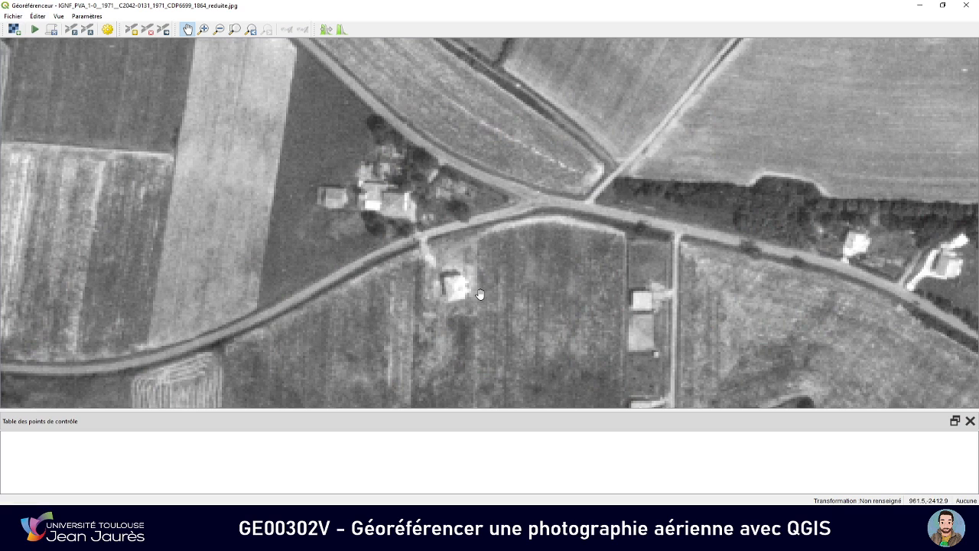
{"action": "key", "text": "alt+Tab"}
{"action": "scroll", "coordinate": [469, 303], "scroll_direction": "down", "scroll_amount": 1}
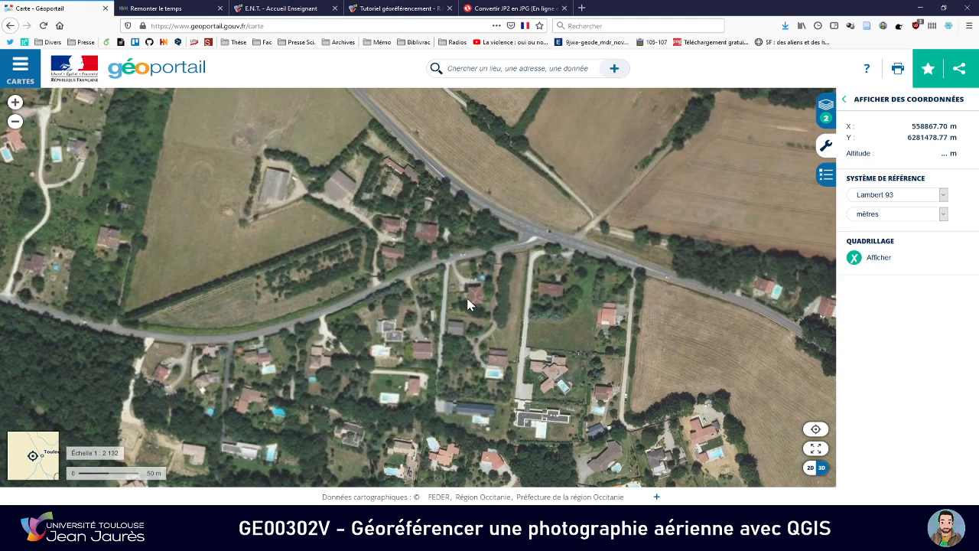
{"action": "key", "text": "alt+Tab"}
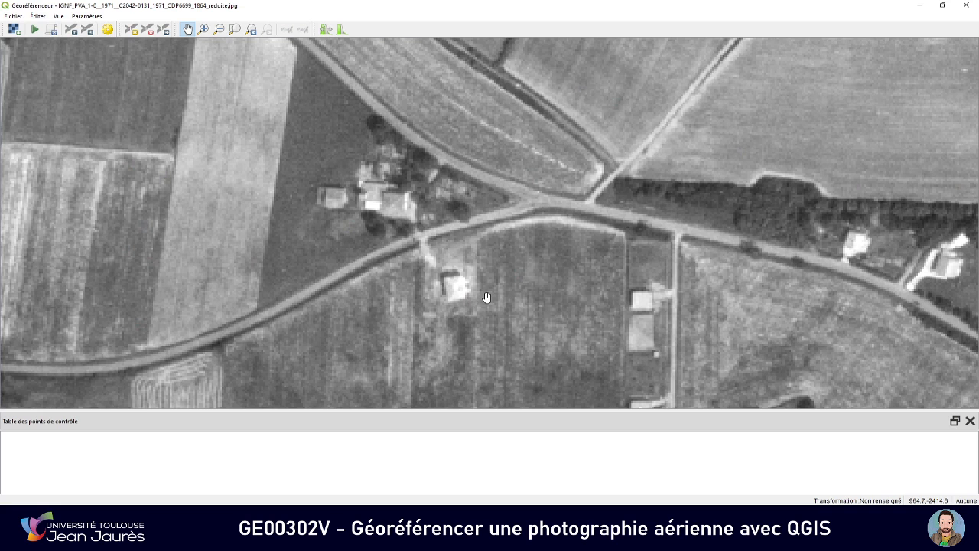
{"action": "key", "text": "alt+Tab"}
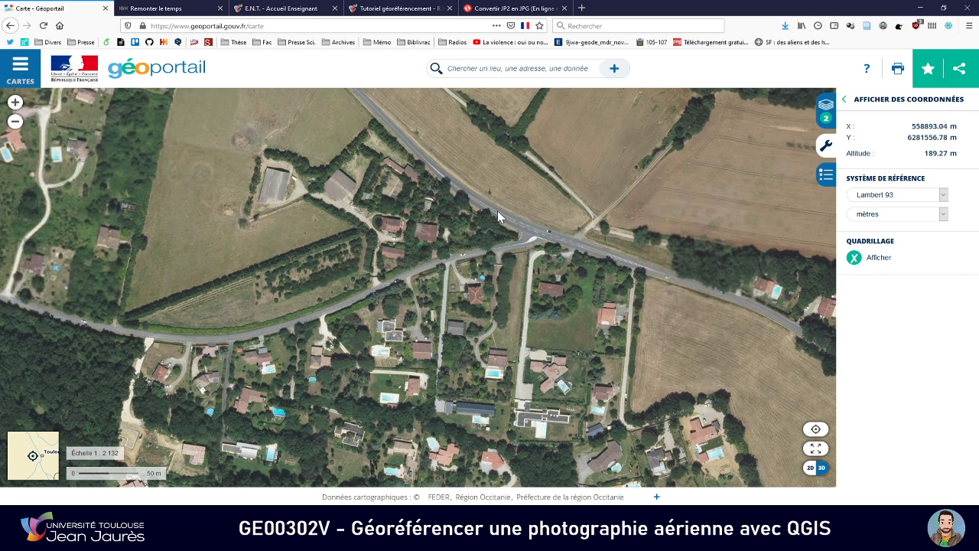
{"action": "key", "text": "alt+Tab"}
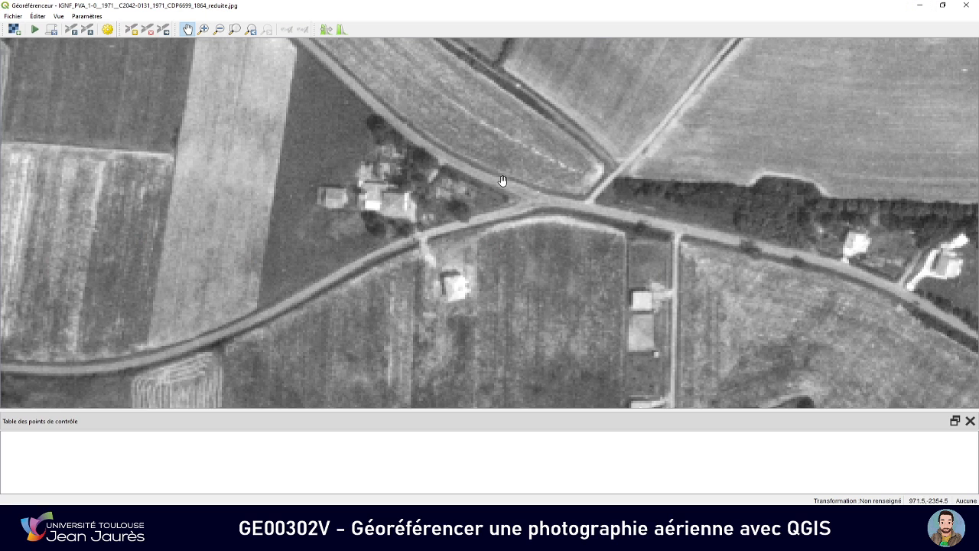
Check the buildings inside the road fork and the house south of it on both images for a matching reference point
{"action": "left_click_drag", "start_coordinate": [493, 221], "coordinate": [493, 267]}
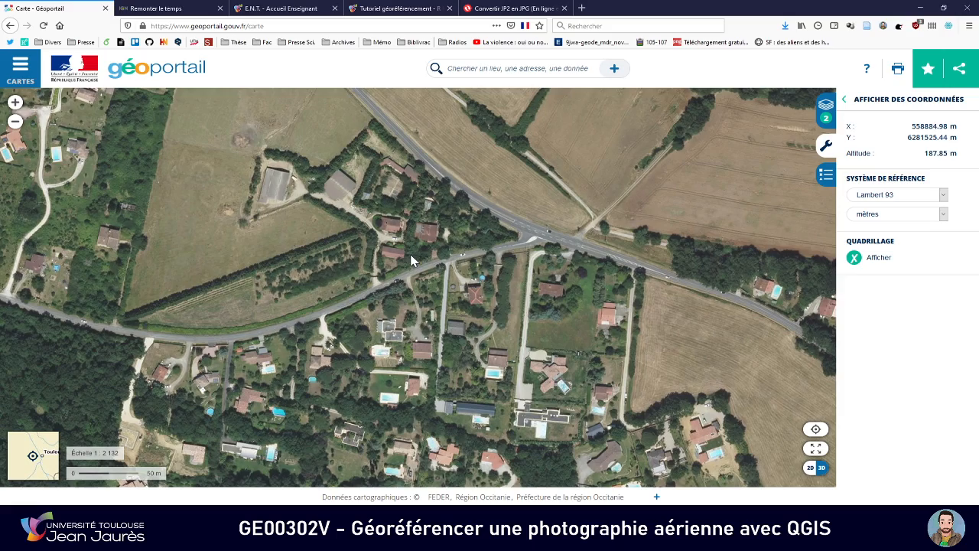
{"action": "key", "text": "alt+Tab"}
{"action": "key", "text": "alt+Tab"}
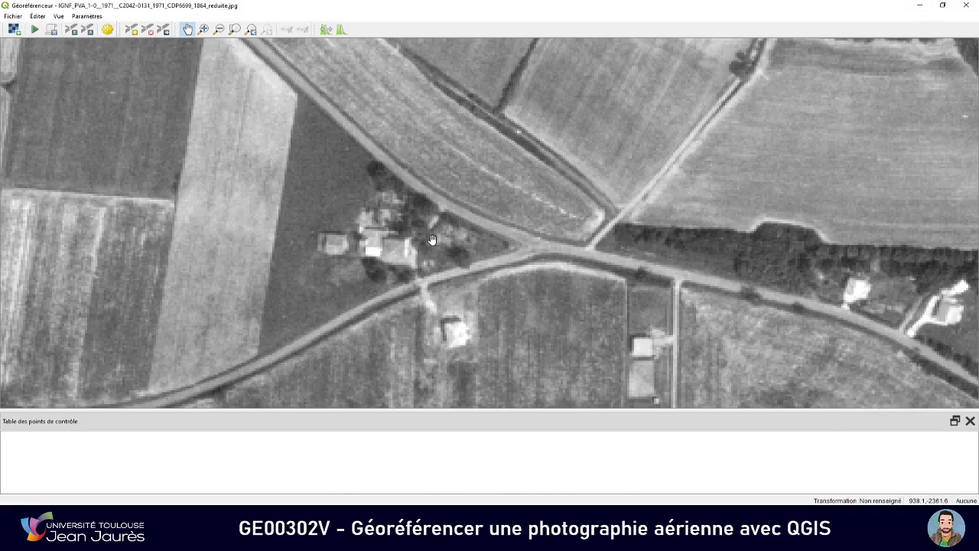
{"action": "key", "text": "alt+Tab"}
{"action": "scroll", "coordinate": [443, 239], "scroll_direction": "down", "scroll_amount": 1}
{"action": "key", "text": "alt+Tab"}
{"action": "key", "text": "alt+Tab"}
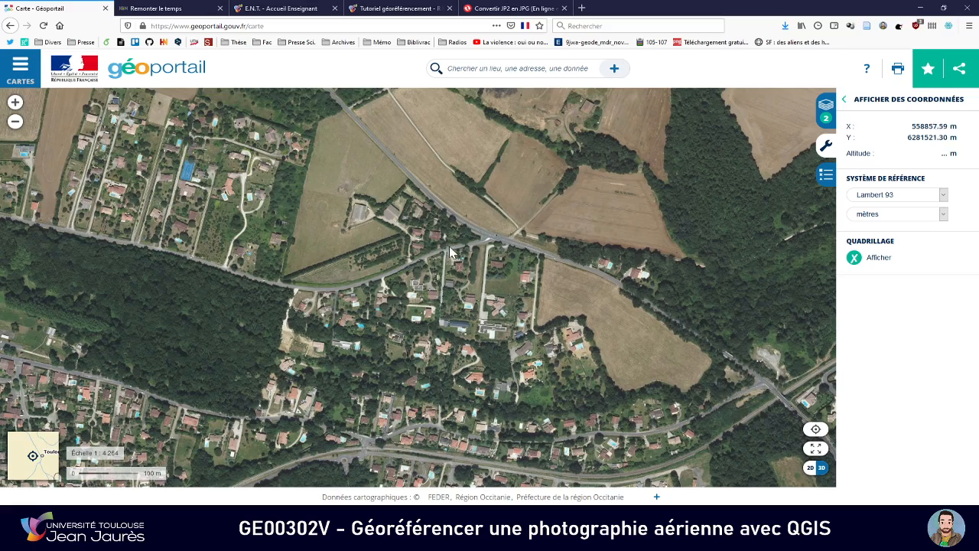
{"action": "scroll", "coordinate": [449, 245], "scroll_direction": "up", "scroll_amount": 1}
{"action": "key", "text": "alt+Tab"}
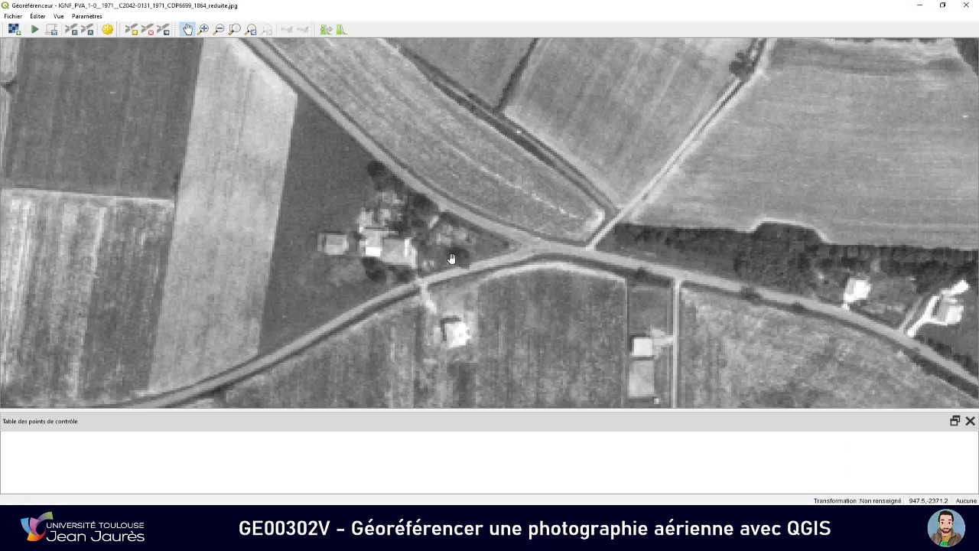
{"action": "key", "text": "alt+Tab"}
{"action": "scroll", "coordinate": [463, 283], "scroll_direction": "up", "scroll_amount": 1}
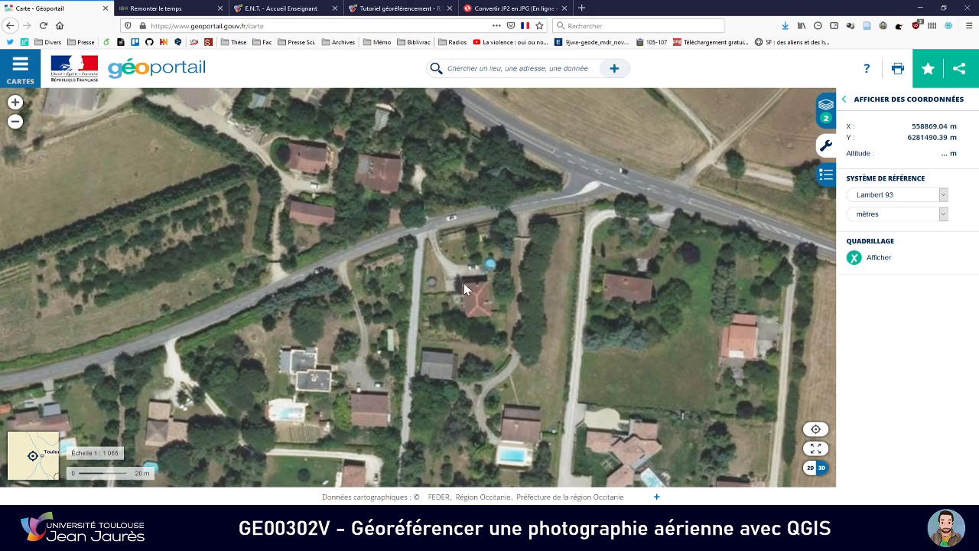
Place a control point on the northwest corner of the isolated house south of the road fork on the 1971 photo
{"action": "key", "text": "alt+Tab"}
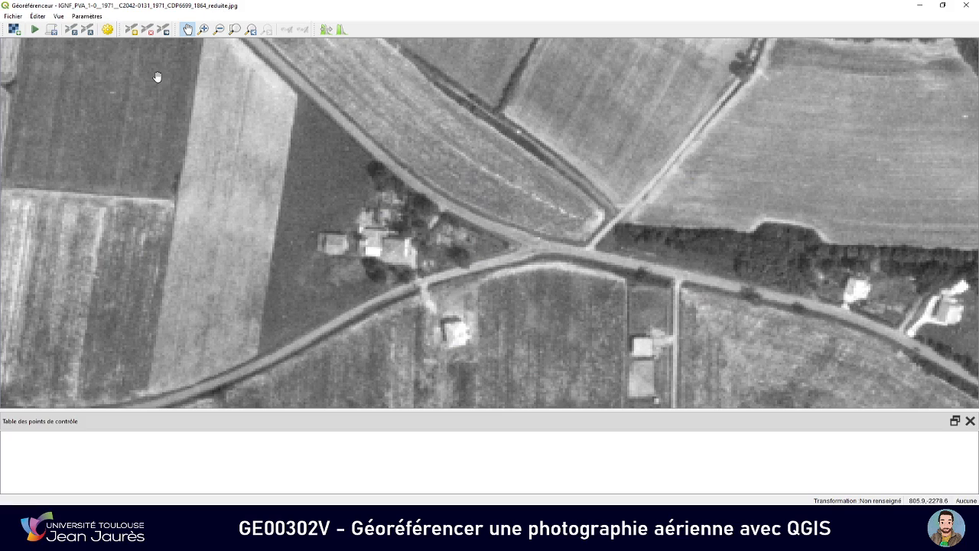
{"action": "left_click", "coordinate": [132, 30]}
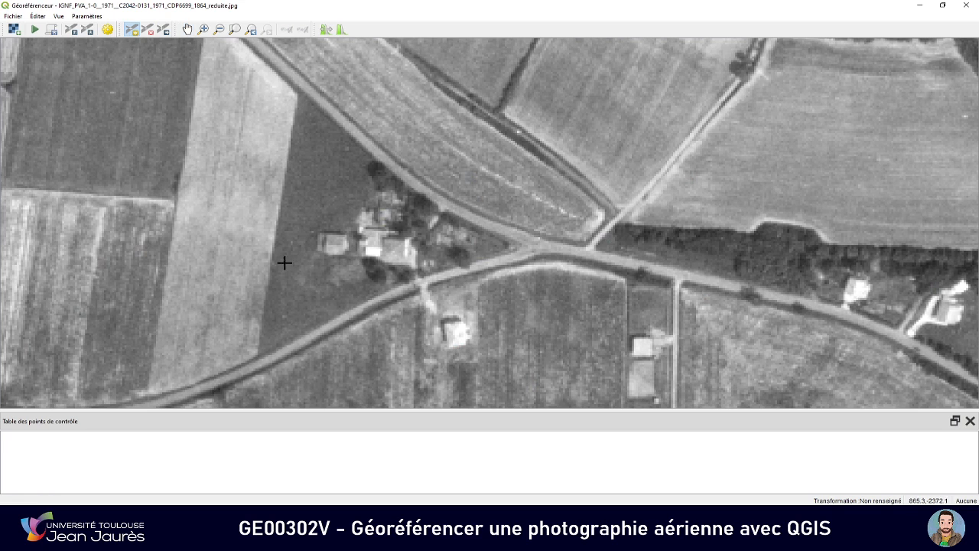
{"action": "left_click", "coordinate": [445, 325]}
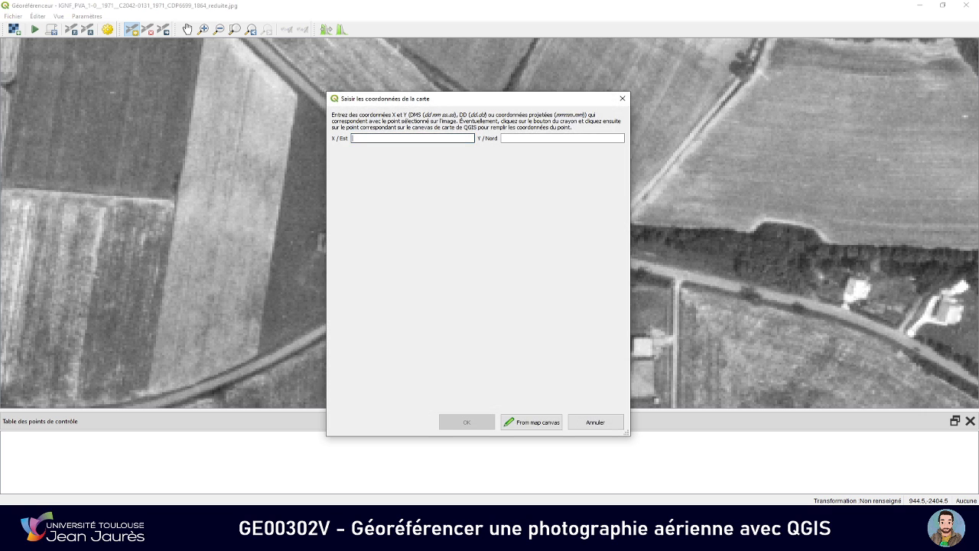
Enter the house corner's Lambert 93 X / Est coordinate from Géoportail, 558869.22
{"action": "key", "text": "alt+Tab"}
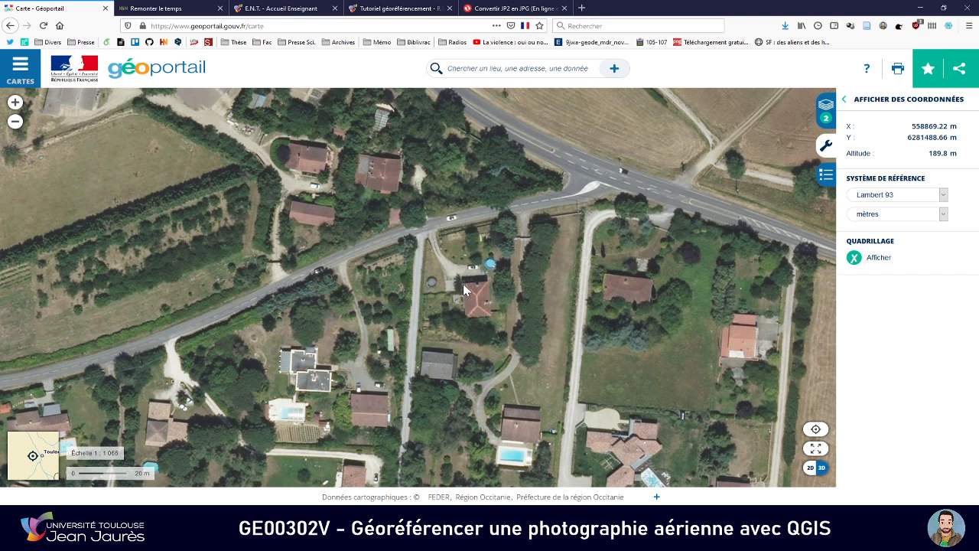
{"action": "key", "text": "alt+Tab"}
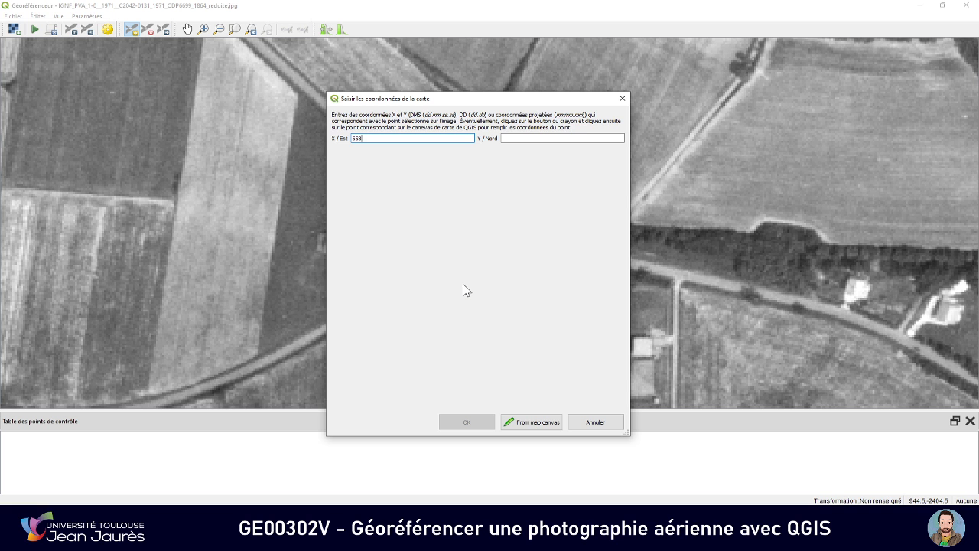
{"action": "key", "text": "alt+Tab"}
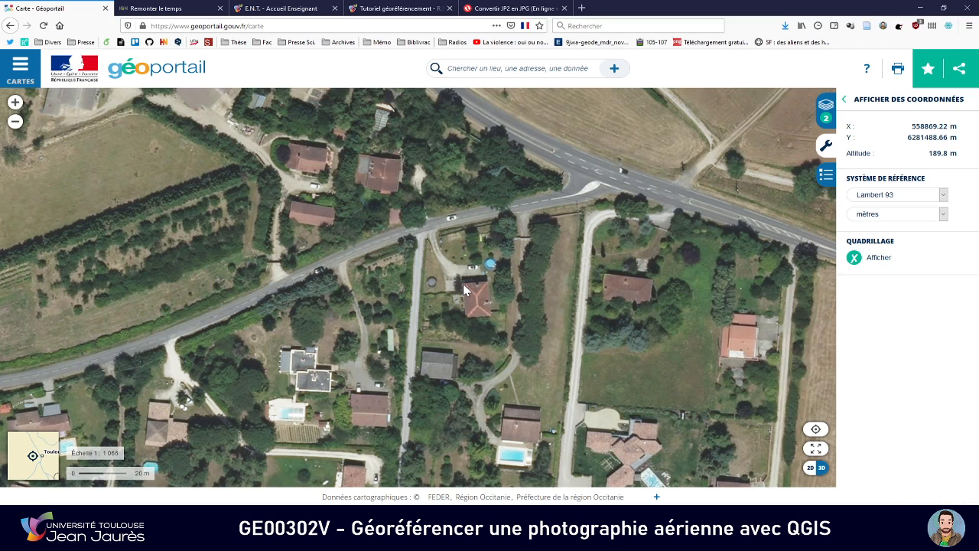
{"action": "key", "text": "alt+Tab"}
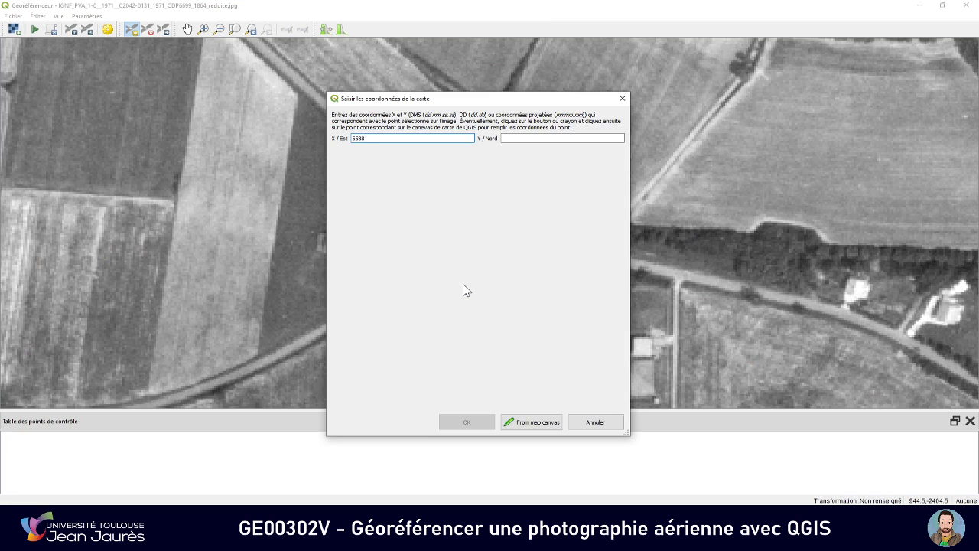
{"action": "key", "text": "Tab"}
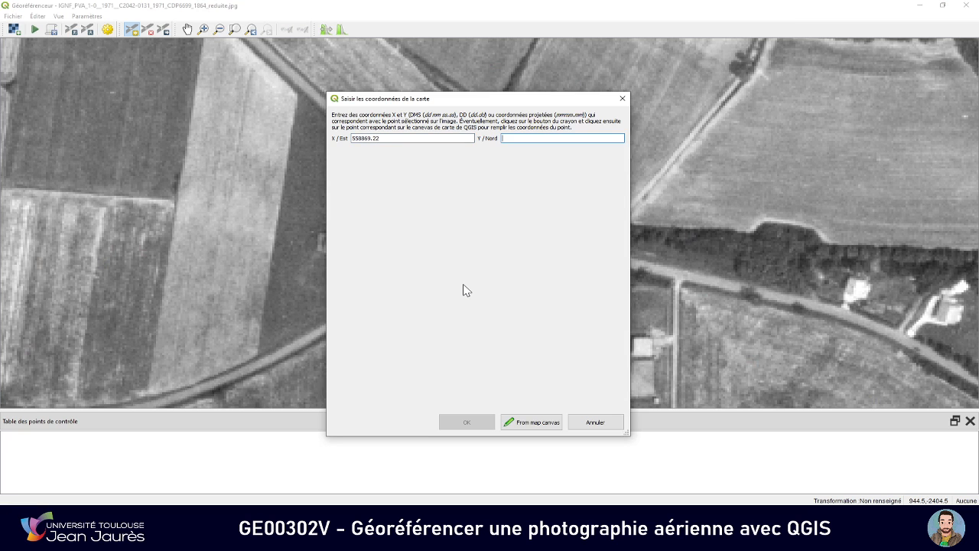
Enter the house corner's Y / Nord coordinate from Géoportail, 6281488.66, and validate the control point
{"action": "key", "text": "alt+Tab"}
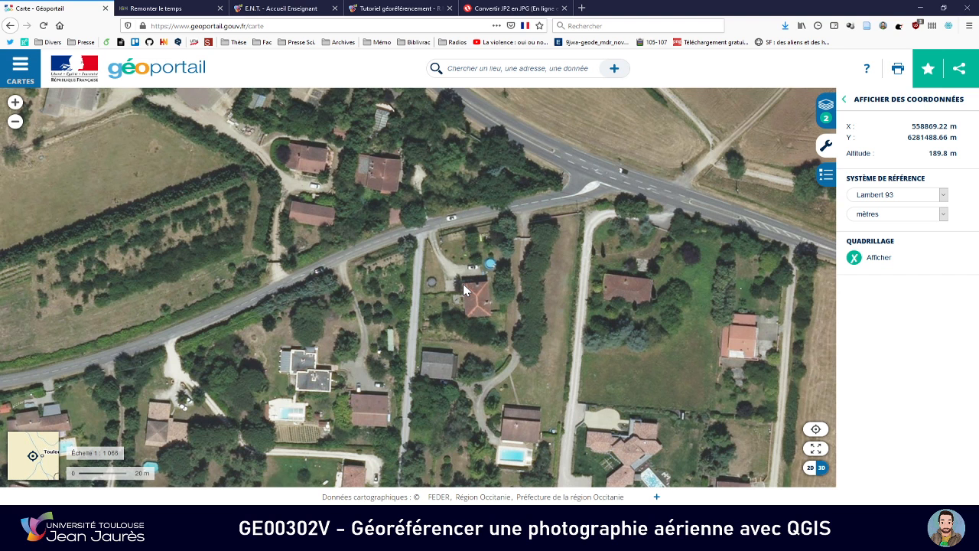
{"action": "key", "text": "alt+Tab"}
{"action": "type", "text": "6"}
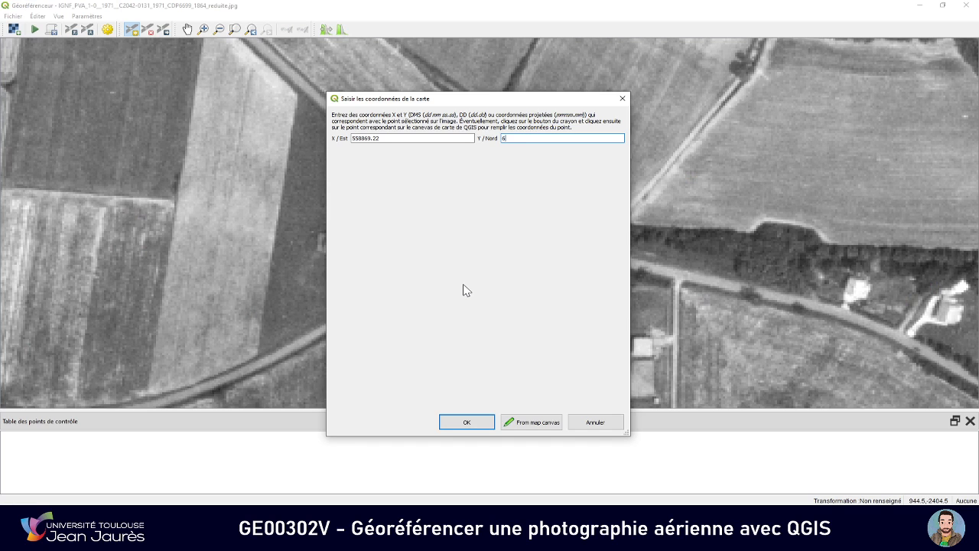
{"action": "key", "text": "alt+Tab"}
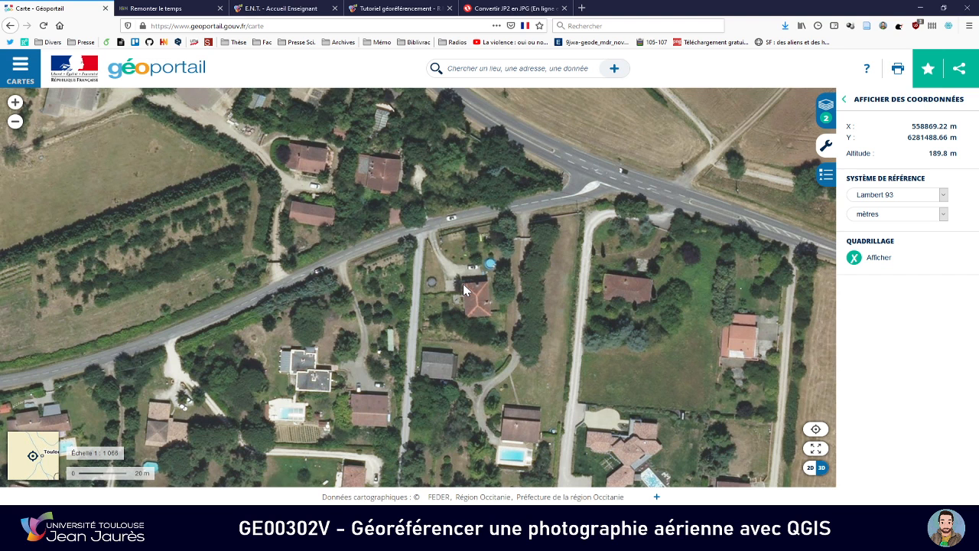
{"action": "key", "text": "alt+Tab"}
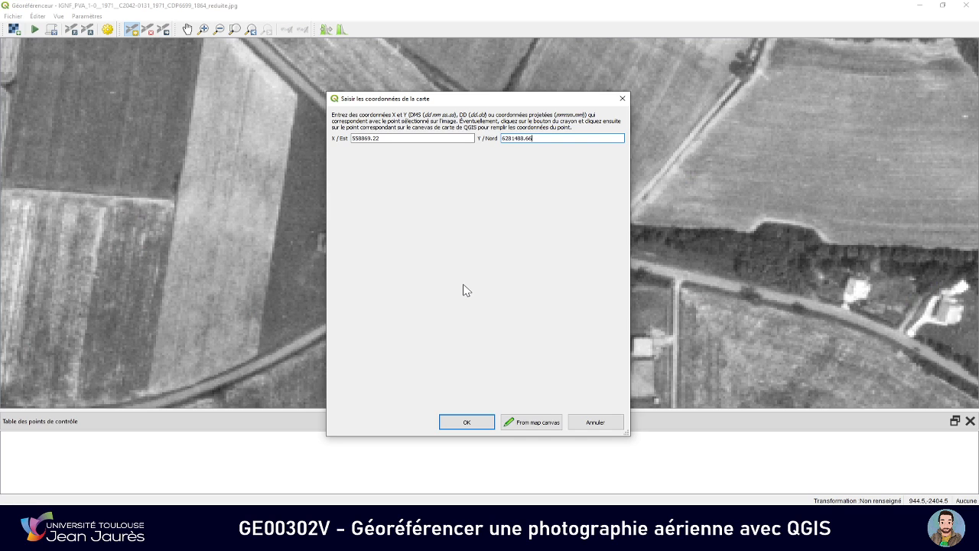
{"action": "left_click", "coordinate": [472, 427]}
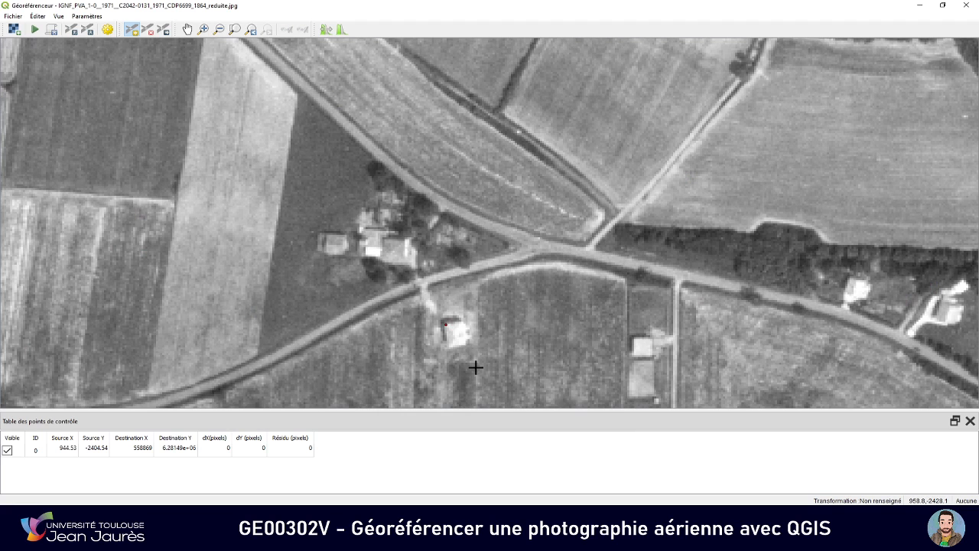
Survey the whole 1971 photo and the wider Géoportail view for an area suited to a second control point
{"action": "scroll", "coordinate": [459, 318], "scroll_direction": "down", "scroll_amount": 5}
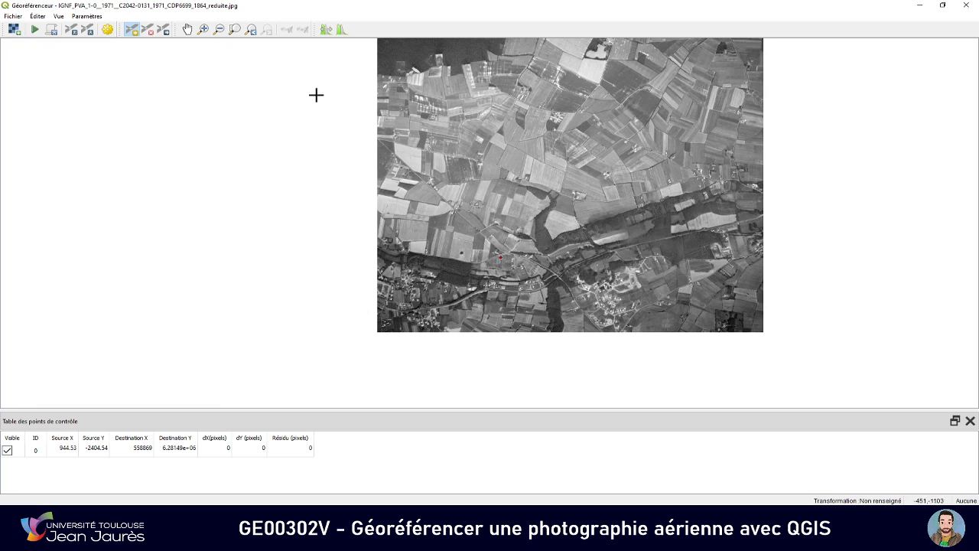
{"action": "left_click", "coordinate": [187, 29]}
{"action": "left_click_drag", "start_coordinate": [493, 161], "coordinate": [433, 212]}
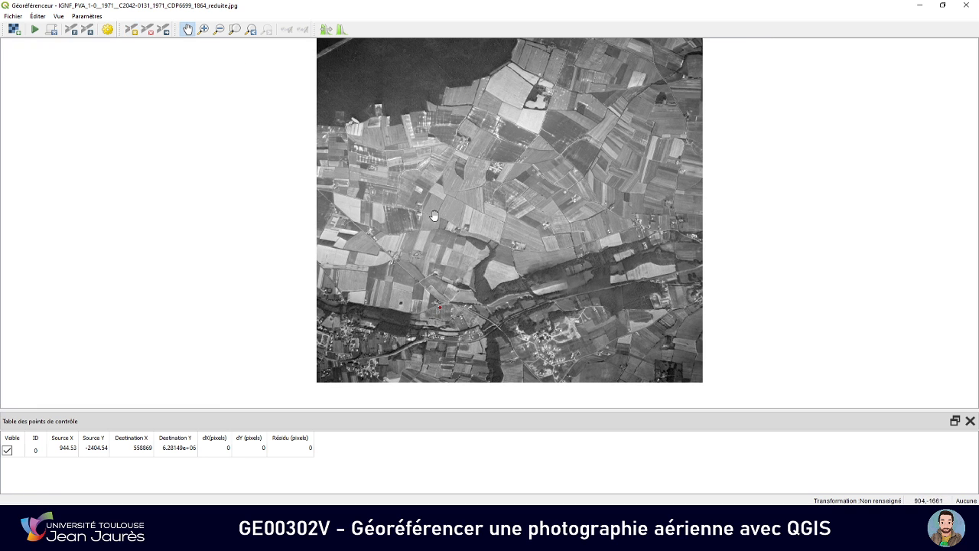
{"action": "left_click_drag", "start_coordinate": [447, 204], "coordinate": [457, 221]}
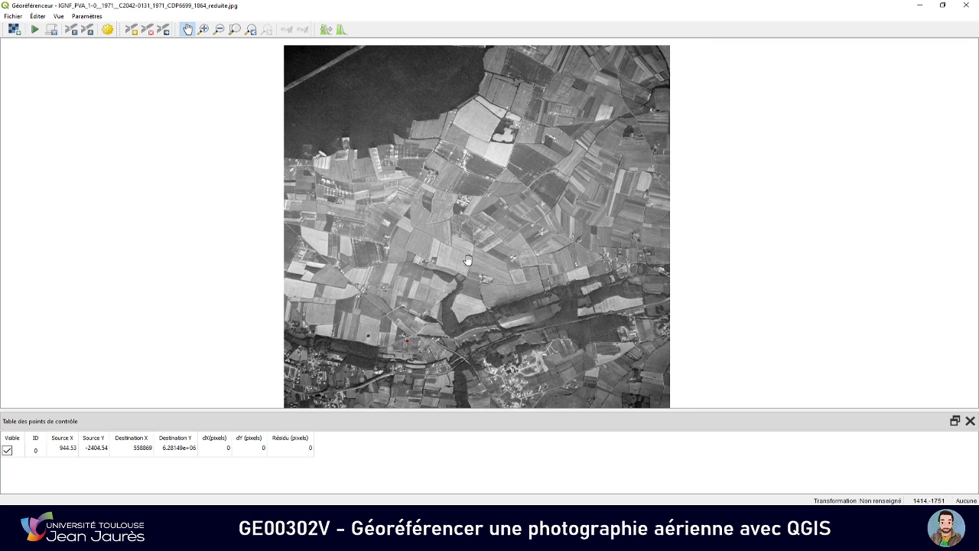
{"action": "key", "text": "alt+Tab"}
{"action": "scroll", "coordinate": [476, 232], "scroll_direction": "down", "scroll_amount": 3}
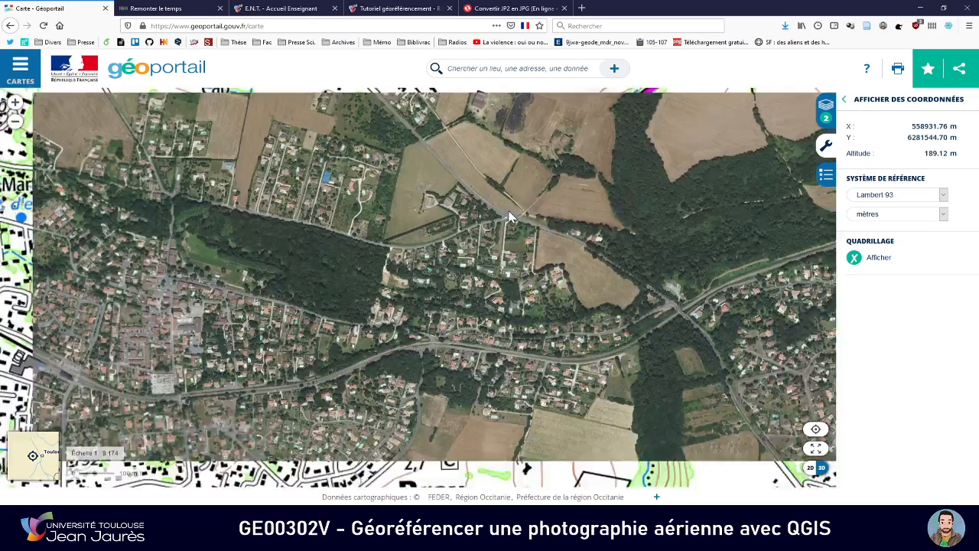
{"action": "key", "text": "alt+Tab"}
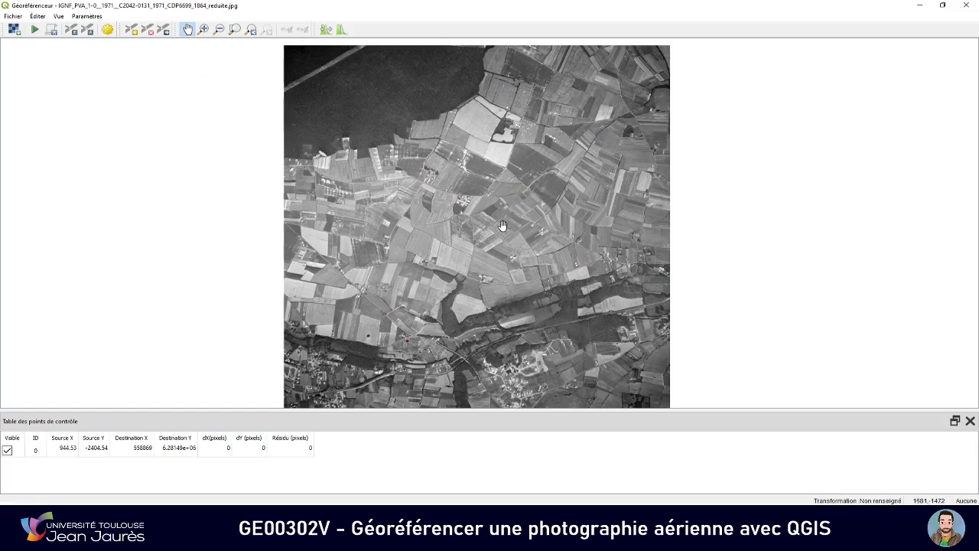
{"action": "left_click_drag", "start_coordinate": [502, 208], "coordinate": [459, 188]}
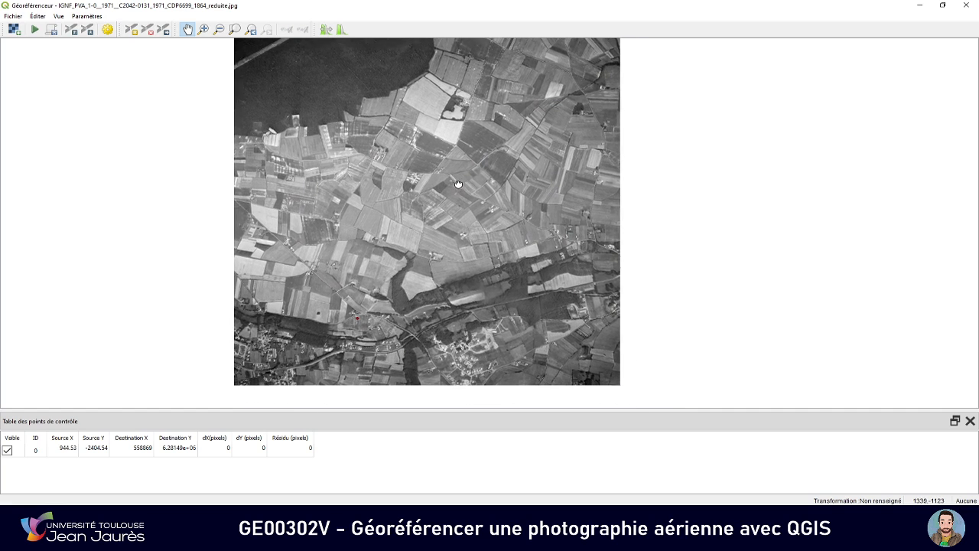
{"action": "left_click_drag", "start_coordinate": [501, 251], "coordinate": [478, 239]}
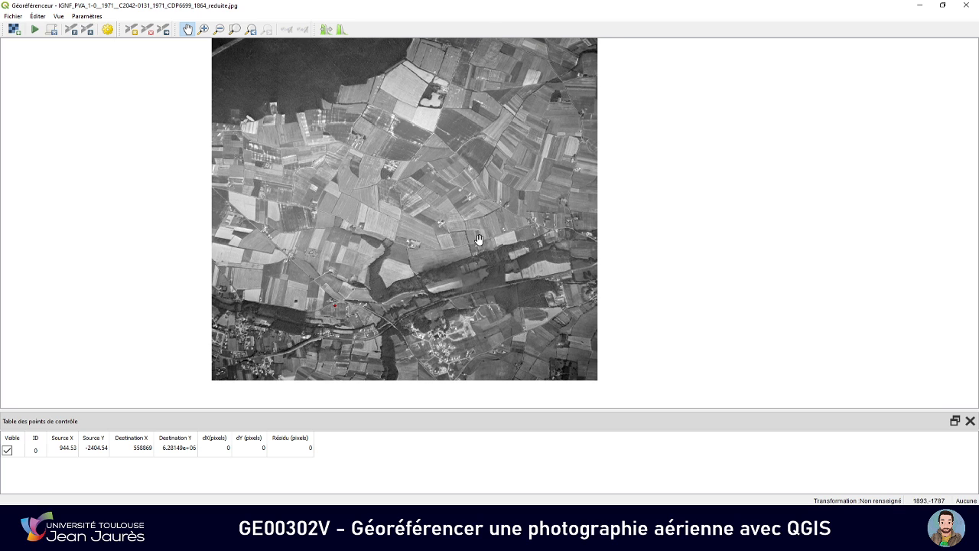
Locate the railway section beside the large field near the photo's eastern edge on both the 1971 photo and Géoportail
{"action": "scroll", "coordinate": [566, 281], "scroll_direction": "up", "scroll_amount": 2}
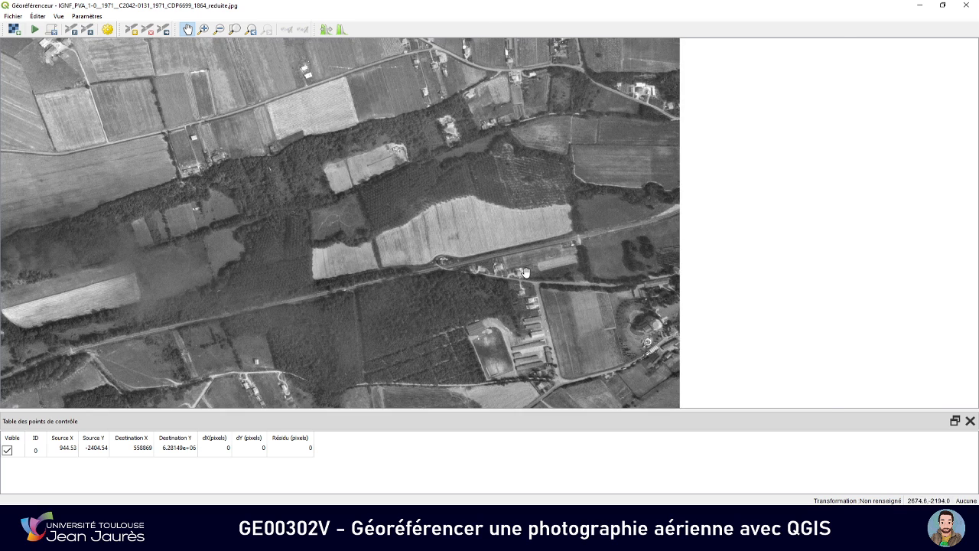
{"action": "scroll", "coordinate": [525, 273], "scroll_direction": "up", "scroll_amount": 1}
{"action": "key", "text": "alt+Tab"}
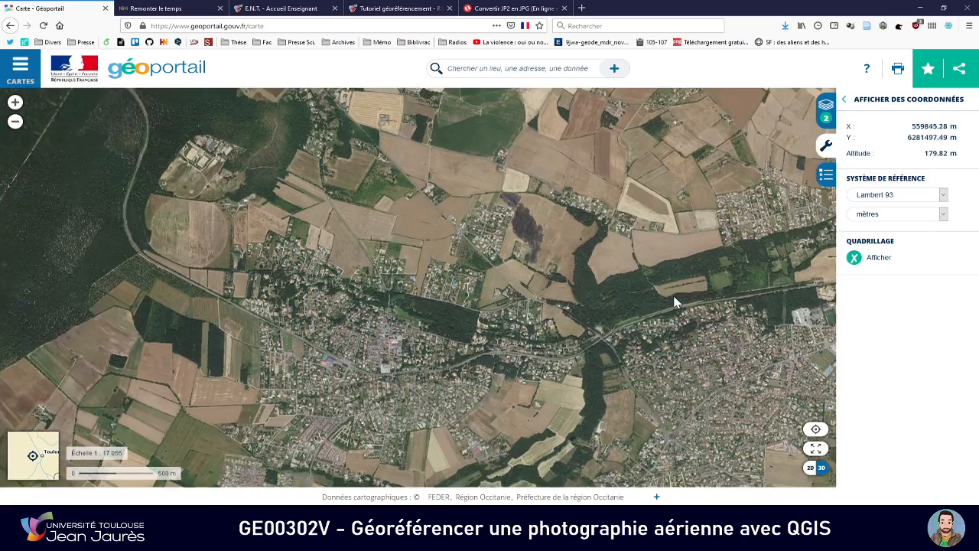
{"action": "left_click_drag", "start_coordinate": [675, 302], "coordinate": [553, 293]}
{"action": "key", "text": "alt+Tab"}
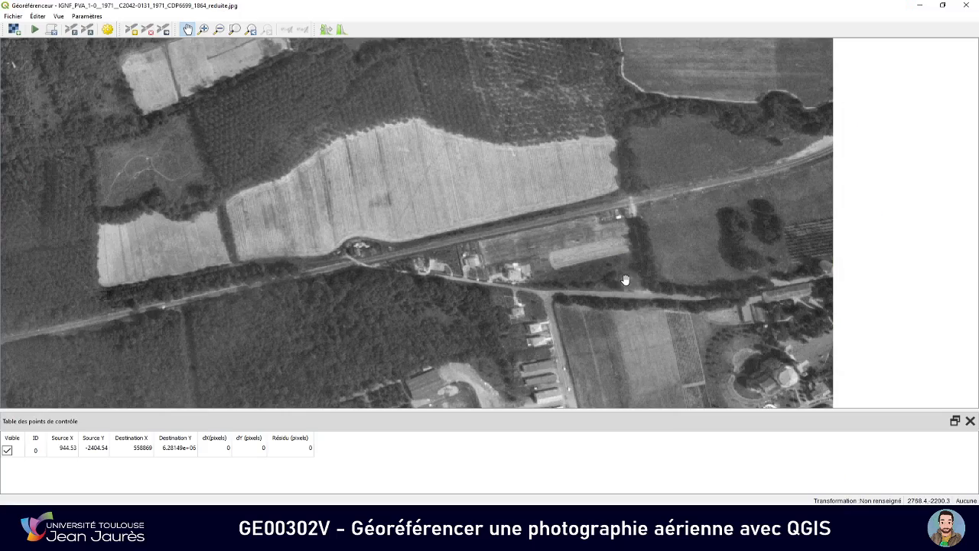
{"action": "key", "text": "alt+Tab"}
{"action": "left_click_drag", "start_coordinate": [662, 281], "coordinate": [585, 283]}
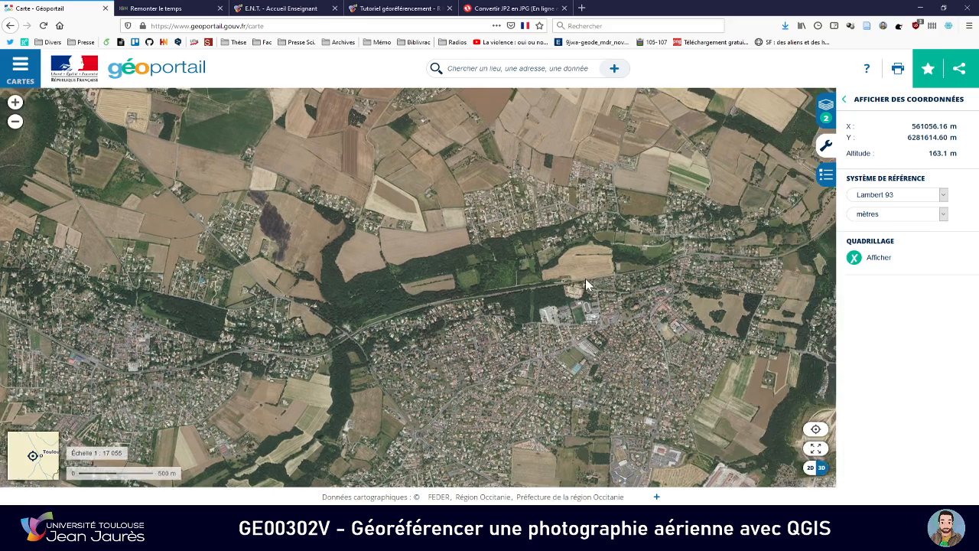
{"action": "scroll", "coordinate": [585, 283], "scroll_direction": "up", "scroll_amount": 3}
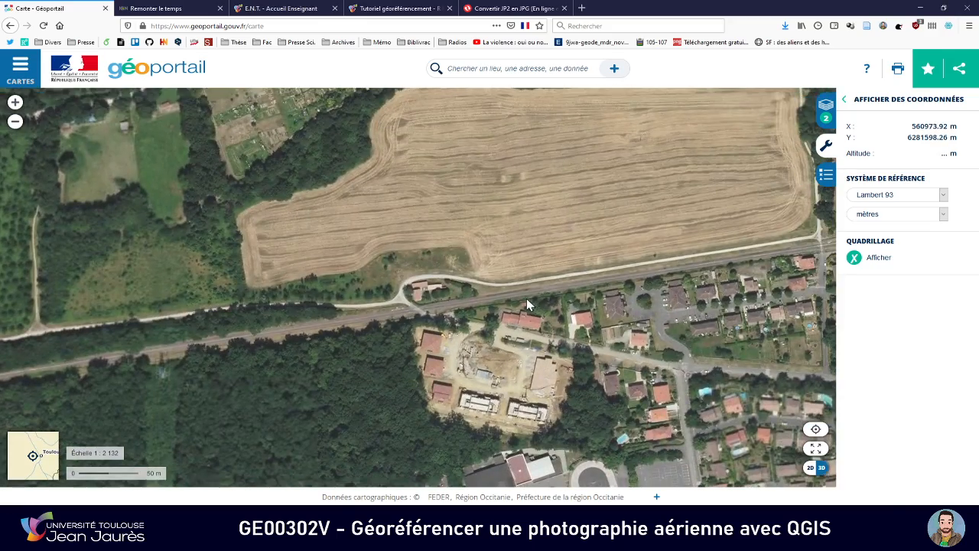
Follow the road south of the railway to the sports field and neighbouring rows of buildings on both images
{"action": "key", "text": "alt+Tab"}
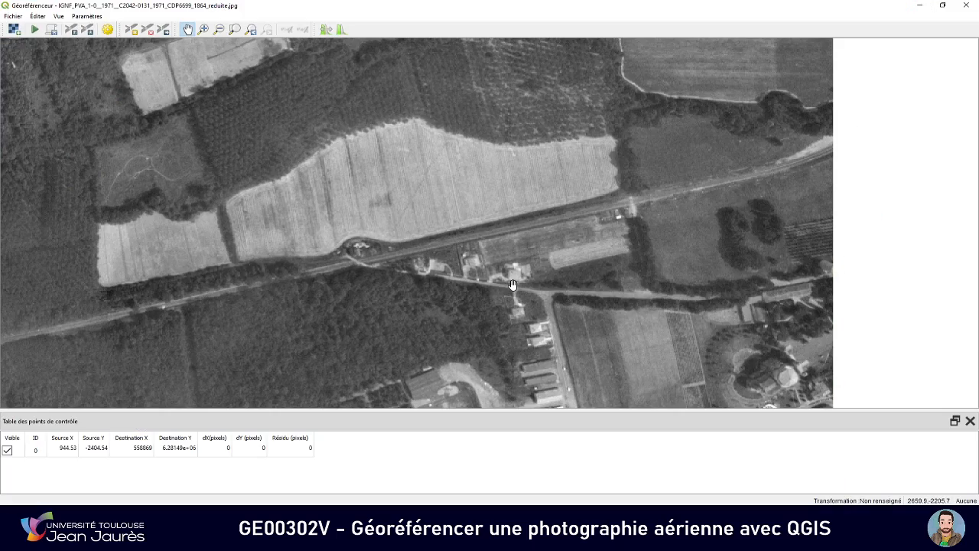
{"action": "key", "text": "alt+Tab"}
{"action": "left_click_drag", "start_coordinate": [530, 300], "coordinate": [534, 287]}
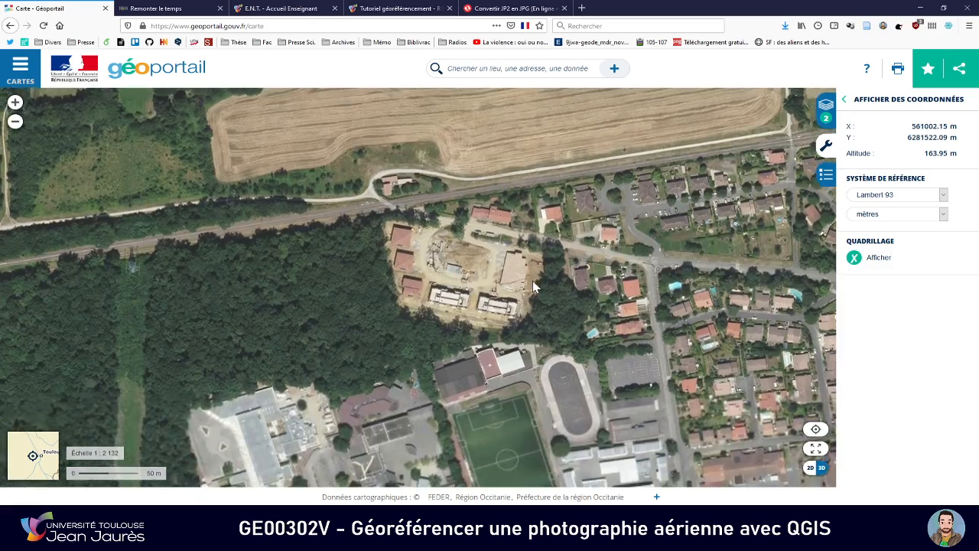
{"action": "key", "text": "Down"}
{"action": "key", "text": "Down"}
{"action": "key", "text": "Right"}
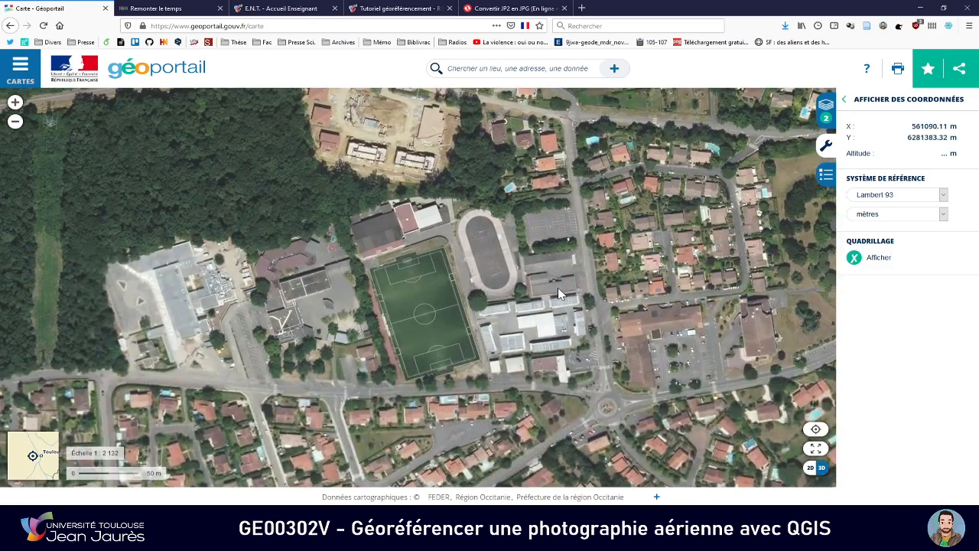
{"action": "key", "text": "alt+Tab"}
{"action": "key", "text": "Down"}
{"action": "key", "text": "Down"}
{"action": "key", "text": "Down"}
{"action": "key", "text": "Right"}
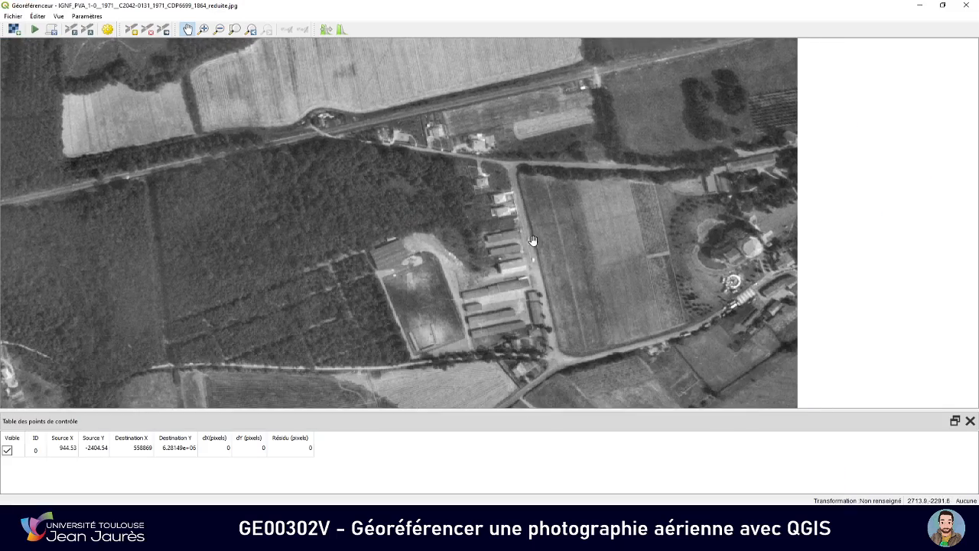
Compare the sports field, the long buildings beside it and the adjoining road between the 1971 photo and Géoportail
{"action": "key", "text": "alt+Tab"}
{"action": "key", "text": "alt+Tab"}
{"action": "key", "text": "alt+Tab"}
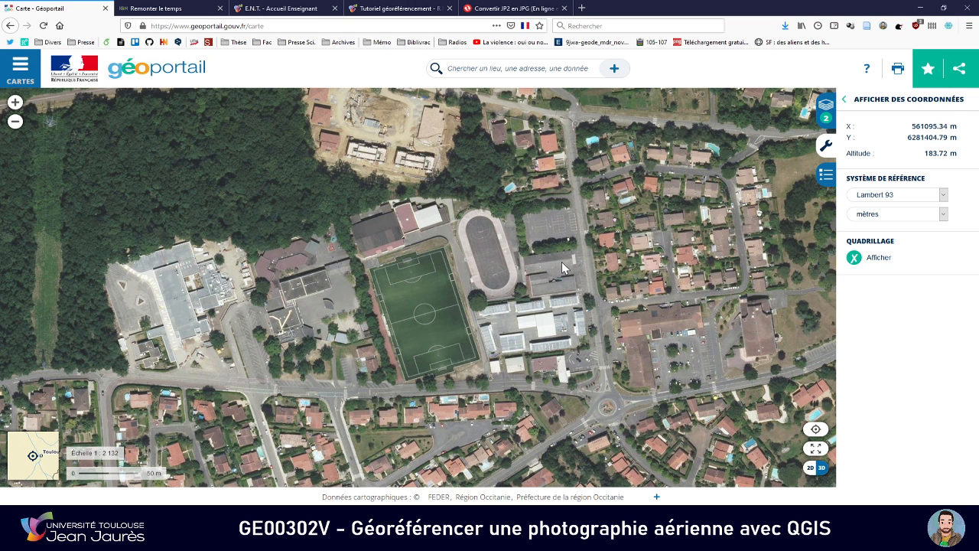
{"action": "key", "text": "alt+Tab"}
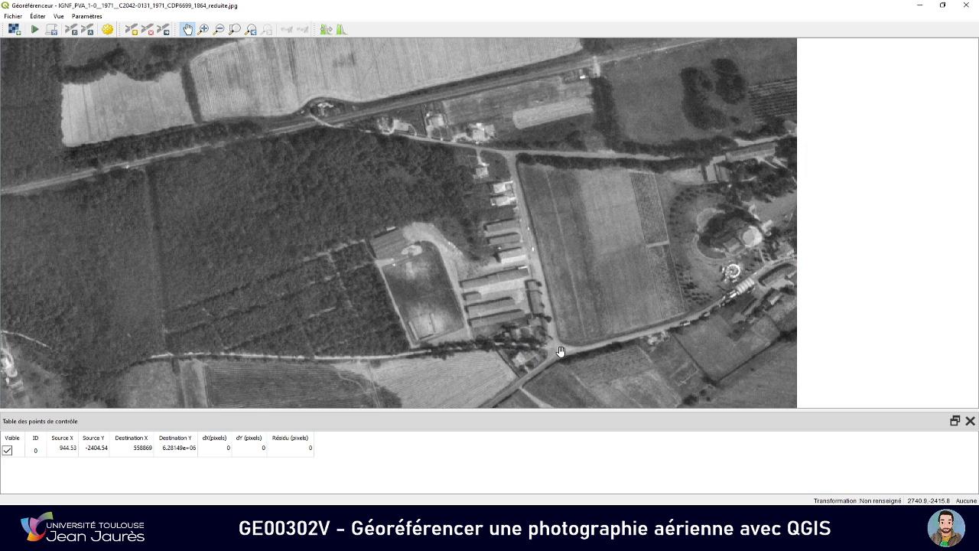
{"action": "key", "text": "alt+Tab"}
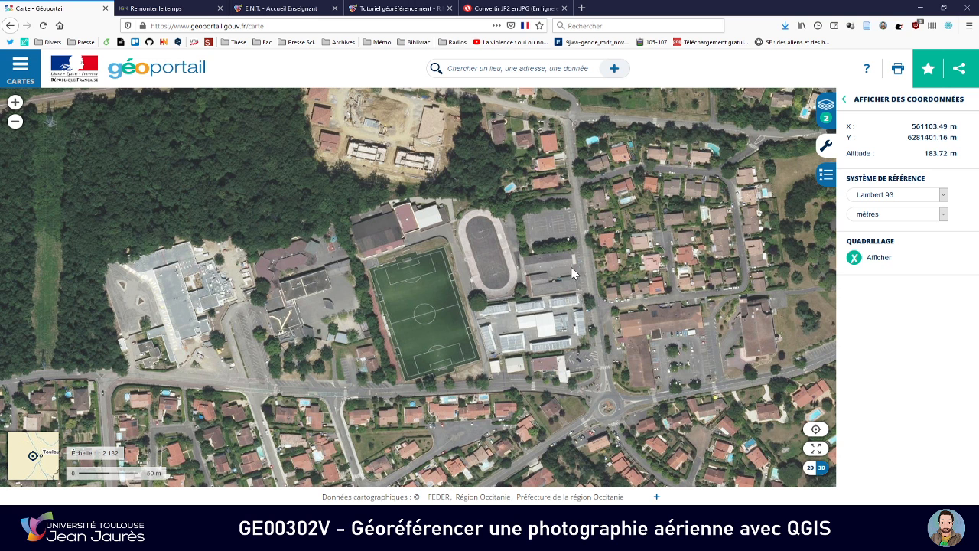
{"action": "left_click_drag", "start_coordinate": [572, 268], "coordinate": [579, 320]}
{"action": "key", "text": "alt+Tab"}
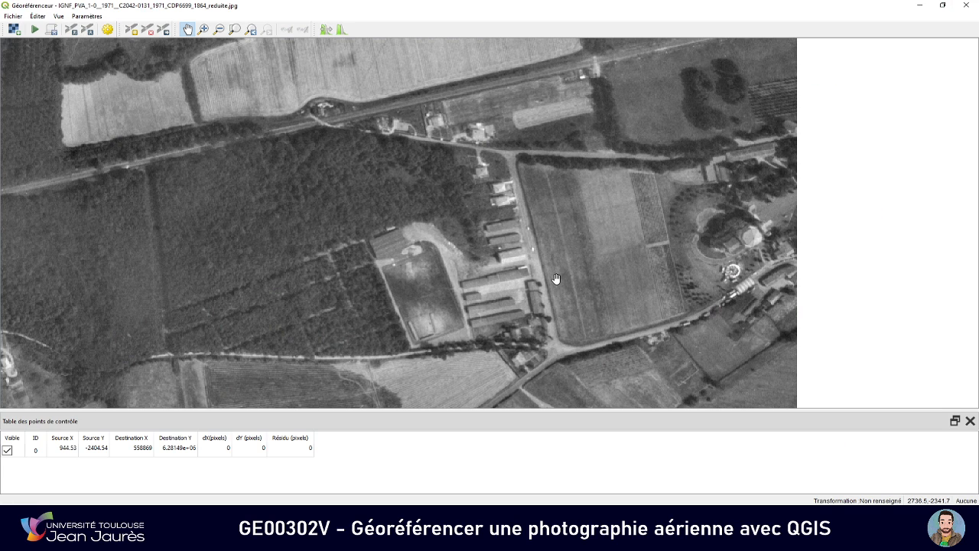
{"action": "key", "text": "alt+Tab"}
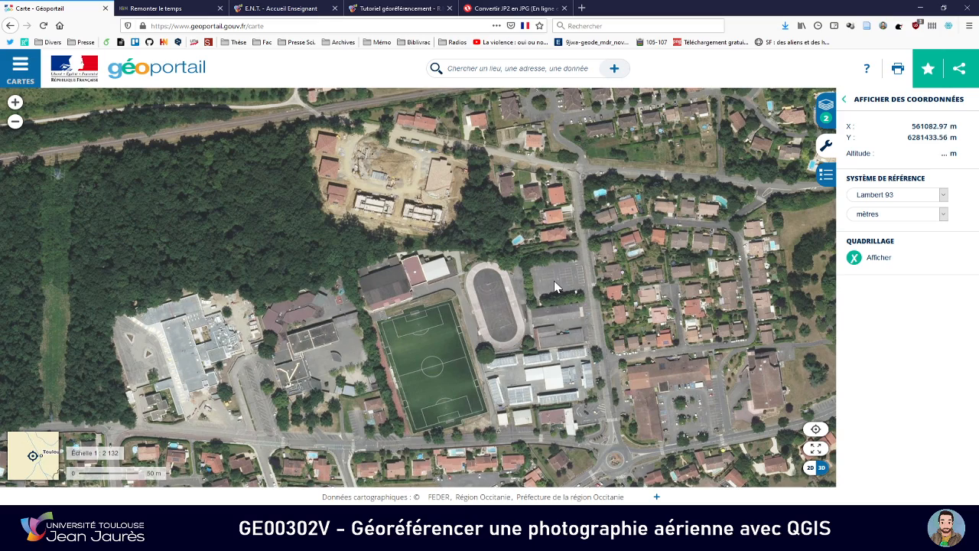
{"action": "key", "text": "alt+Tab"}
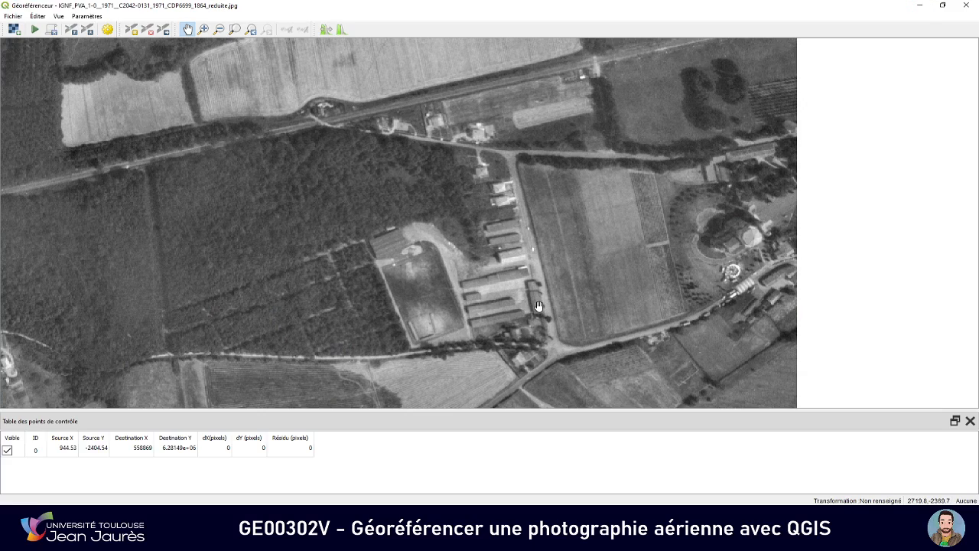
{"action": "key", "text": "alt+Tab"}
{"action": "key", "text": "alt+Tab"}
{"action": "key", "text": "alt+Tab"}
{"action": "left_click_drag", "start_coordinate": [462, 256], "coordinate": [433, 308]}
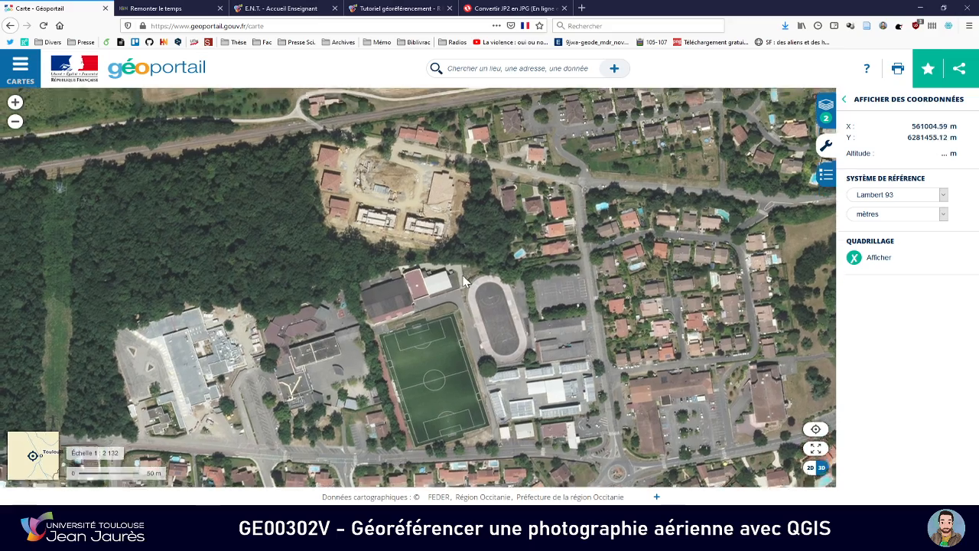
Examine the small houses just south of the road junction on both images for a building present in 1971 and today
{"action": "key", "text": "alt+Tab"}
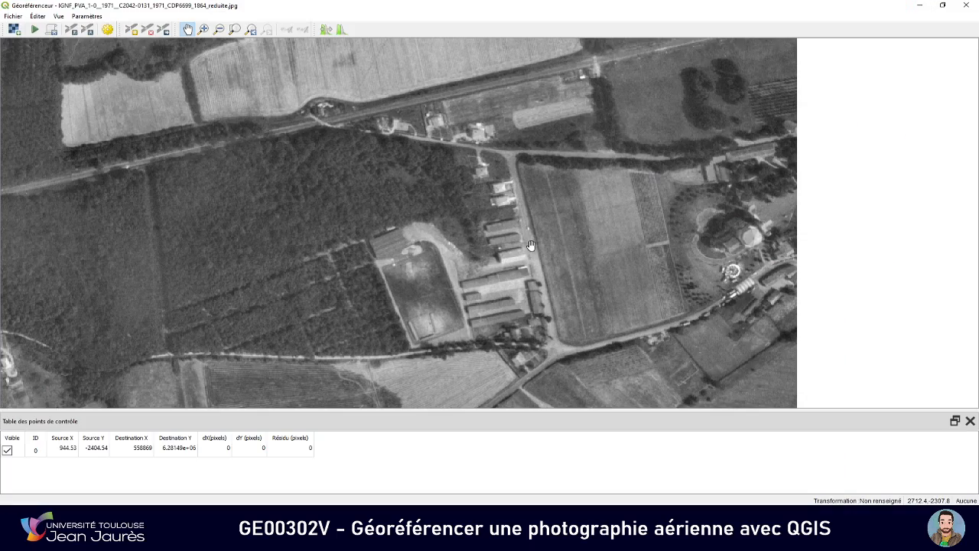
{"action": "key", "text": "alt+Tab"}
{"action": "key", "text": "alt+Tab"}
{"action": "scroll", "coordinate": [526, 245], "scroll_direction": "up", "scroll_amount": 5}
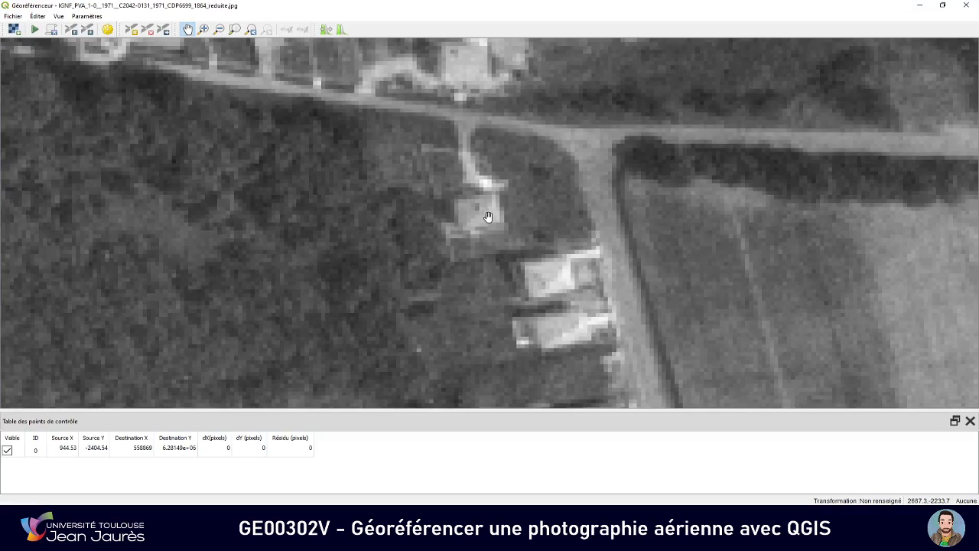
{"action": "scroll", "coordinate": [491, 220], "scroll_direction": "down", "scroll_amount": 2}
{"action": "key", "text": "alt+Tab"}
{"action": "scroll", "coordinate": [492, 238], "scroll_direction": "up", "scroll_amount": 1}
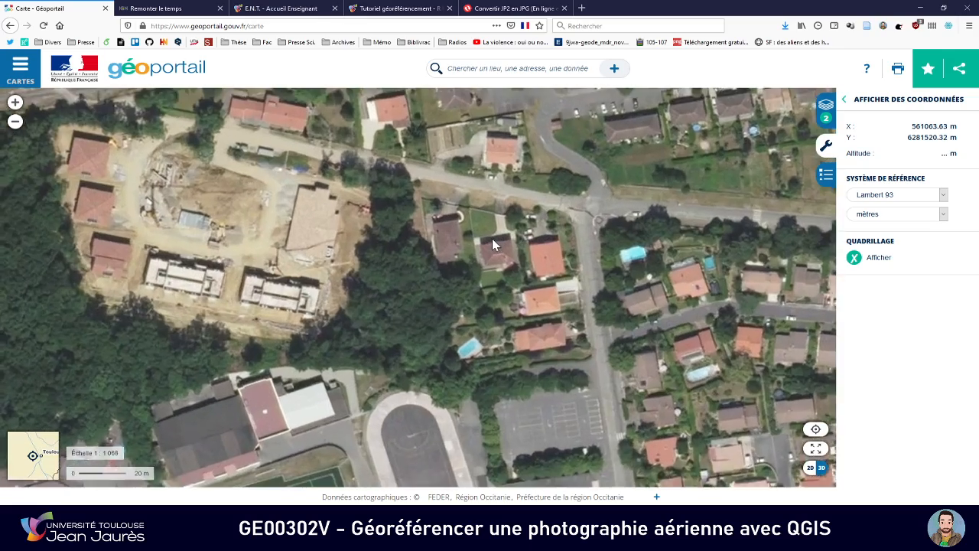
{"action": "scroll", "coordinate": [496, 254], "scroll_direction": "up", "scroll_amount": 1}
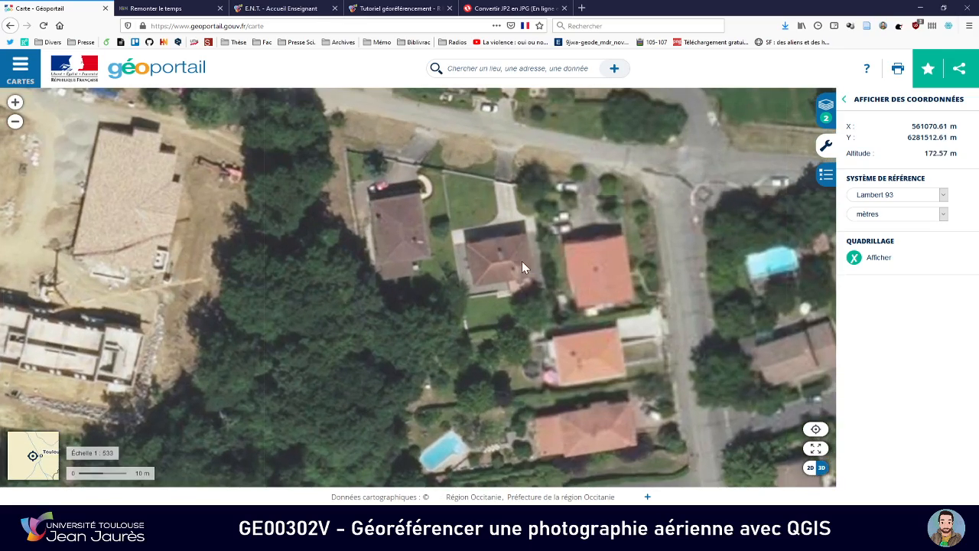
{"action": "scroll", "coordinate": [523, 263], "scroll_direction": "down", "scroll_amount": 1}
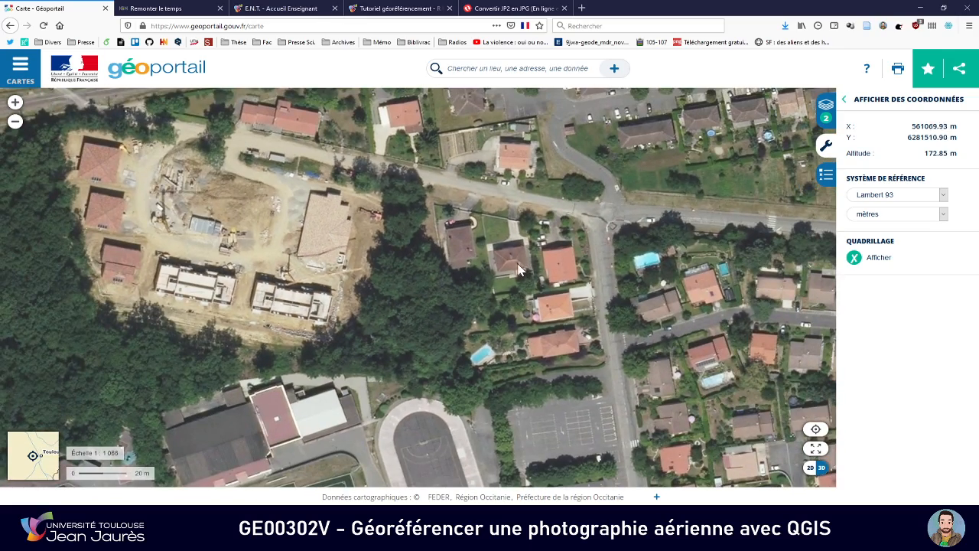
{"action": "left_click_drag", "start_coordinate": [519, 269], "coordinate": [495, 278]}
{"action": "key", "text": "alt+Tab"}
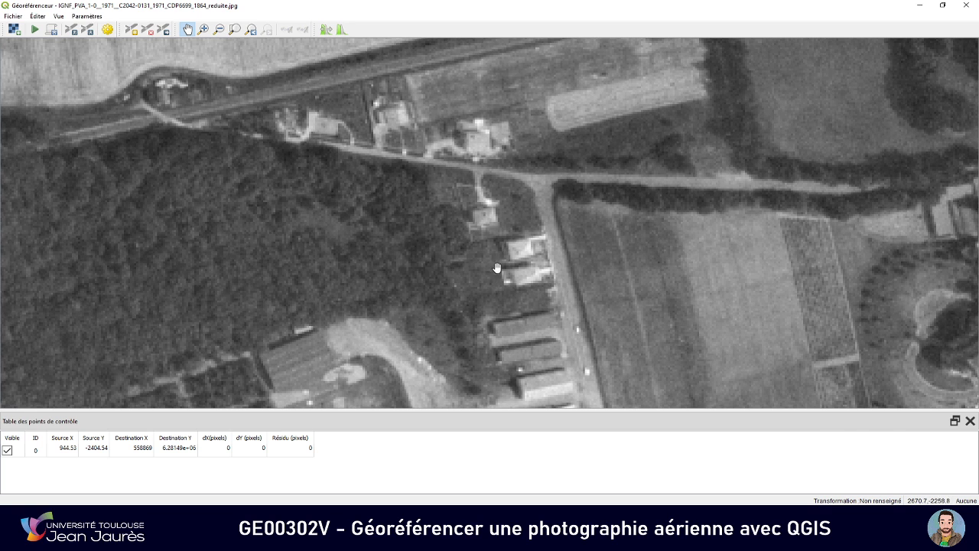
{"action": "key", "text": "alt+Tab"}
{"action": "left_click_drag", "start_coordinate": [507, 264], "coordinate": [475, 299]}
{"action": "key", "text": "alt+Tab"}
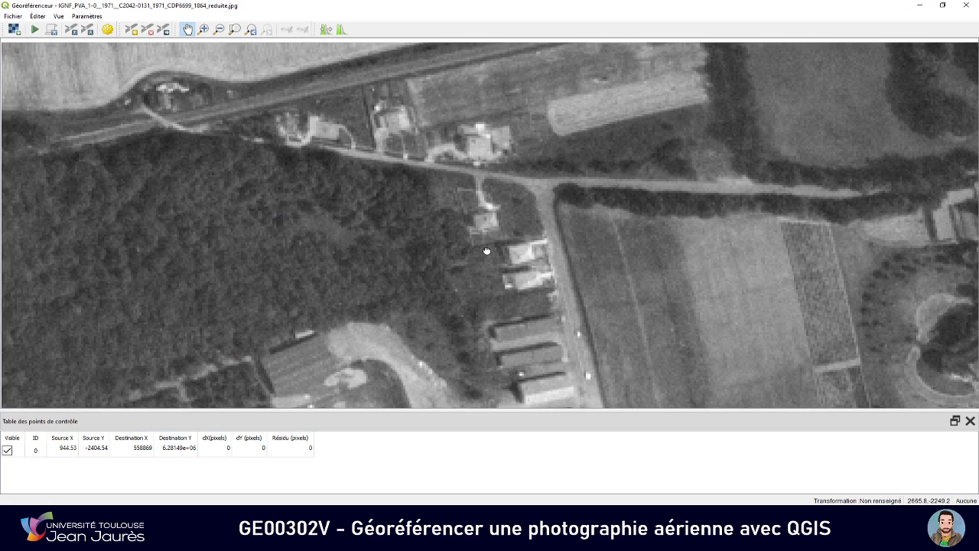
{"action": "key", "text": "alt+Tab"}
{"action": "key", "text": "alt+Tab"}
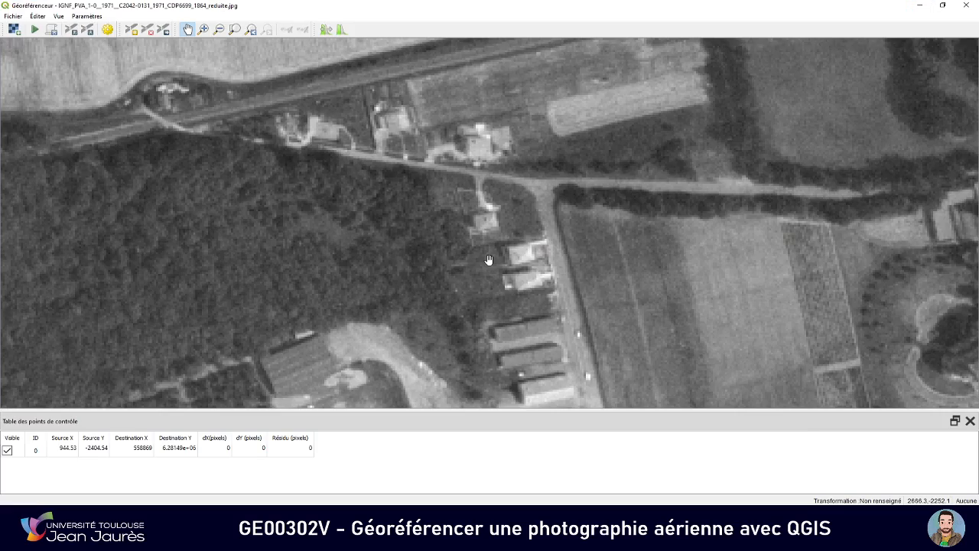
{"action": "key", "text": "alt+Tab"}
{"action": "key", "text": "alt+Tab"}
{"action": "key", "text": "alt+Tab"}
{"action": "left_click_drag", "start_coordinate": [502, 296], "coordinate": [490, 244]}
Compare the wider surroundings of the railway, woods and large pale field on both images for another control point area
{"action": "scroll", "coordinate": [493, 250], "scroll_direction": "down", "scroll_amount": 1}
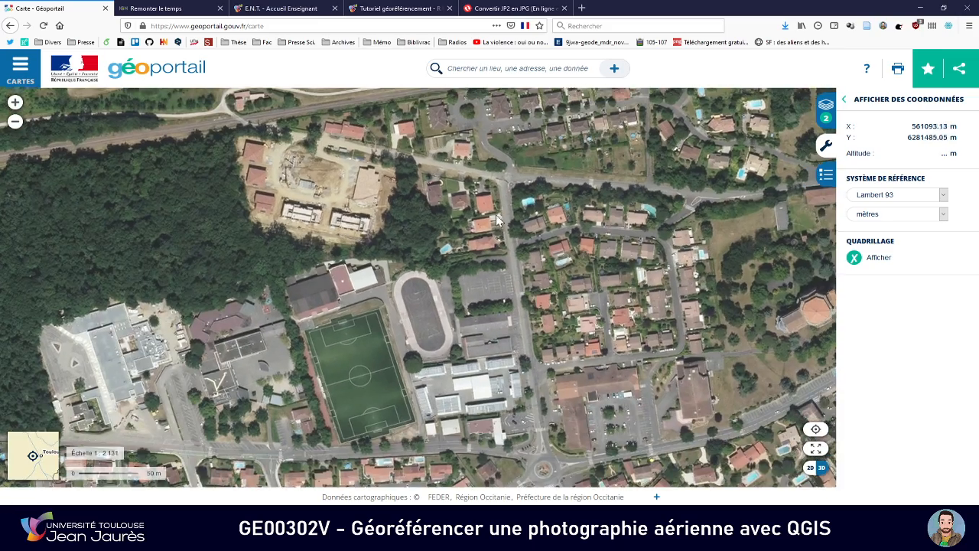
{"action": "left_click_drag", "start_coordinate": [495, 210], "coordinate": [495, 232]}
{"action": "key", "text": "alt+Tab"}
{"action": "scroll", "coordinate": [496, 233], "scroll_direction": "down", "scroll_amount": 1}
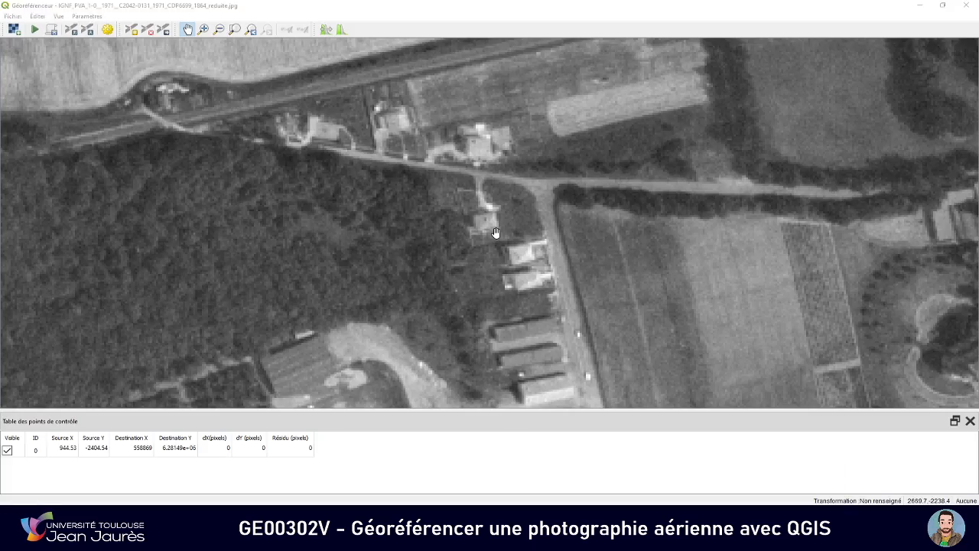
{"action": "key", "text": "alt+Tab"}
{"action": "key", "text": "alt+Tab"}
{"action": "scroll", "coordinate": [524, 268], "scroll_direction": "down", "scroll_amount": 1}
{"action": "scroll", "coordinate": [525, 268], "scroll_direction": "down", "scroll_amount": 2}
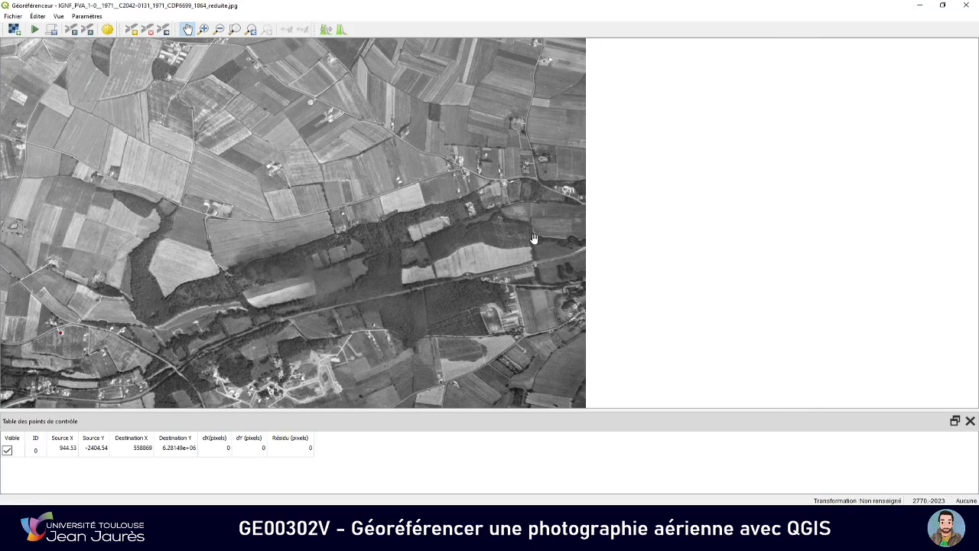
{"action": "key", "text": "alt+Tab"}
{"action": "left_click_drag", "start_coordinate": [628, 232], "coordinate": [618, 258]}
{"action": "scroll", "coordinate": [618, 258], "scroll_direction": "down", "scroll_amount": 3}
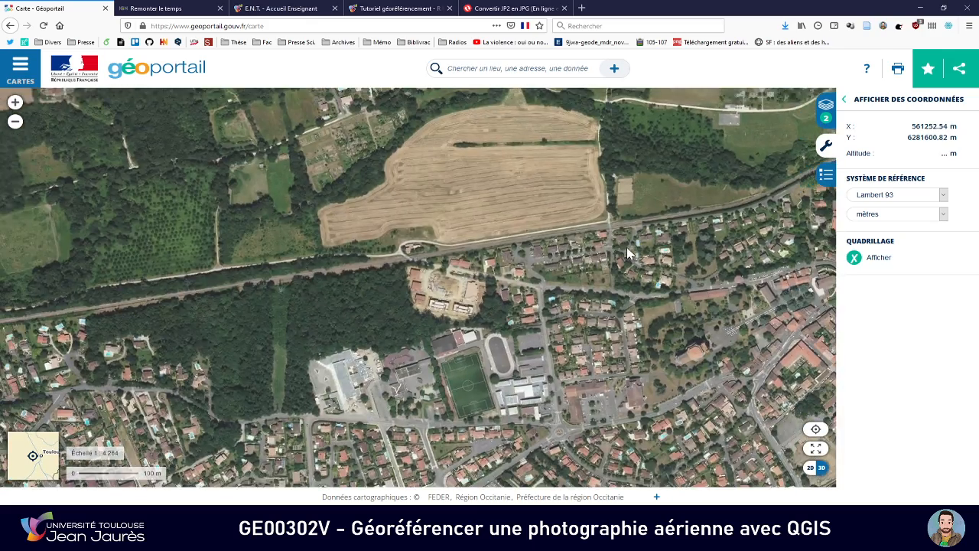
{"action": "key", "text": "alt+Tab"}
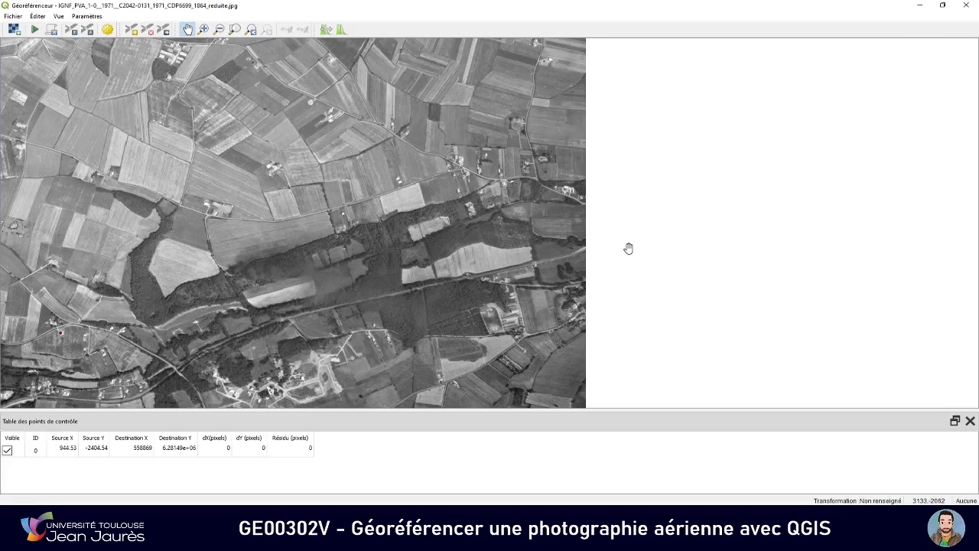
{"action": "key", "text": "alt+Tab"}
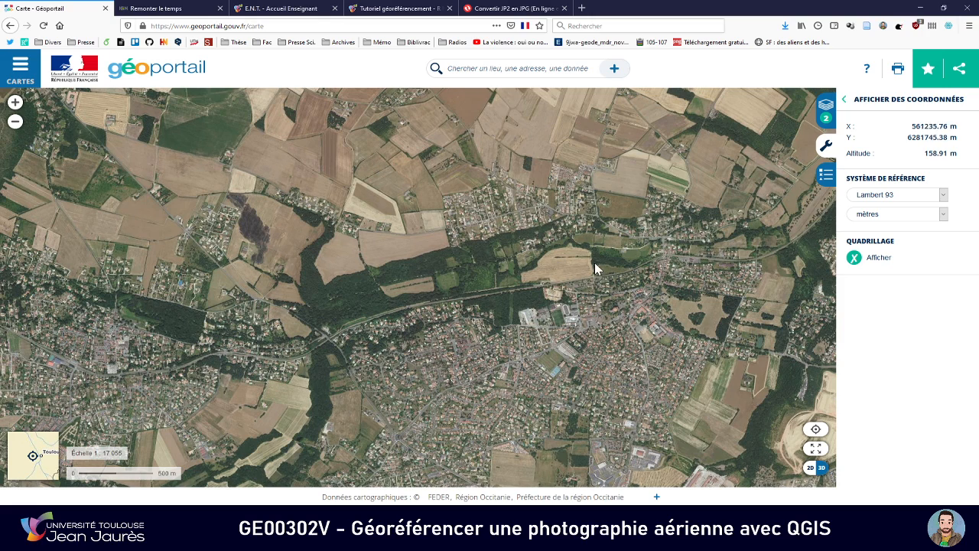
{"action": "key", "text": "alt+Tab"}
{"action": "key", "text": "alt+Tab"}
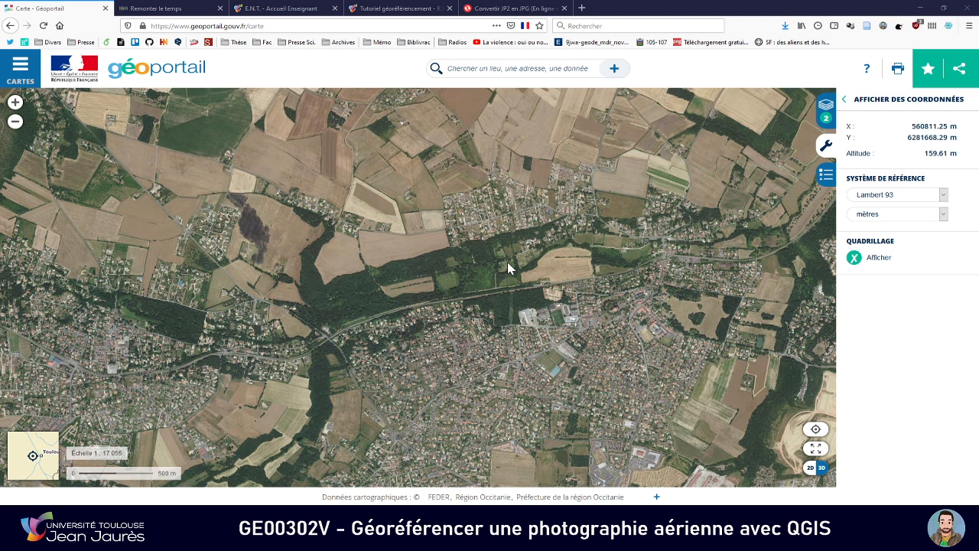
{"action": "key", "text": "alt+Tab"}
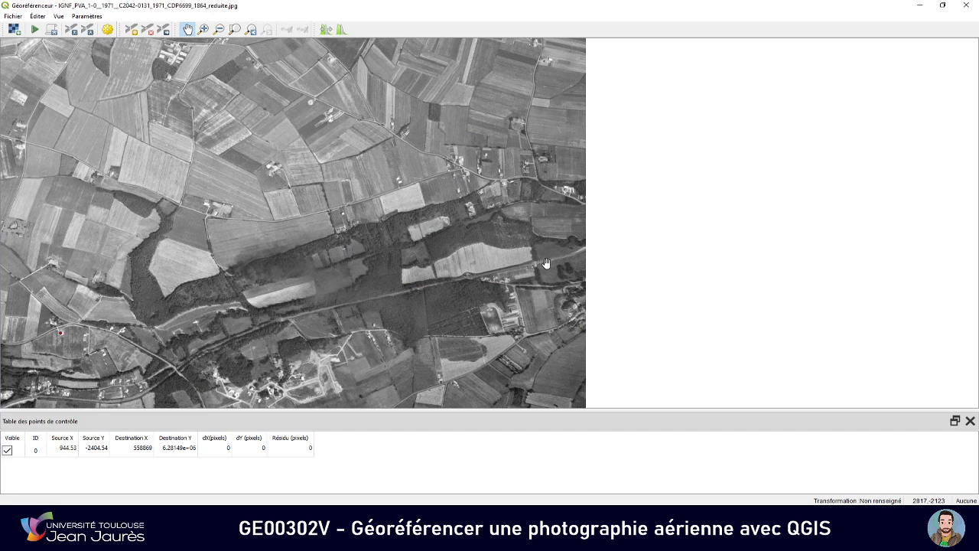
{"action": "key", "text": "alt+Tab"}
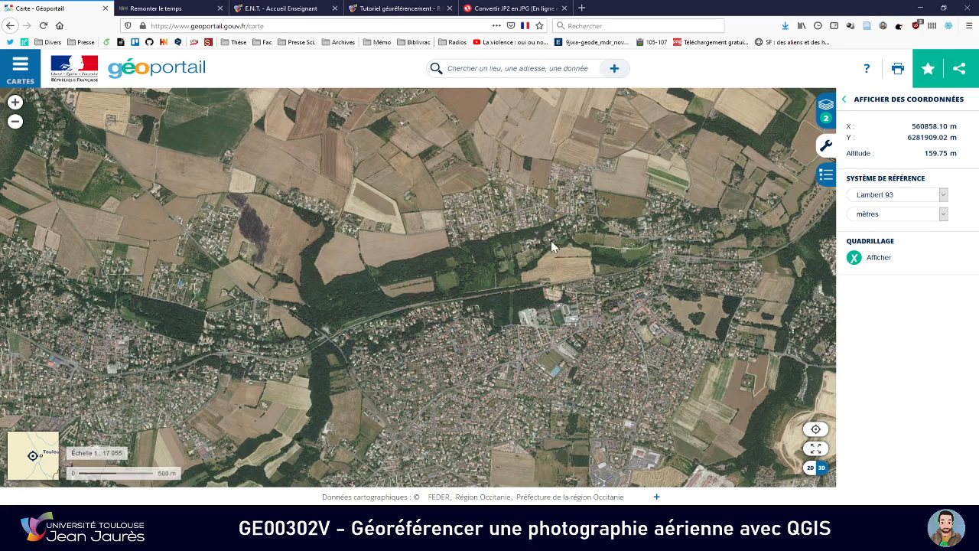
Compare the woods, the large pale field and the settlement just north of them between Géoportail and the 1971 photo
{"action": "scroll", "coordinate": [568, 245], "scroll_direction": "up", "scroll_amount": 3}
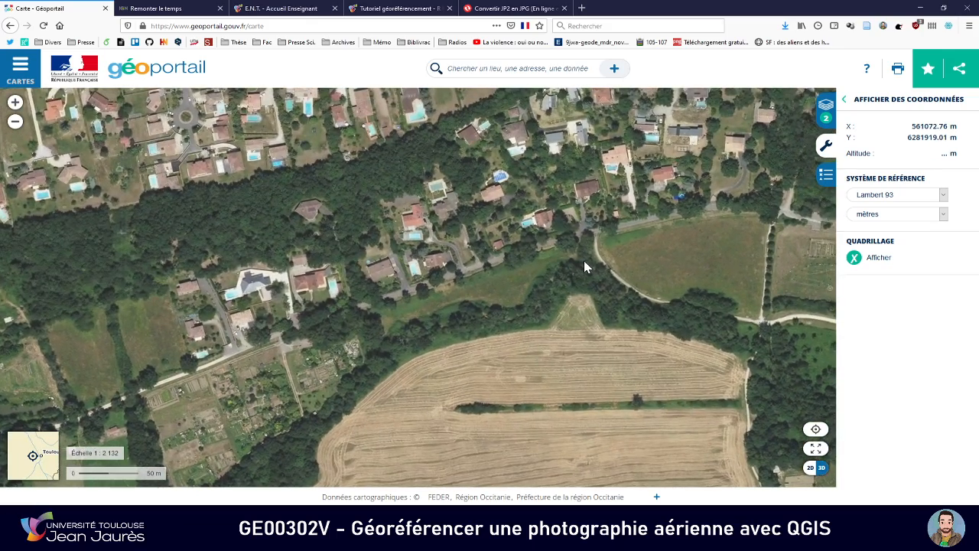
{"action": "key", "text": "alt+Tab"}
{"action": "left_click_drag", "start_coordinate": [539, 225], "coordinate": [533, 249]}
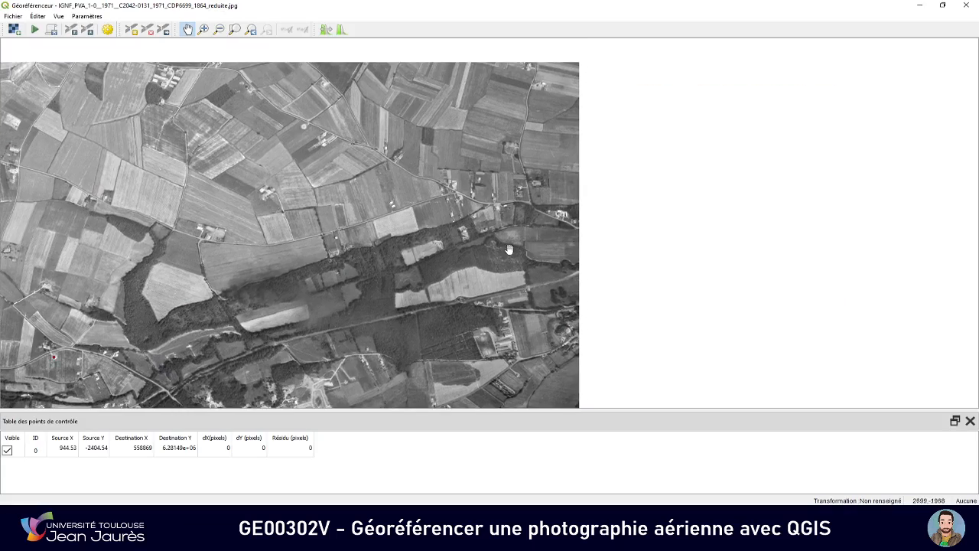
{"action": "scroll", "coordinate": [492, 238], "scroll_direction": "down", "scroll_amount": 1}
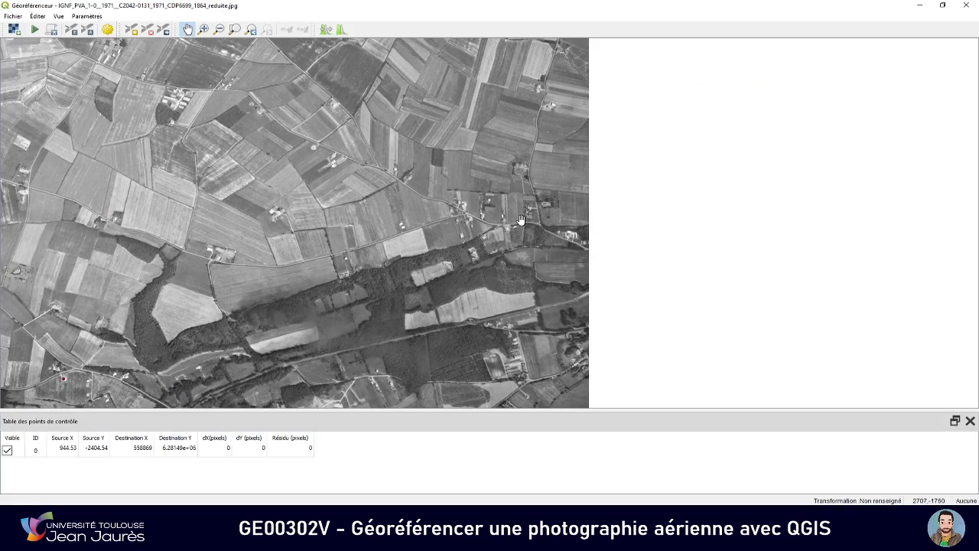
{"action": "key", "text": "alt+Tab"}
{"action": "scroll", "coordinate": [520, 220], "scroll_direction": "down", "scroll_amount": 2}
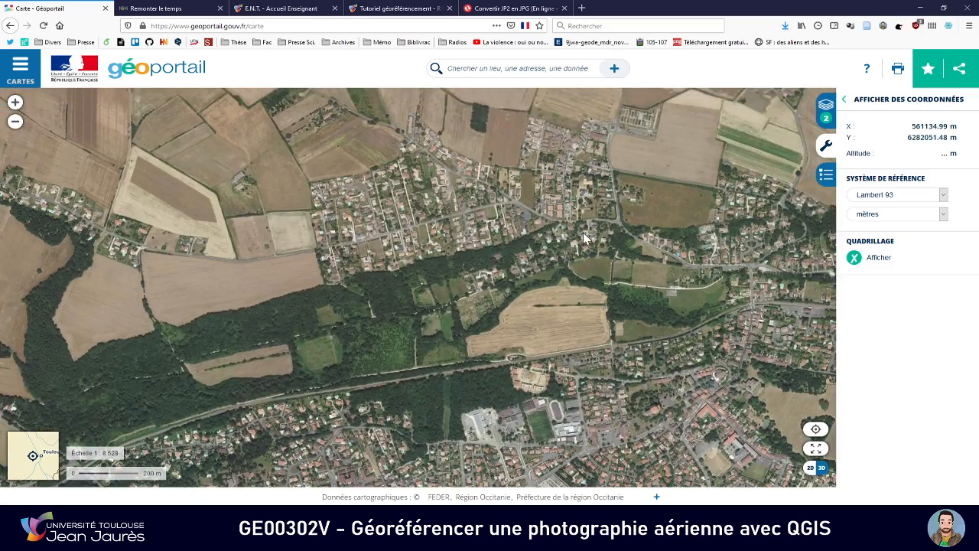
{"action": "key", "text": "alt+Tab"}
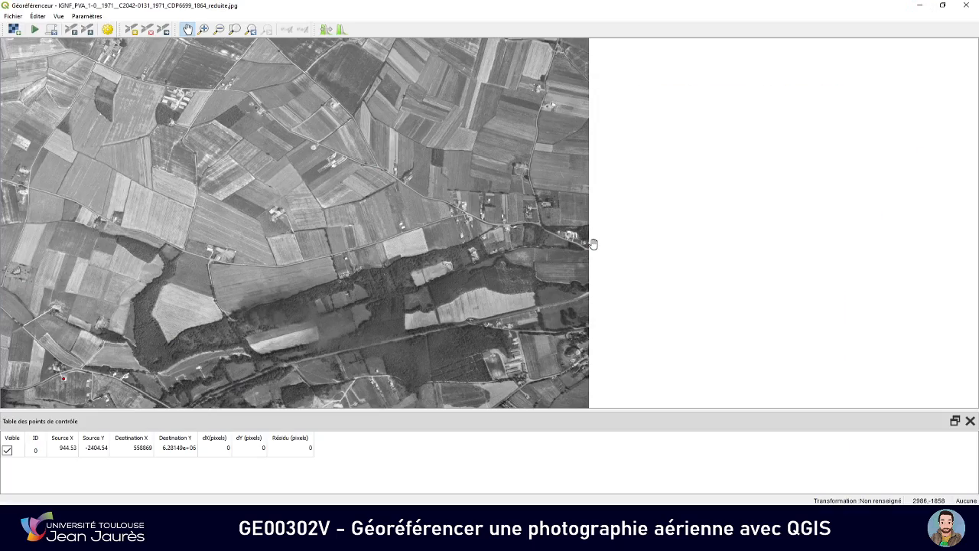
{"action": "key", "text": "alt+Tab"}
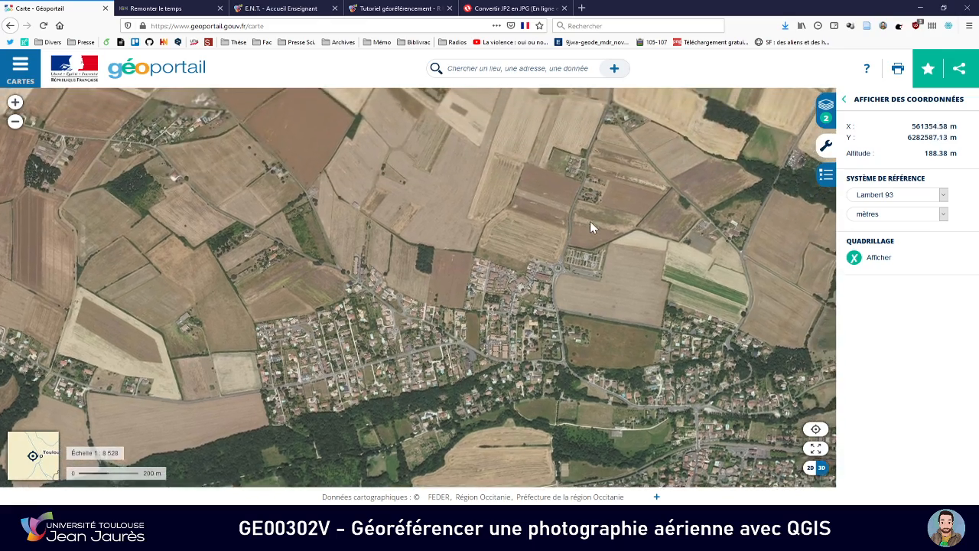
Compare the farmland and road network north of the woods on both images for a control point area
{"action": "scroll", "coordinate": [595, 244], "scroll_direction": "down", "scroll_amount": 1}
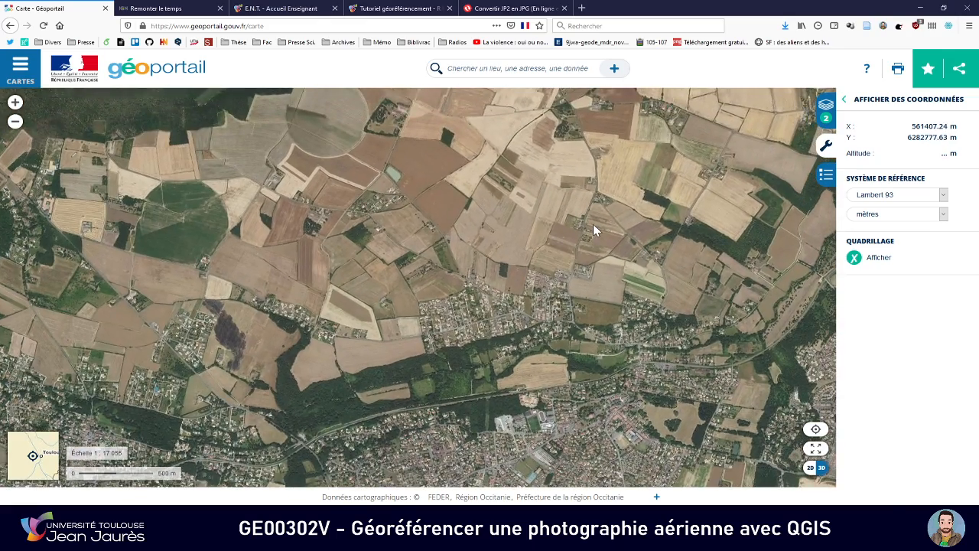
{"action": "key", "text": "alt+Tab"}
{"action": "scroll", "coordinate": [545, 212], "scroll_direction": "up", "scroll_amount": 2}
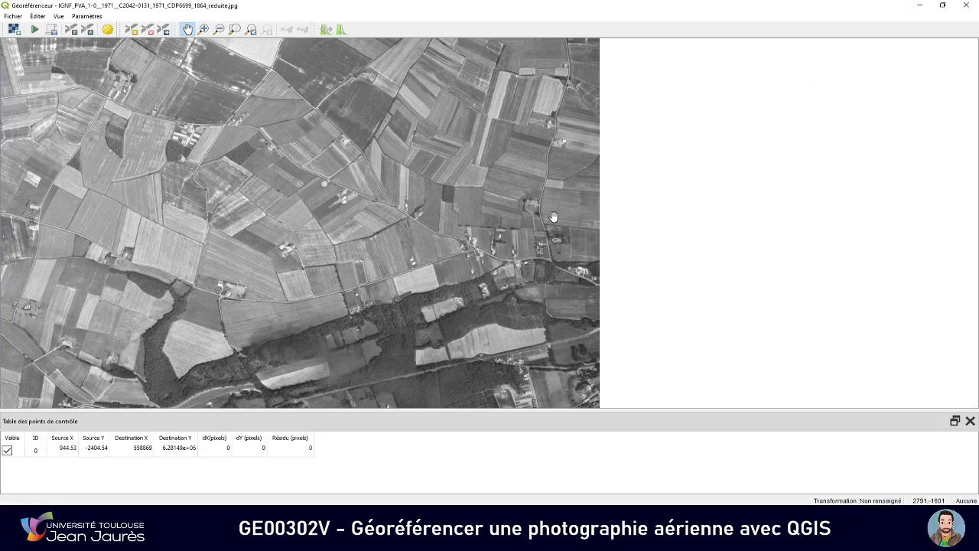
{"action": "key", "text": "alt+Tab"}
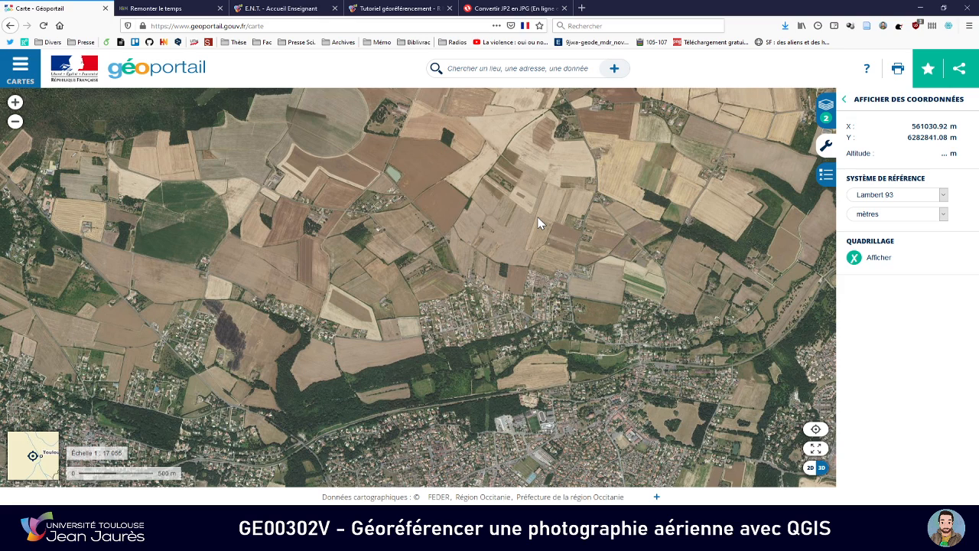
{"action": "key", "text": "alt+Tab"}
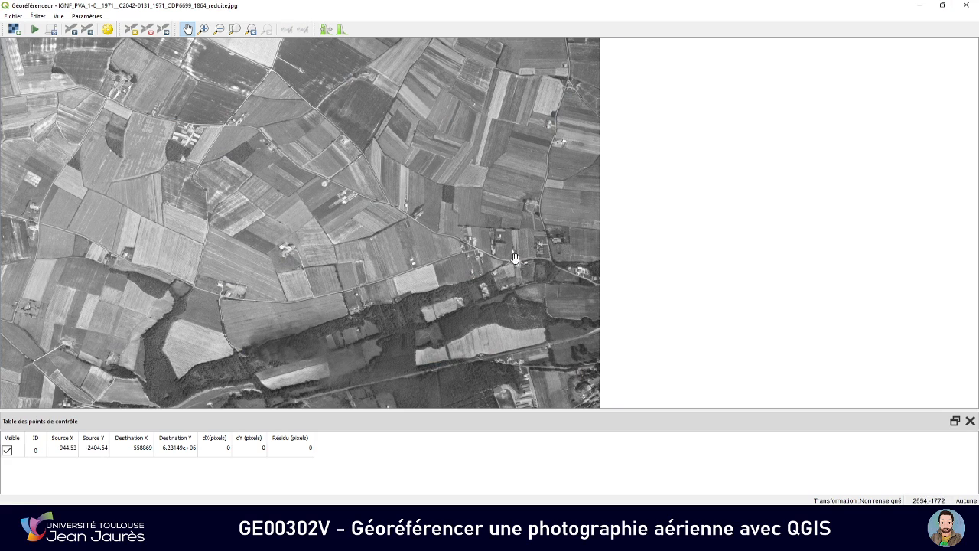
{"action": "left_click_drag", "start_coordinate": [475, 261], "coordinate": [552, 254]}
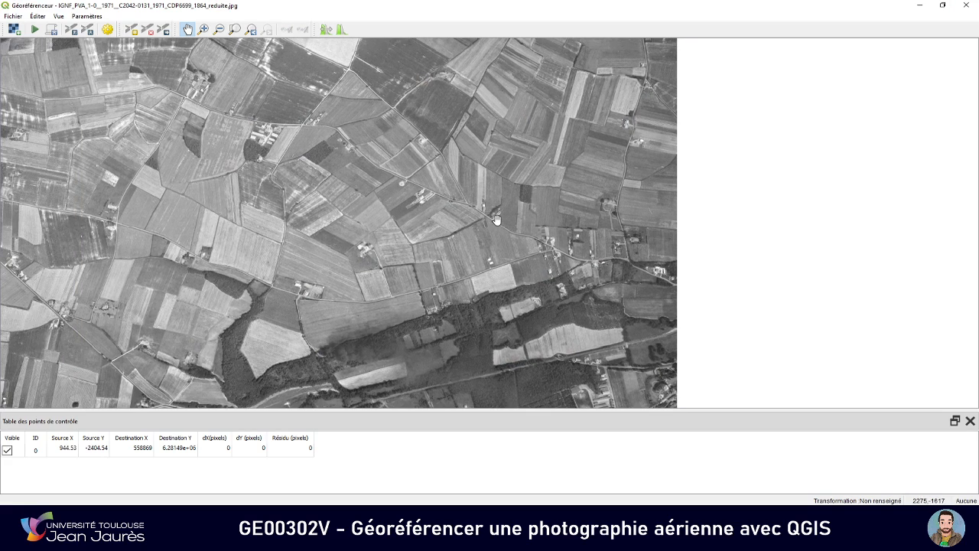
{"action": "key", "text": "alt+Tab"}
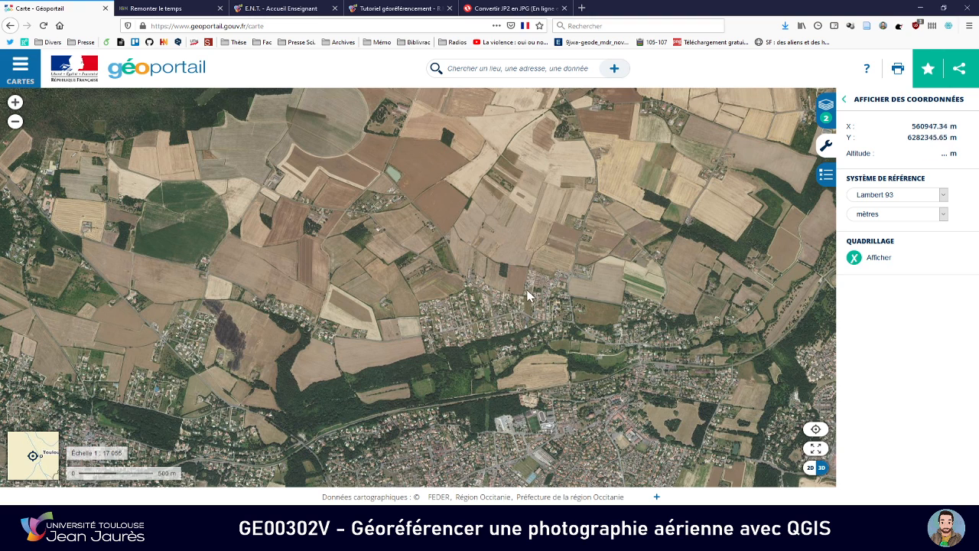
{"action": "key", "text": "alt+Tab"}
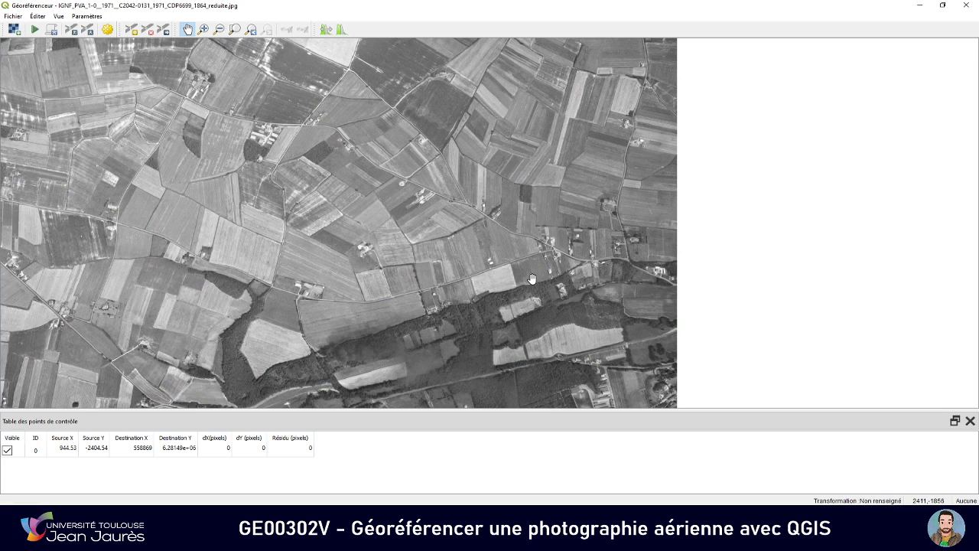
Examine the road junction in the housing area north of the woods on Géoportail against the 1971 photo
{"action": "key", "text": "alt+Tab"}
{"action": "scroll", "coordinate": [536, 284], "scroll_direction": "up", "scroll_amount": 1}
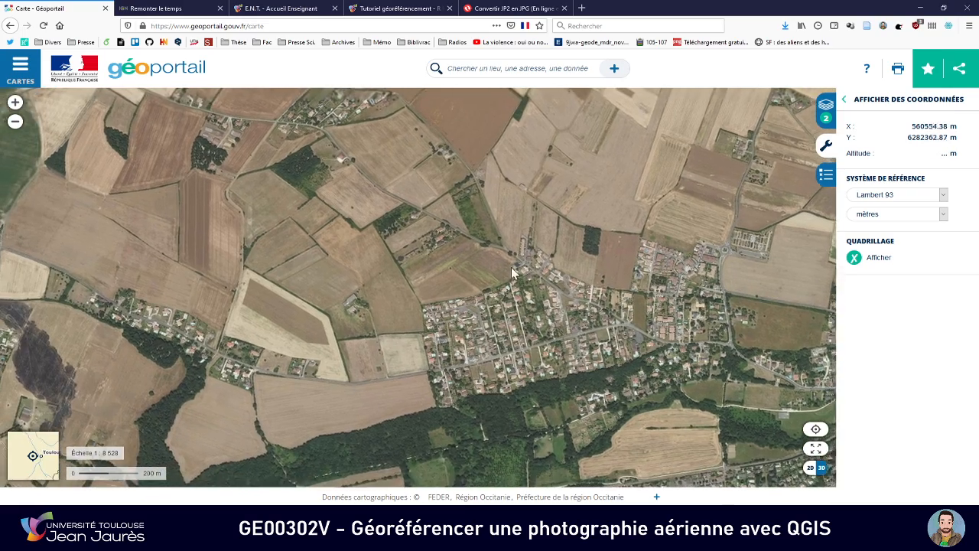
{"action": "left_click_drag", "start_coordinate": [511, 267], "coordinate": [530, 270]}
{"action": "key", "text": "alt+Tab"}
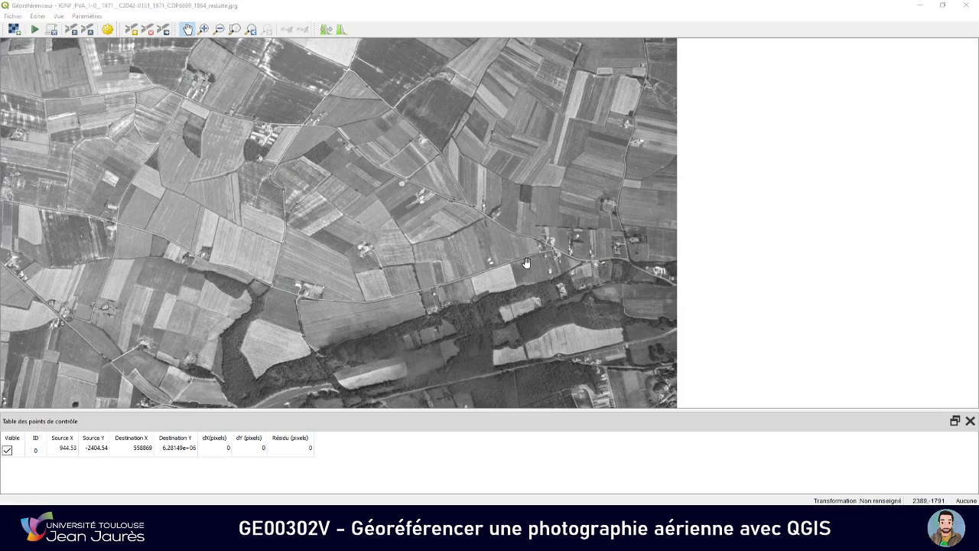
{"action": "key", "text": "alt+Tab"}
{"action": "left_click_drag", "start_coordinate": [546, 290], "coordinate": [515, 278]}
{"action": "key", "text": "alt+Tab"}
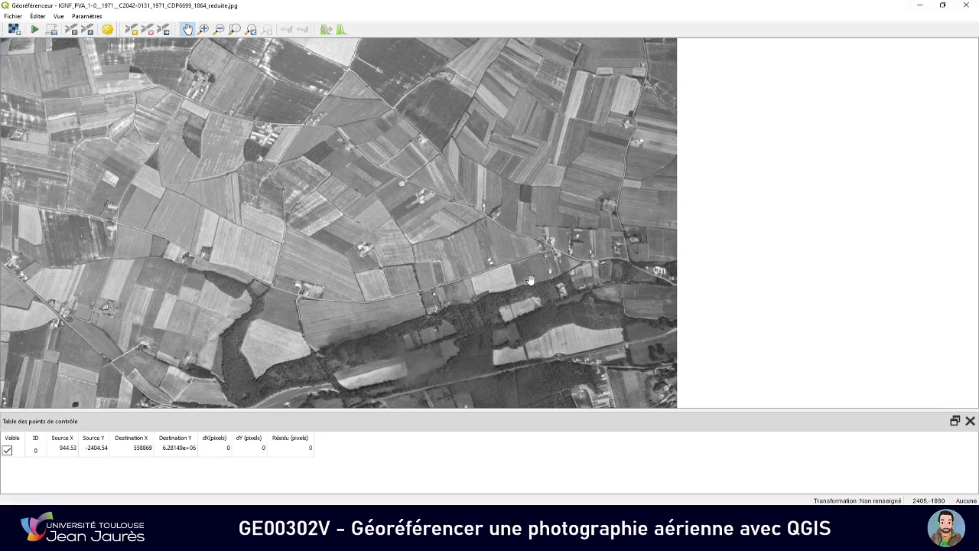
{"action": "key", "text": "alt+Tab"}
{"action": "scroll", "coordinate": [600, 308], "scroll_direction": "up", "scroll_amount": 2}
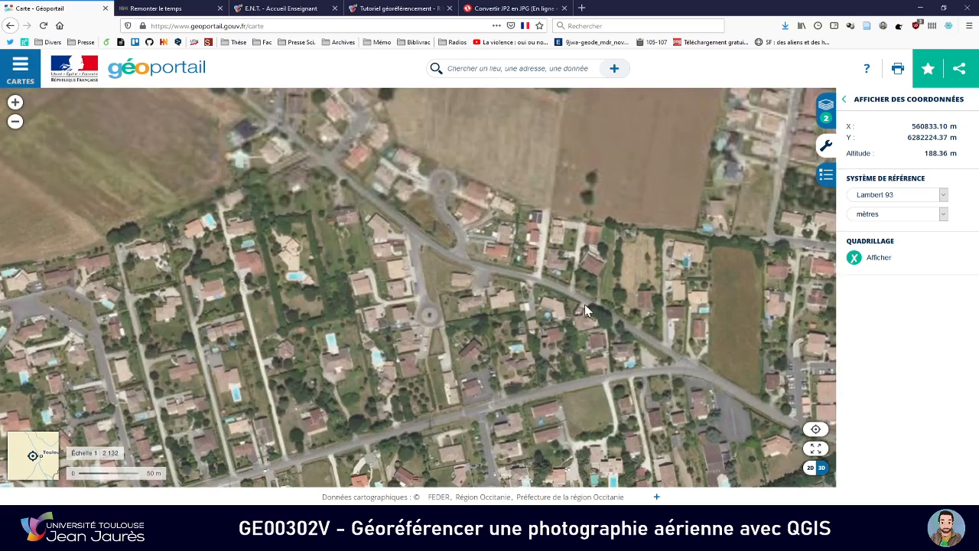
Follow the road northwest from the housing area junction to the isolated fork between the fields on both images
{"action": "key", "text": "alt+Tab"}
{"action": "scroll", "coordinate": [539, 246], "scroll_direction": "up", "scroll_amount": 4}
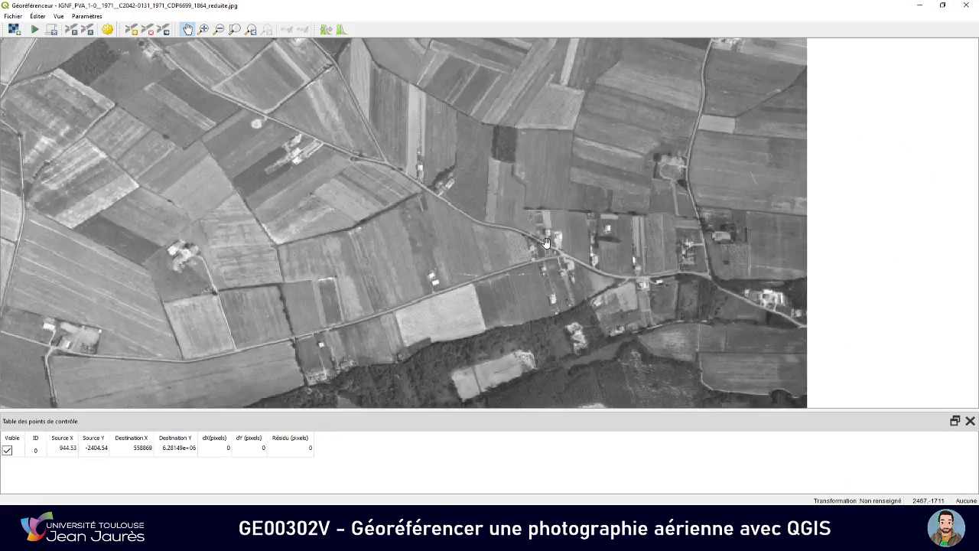
{"action": "left_click_drag", "start_coordinate": [459, 230], "coordinate": [523, 278]}
{"action": "key", "text": "alt+Tab"}
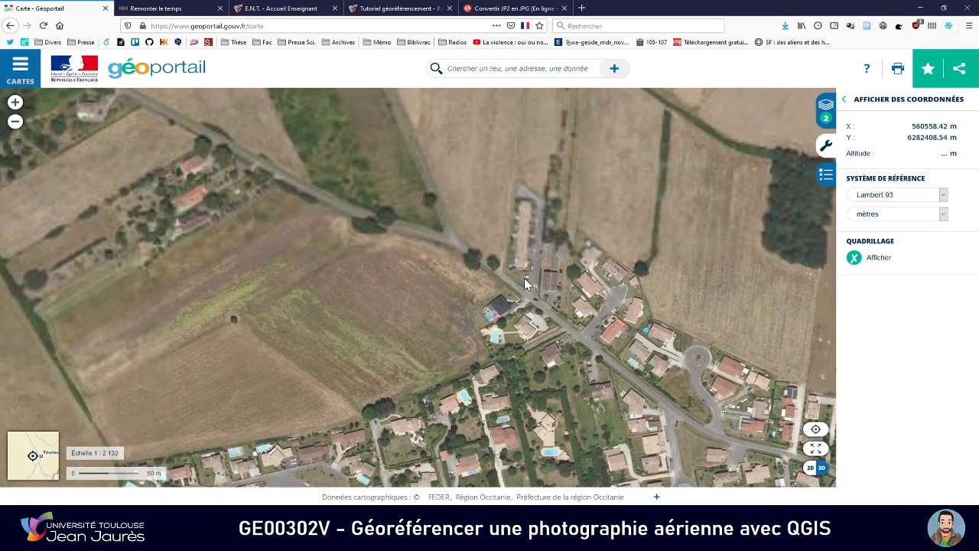
{"action": "key", "text": "alt+Tab"}
{"action": "left_click_drag", "start_coordinate": [382, 182], "coordinate": [485, 248]}
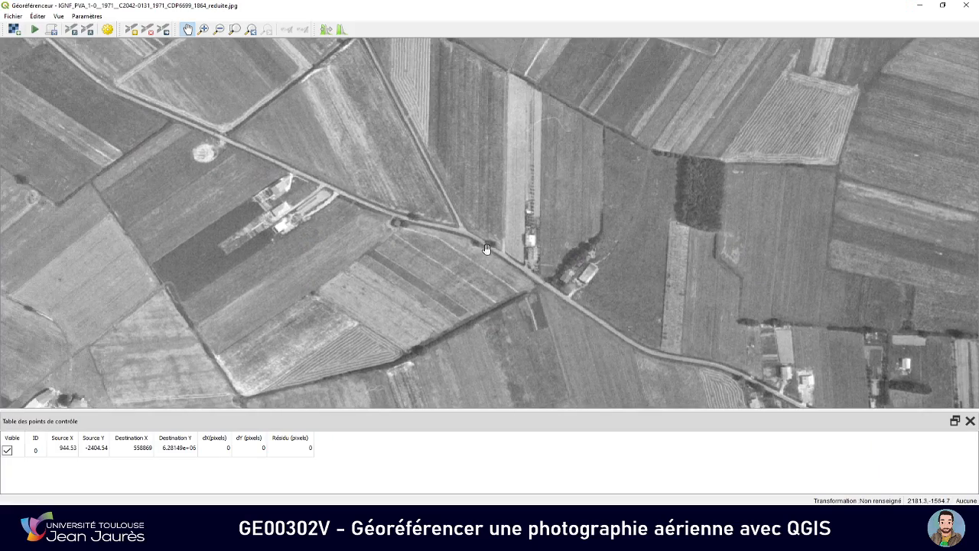
Examine the isolated road fork and its adjoining trees closely on Géoportail and the 1971 photo
{"action": "key", "text": "alt+Tab"}
{"action": "scroll", "coordinate": [441, 233], "scroll_direction": "up", "scroll_amount": 3}
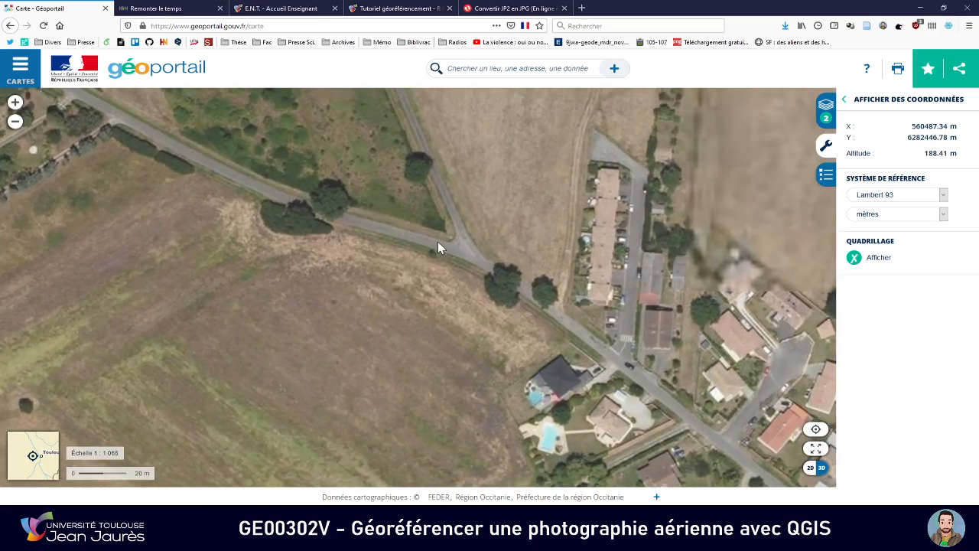
{"action": "key", "text": "alt+Tab"}
{"action": "scroll", "coordinate": [447, 238], "scroll_direction": "up", "scroll_amount": 2}
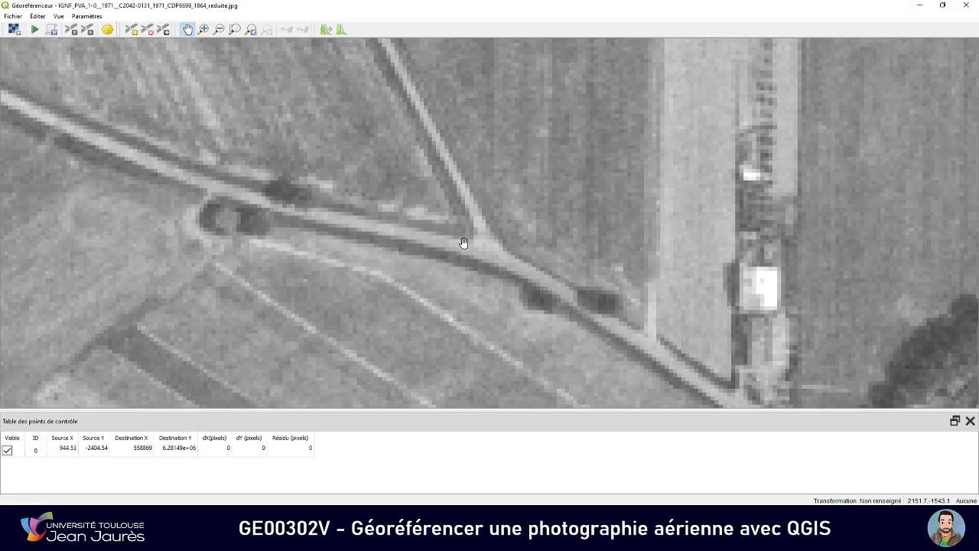
{"action": "scroll", "coordinate": [454, 235], "scroll_direction": "down", "scroll_amount": 1}
{"action": "key", "text": "alt+Tab"}
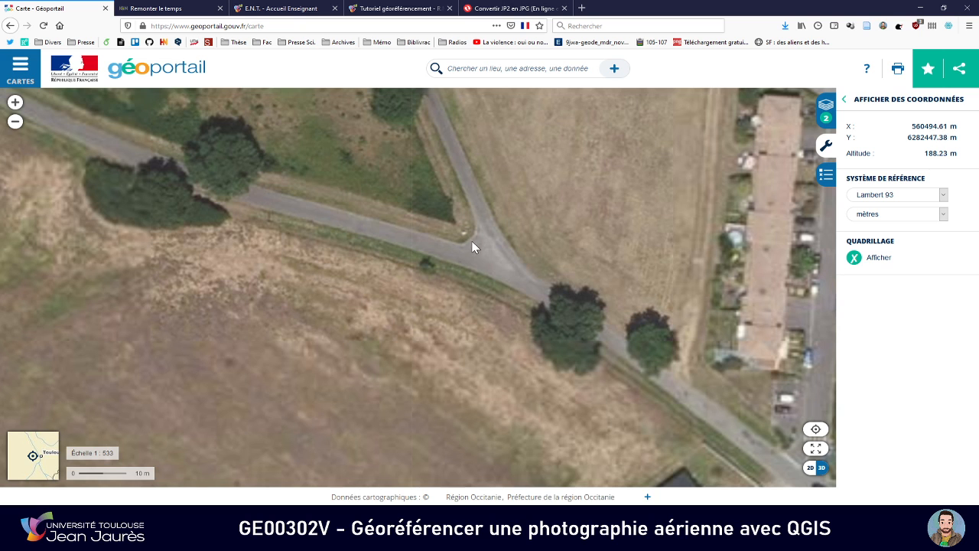
{"action": "key", "text": "alt+Tab"}
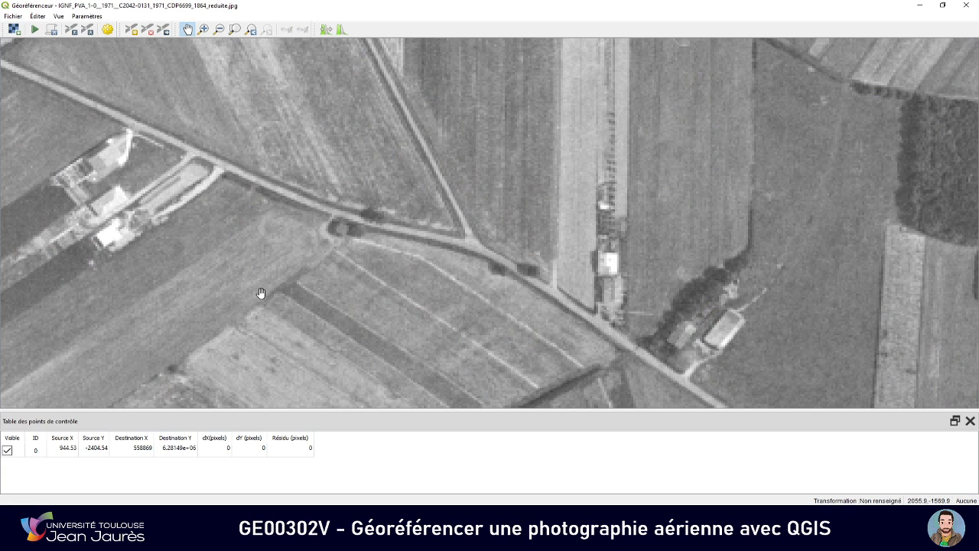
Place the second control point at the road fork on the 1971 photo and point to the same spot on Géoportail
{"action": "left_click", "coordinate": [132, 31]}
{"action": "left_click", "coordinate": [466, 237]}
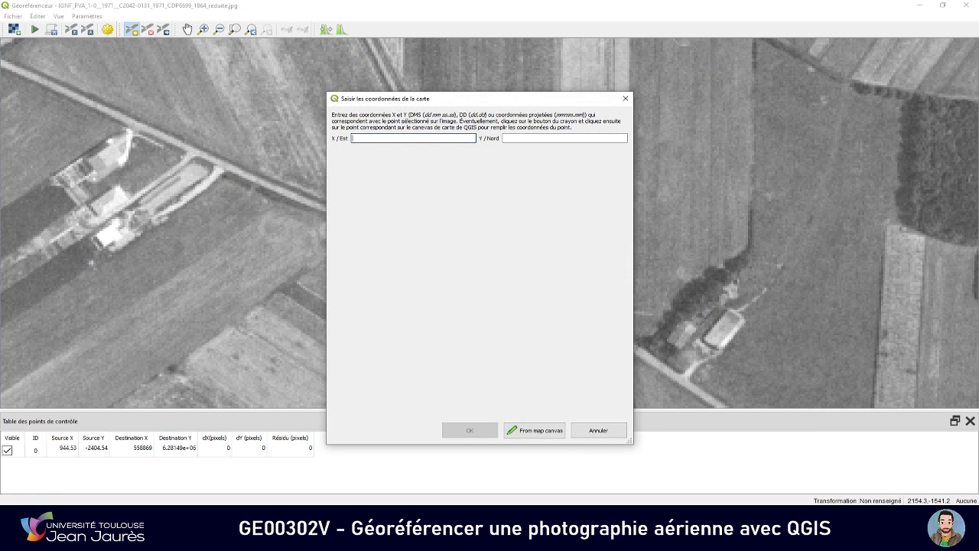
{"action": "key", "text": "alt+Tab"}
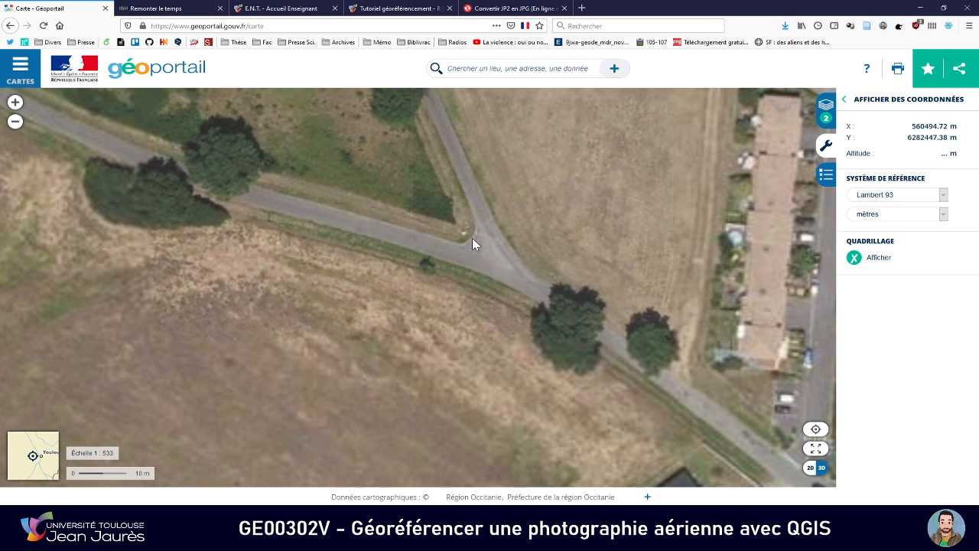
{"action": "scroll", "coordinate": [472, 238], "scroll_direction": "down", "scroll_amount": 1}
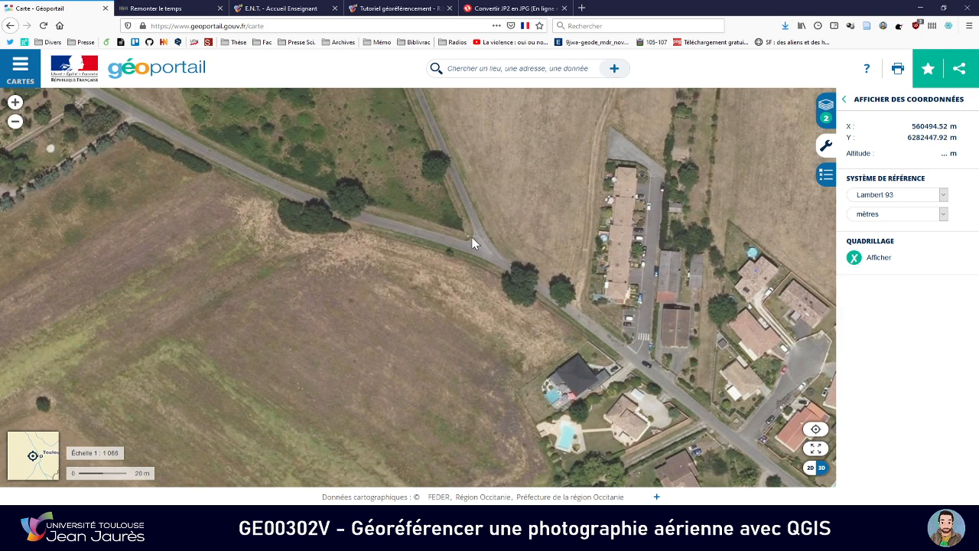
Enter 560494.52 from Géoportail as the control point's X / Est coordinate
{"action": "key", "text": "alt+Tab"}
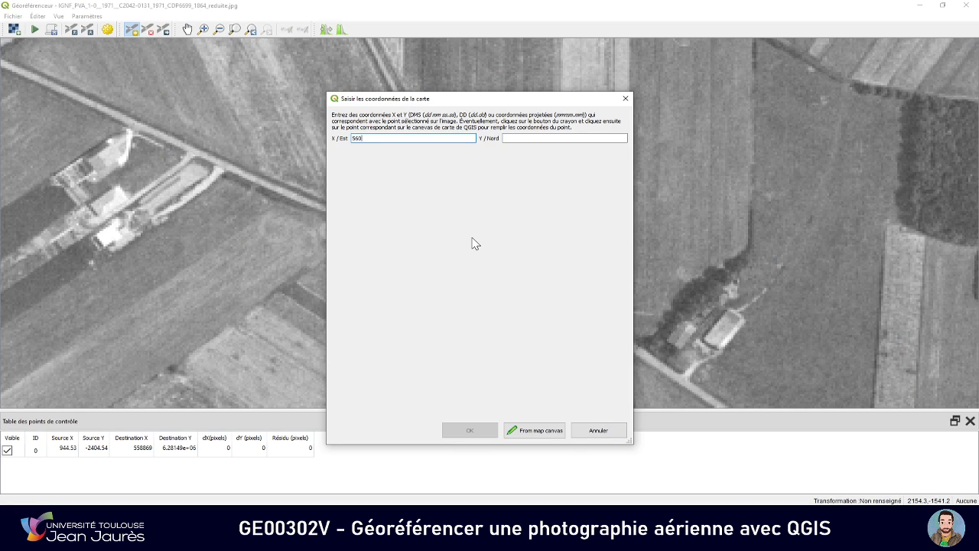
{"action": "key", "text": "alt+Tab"}
{"action": "key", "text": "alt+Tab"}
{"action": "type", "text": "560"}
{"action": "key", "text": "alt+Tab"}
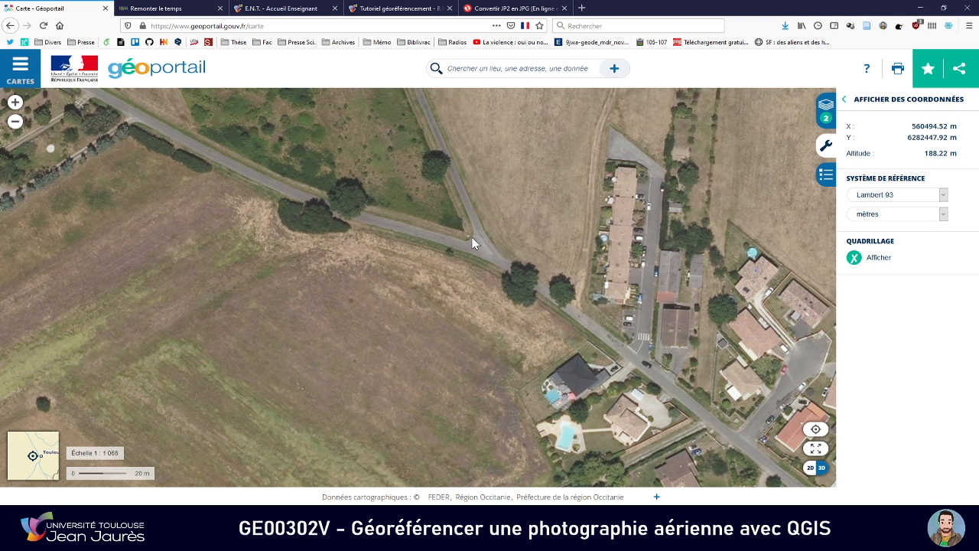
{"action": "key", "text": "alt+Tab"}
{"action": "type", "text": "494"}
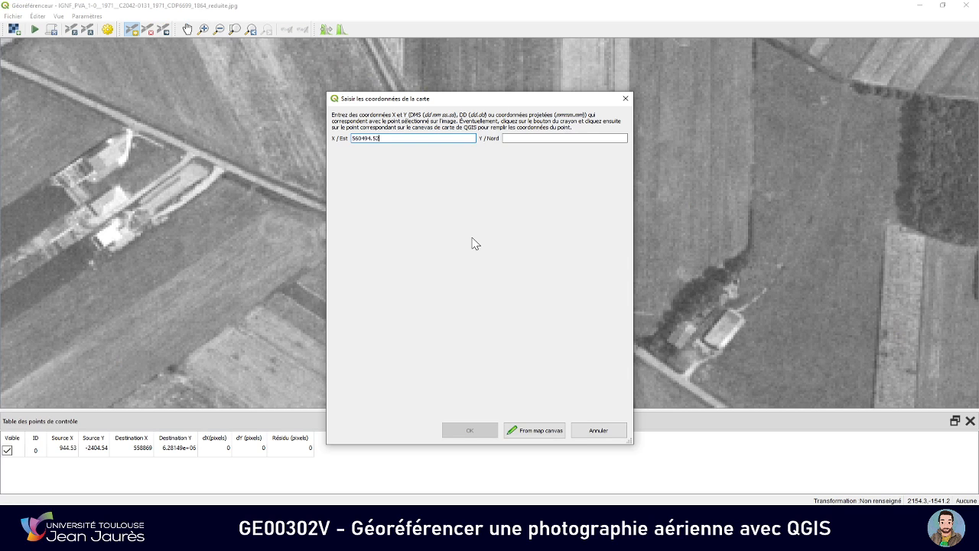
Enter 6282447.92 from Géoportail as the second control point's Y / Nord coordinate and validate the point
{"action": "key", "text": "Tab"}
{"action": "key", "text": "alt+Tab"}
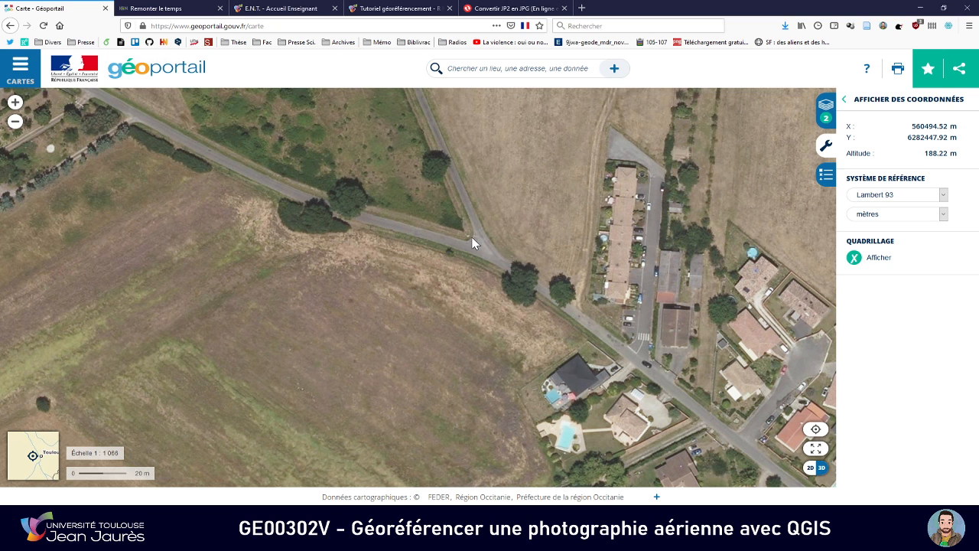
{"action": "key", "text": "alt+Tab"}
{"action": "type", "text": "6"}
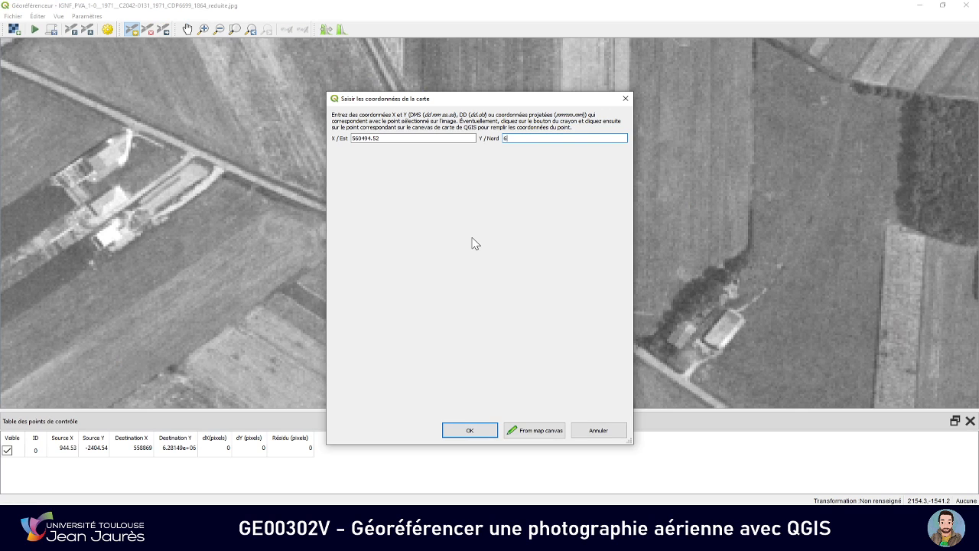
{"action": "key", "text": "alt+Tab"}
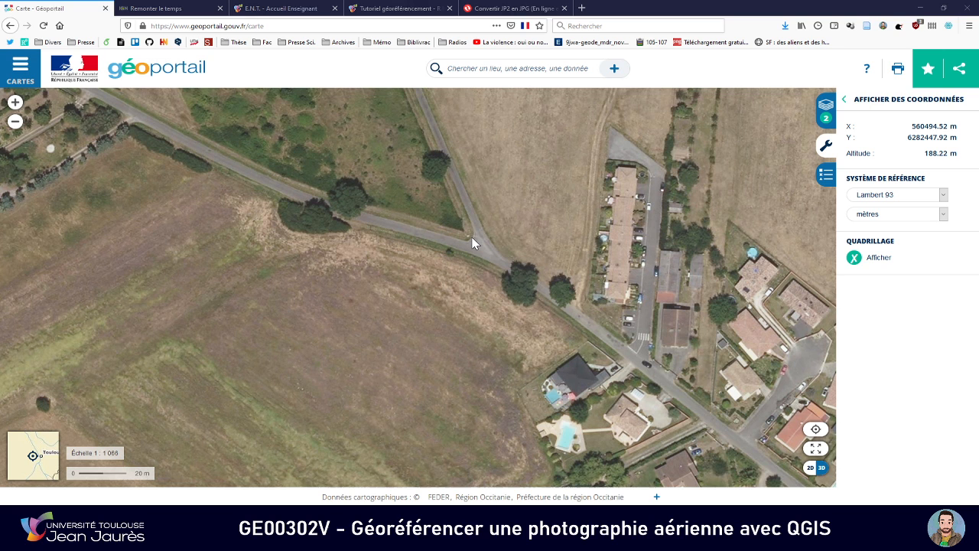
{"action": "key", "text": "alt+Tab"}
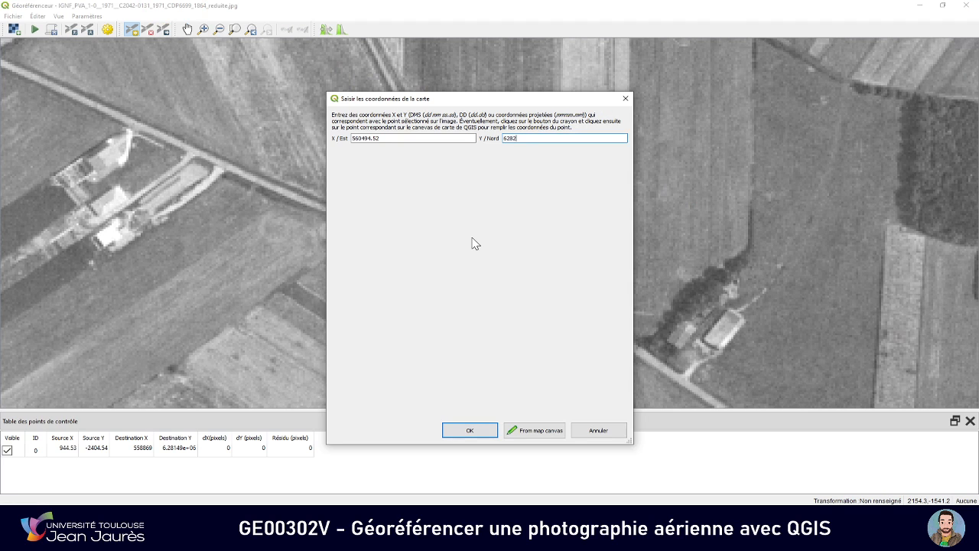
{"action": "type", "text": "447"}
{"action": "key", "text": "alt+Tab"}
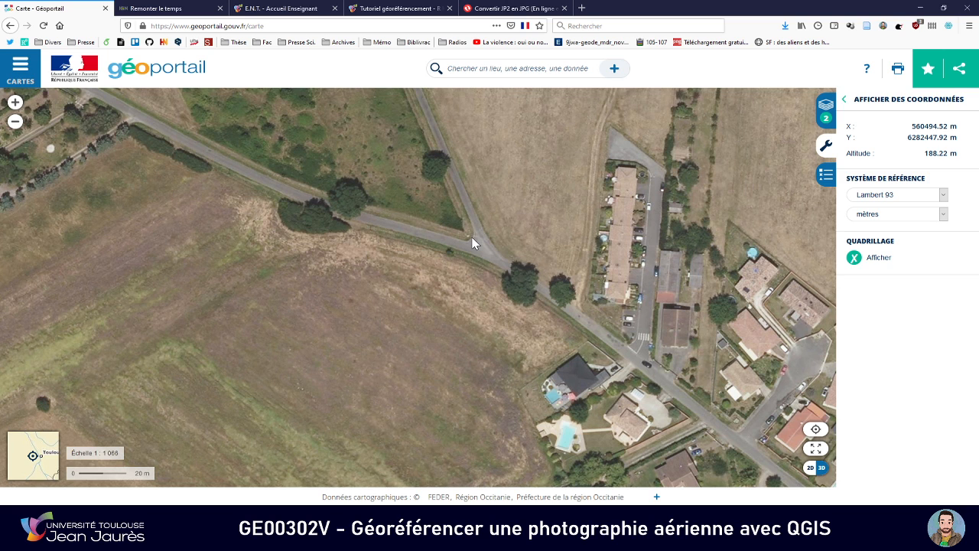
{"action": "key", "text": "alt+Tab"}
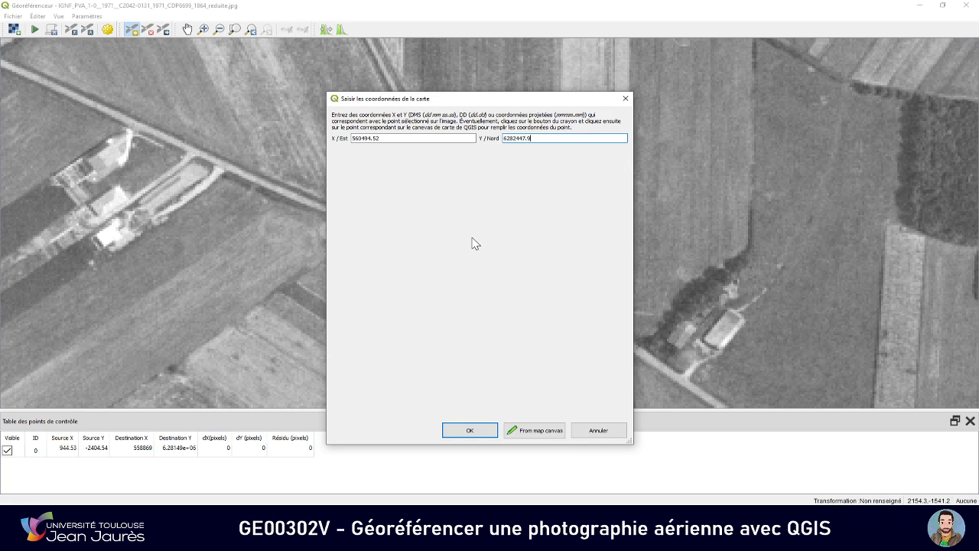
{"action": "left_click", "coordinate": [469, 430]}
Locate the forest edge north of the existing control points on the 1971 photo and on Géoportail
{"action": "scroll", "coordinate": [462, 252], "scroll_direction": "down", "scroll_amount": 4}
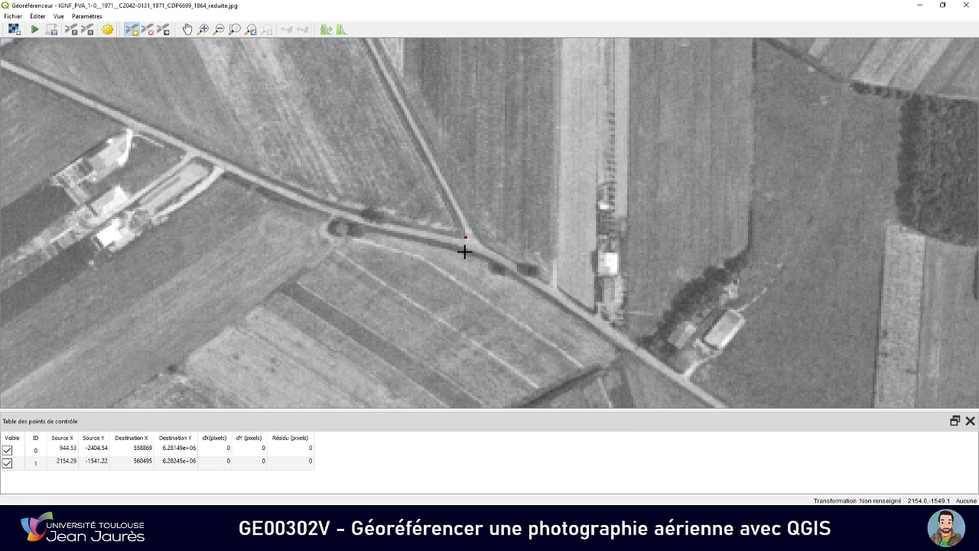
{"action": "scroll", "coordinate": [460, 257], "scroll_direction": "down", "scroll_amount": 3}
{"action": "left_click", "coordinate": [374, 259]}
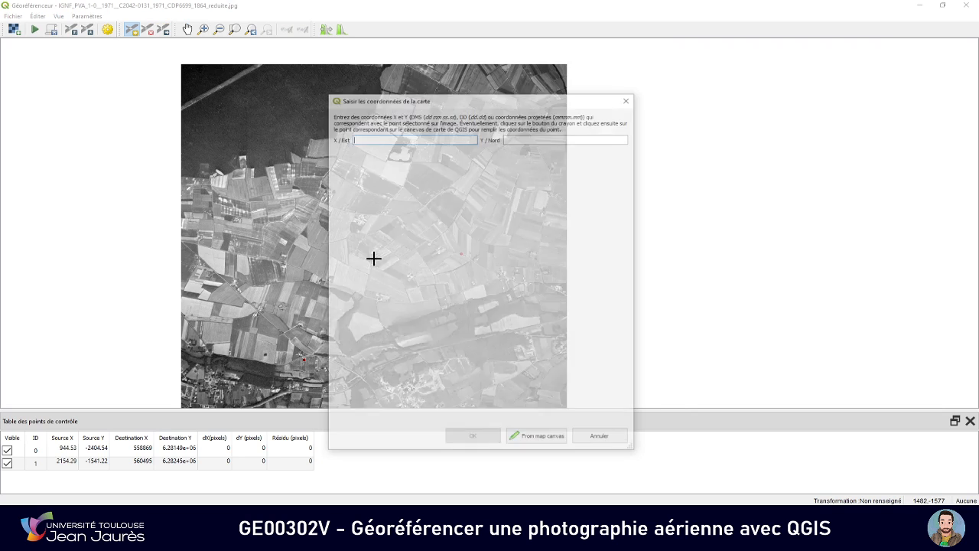
{"action": "left_click", "coordinate": [600, 439]}
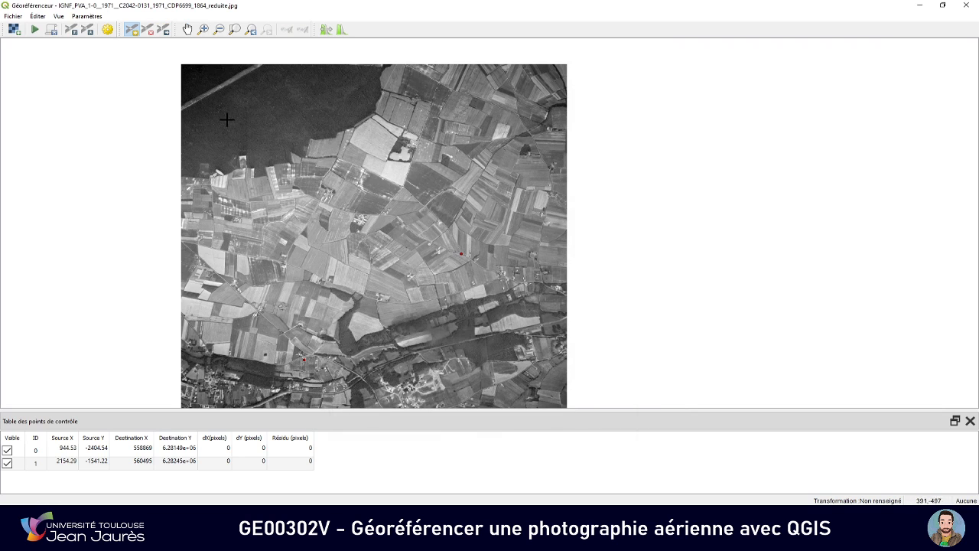
{"action": "left_click", "coordinate": [187, 29]}
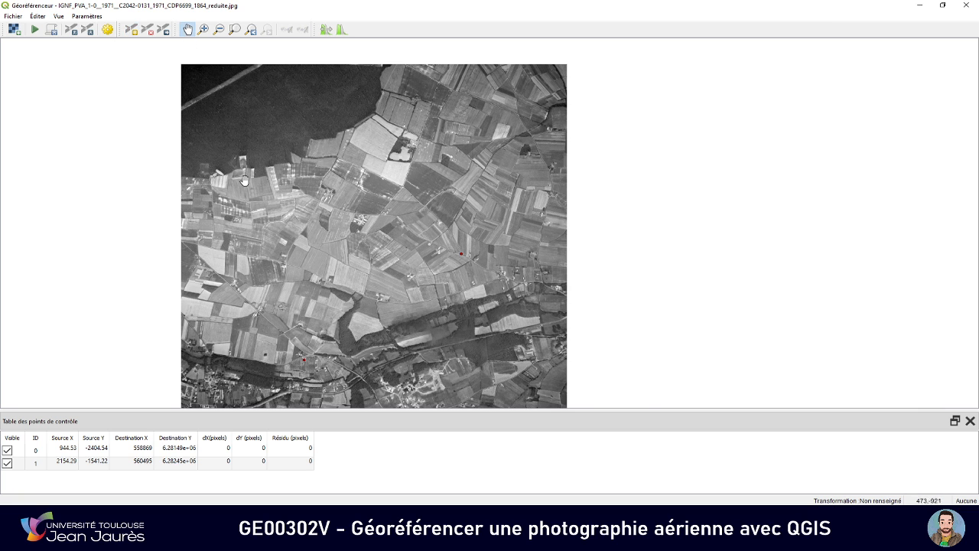
{"action": "left_click_drag", "start_coordinate": [256, 198], "coordinate": [355, 261]}
{"action": "left_click_drag", "start_coordinate": [387, 211], "coordinate": [371, 232]}
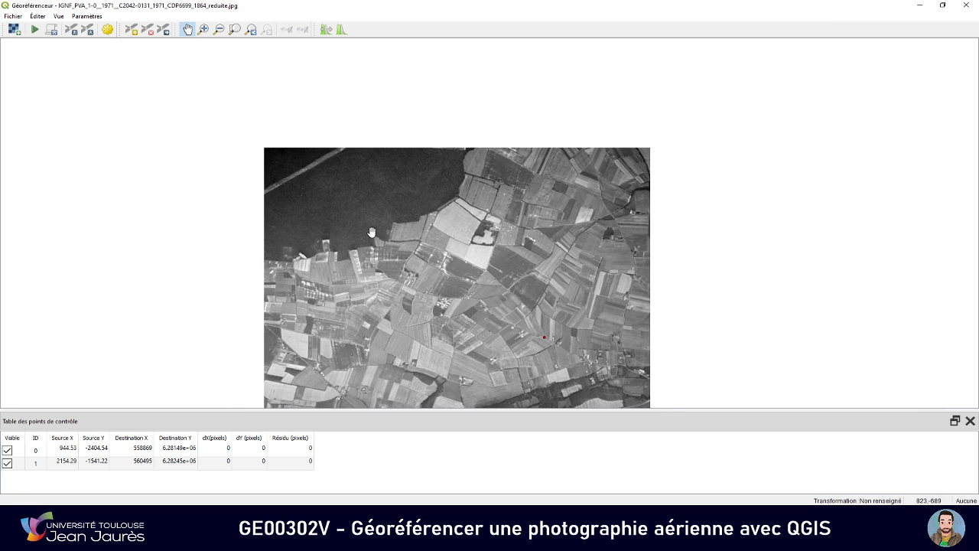
{"action": "key", "text": "alt+Tab"}
{"action": "scroll", "coordinate": [378, 229], "scroll_direction": "down", "scroll_amount": 3}
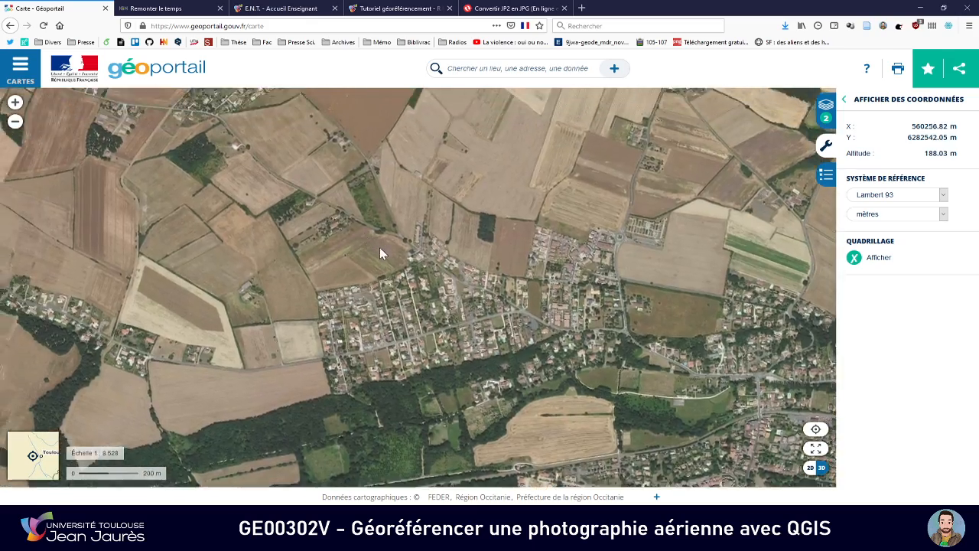
{"action": "scroll", "coordinate": [397, 264], "scroll_direction": "down", "scroll_amount": 2}
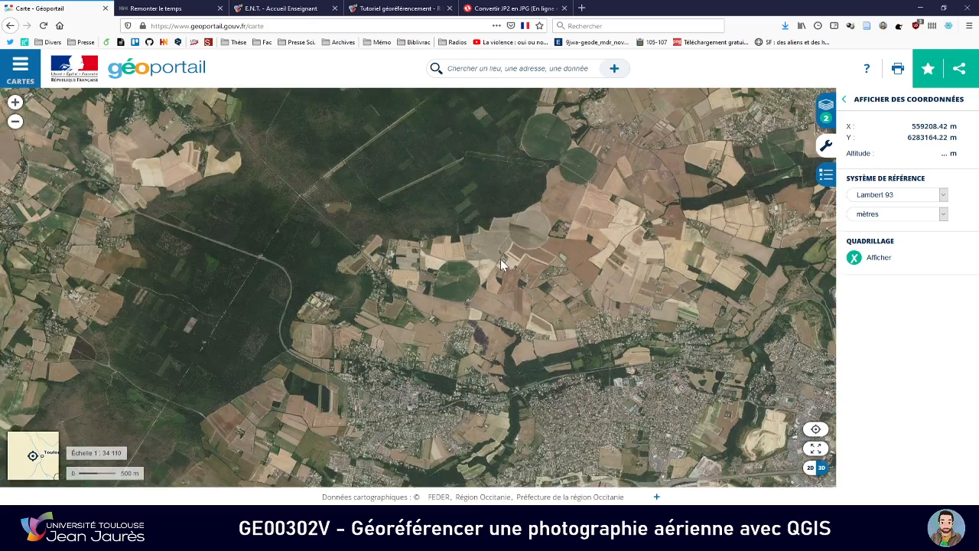
{"action": "left_click_drag", "start_coordinate": [500, 258], "coordinate": [415, 295]}
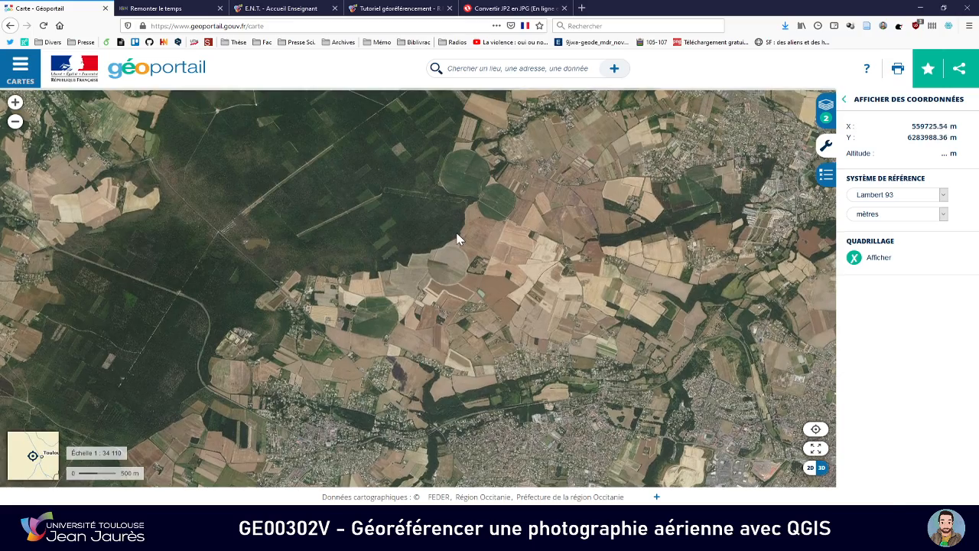
{"action": "key", "text": "alt+Tab"}
{"action": "scroll", "coordinate": [457, 224], "scroll_direction": "up", "scroll_amount": 1}
{"action": "key", "text": "alt+Tab"}
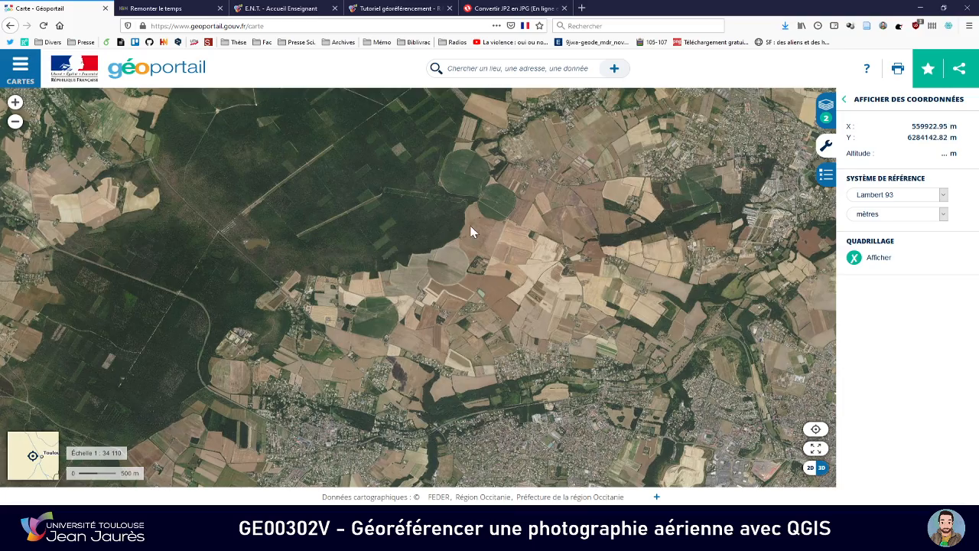
{"action": "scroll", "coordinate": [450, 227], "scroll_direction": "up", "scroll_amount": 1}
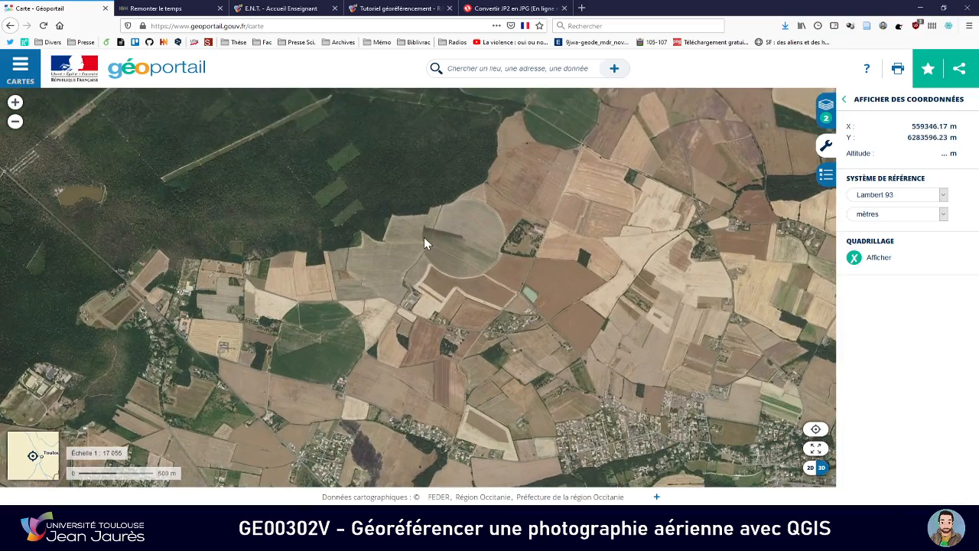
Compare the field boundaries along the southern forest edge on the 1971 photo and Géoportail, looking for an unchanged landmark
{"action": "key", "text": "alt+Tab"}
{"action": "left_click_drag", "start_coordinate": [334, 261], "coordinate": [380, 236]}
{"action": "key", "text": "alt+Tab"}
{"action": "scroll", "coordinate": [365, 237], "scroll_direction": "up", "scroll_amount": 1}
{"action": "key", "text": "alt+Tab"}
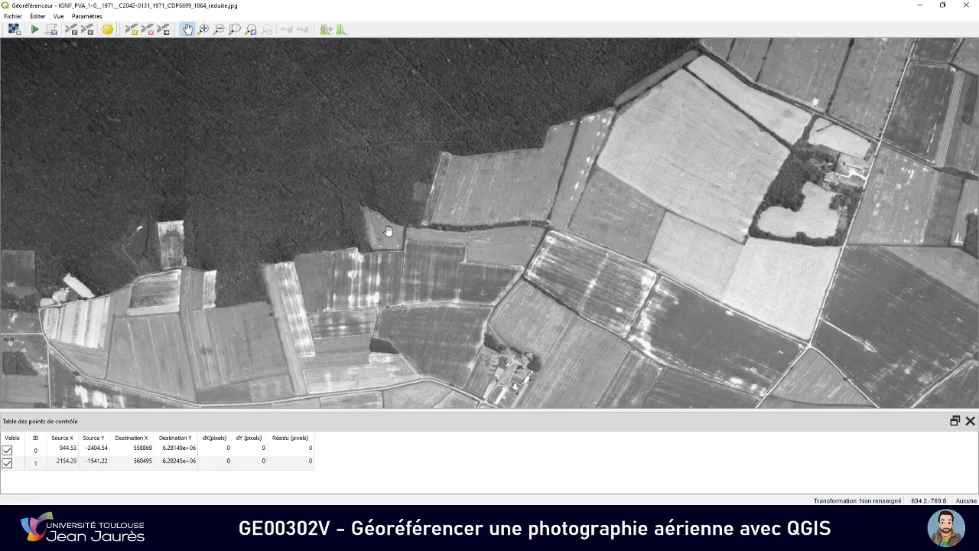
{"action": "key", "text": "alt+Tab"}
{"action": "scroll", "coordinate": [395, 235], "scroll_direction": "up", "scroll_amount": 1}
{"action": "key", "text": "alt+Tab"}
{"action": "key", "text": "alt+Tab"}
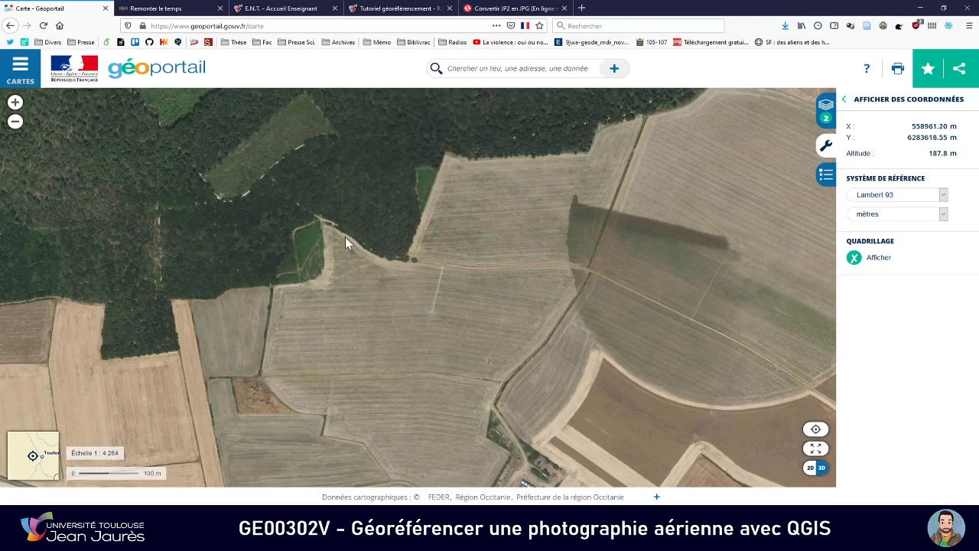
{"action": "scroll", "coordinate": [399, 235], "scroll_direction": "up", "scroll_amount": 1}
{"action": "scroll", "coordinate": [403, 238], "scroll_direction": "down", "scroll_amount": 1}
{"action": "key", "text": "alt+Tab"}
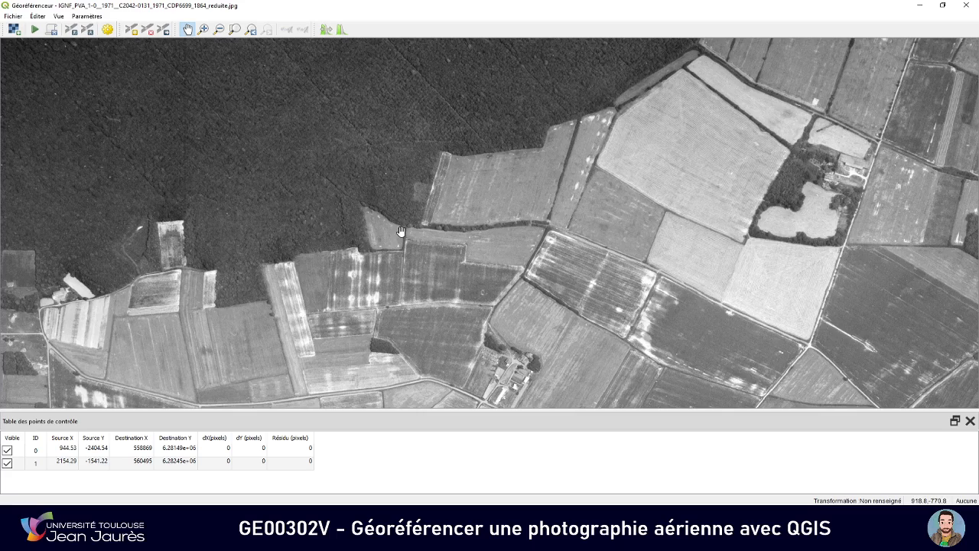
Examine the southeast corner of the wood projecting between the fields, beside the narrow strip, on both images
{"action": "scroll", "coordinate": [377, 243], "scroll_direction": "down", "scroll_amount": 1}
{"action": "scroll", "coordinate": [336, 259], "scroll_direction": "up", "scroll_amount": 1}
{"action": "scroll", "coordinate": [315, 280], "scroll_direction": "up", "scroll_amount": 1}
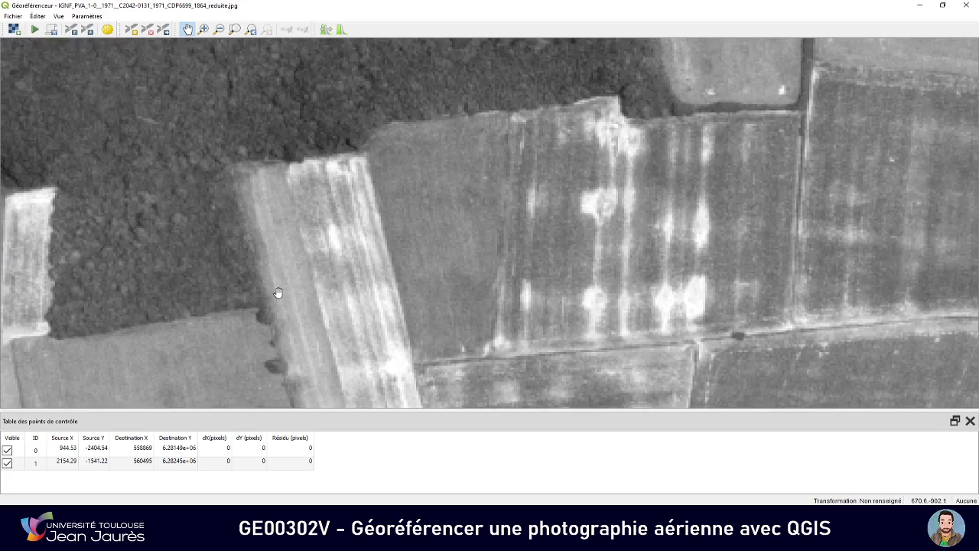
{"action": "left_click_drag", "start_coordinate": [277, 290], "coordinate": [363, 265]}
{"action": "key", "text": "alt+Tab"}
{"action": "scroll", "coordinate": [356, 284], "scroll_direction": "up", "scroll_amount": 2}
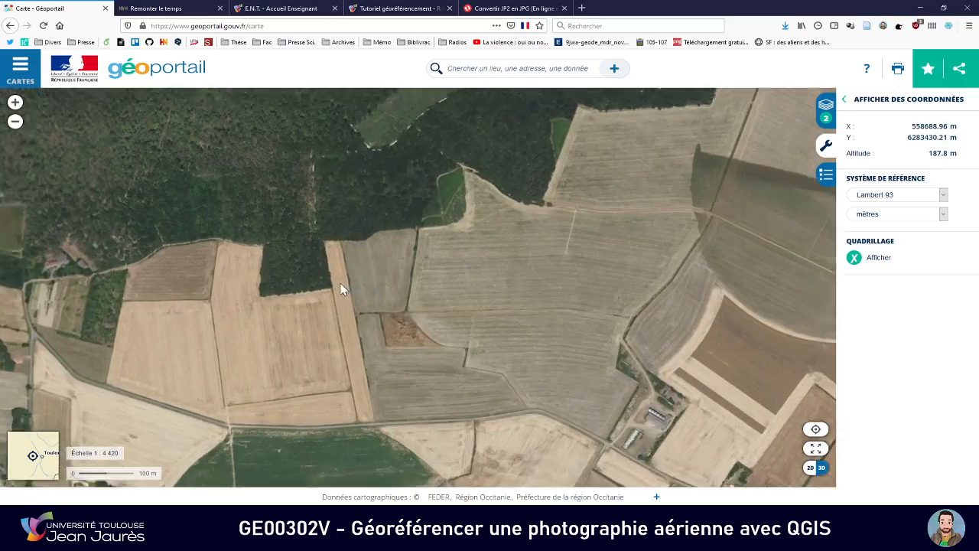
{"action": "scroll", "coordinate": [332, 292], "scroll_direction": "up", "scroll_amount": 1}
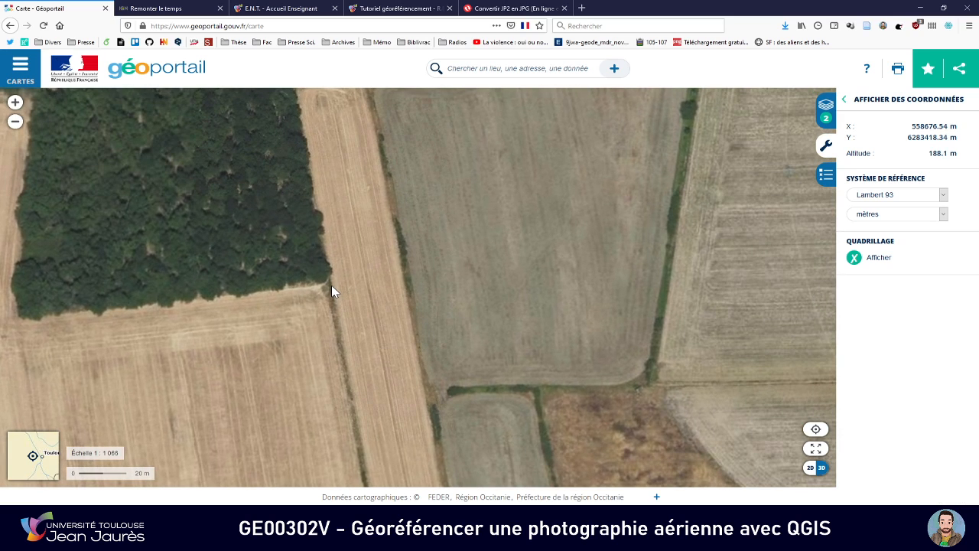
{"action": "key", "text": "alt+Tab"}
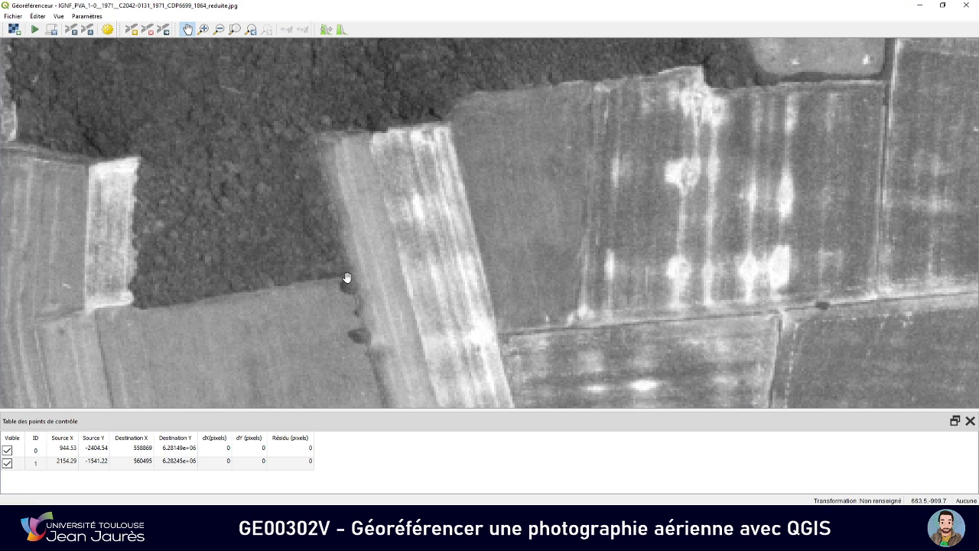
Place the third control point at the wood's southeast corner on the 1971 photo and point to the same corner on Géoportail
{"action": "left_click", "coordinate": [131, 28]}
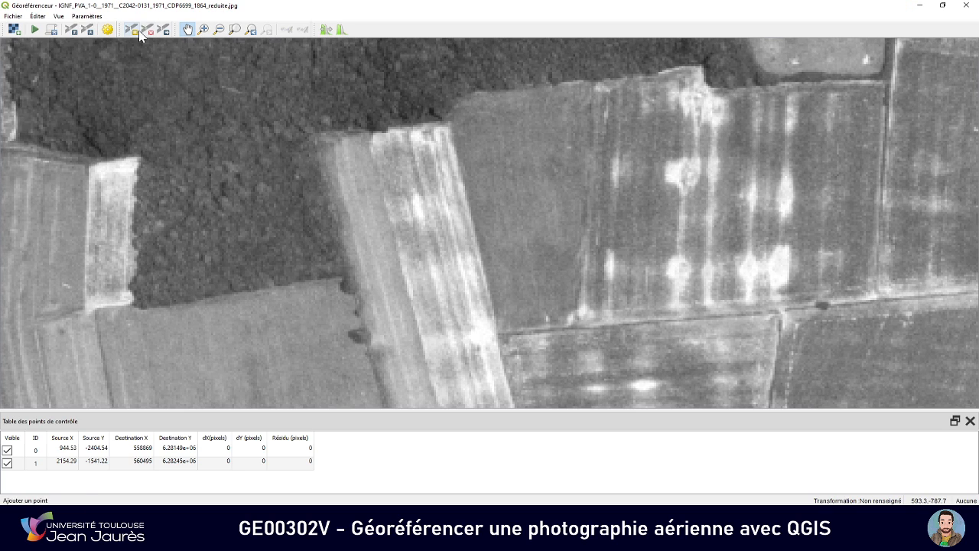
{"action": "left_click", "coordinate": [349, 273]}
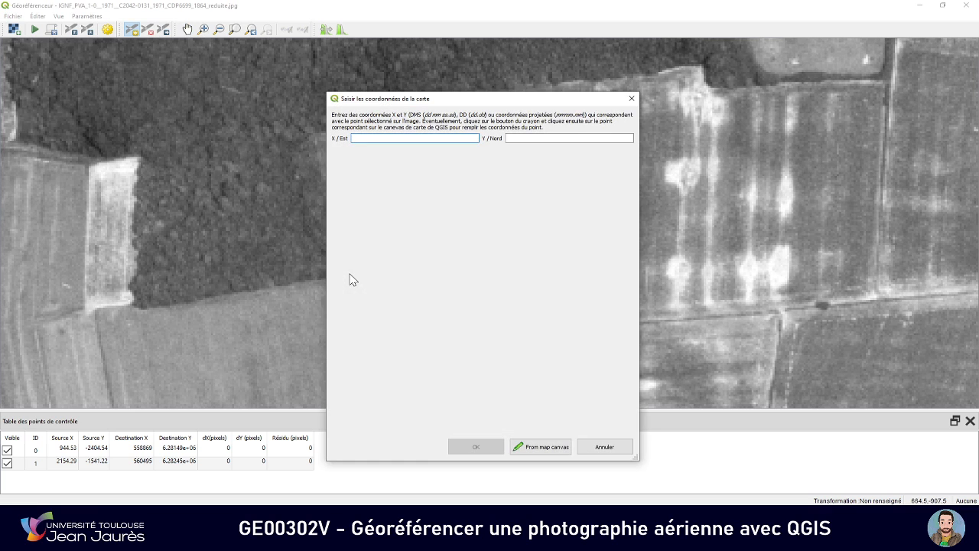
{"action": "key", "text": "alt+Tab"}
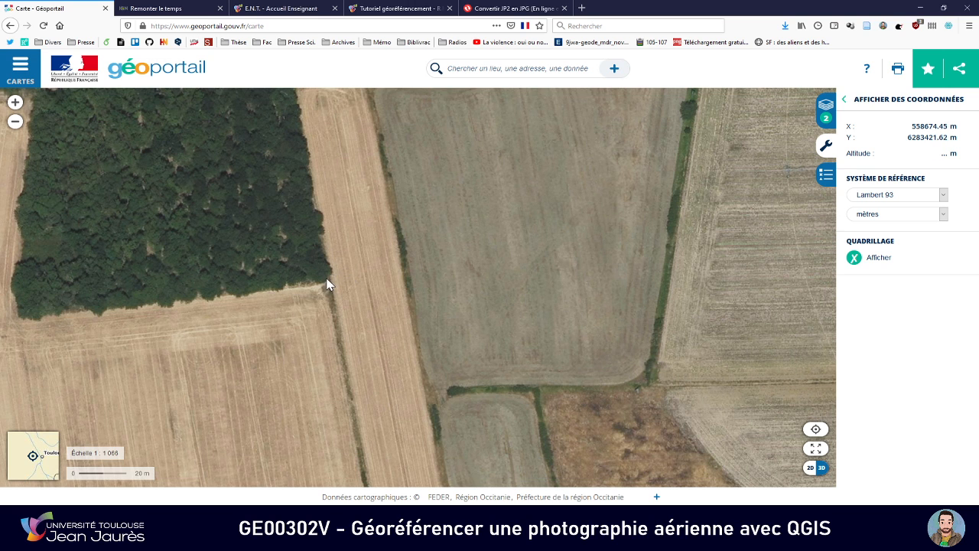
Enter 558674.45 from Géoportail as the third control point's X / Est coordinate
{"action": "key", "text": "alt+Tab"}
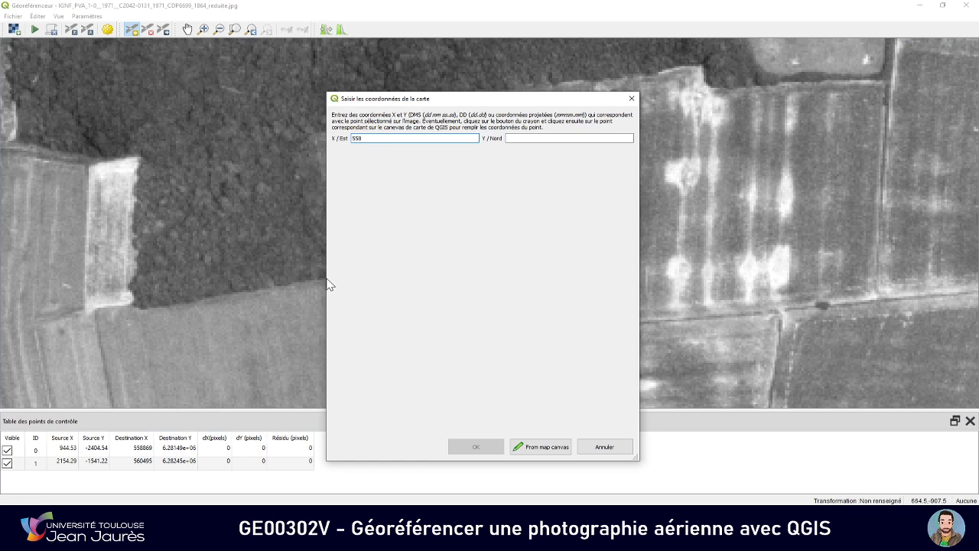
{"action": "key", "text": "alt+Tab"}
{"action": "key", "text": "alt+Tab"}
{"action": "key", "text": "alt+Tab"}
{"action": "key", "text": "alt+Tab"}
{"action": "key", "text": "alt+Tab"}
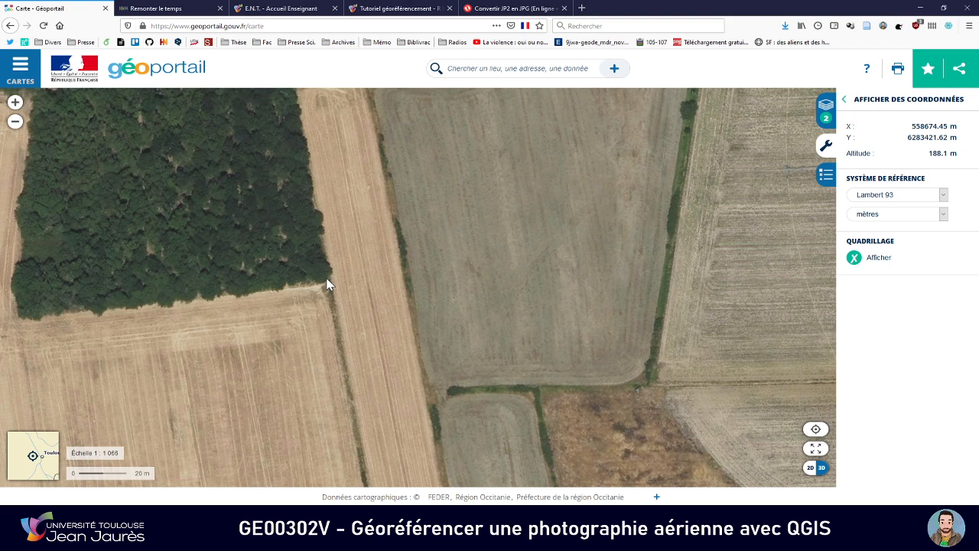
{"action": "key", "text": "alt+Tab"}
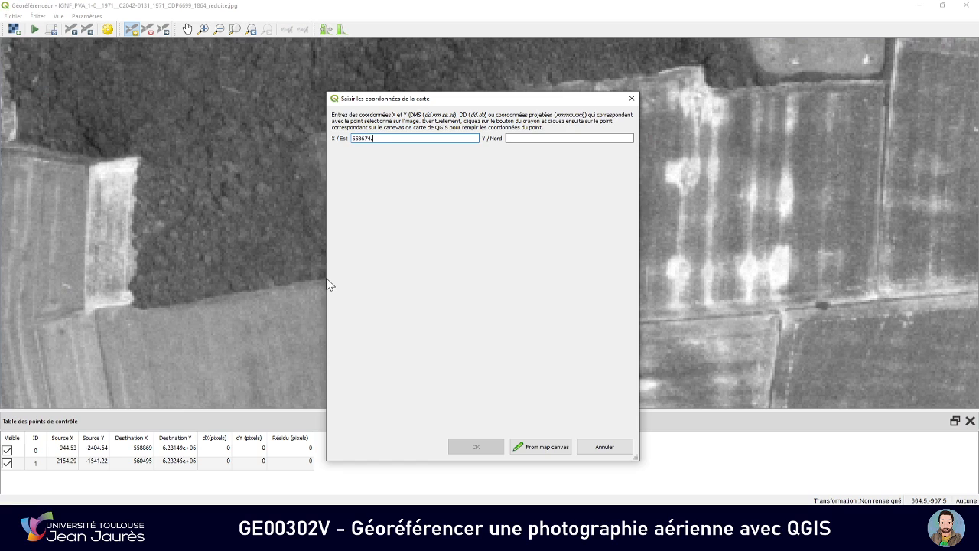
{"action": "key", "text": "alt+Tab"}
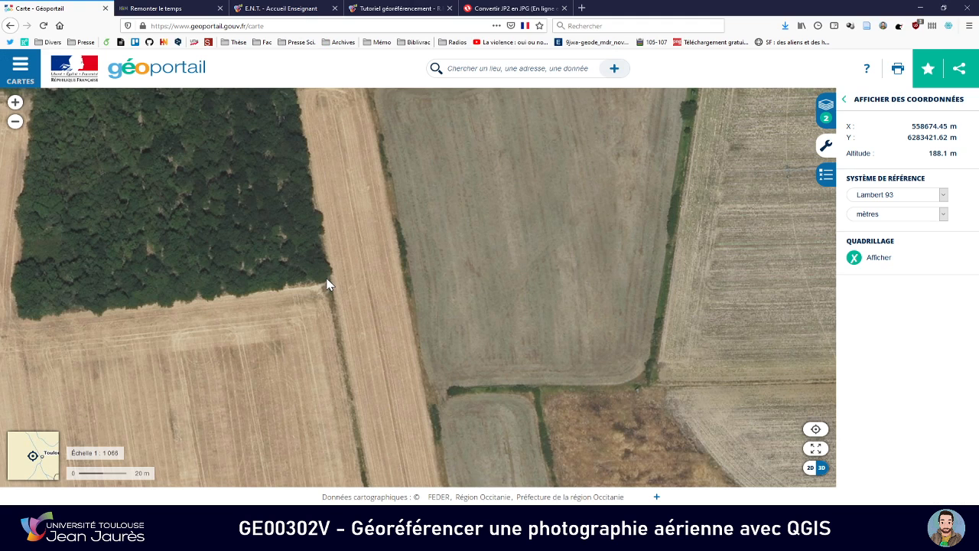
Enter 6283421.62 from Géoportail as the third control point's Y / Nord coordinate and validate the point
{"action": "key", "text": "alt+Tab"}
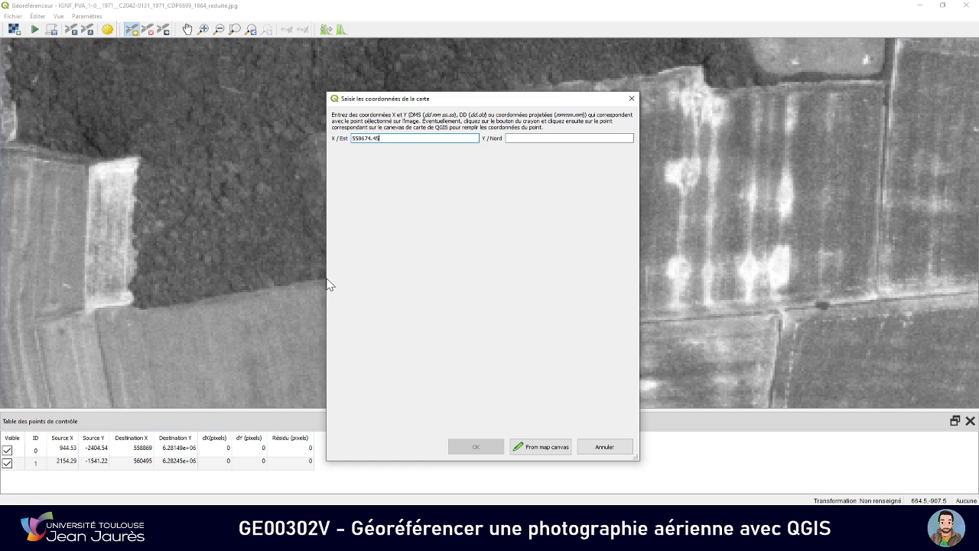
{"action": "key", "text": "Tab"}
{"action": "key", "text": "alt+Tab"}
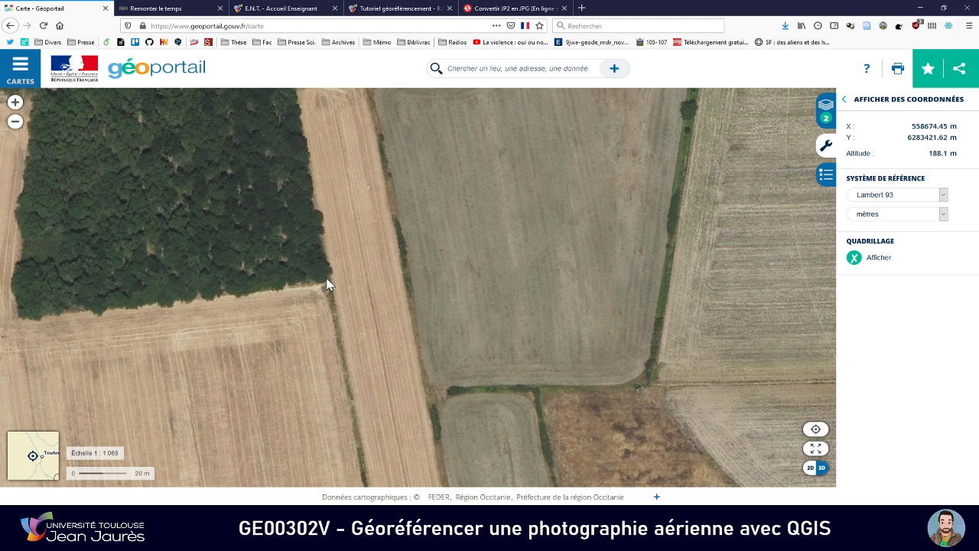
{"action": "key", "text": "alt+Tab"}
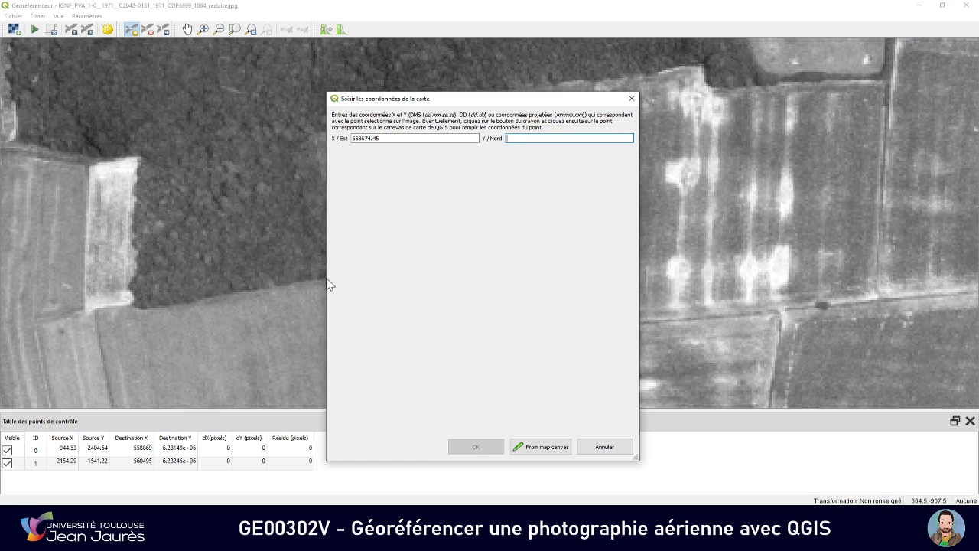
{"action": "key", "text": "alt+Tab"}
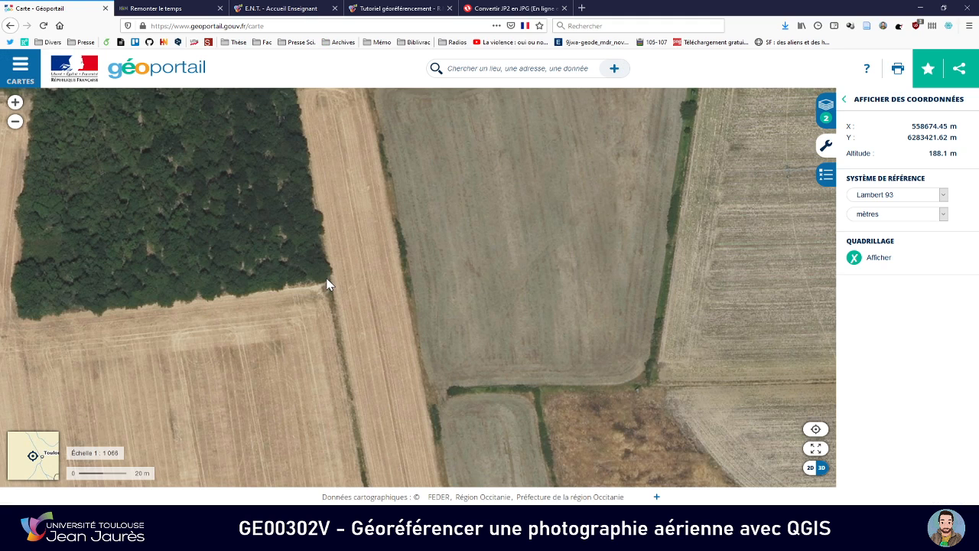
{"action": "key", "text": "alt+Tab"}
{"action": "type", "text": "6"}
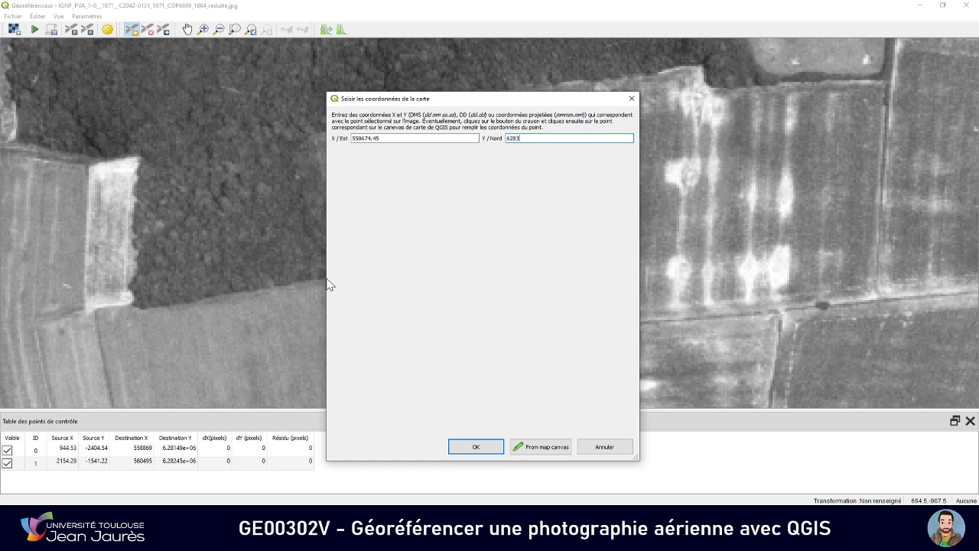
{"action": "key", "text": "alt+Tab"}
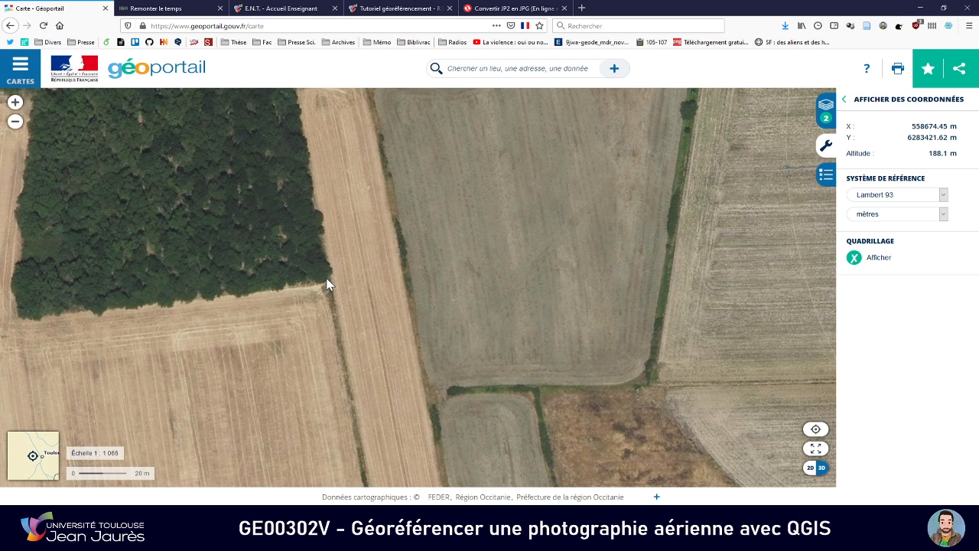
{"action": "key", "text": "alt+Tab"}
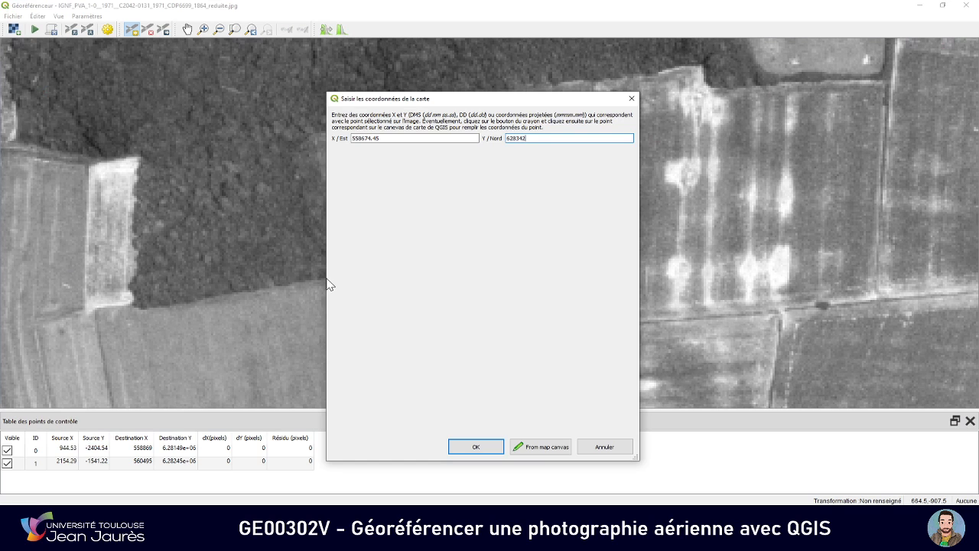
{"action": "type", "text": "283421"}
{"action": "key", "text": "alt+Tab"}
{"action": "key", "text": "alt+Tab"}
{"action": "left_click", "coordinate": [474, 447]}
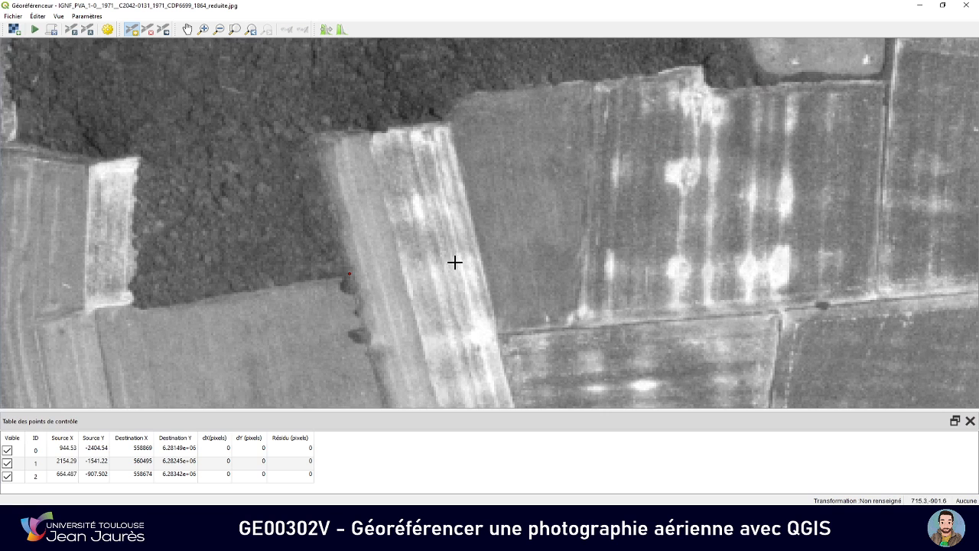
Open the georeferencer's transformation settings and review the transformation types, keeping Helmert
{"action": "scroll", "coordinate": [458, 268], "scroll_direction": "down", "scroll_amount": 4}
{"action": "scroll", "coordinate": [458, 269], "scroll_direction": "down", "scroll_amount": 3}
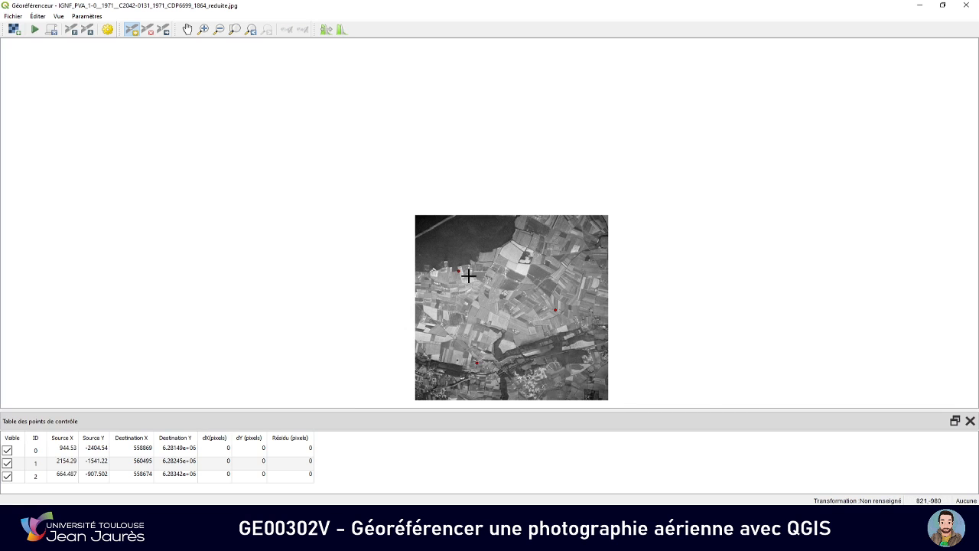
{"action": "left_click", "coordinate": [188, 30]}
{"action": "left_click_drag", "start_coordinate": [547, 258], "coordinate": [519, 164]}
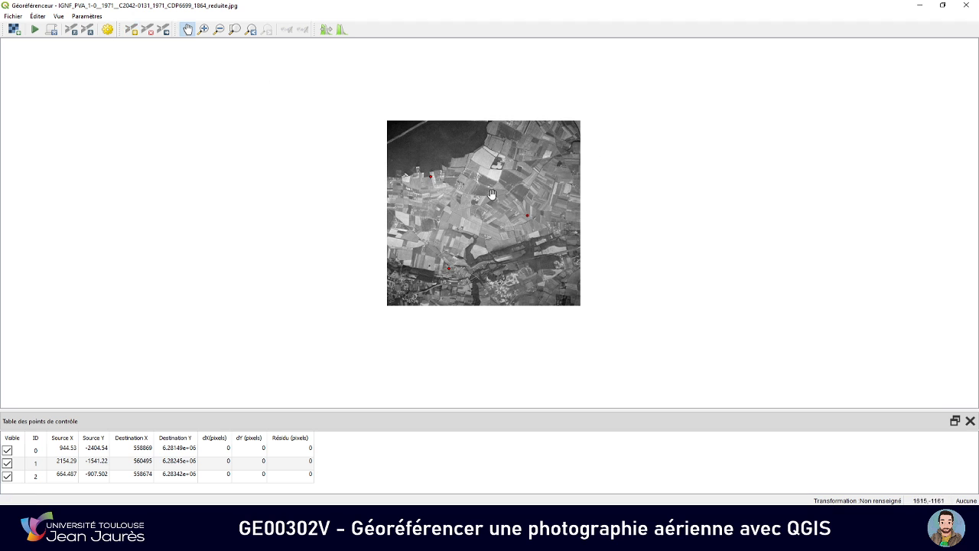
{"action": "left_click", "coordinate": [108, 30]}
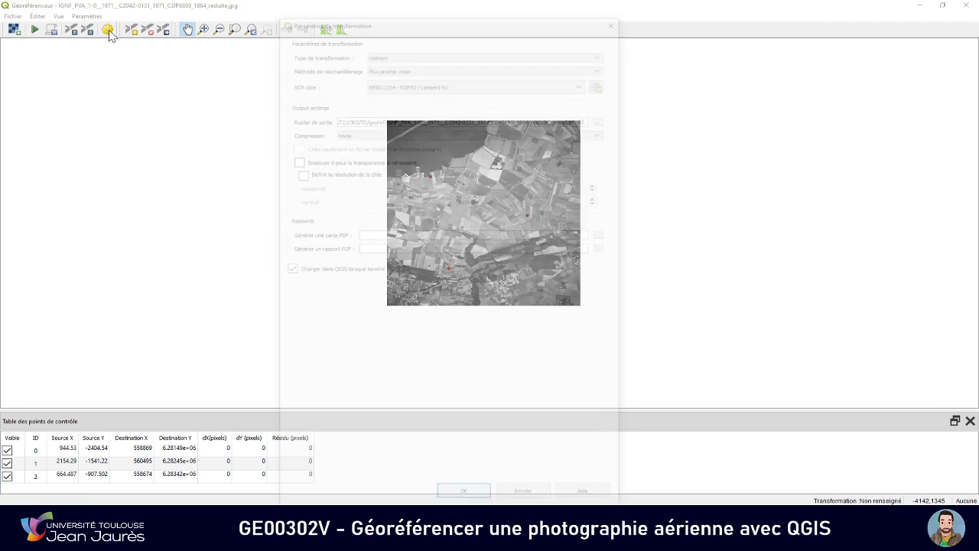
{"action": "left_click_drag", "start_coordinate": [379, 10], "coordinate": [387, 61]}
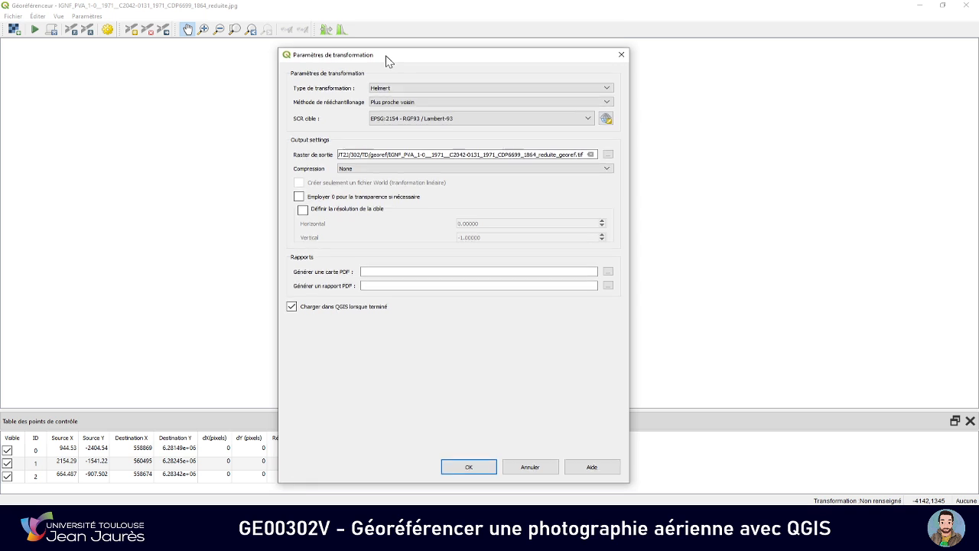
{"action": "left_click", "coordinate": [442, 90]}
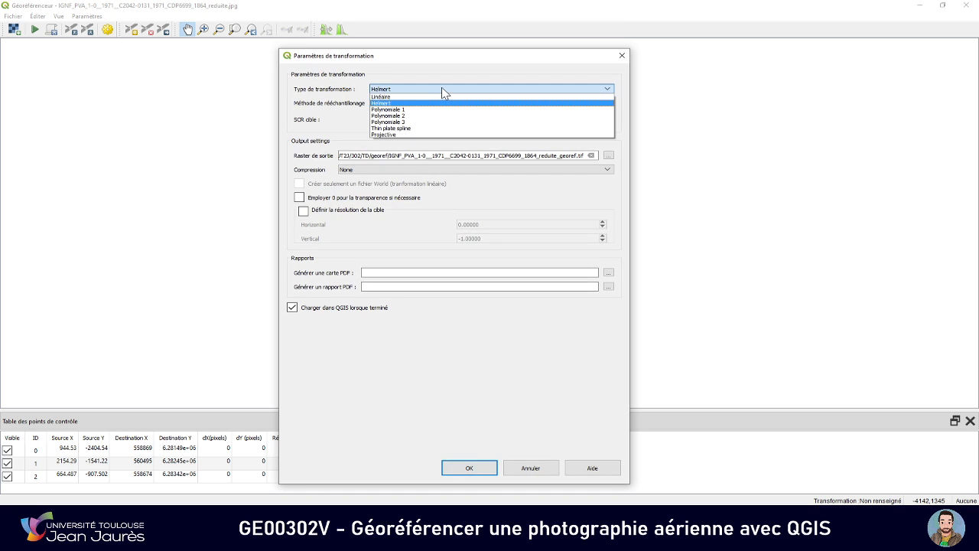
{"action": "left_click", "coordinate": [443, 90]}
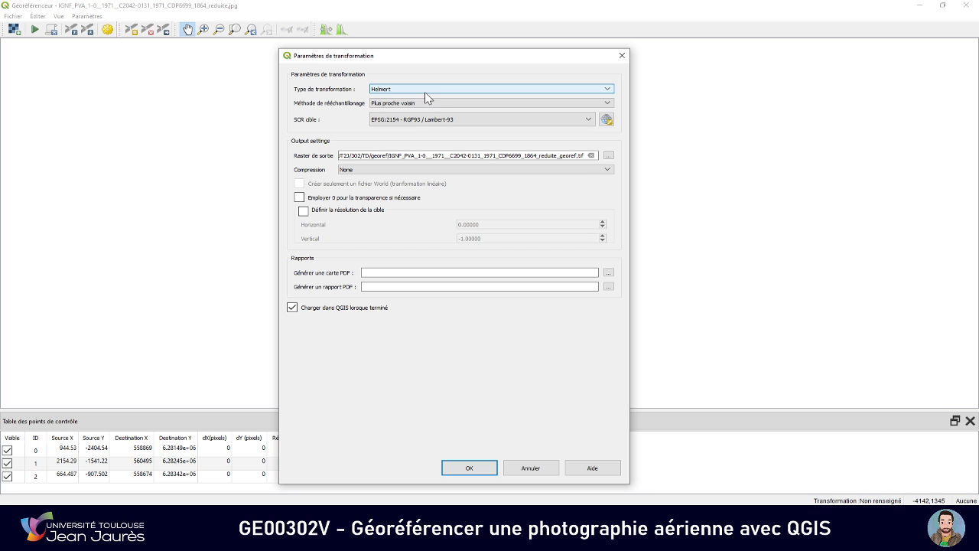
Open the coordinate system selector for the target SCR and filter it for code 2154
{"action": "left_click", "coordinate": [467, 120]}
{"action": "left_click", "coordinate": [466, 120]}
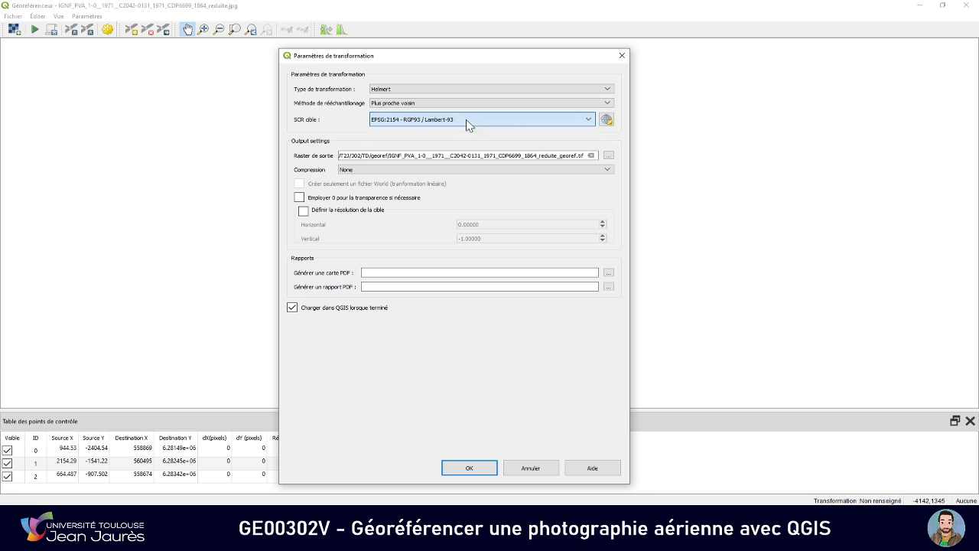
{"action": "left_click", "coordinate": [606, 120]}
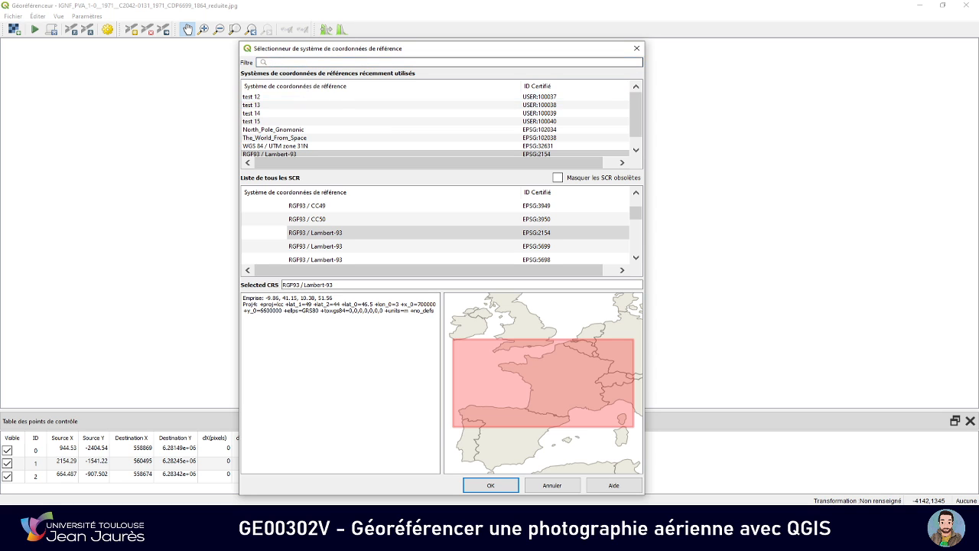
{"action": "type", "text": "2154"}
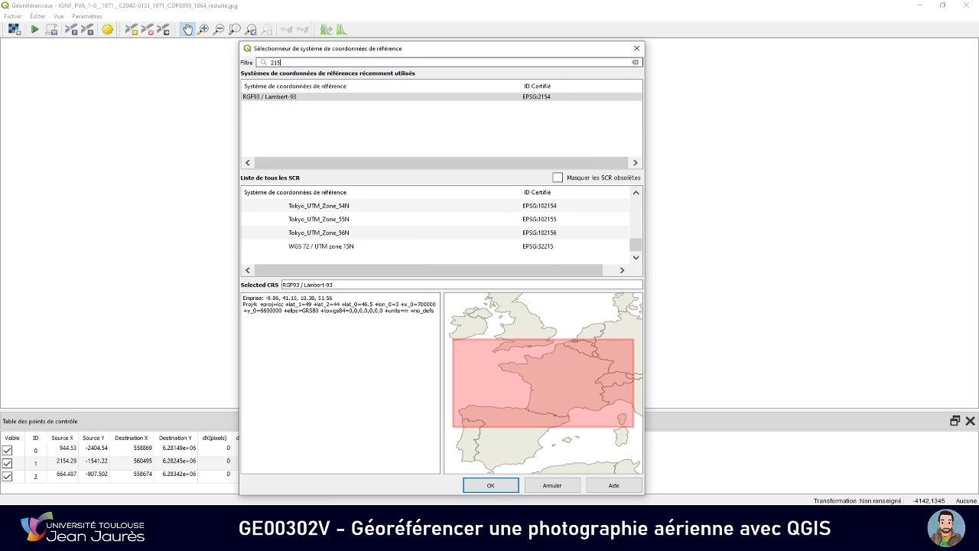
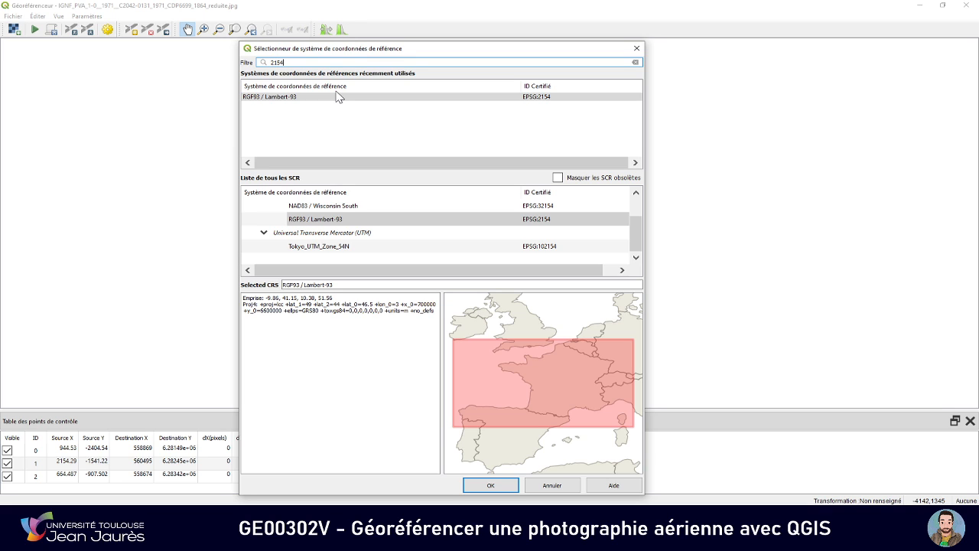
Choose RGF93 / Lambert-93 (EPSG:2154) as the target coordinate system and confirm the selection
{"action": "left_click", "coordinate": [325, 97]}
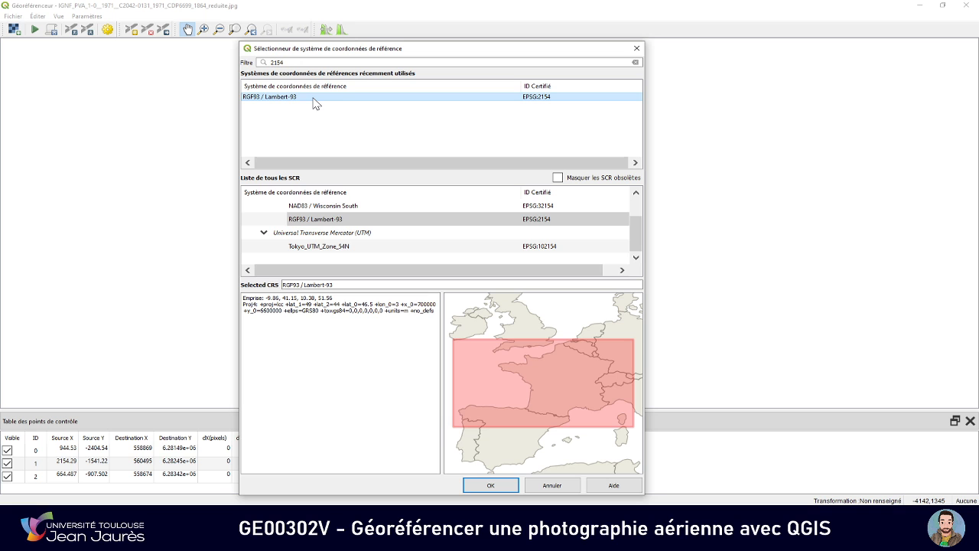
{"action": "double_click", "coordinate": [277, 62]}
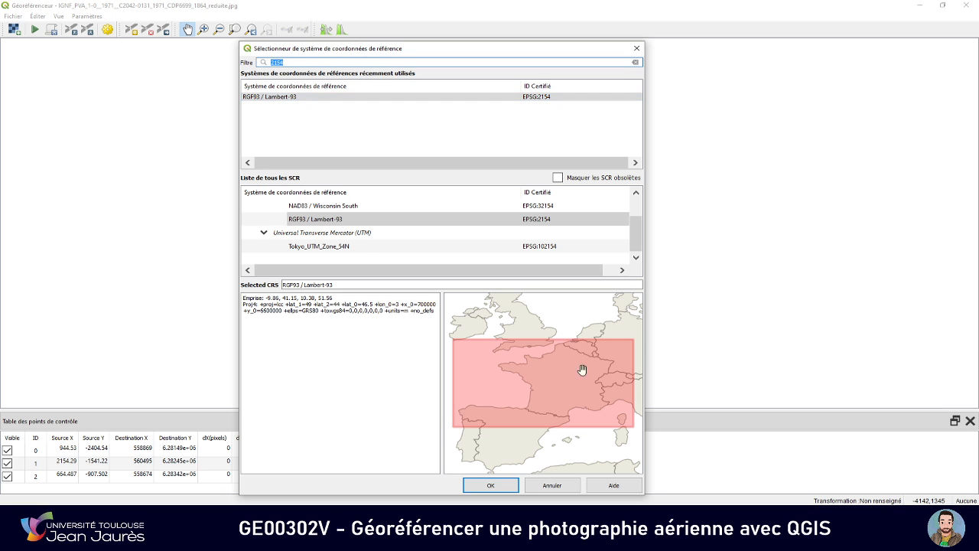
{"action": "left_click", "coordinate": [514, 483]}
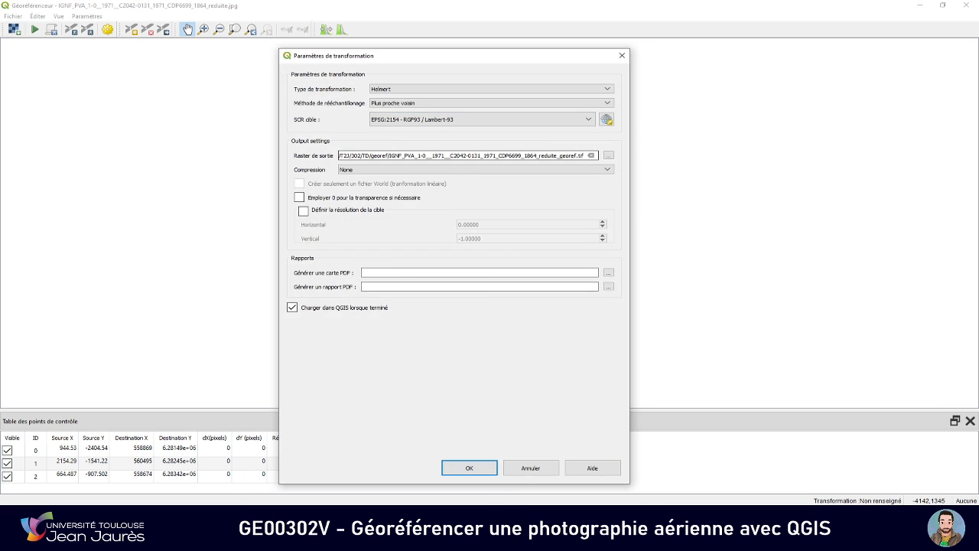
Check the output raster's file name ending in reduite_georef.tif and accept the transformation settings
{"action": "left_click_drag", "start_coordinate": [374, 156], "coordinate": [551, 155]}
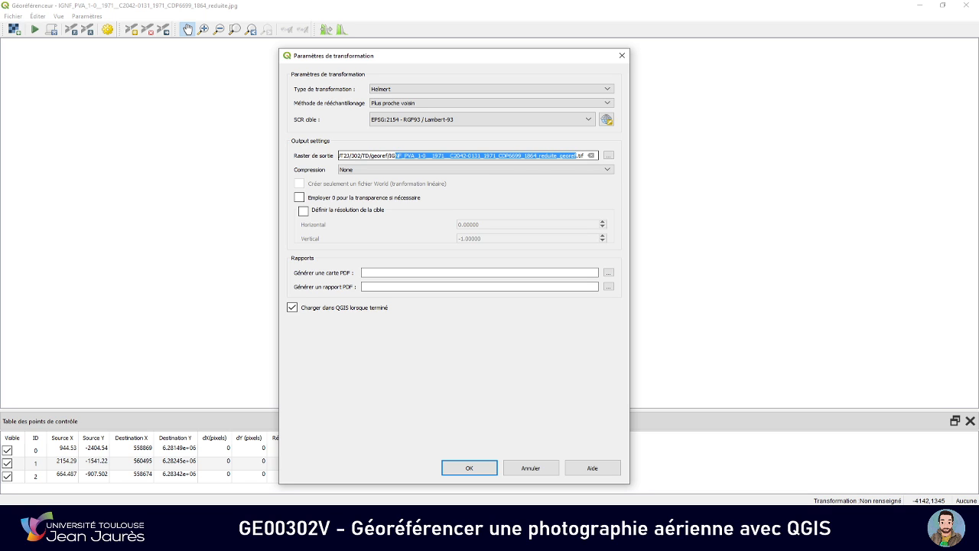
{"action": "left_click", "coordinate": [577, 155]}
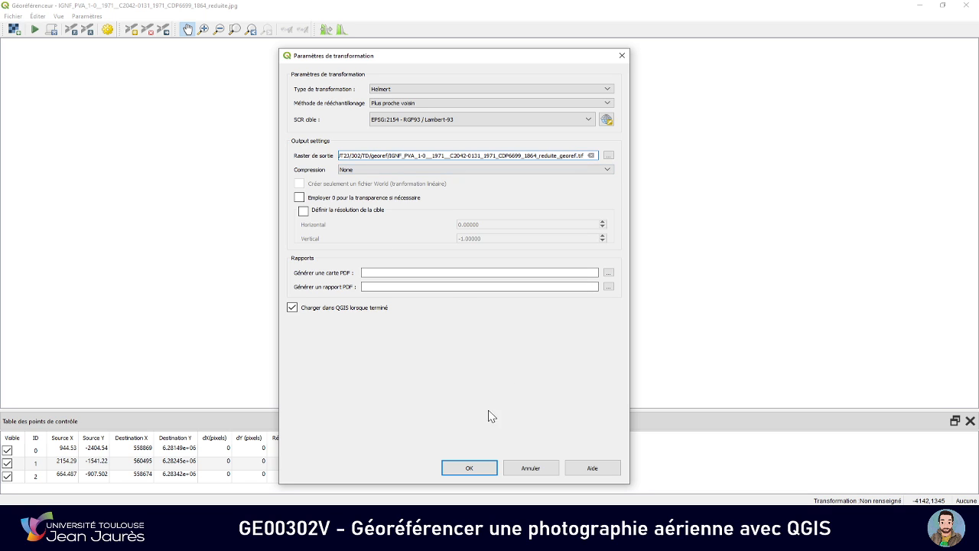
{"action": "left_click", "coordinate": [482, 468]}
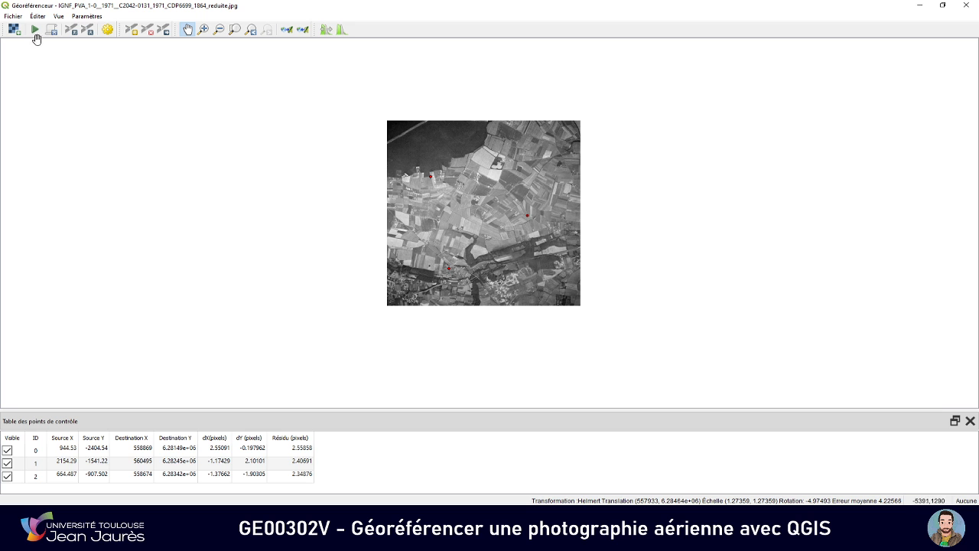
Run the georeferencing and move the georeferencer window out of the way to bring up the main QGIS project
{"action": "left_click", "coordinate": [36, 31]}
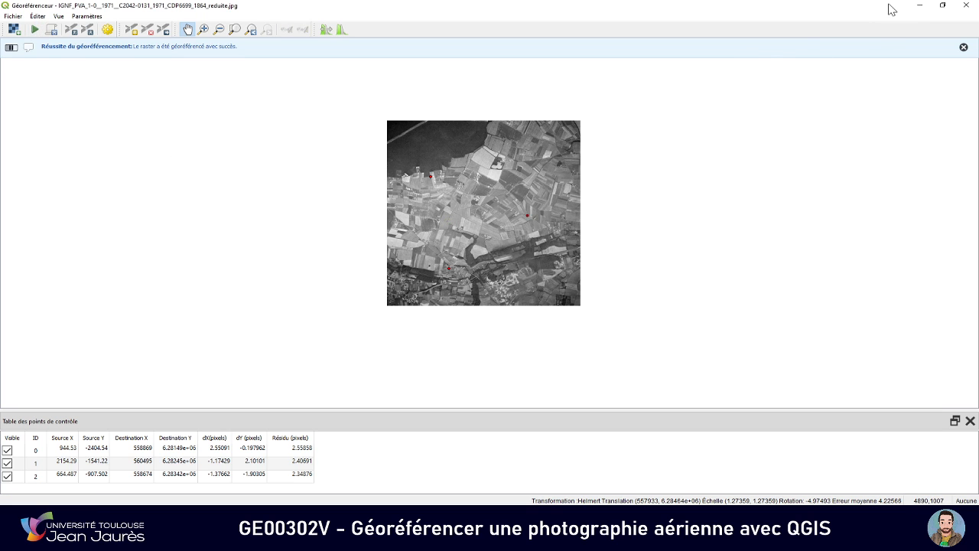
{"action": "left_click_drag", "start_coordinate": [891, 9], "coordinate": [863, 41]}
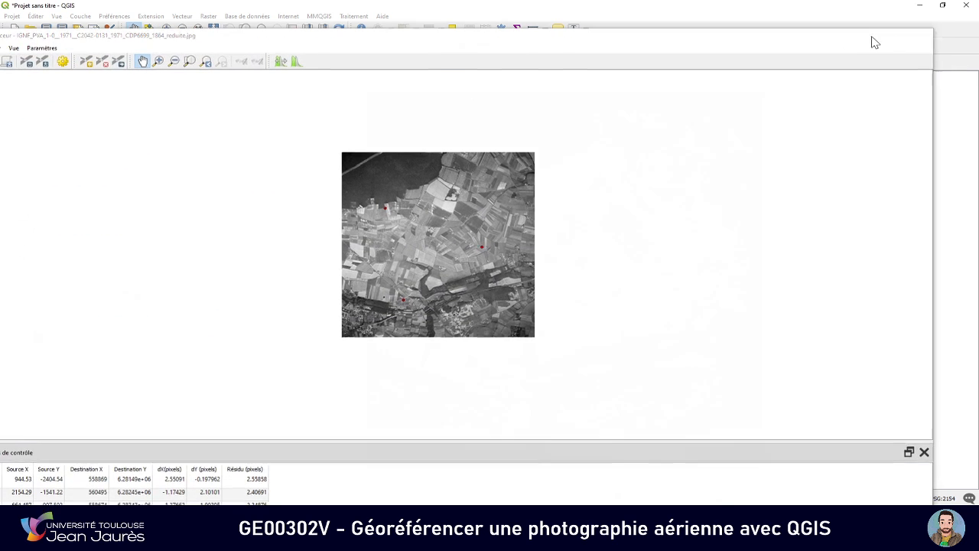
{"action": "left_click", "coordinate": [876, 36]}
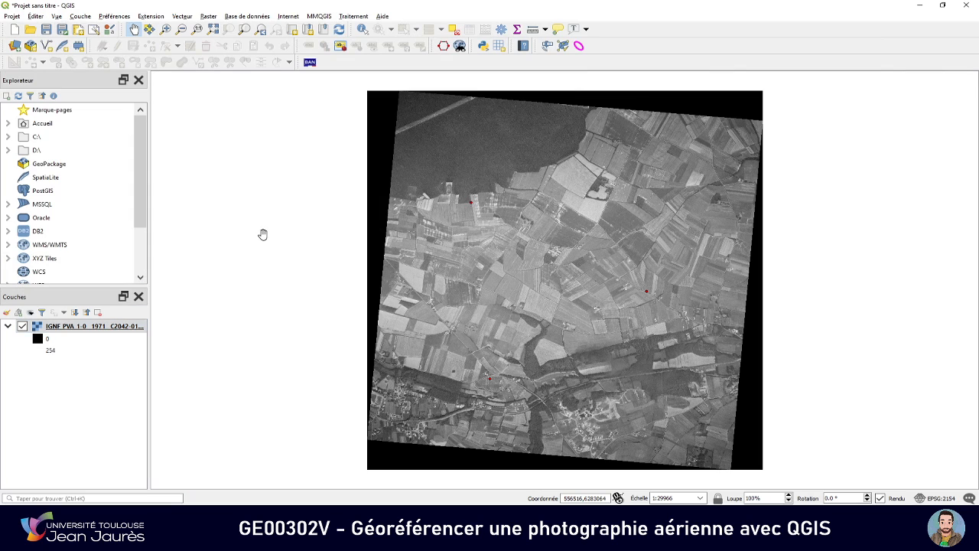
Expand the XYZ Tiles entry, then switch to the browser and copy the Bing tile server URL from the georeferencing tutorial PDF
{"action": "scroll", "coordinate": [84, 214], "scroll_direction": "down", "scroll_amount": 1}
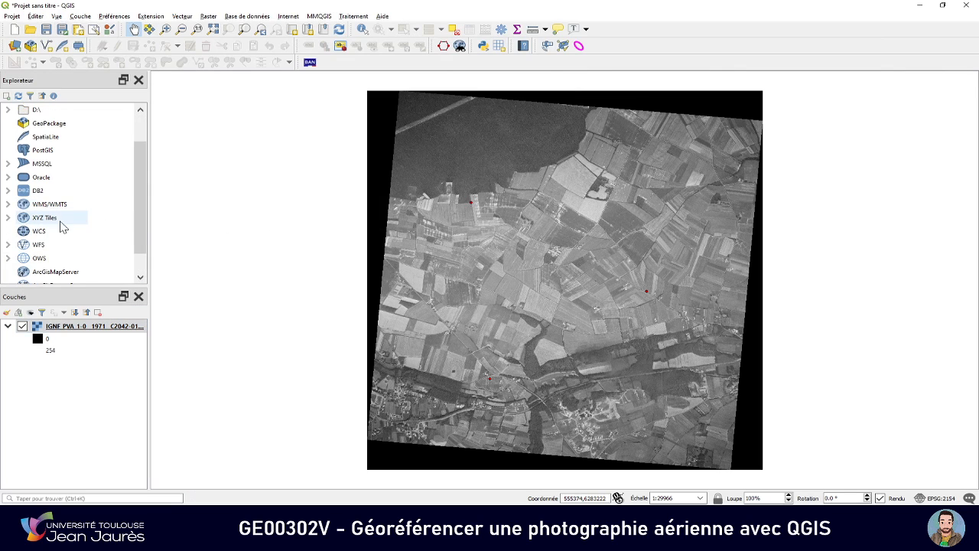
{"action": "double_click", "coordinate": [46, 219]}
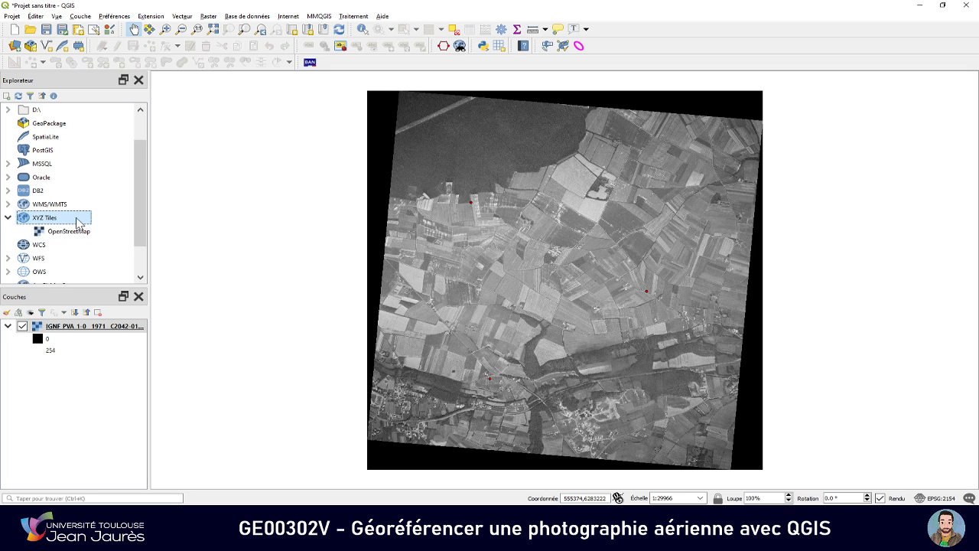
{"action": "key", "text": "alt+Tab"}
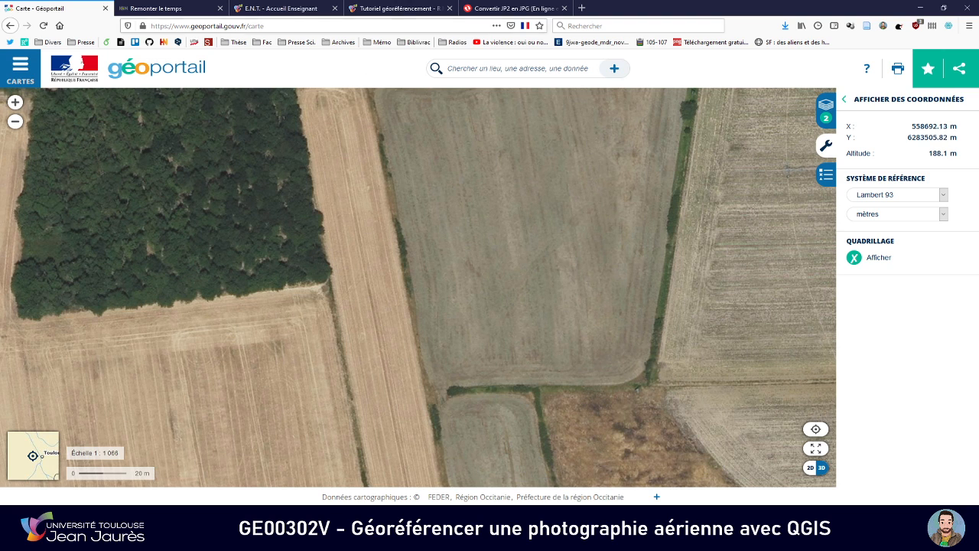
{"action": "left_click", "coordinate": [401, 10]}
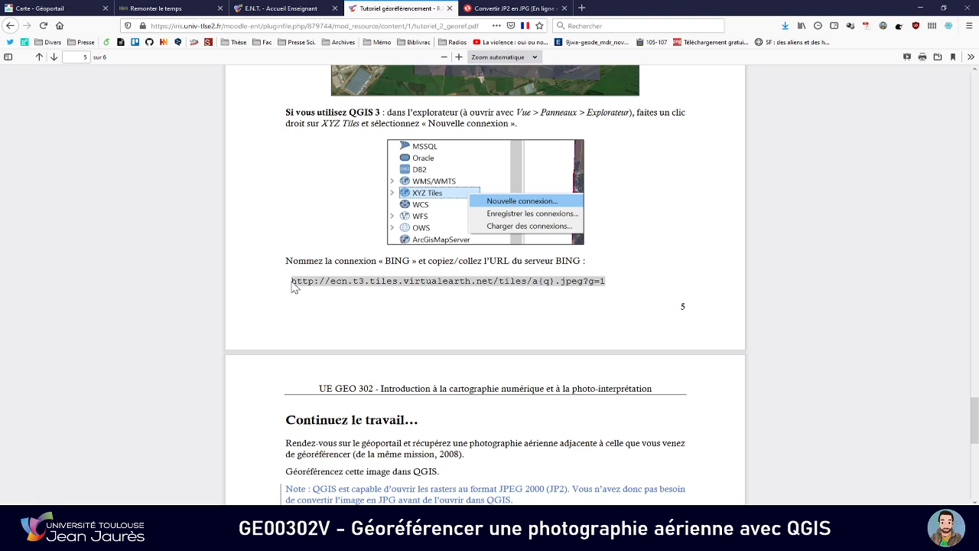
{"action": "left_click_drag", "start_coordinate": [291, 281], "coordinate": [589, 281]}
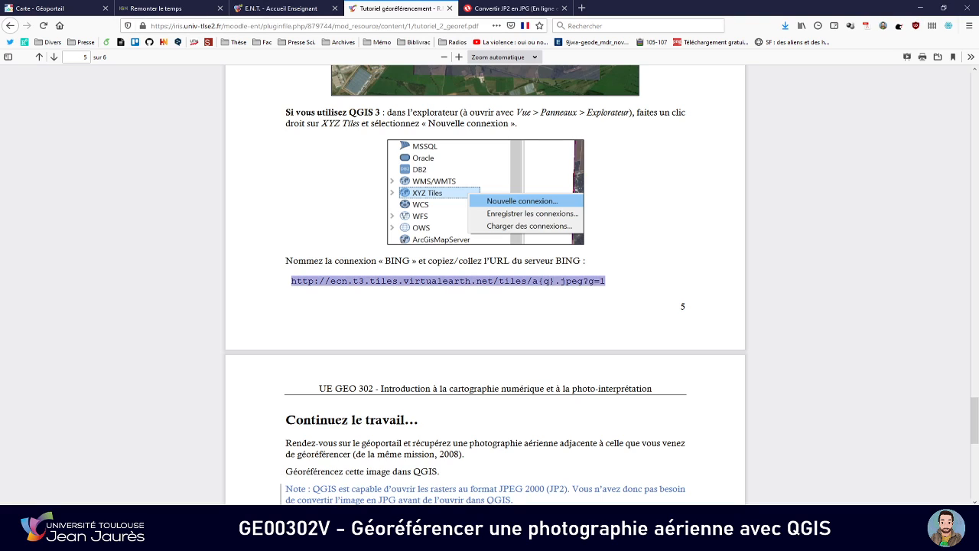
{"action": "key", "text": "alt+Tab"}
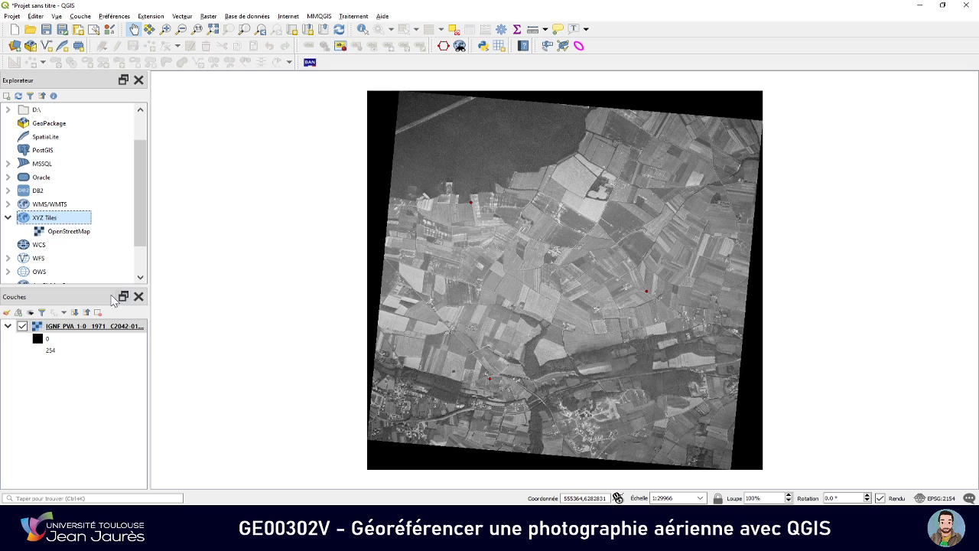
{"action": "right_click", "coordinate": [73, 221]}
{"action": "left_click", "coordinate": [103, 229]}
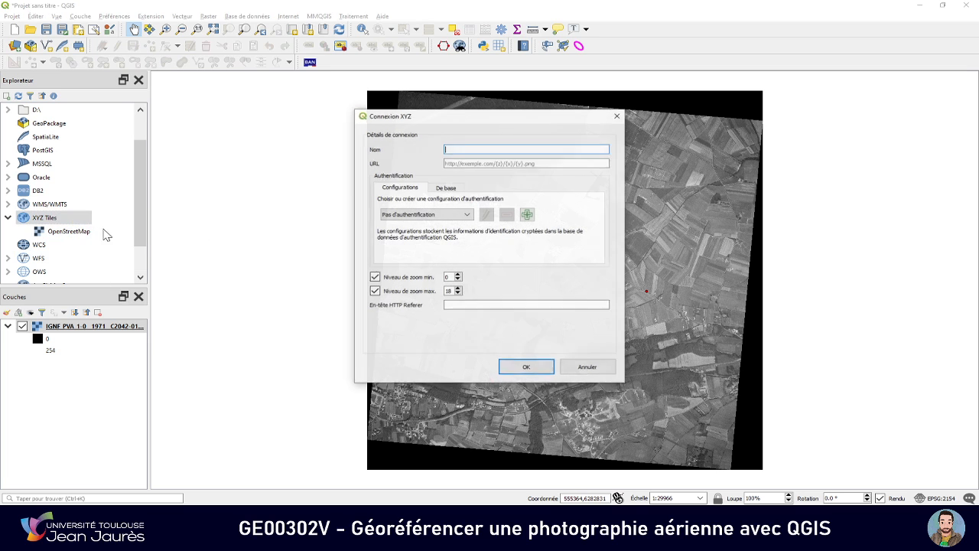
{"action": "type", "text": "BING AERIAL"}
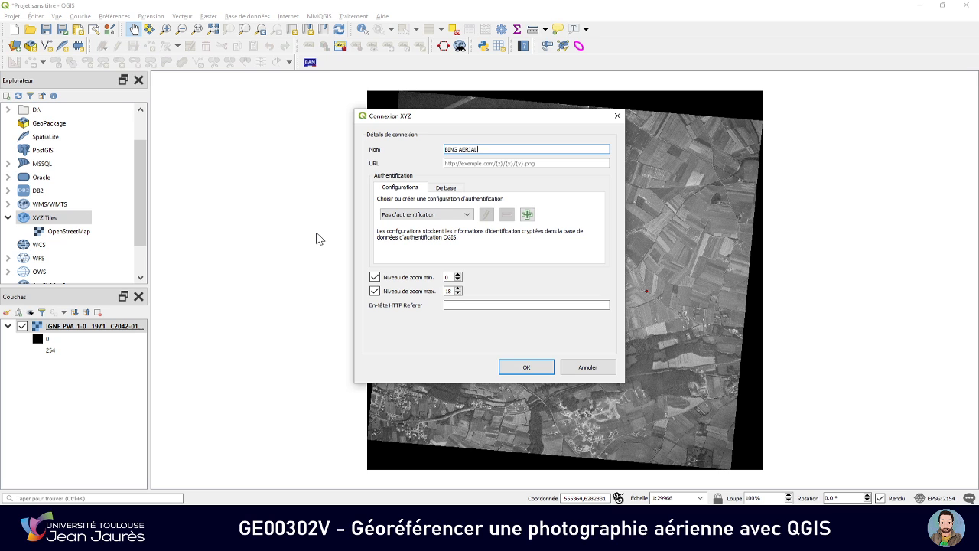
{"action": "left_click", "coordinate": [489, 163]}
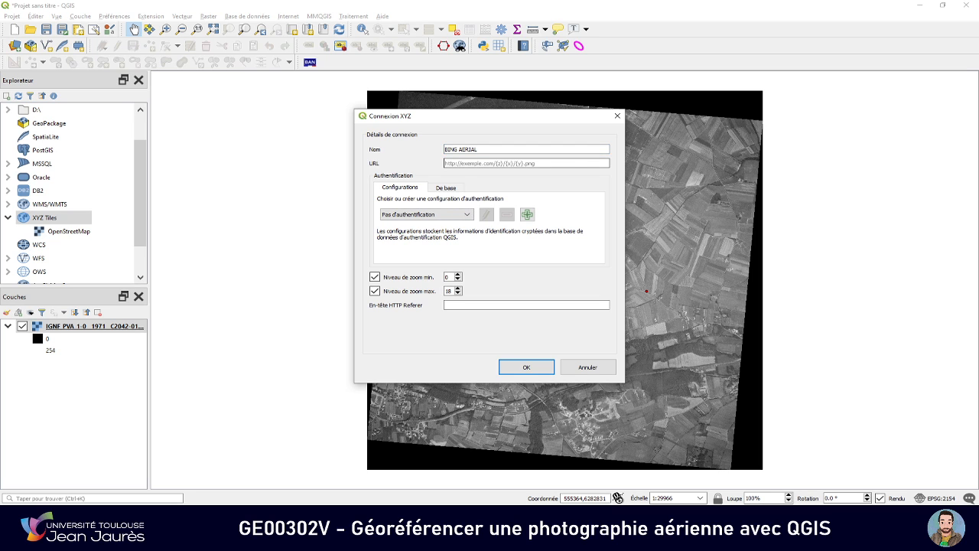
{"action": "type", "text": "http://ecn.t3.tiles.virtualearth.net/tiles/a{q}.jpeg?g=1"}
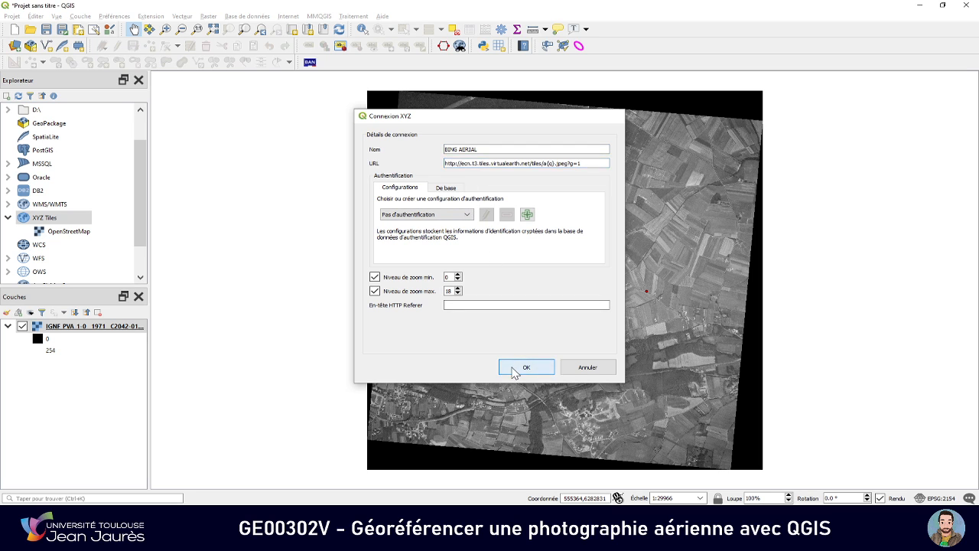
{"action": "left_click", "coordinate": [512, 369]}
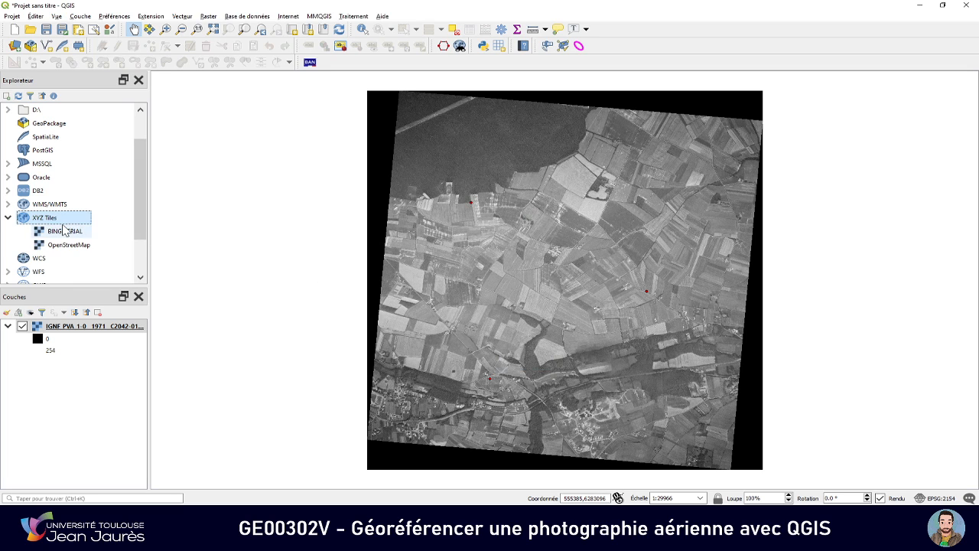
Add the BING AERIAL layer to the project beneath the georeferenced 1971 photo
{"action": "left_click_drag", "start_coordinate": [64, 231], "coordinate": [88, 386]}
{"action": "left_click", "coordinate": [140, 326]}
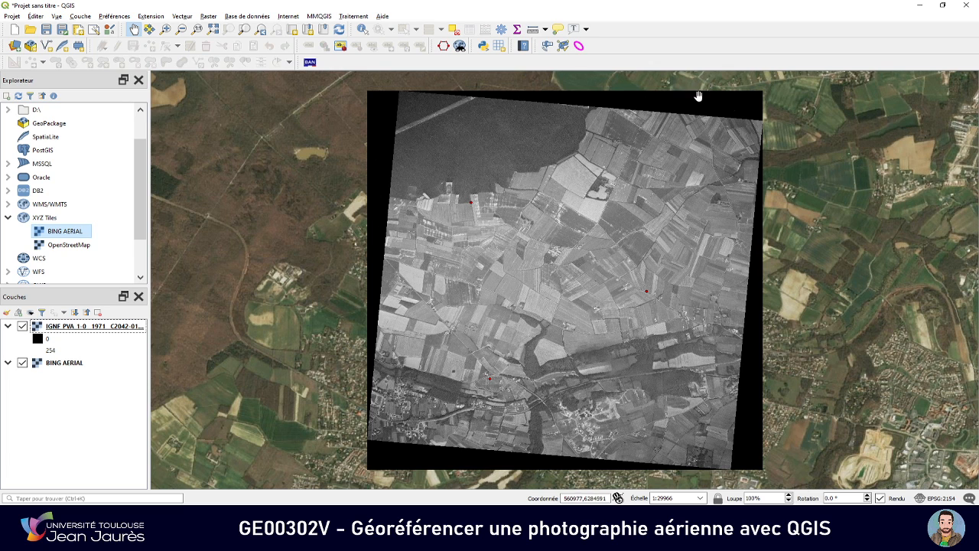
Hide the georeferenced photo's black borders by adding a custom transparency rule from 0 to 0 at 100% in its layer properties
{"action": "left_click", "coordinate": [52, 330]}
{"action": "right_click", "coordinate": [46, 331]}
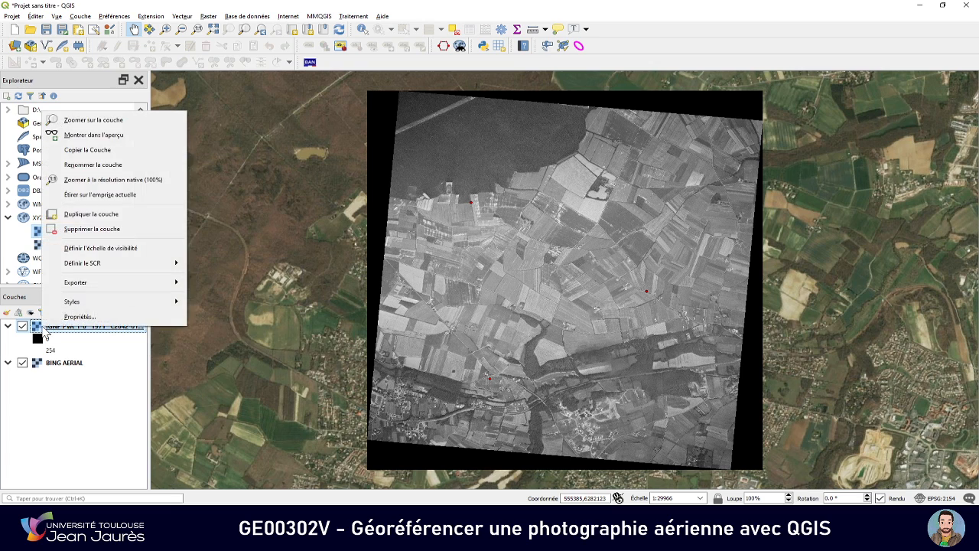
{"action": "left_click", "coordinate": [72, 320]}
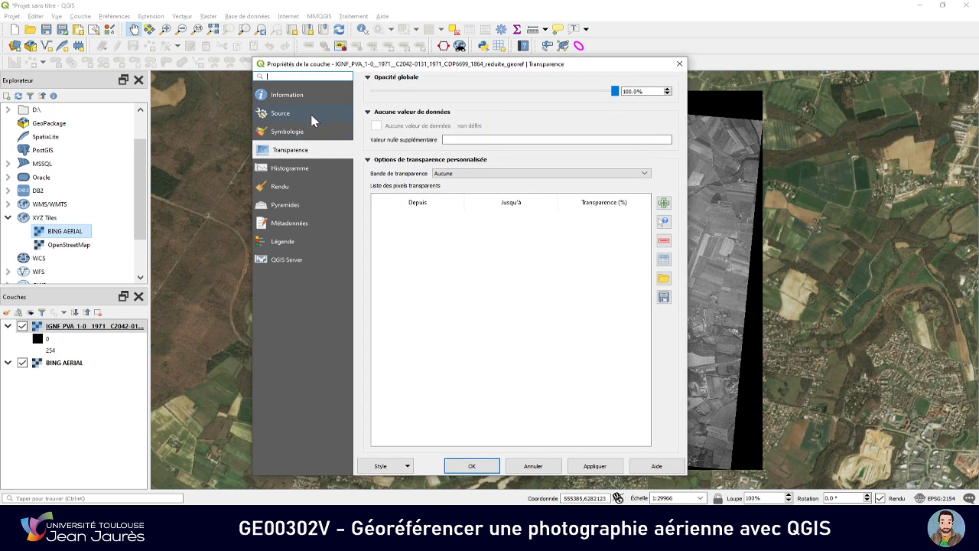
{"action": "left_click", "coordinate": [312, 96]}
{"action": "left_click", "coordinate": [305, 149]}
{"action": "left_click", "coordinate": [664, 204]}
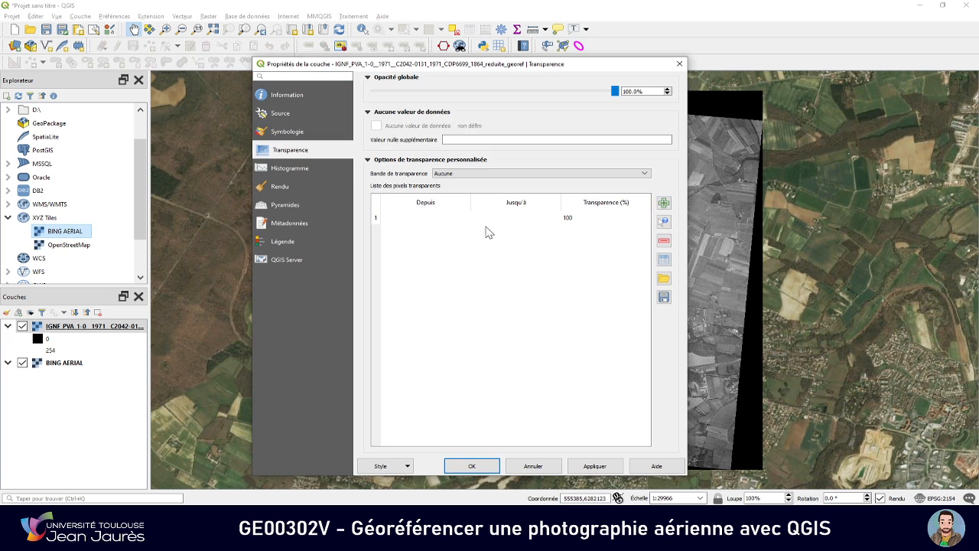
{"action": "double_click", "coordinate": [451, 217]}
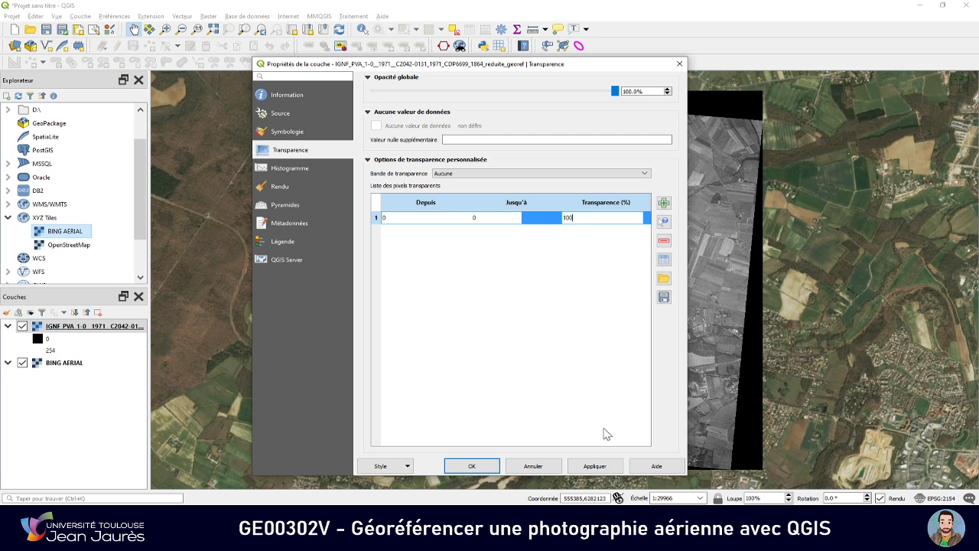
{"action": "left_click", "coordinate": [595, 465]}
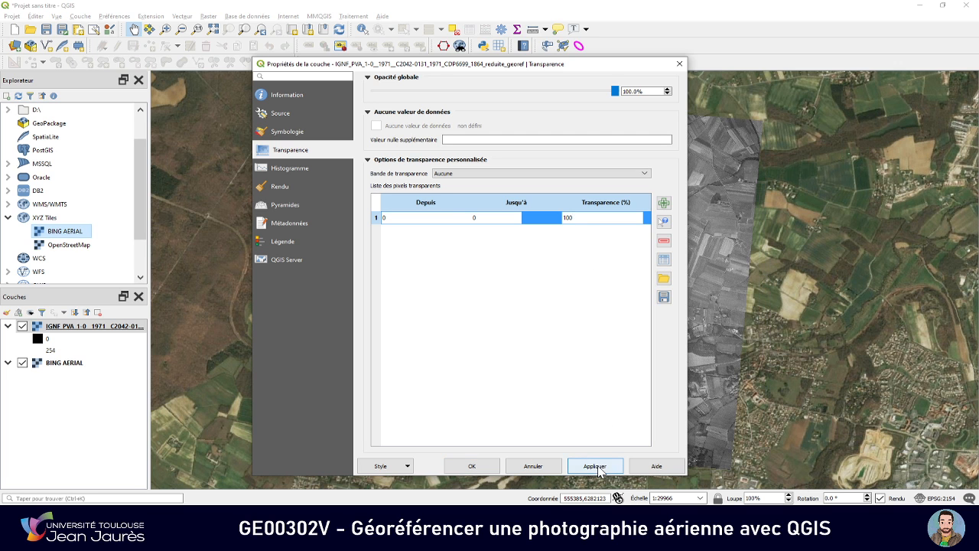
{"action": "left_click", "coordinate": [489, 467]}
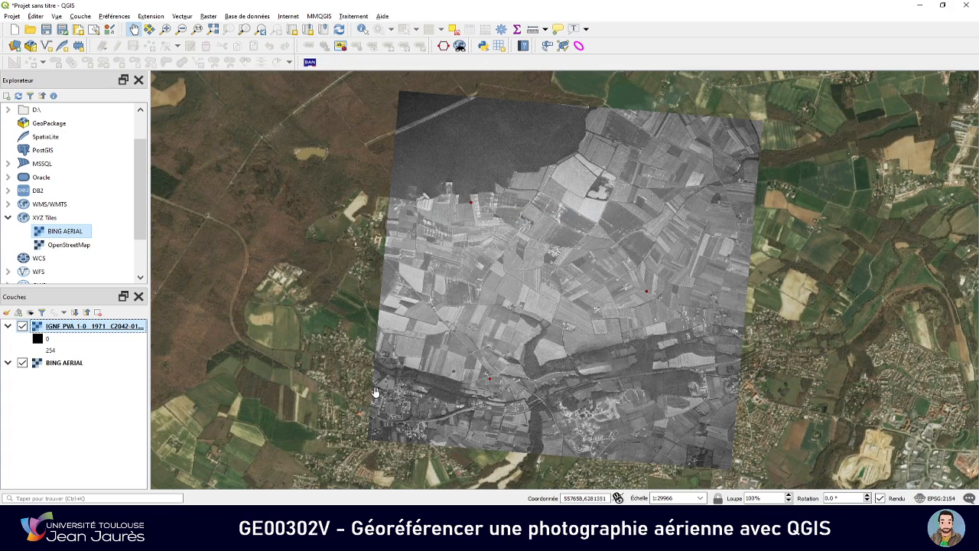
Compare the 1971 photo with the Bing imagery around the housing estate near its southern edge by toggling the photo's visibility
{"action": "left_click_drag", "start_coordinate": [475, 404], "coordinate": [481, 328]}
{"action": "scroll", "coordinate": [587, 339], "scroll_direction": "up", "scroll_amount": 1}
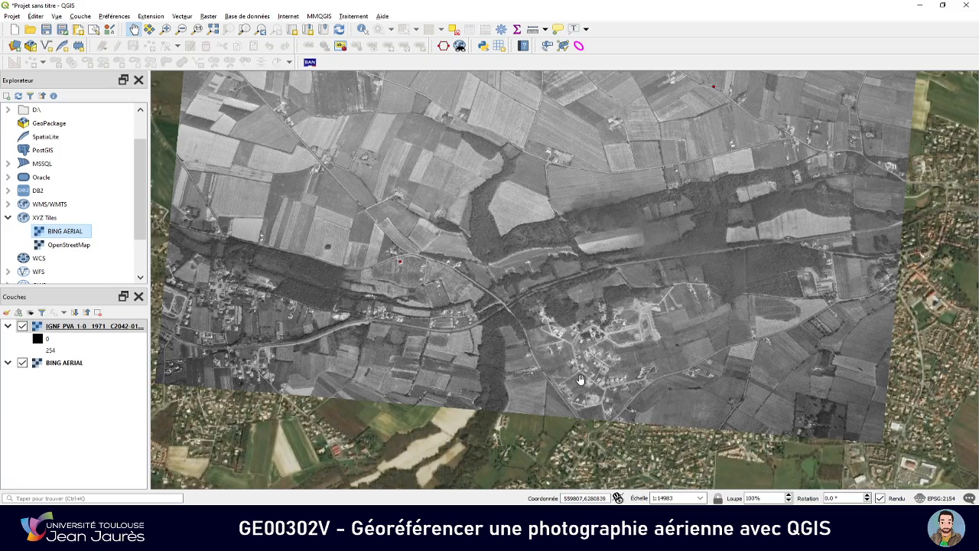
{"action": "left_click_drag", "start_coordinate": [583, 378], "coordinate": [628, 327]}
{"action": "scroll", "coordinate": [628, 327], "scroll_direction": "up", "scroll_amount": 1}
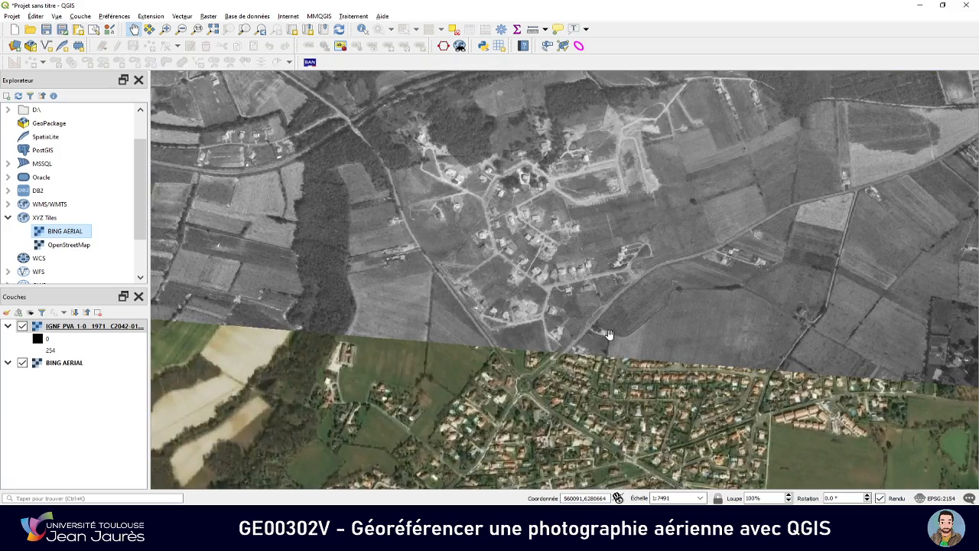
{"action": "scroll", "coordinate": [569, 338], "scroll_direction": "up", "scroll_amount": 1}
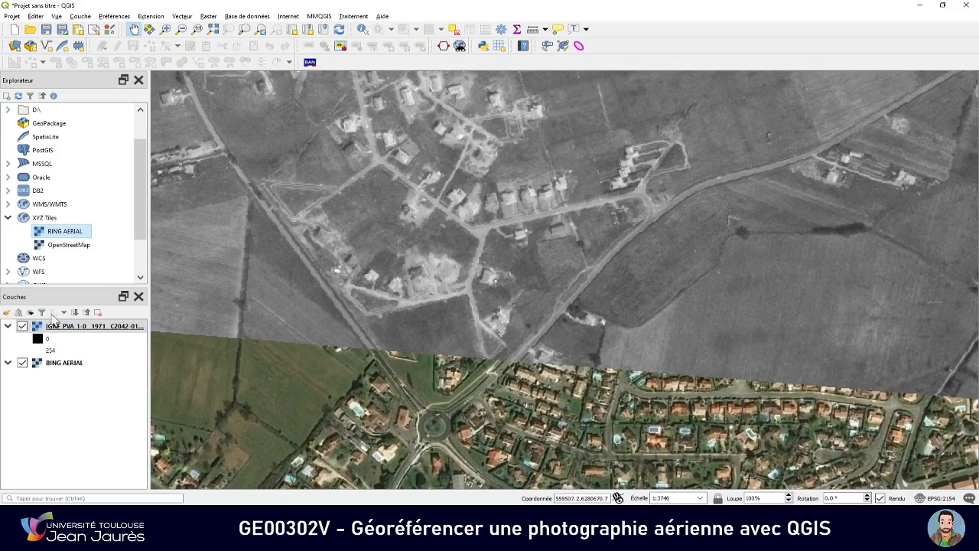
{"action": "left_click", "coordinate": [22, 326]}
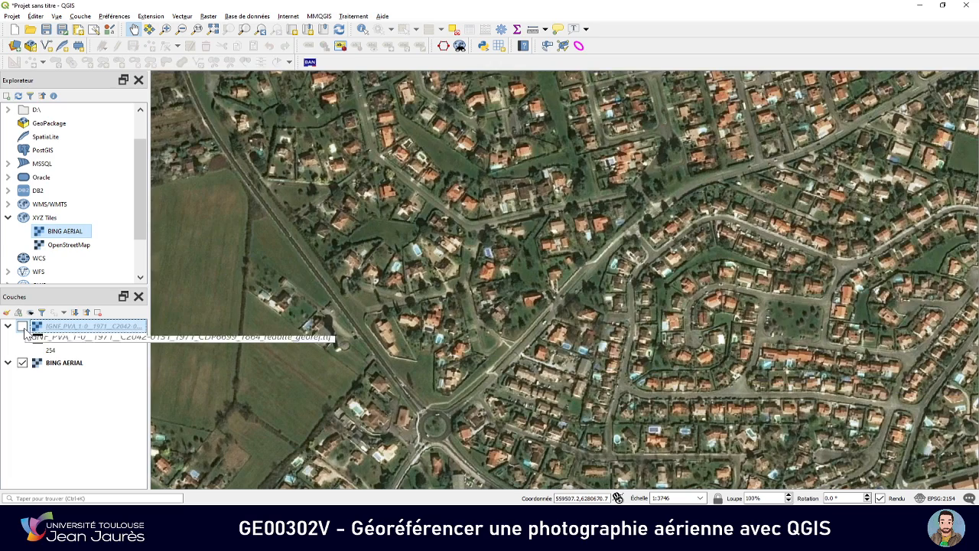
{"action": "left_click", "coordinate": [22, 326]}
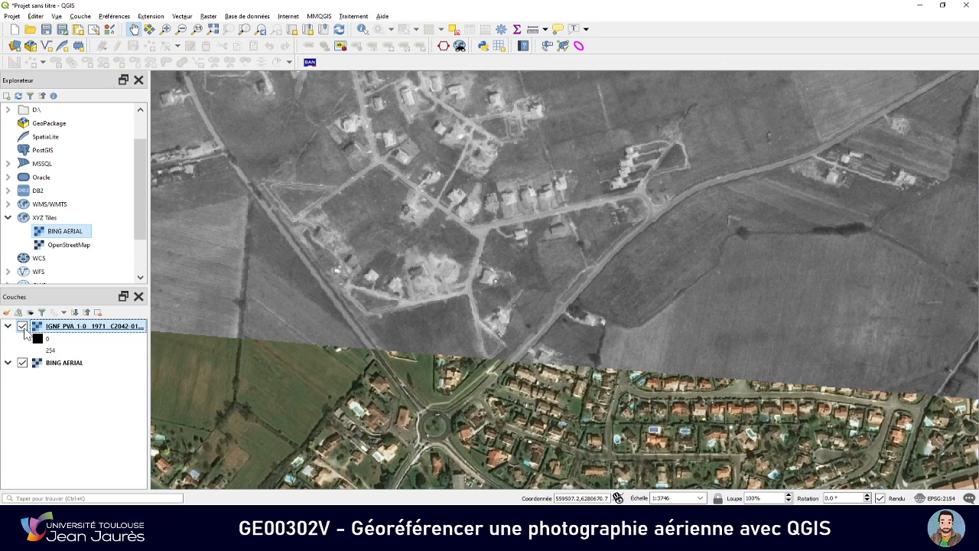
{"action": "left_click", "coordinate": [22, 326]}
{"action": "left_click", "coordinate": [22, 326]}
Examine how the road crossing the photo's southern edge lines up with the Bing imagery, then return to the wider overview
{"action": "scroll", "coordinate": [349, 367], "scroll_direction": "up", "scroll_amount": 1}
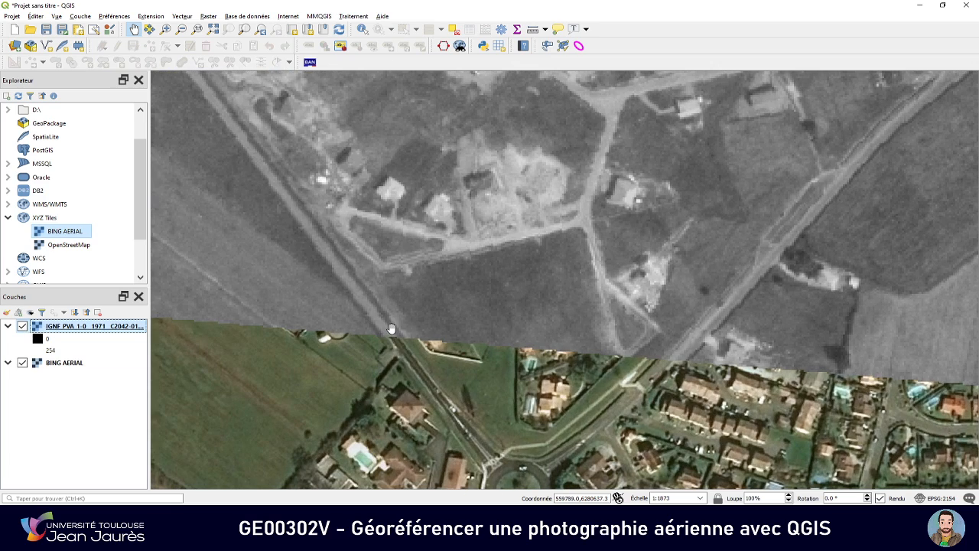
{"action": "scroll", "coordinate": [391, 326], "scroll_direction": "up", "scroll_amount": 1}
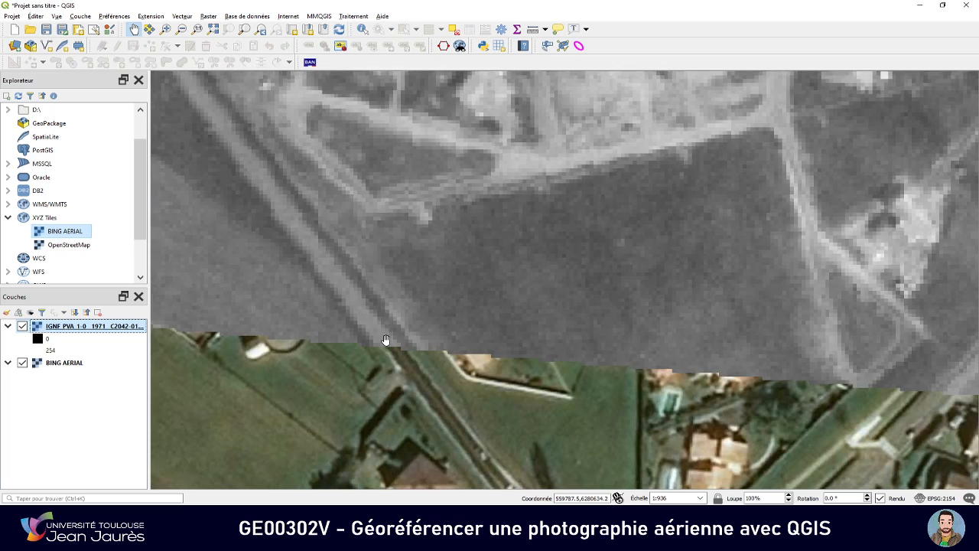
{"action": "left_click_drag", "start_coordinate": [385, 352], "coordinate": [411, 336]}
{"action": "scroll", "coordinate": [411, 336], "scroll_direction": "down", "scroll_amount": 2}
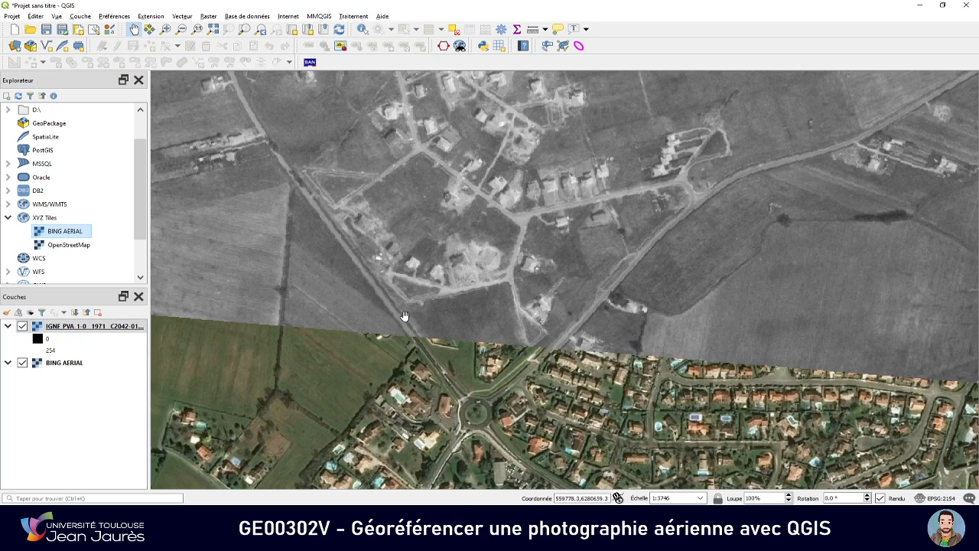
{"action": "scroll", "coordinate": [482, 335], "scroll_direction": "down", "scroll_amount": 2}
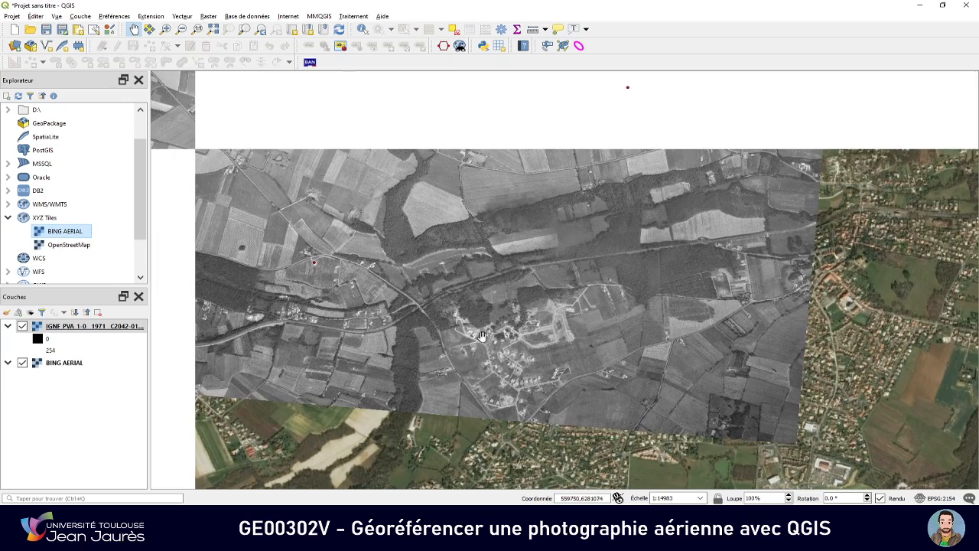
Examine how the 1971 photo's northwestern forest and field edge lines up with the surrounding Bing imagery, from close-up to overview
{"action": "scroll", "coordinate": [482, 335], "scroll_direction": "down", "scroll_amount": 1}
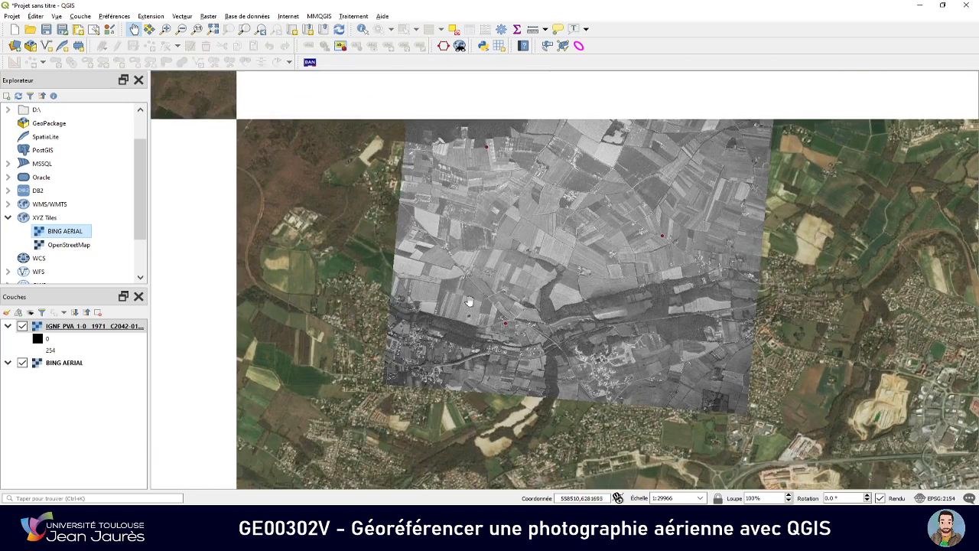
{"action": "scroll", "coordinate": [469, 301], "scroll_direction": "up", "scroll_amount": 1}
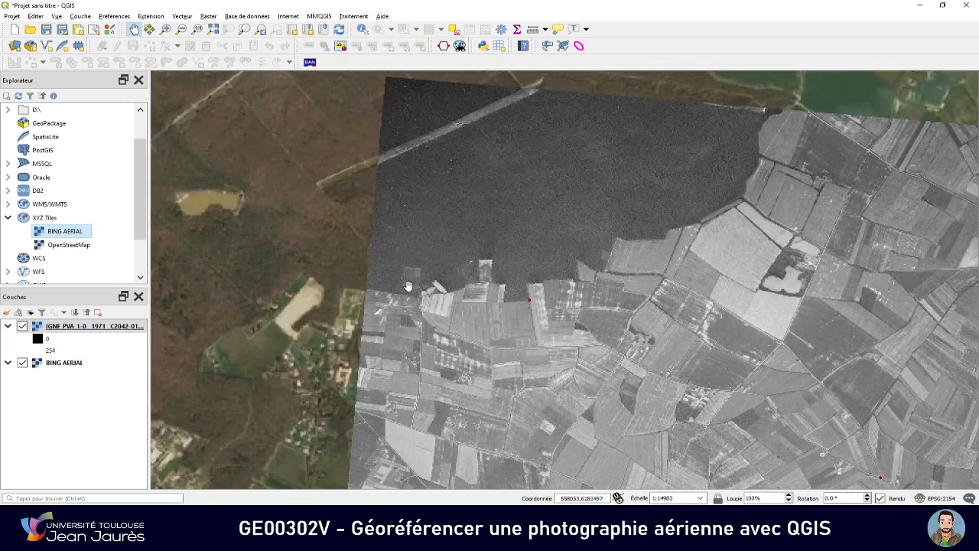
{"action": "scroll", "coordinate": [390, 288], "scroll_direction": "up", "scroll_amount": 2}
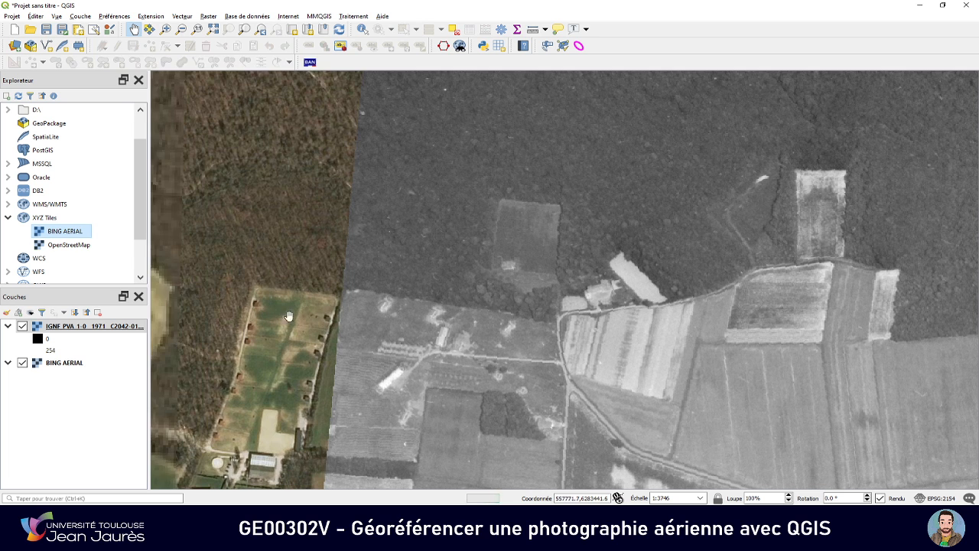
{"action": "scroll", "coordinate": [345, 293], "scroll_direction": "up", "scroll_amount": 3}
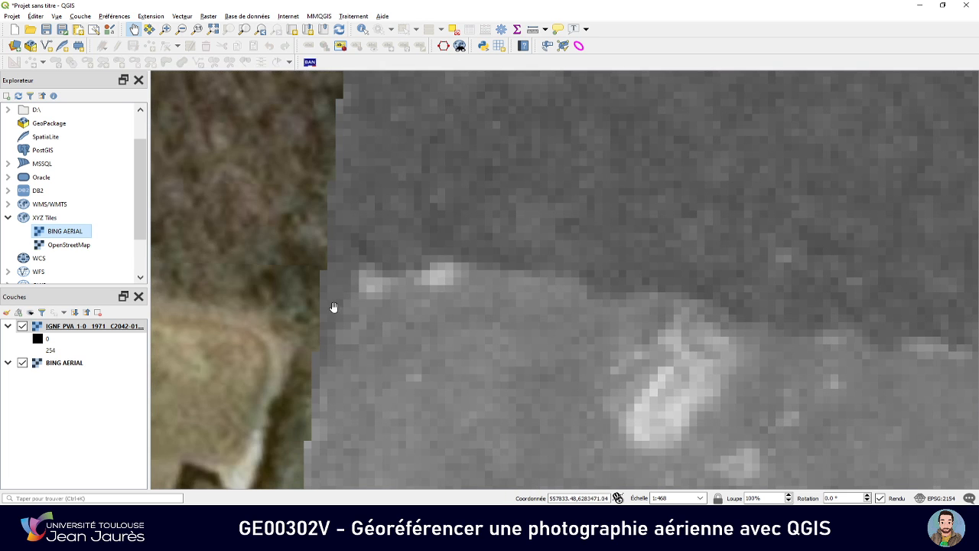
{"action": "scroll", "coordinate": [338, 287], "scroll_direction": "down", "scroll_amount": 5}
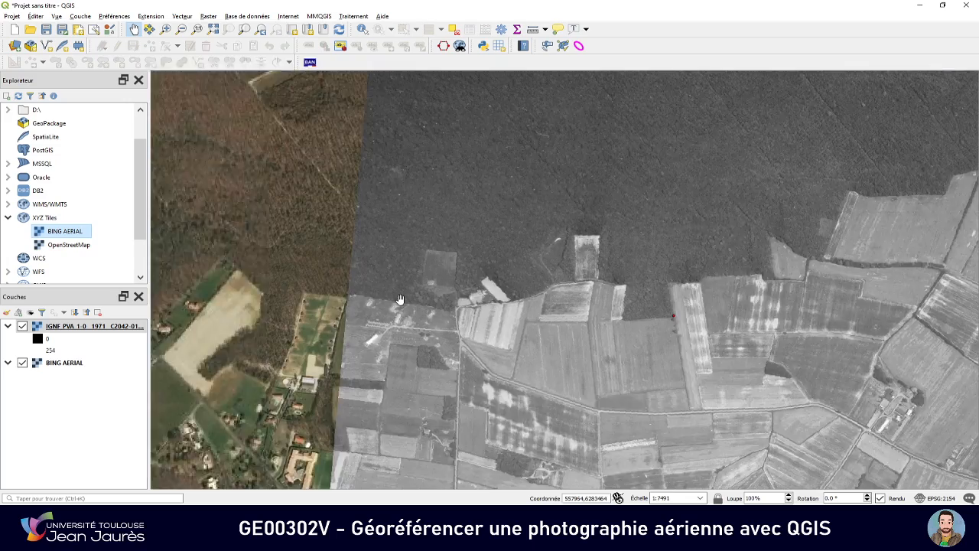
{"action": "scroll", "coordinate": [481, 296], "scroll_direction": "down", "scroll_amount": 1}
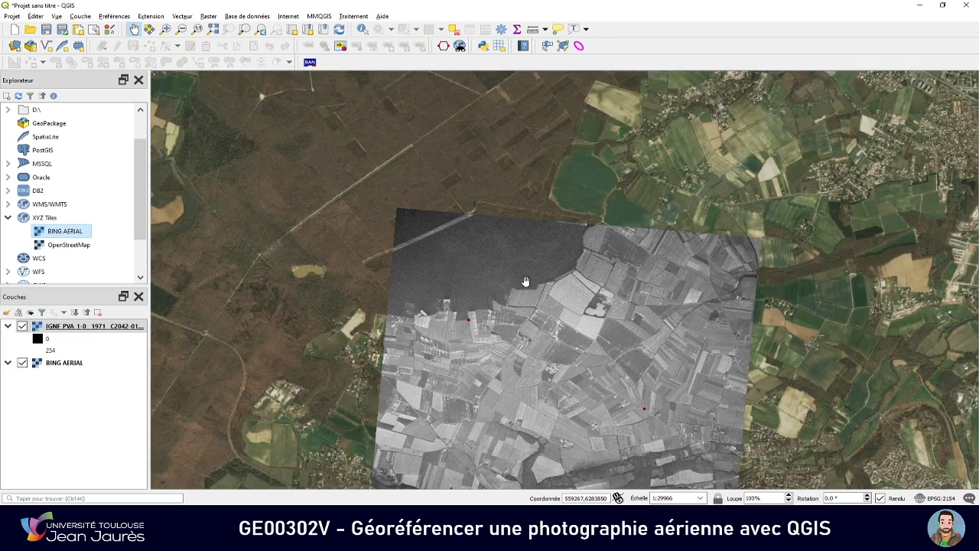
{"action": "left_click_drag", "start_coordinate": [523, 297], "coordinate": [487, 215]}
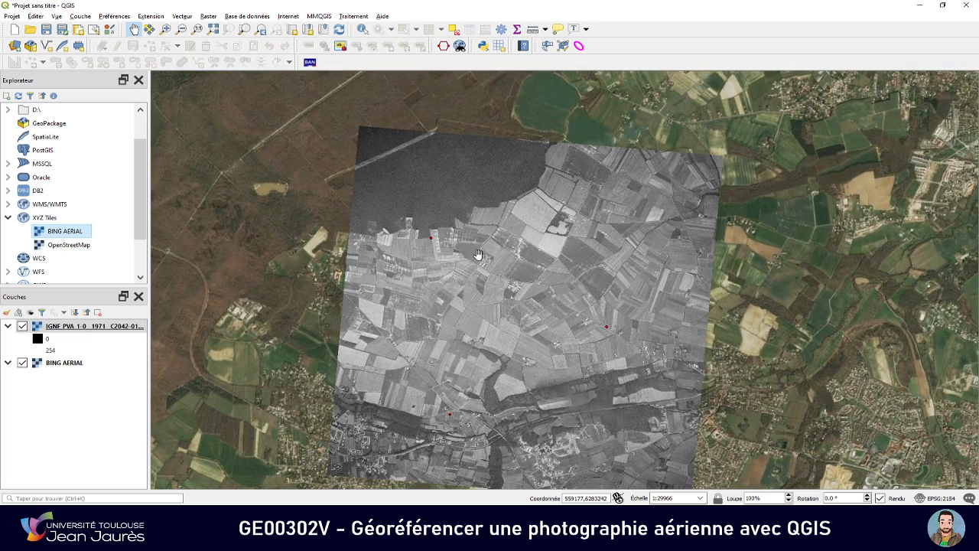
Compare the whole 1971 photo with the Bing imagery beneath it by toggling the photo's visibility off and on
{"action": "left_click", "coordinate": [22, 327]}
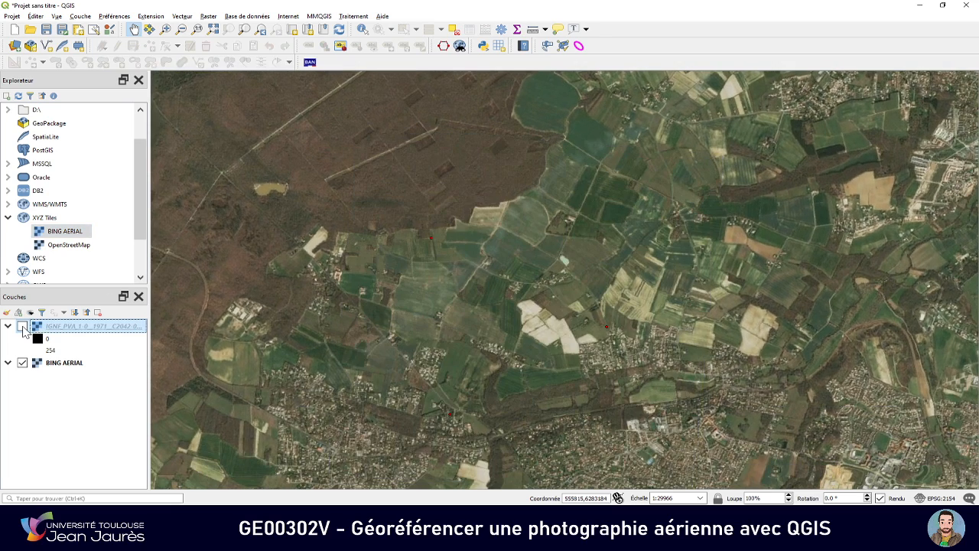
{"action": "left_click", "coordinate": [22, 326]}
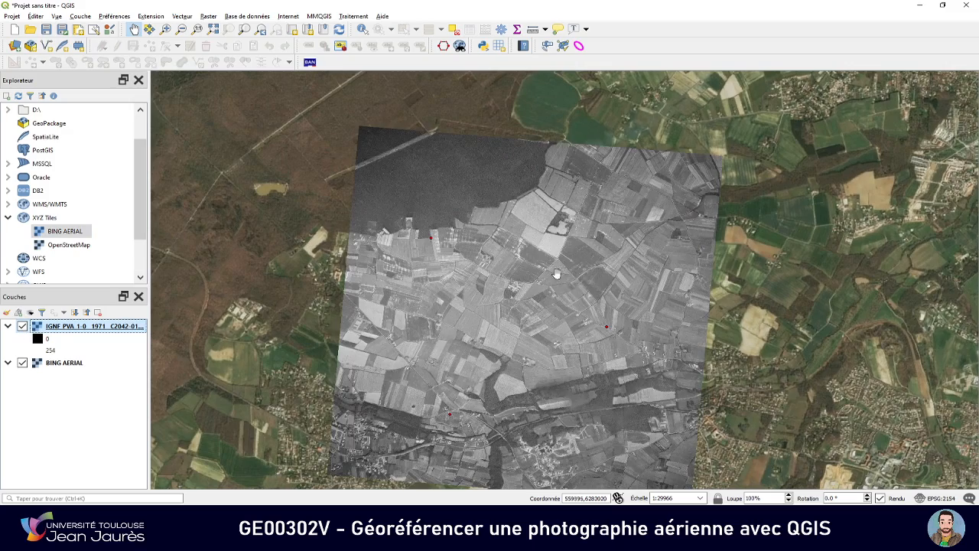
{"action": "scroll", "coordinate": [574, 270], "scroll_direction": "down", "scroll_amount": 1}
{"action": "left_click_drag", "start_coordinate": [531, 287], "coordinate": [403, 273]}
{"action": "scroll", "coordinate": [337, 291], "scroll_direction": "up", "scroll_amount": 1}
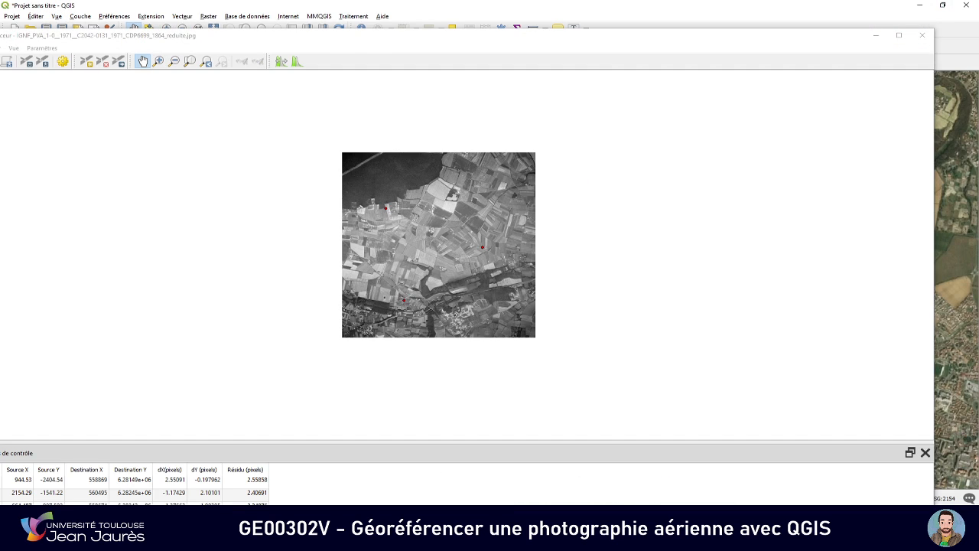
Return to the maximized Georeferencer and review the dialog for saving the GCP points as a .points file, leaving without saving
{"action": "double_click", "coordinate": [559, 35]}
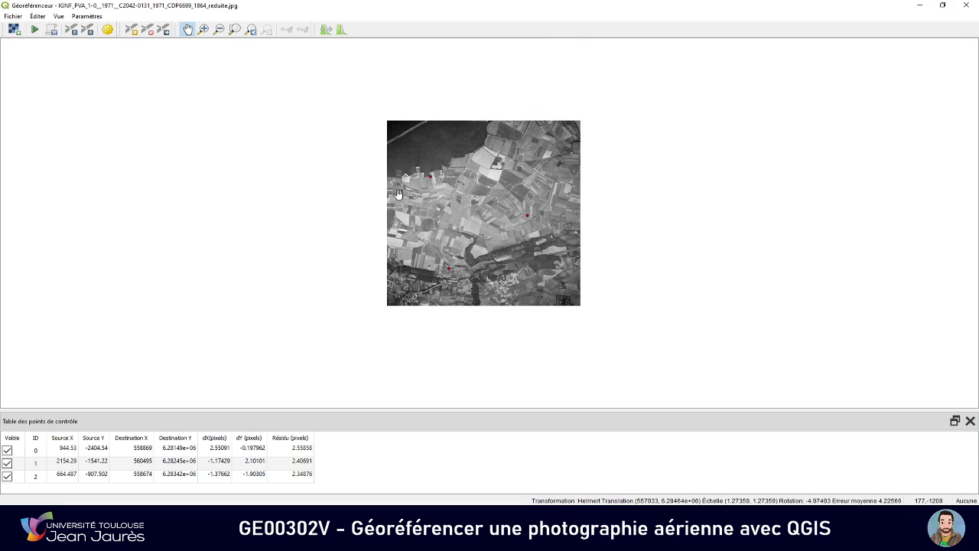
{"action": "left_click", "coordinate": [15, 17]}
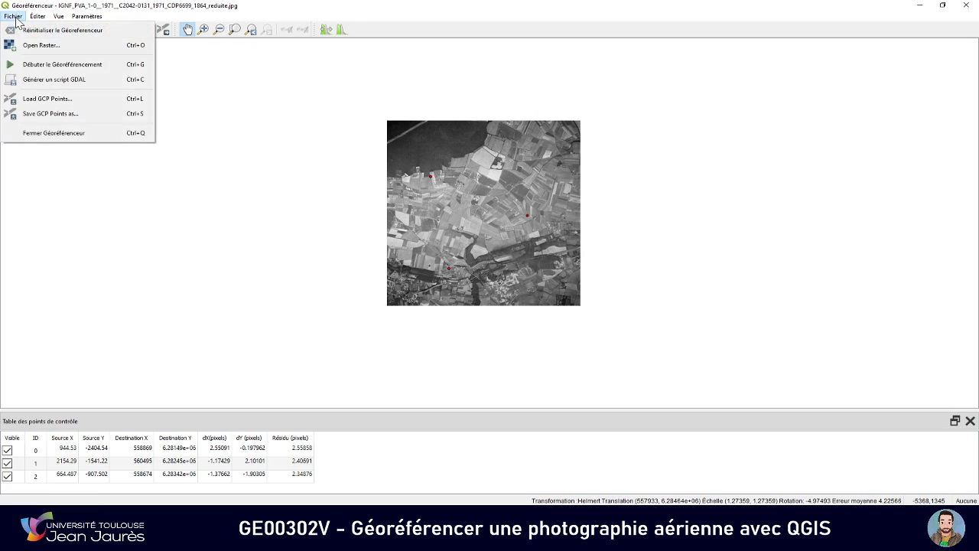
{"action": "left_click", "coordinate": [105, 122]}
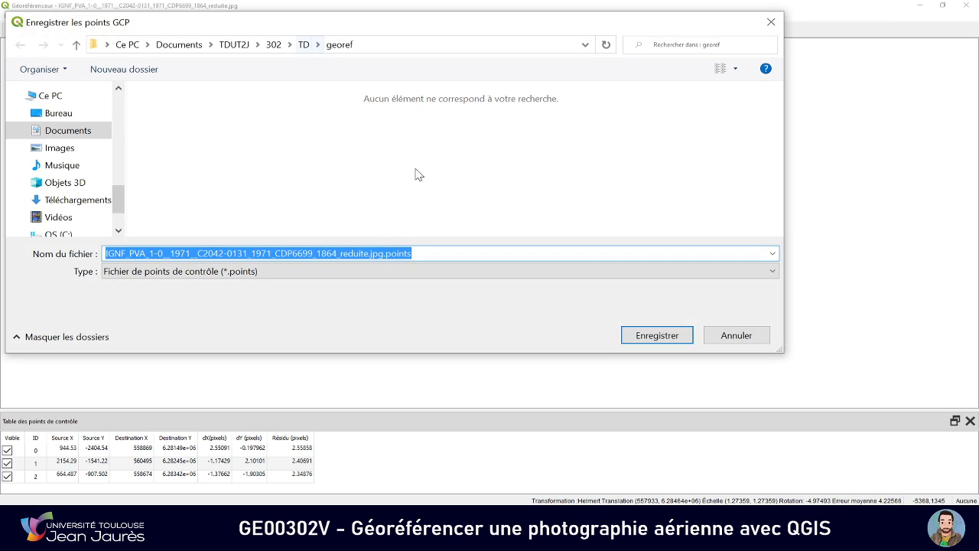
{"action": "left_click", "coordinate": [383, 254]}
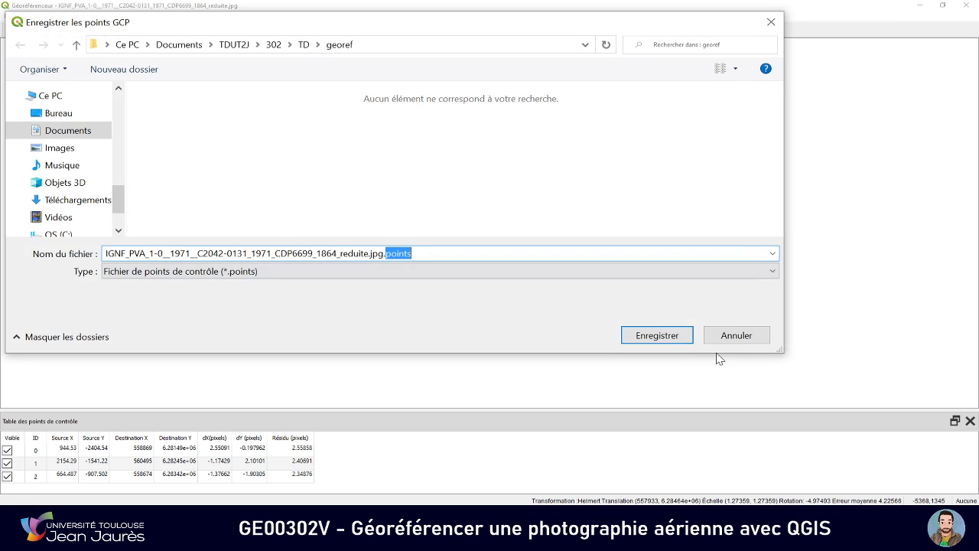
{"action": "left_click", "coordinate": [736, 337]}
Reset the Georeferencer, clearing all of its control points
{"action": "left_click", "coordinate": [13, 16]}
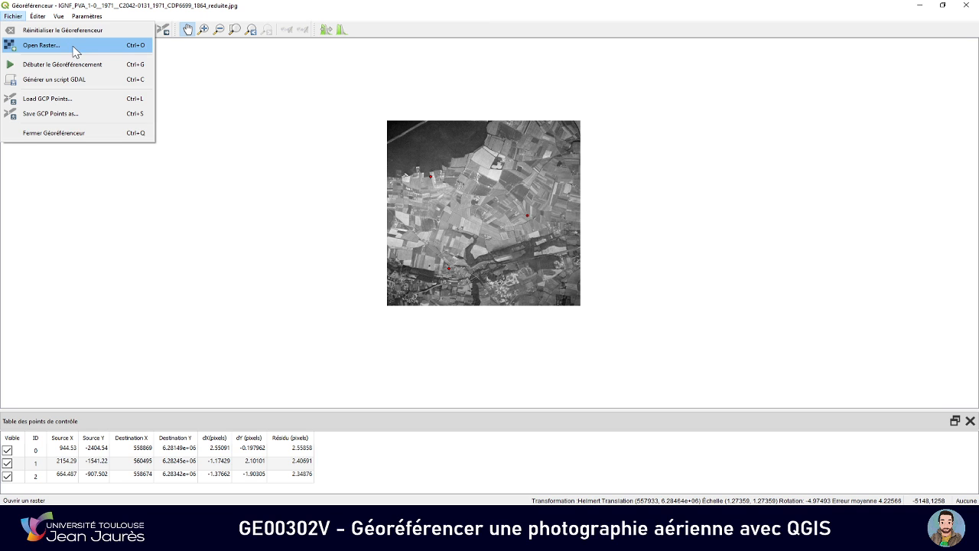
{"action": "left_click", "coordinate": [106, 31]}
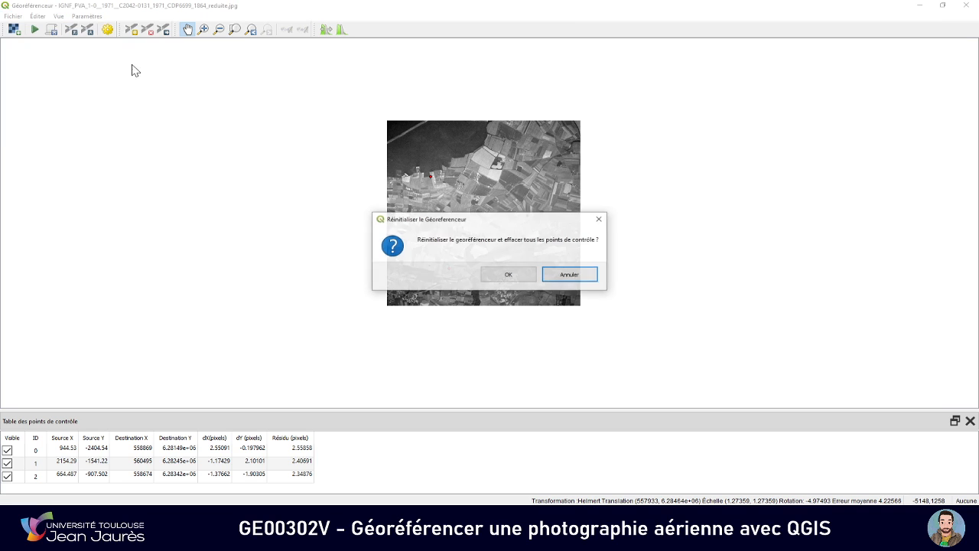
{"action": "left_click", "coordinate": [503, 274]}
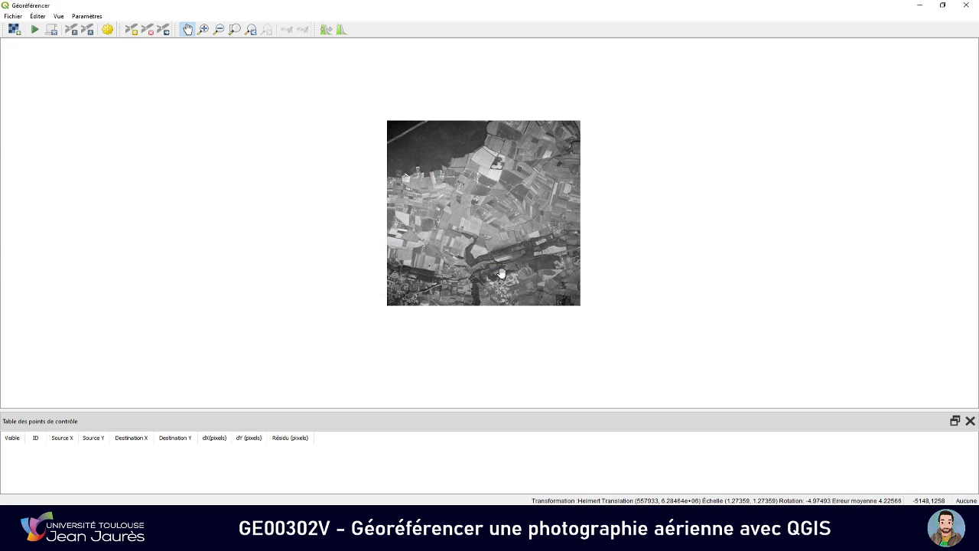
Load the raster IGNF_PVA_1-0__1971__C2042-0131_1971_CDP6699_1865_reduite.jpg from the georef folder into the Georeferencer
{"action": "left_click", "coordinate": [14, 30]}
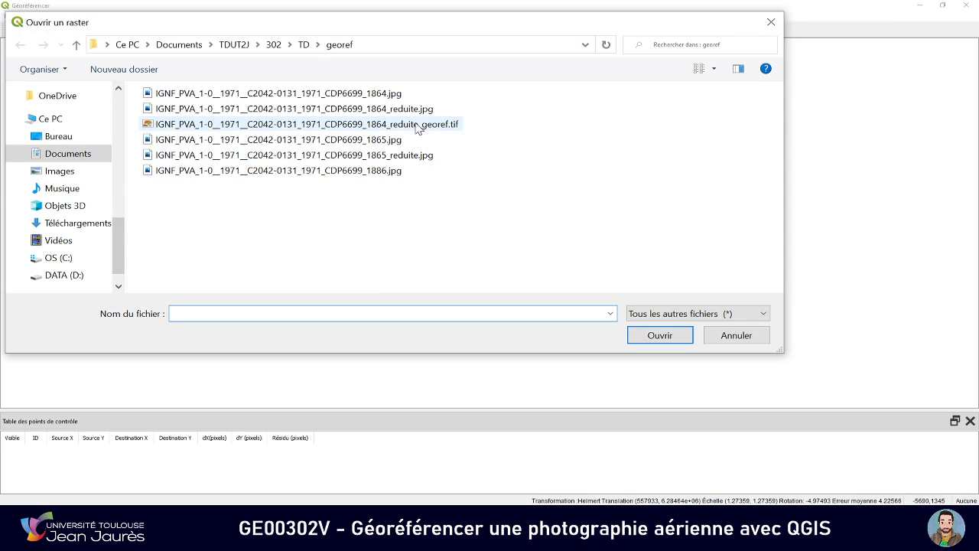
{"action": "left_click", "coordinate": [411, 158]}
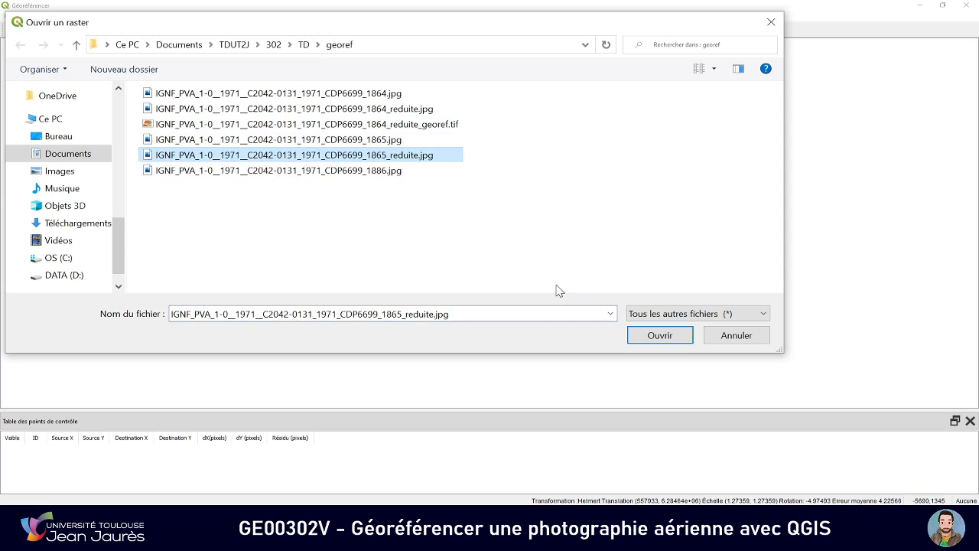
{"action": "left_click", "coordinate": [643, 335]}
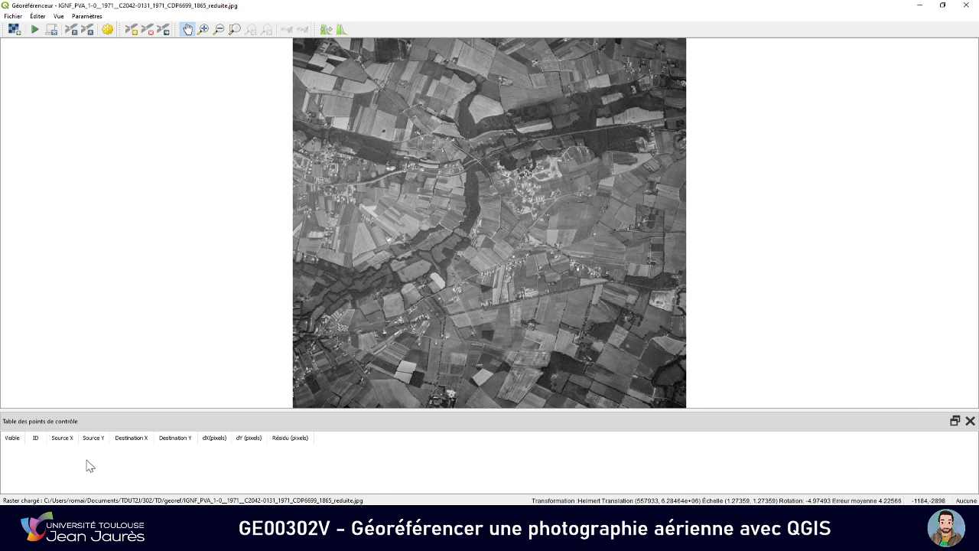
Switch to the Géoportail map in the browser and survey the built-up area southeast of the forest
{"action": "key", "text": "alt+Tab"}
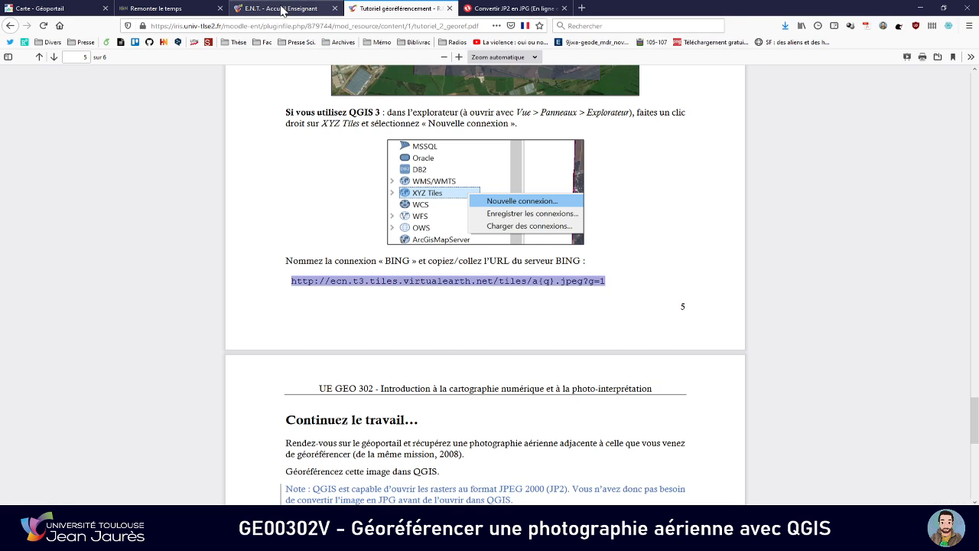
{"action": "left_click", "coordinate": [279, 9]}
{"action": "left_click", "coordinate": [183, 8]}
{"action": "left_click", "coordinate": [35, 9]}
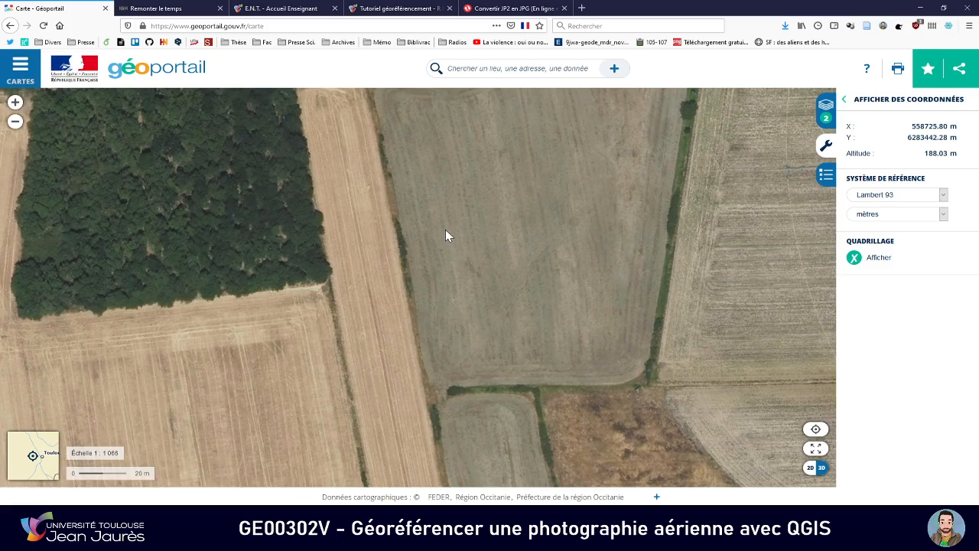
{"action": "scroll", "coordinate": [445, 229], "scroll_direction": "down", "scroll_amount": 2}
{"action": "scroll", "coordinate": [434, 226], "scroll_direction": "down", "scroll_amount": 4}
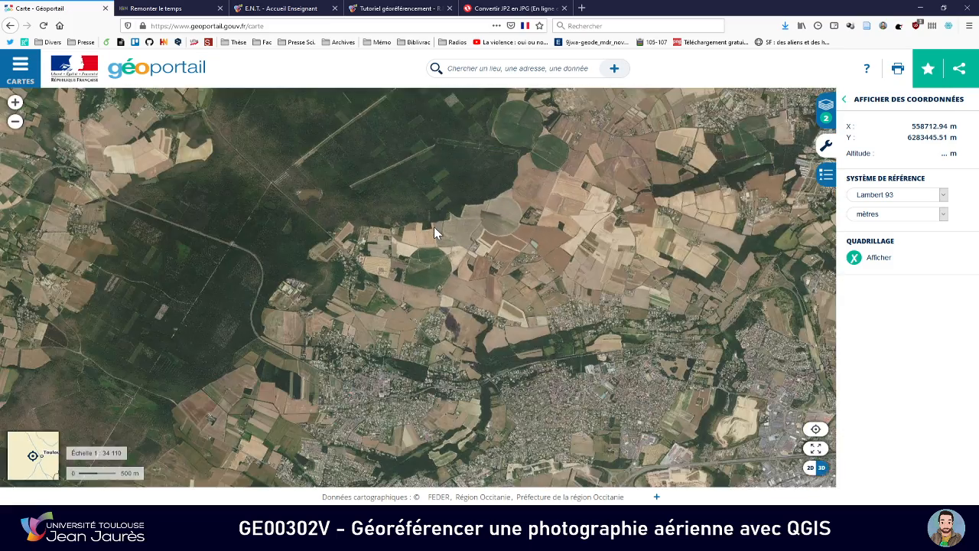
{"action": "scroll", "coordinate": [429, 268], "scroll_direction": "up", "scroll_amount": 2}
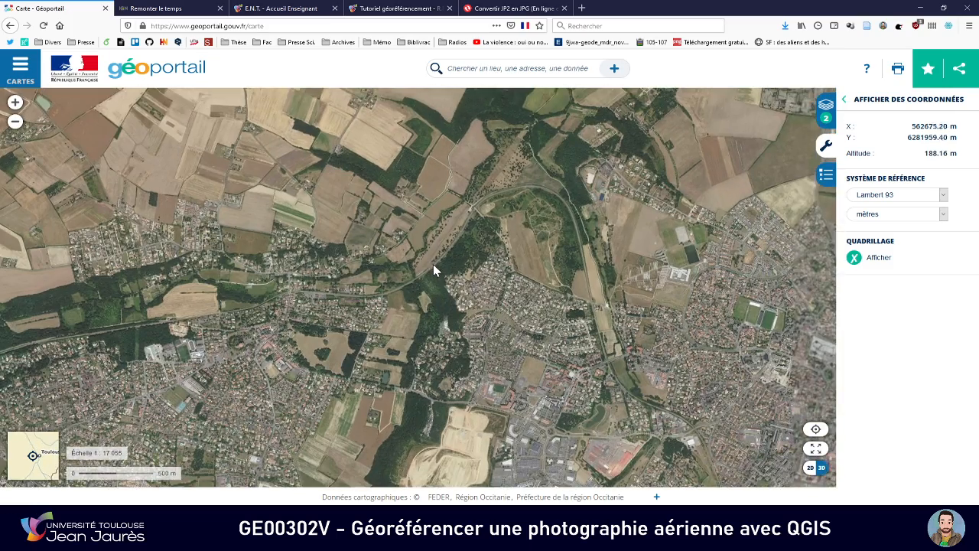
{"action": "left_click_drag", "start_coordinate": [433, 264], "coordinate": [429, 285]}
Compare the 1865 photo in the Georeferencer with the Géoportail imagery to find the area that the photo covers
{"action": "key", "text": "alt+Tab"}
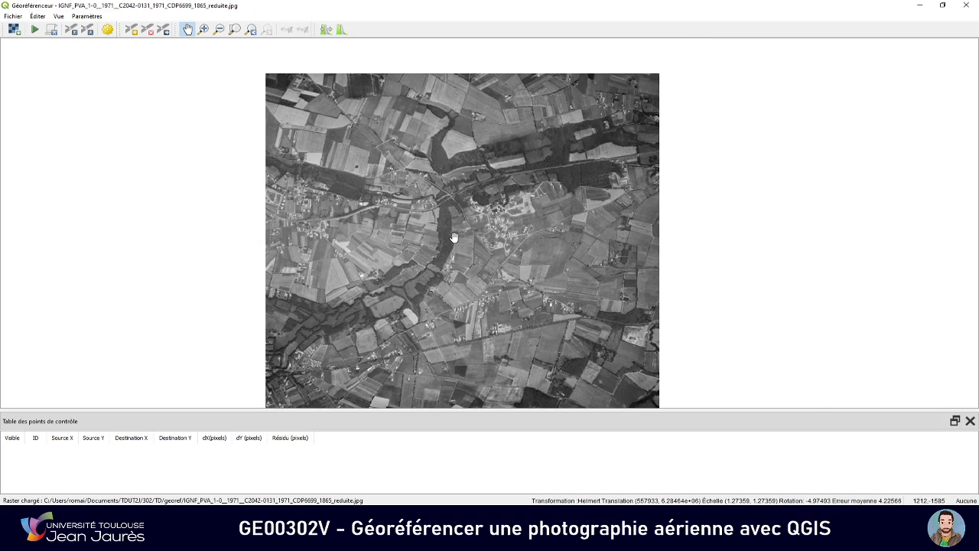
{"action": "key", "text": "alt+Tab"}
{"action": "left_click_drag", "start_coordinate": [401, 242], "coordinate": [457, 236]}
{"action": "key", "text": "alt+Tab"}
{"action": "key", "text": "alt+Tab"}
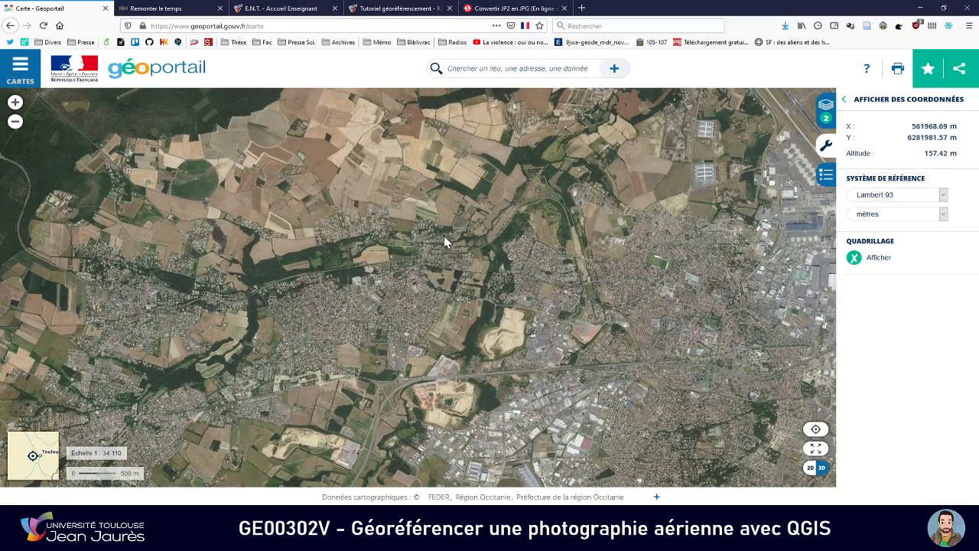
{"action": "left_click_drag", "start_coordinate": [444, 236], "coordinate": [511, 229]}
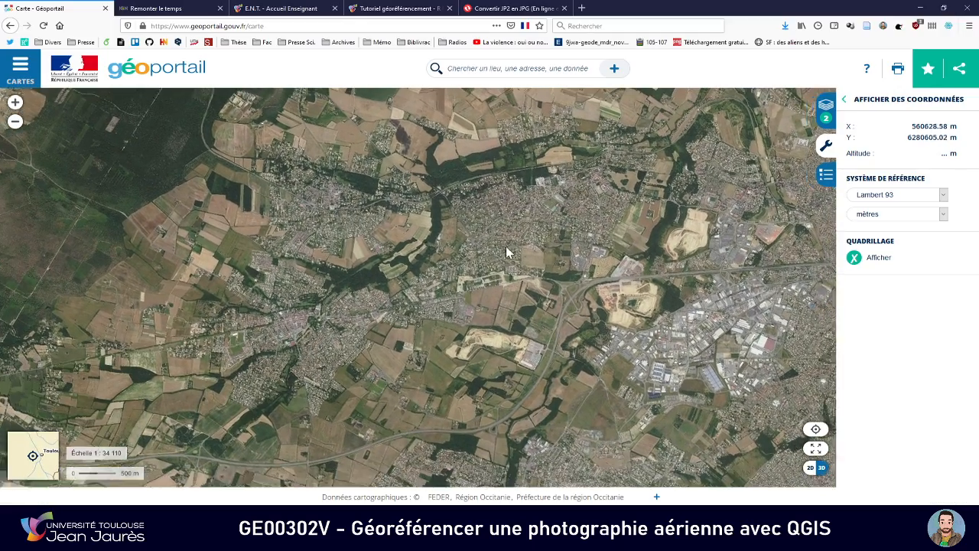
{"action": "left_click_drag", "start_coordinate": [659, 141], "coordinate": [578, 199]}
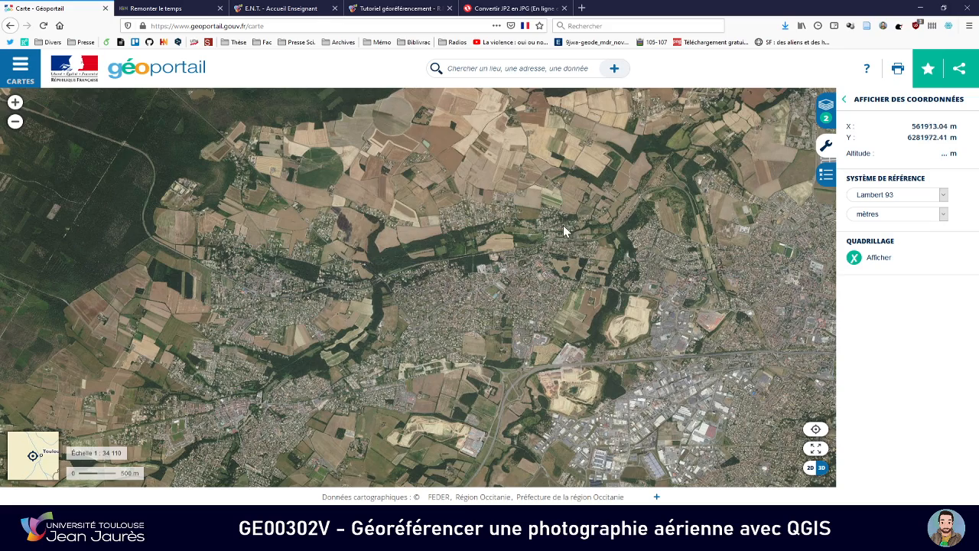
{"action": "key", "text": "alt+Tab"}
{"action": "key", "text": "alt+Tab"}
Match the curved wooded strip beside the housing estate between the Géoportail imagery and the 1865 photo
{"action": "key", "text": "alt+Tab"}
{"action": "left_click_drag", "start_coordinate": [449, 231], "coordinate": [470, 227]}
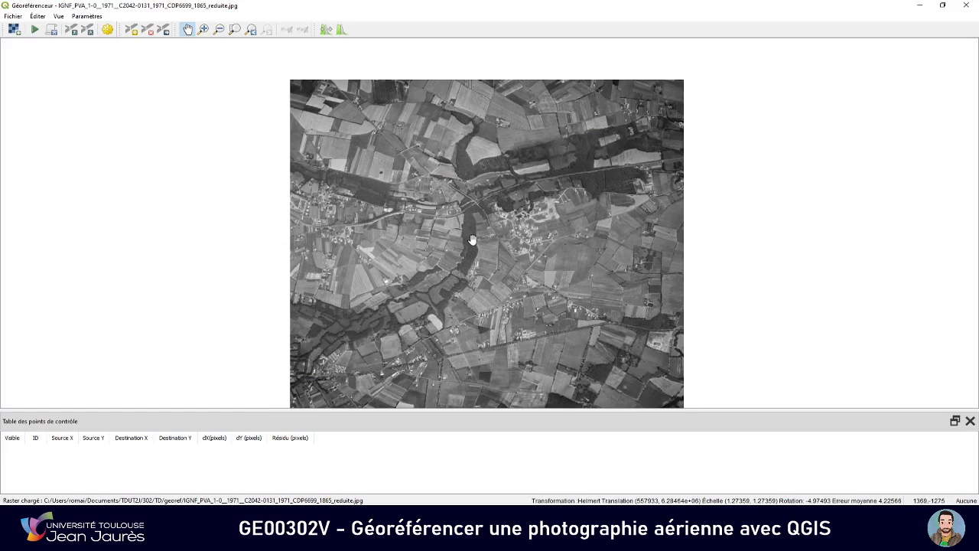
{"action": "key", "text": "alt+Tab"}
{"action": "left_click_drag", "start_coordinate": [383, 289], "coordinate": [447, 239]}
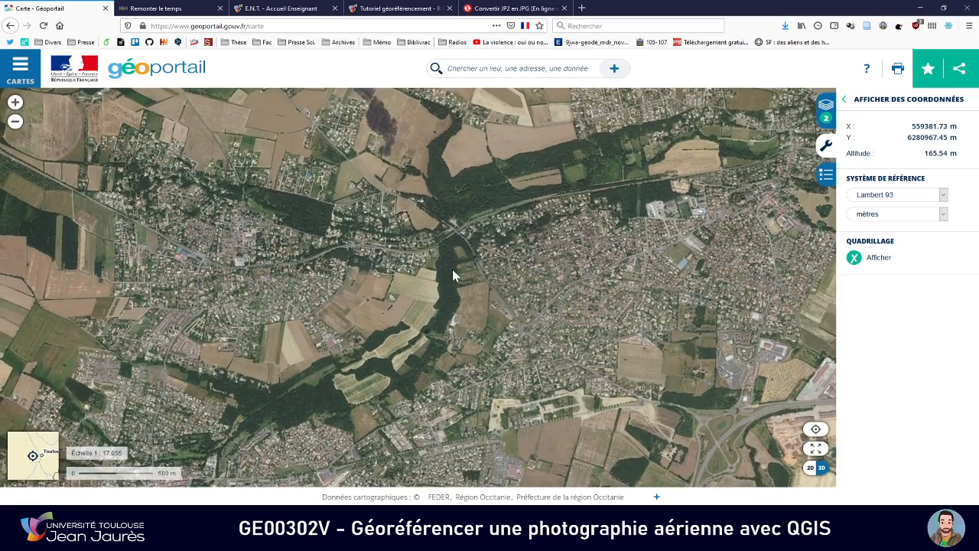
{"action": "key", "text": "alt+Tab"}
{"action": "key", "text": "alt+Tab"}
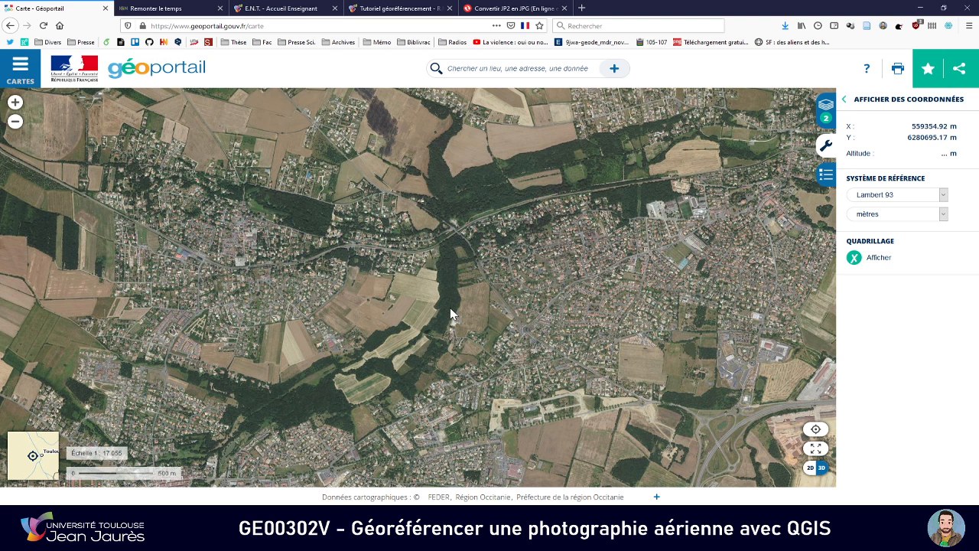
{"action": "key", "text": "alt+Tab"}
{"action": "left_click_drag", "start_coordinate": [479, 258], "coordinate": [453, 259]}
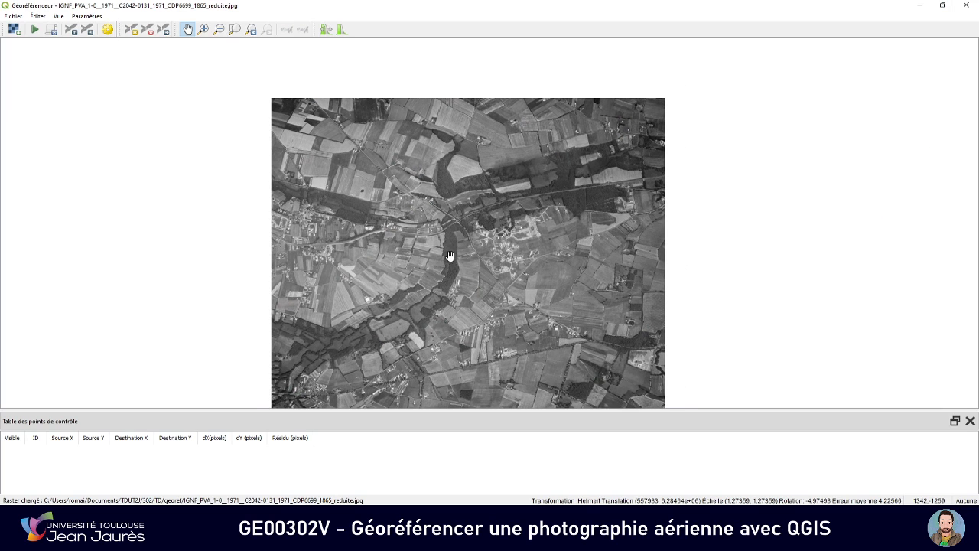
Match the road and railway crossing at the north end of the wooded strip between the 1865 photo and the Géoportail imagery
{"action": "scroll", "coordinate": [453, 258], "scroll_direction": "up", "scroll_amount": 2}
{"action": "key", "text": "alt+Tab"}
{"action": "scroll", "coordinate": [457, 245], "scroll_direction": "up", "scroll_amount": 3}
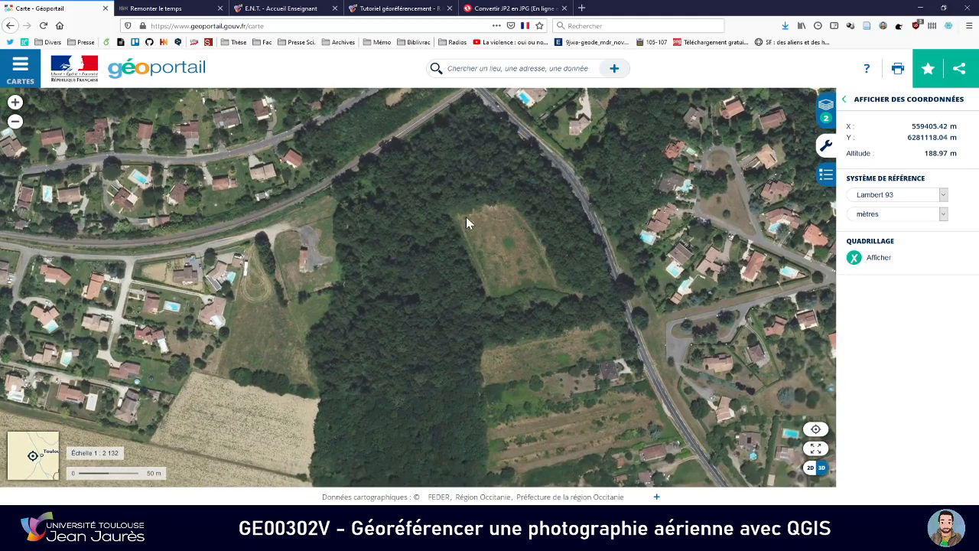
{"action": "key", "text": "alt+Tab"}
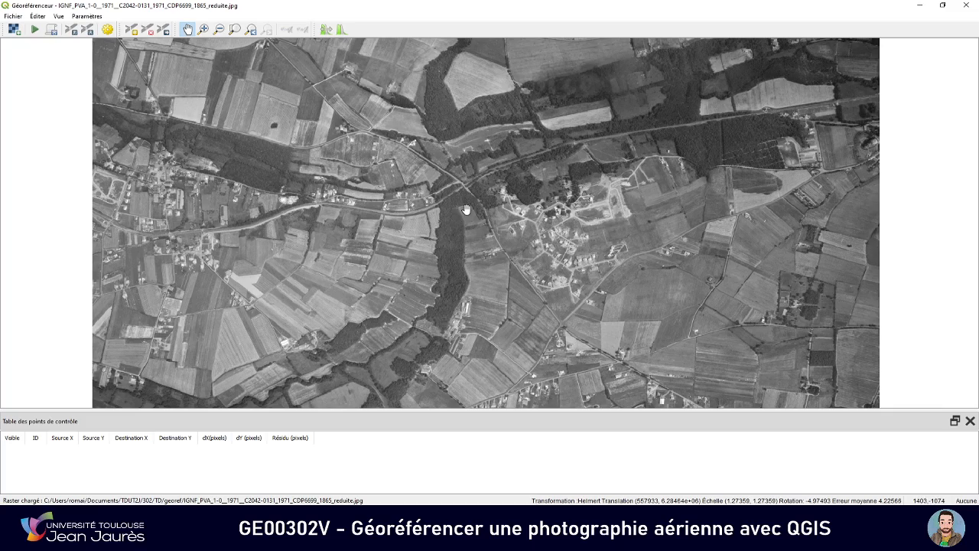
{"action": "key", "text": "alt+Tab"}
{"action": "left_click_drag", "start_coordinate": [466, 185], "coordinate": [499, 237]}
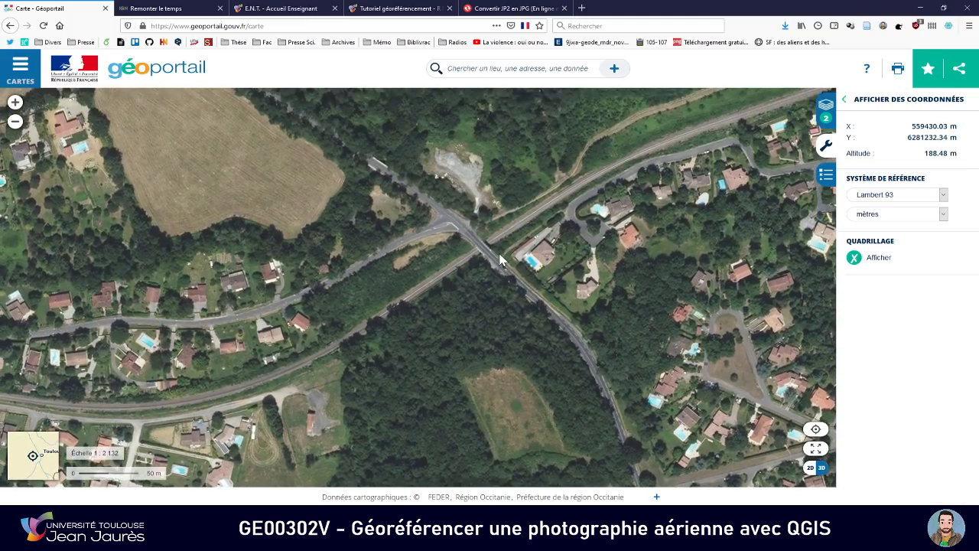
{"action": "key", "text": "alt+Tab"}
{"action": "scroll", "coordinate": [465, 182], "scroll_direction": "up", "scroll_amount": 3}
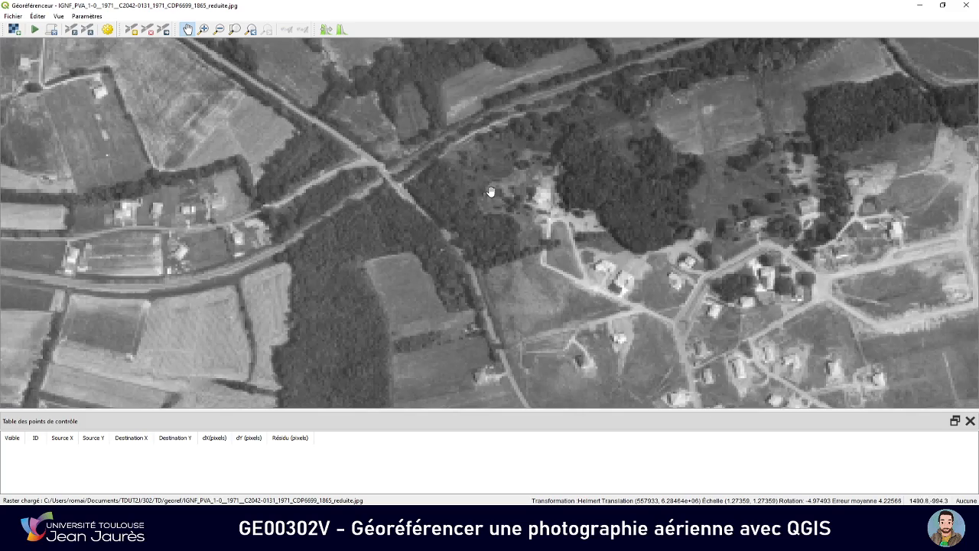
{"action": "scroll", "coordinate": [479, 247], "scroll_direction": "up", "scroll_amount": 2}
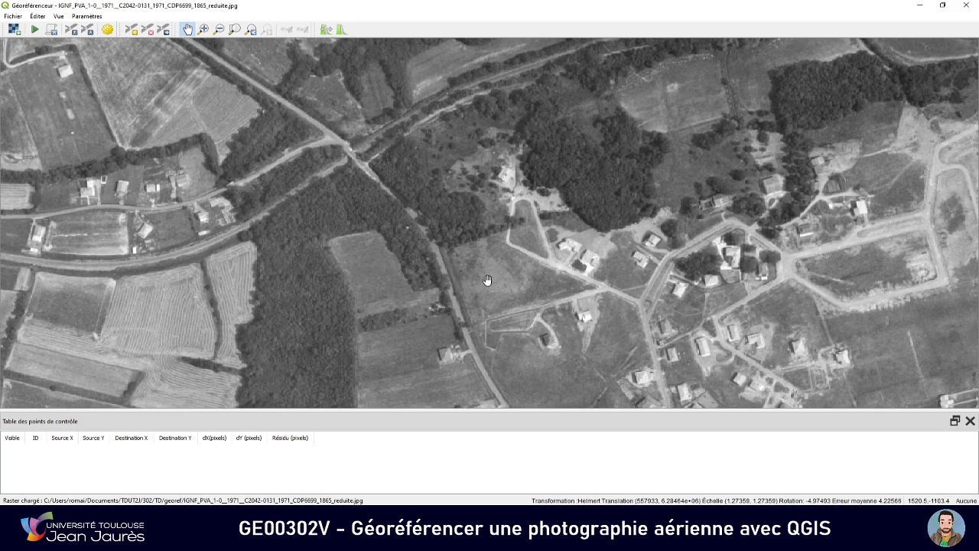
Compare the housing estate in both views and identify the house just north of the triangular road loop as a control point
{"action": "key", "text": "alt+Tab"}
{"action": "scroll", "coordinate": [486, 286], "scroll_direction": "up", "scroll_amount": 2}
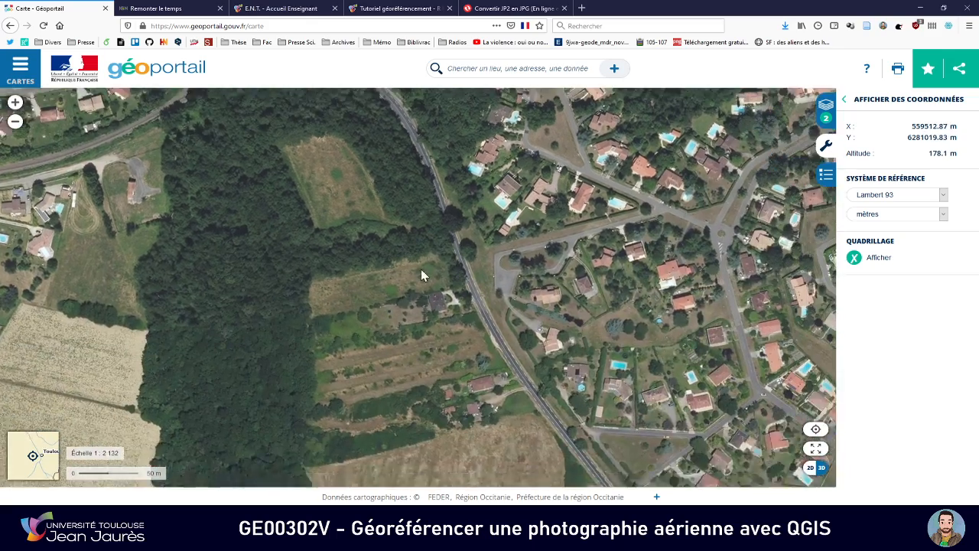
{"action": "key", "text": "alt+Tab"}
{"action": "key", "text": "alt+Tab"}
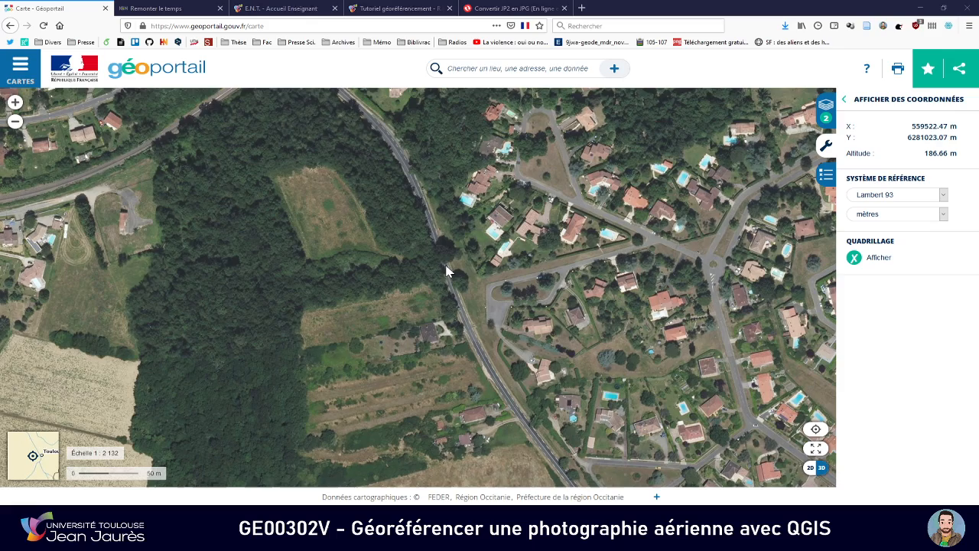
{"action": "key", "text": "alt+Tab"}
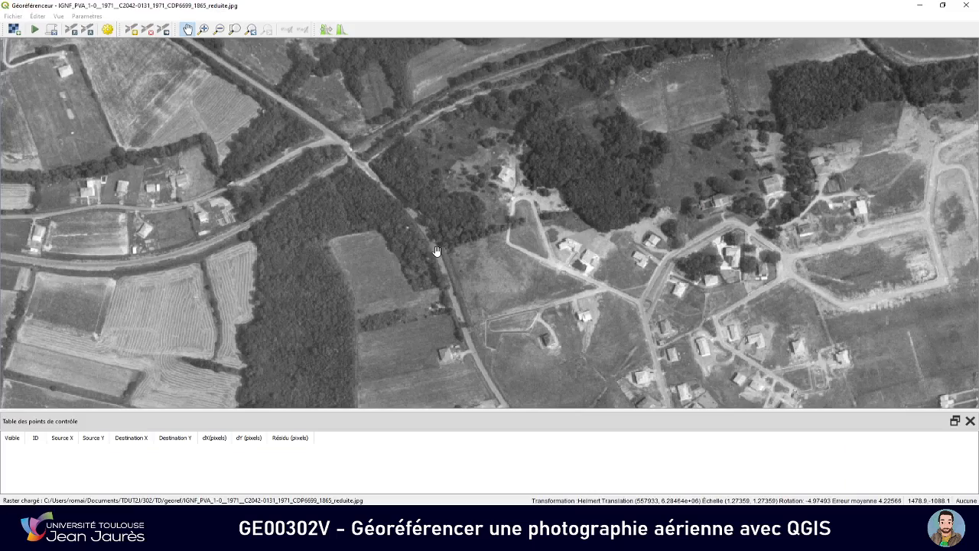
{"action": "key", "text": "alt+Tab"}
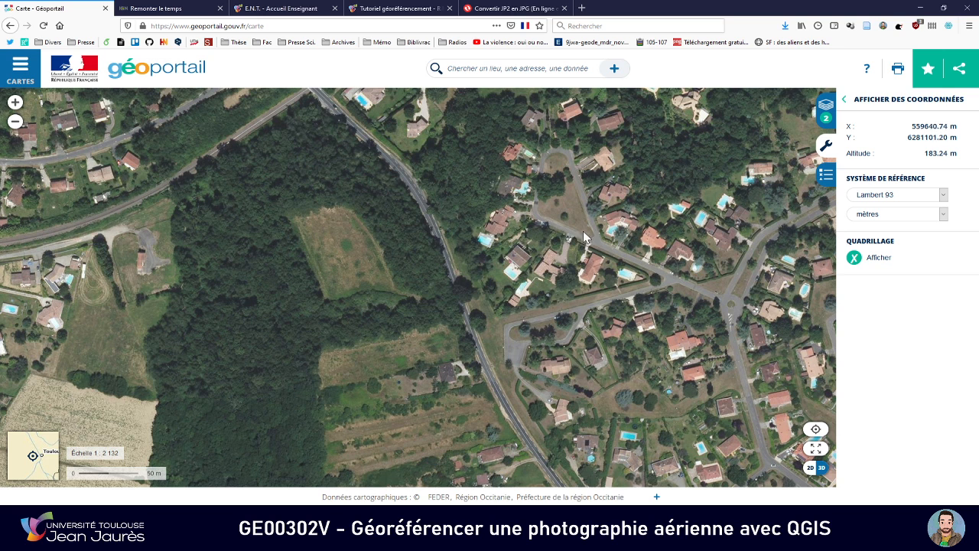
{"action": "key", "text": "alt+Tab"}
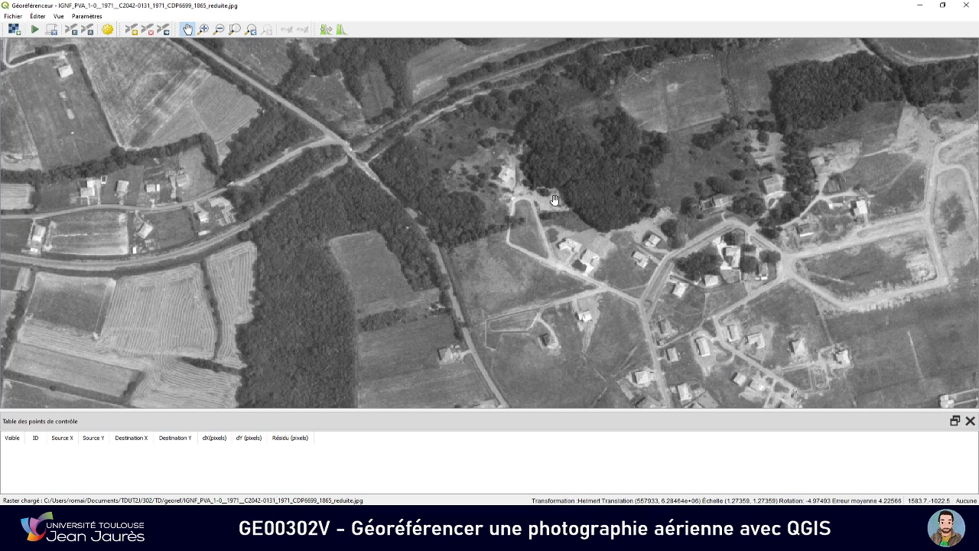
{"action": "key", "text": "alt+Tab"}
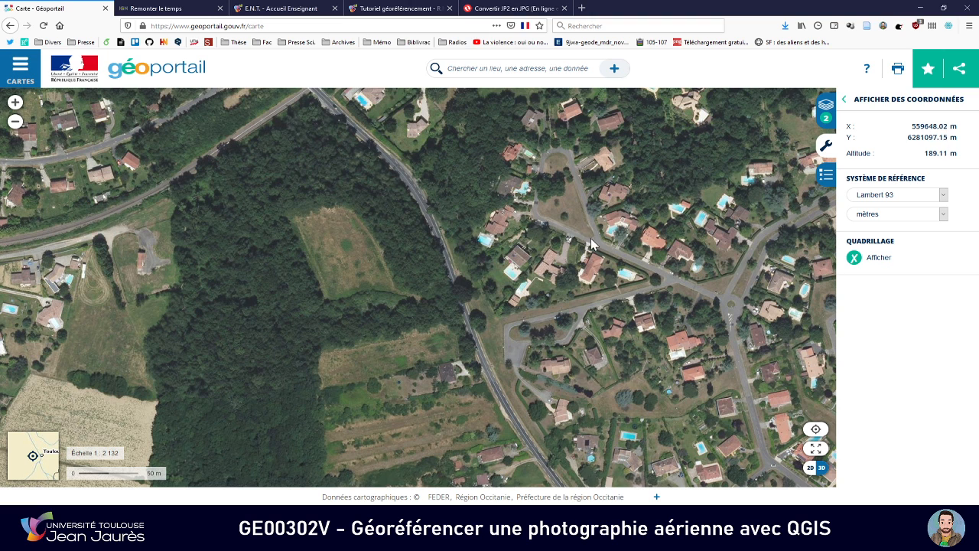
{"action": "key", "text": "alt+Tab"}
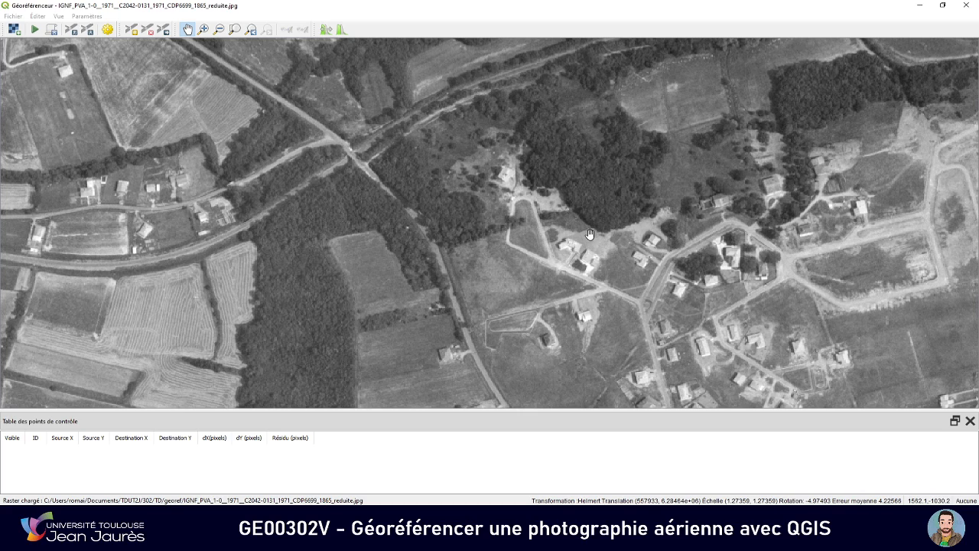
{"action": "key", "text": "alt+Tab"}
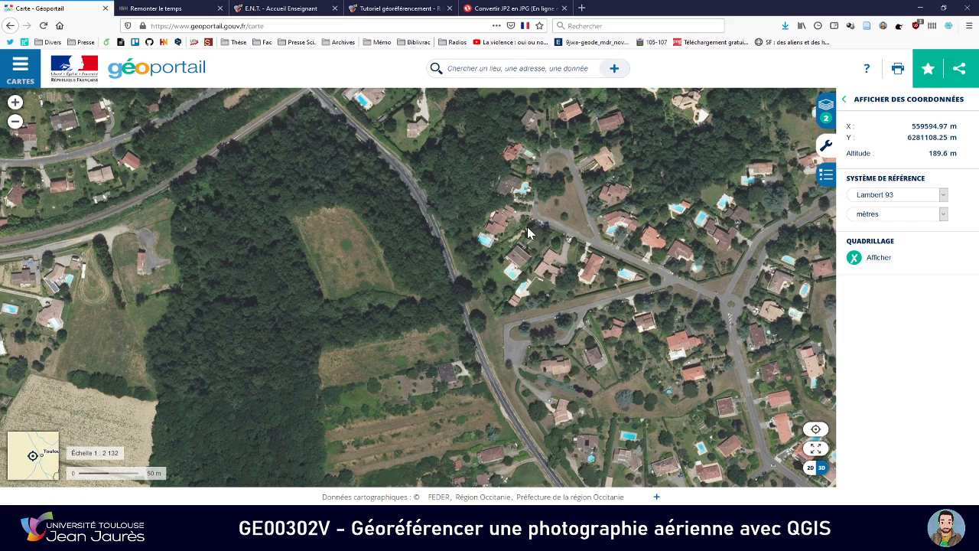
{"action": "key", "text": "alt+Tab"}
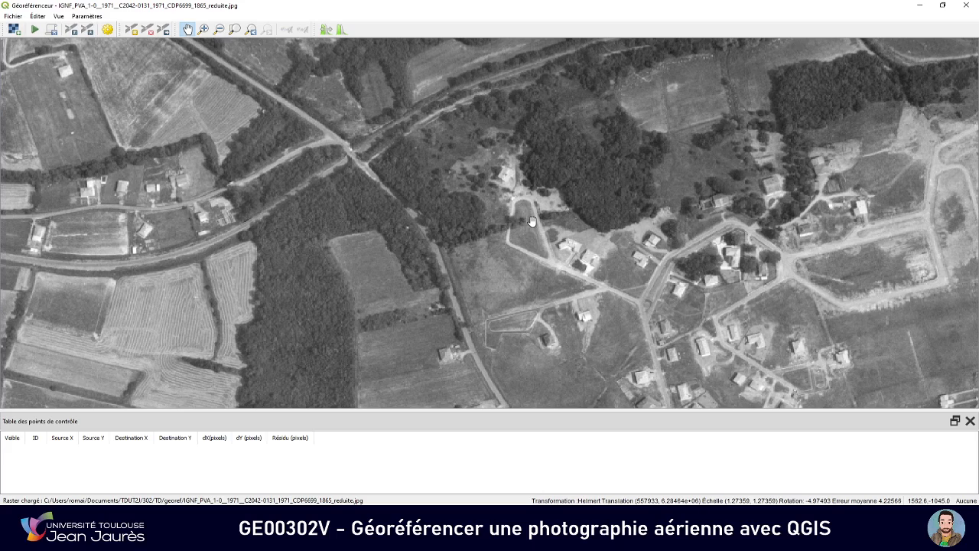
{"action": "key", "text": "alt+Tab"}
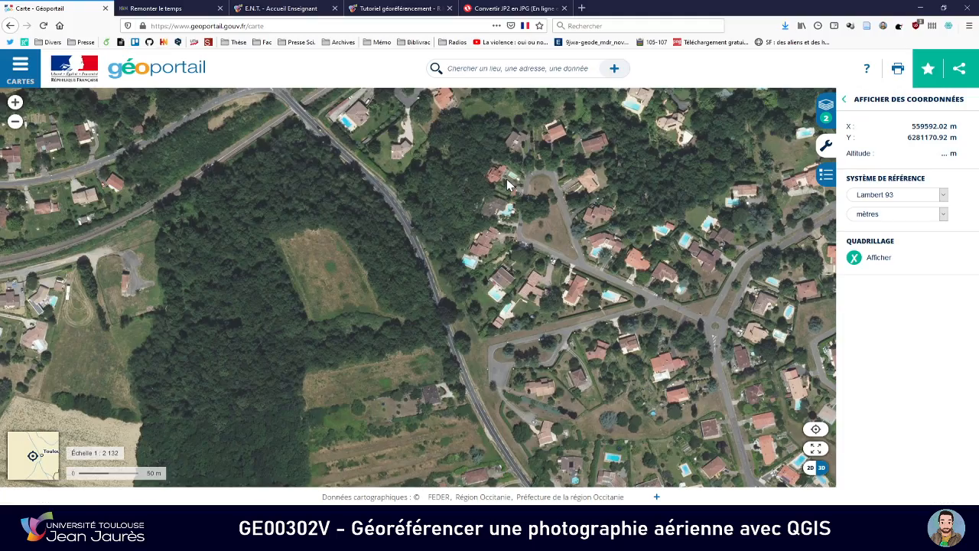
{"action": "key", "text": "alt+Tab"}
{"action": "key", "text": "alt+Tab"}
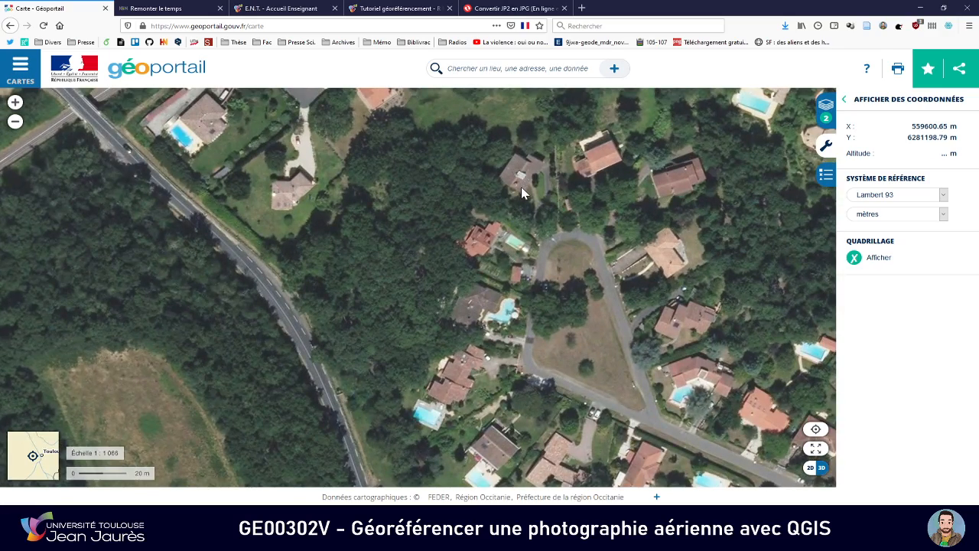
Add a control point on the 1865 photo at the west corner of the house north of the triangular road loop
{"action": "key", "text": "alt+Tab"}
{"action": "scroll", "coordinate": [521, 186], "scroll_direction": "up", "scroll_amount": 2}
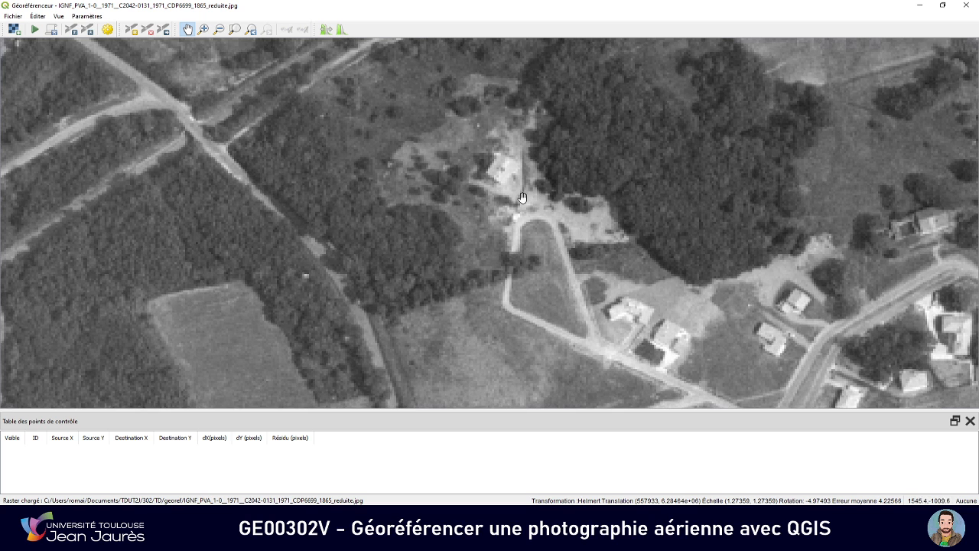
{"action": "left_click", "coordinate": [132, 29]}
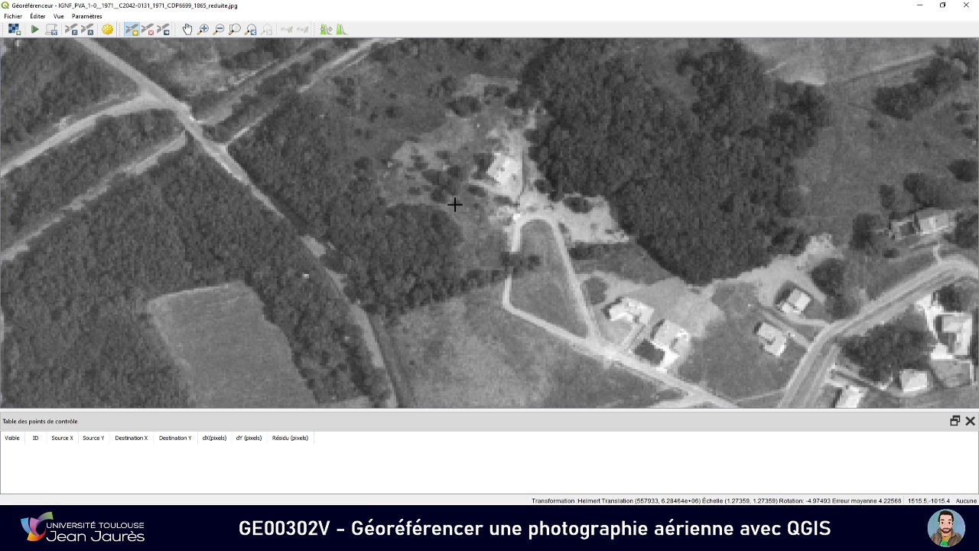
{"action": "left_click", "coordinate": [487, 173]}
{"action": "key", "text": "alt+Tab"}
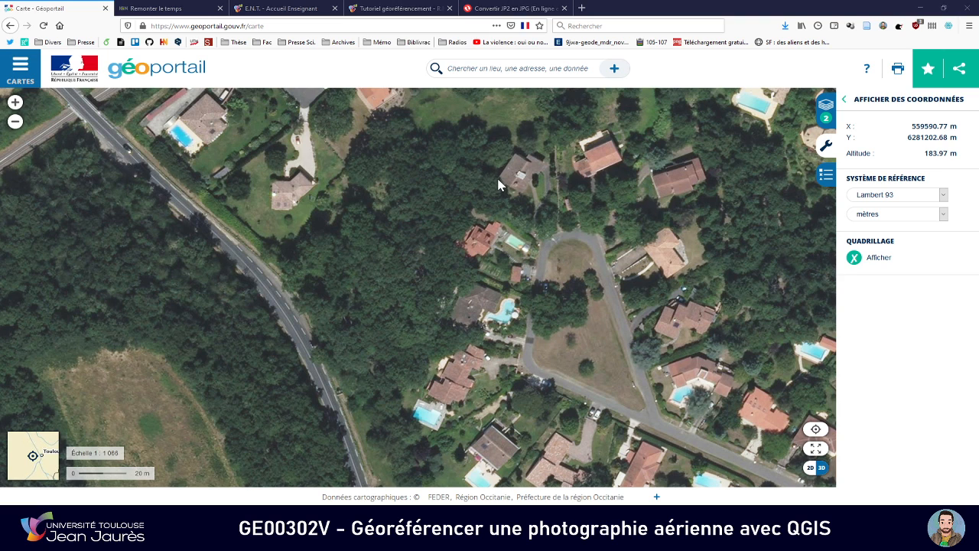
Enter the house corner's Géoportail Lambert 93 easting, 559590.77, as the control point's X coordinate
{"action": "key", "text": "alt+Tab"}
{"action": "key", "text": "alt+Tab"}
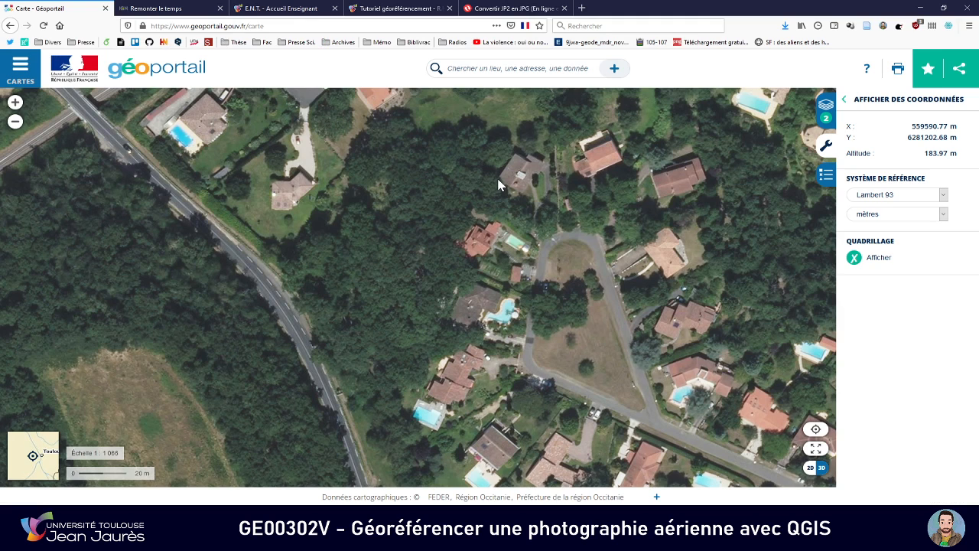
{"action": "key", "text": "alt+Tab"}
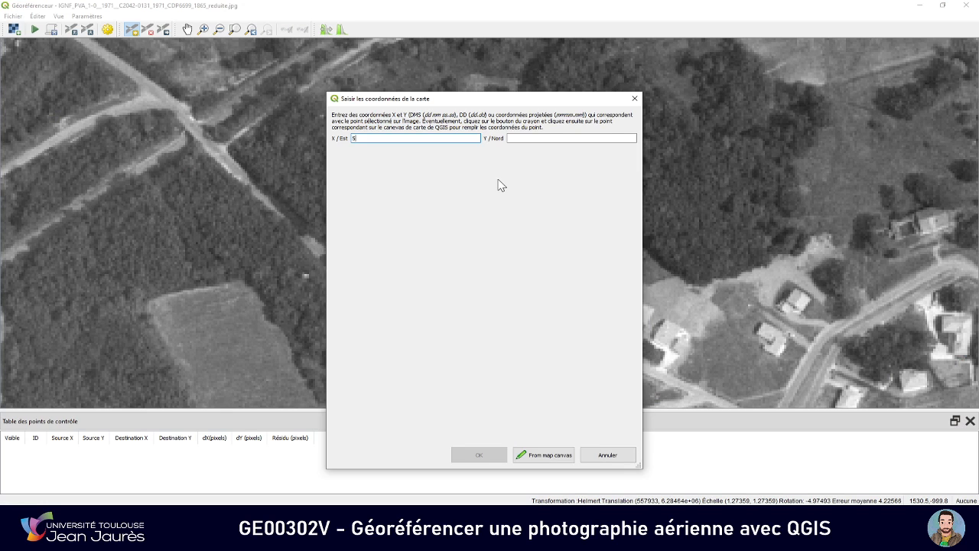
{"action": "key", "text": "alt+Tab"}
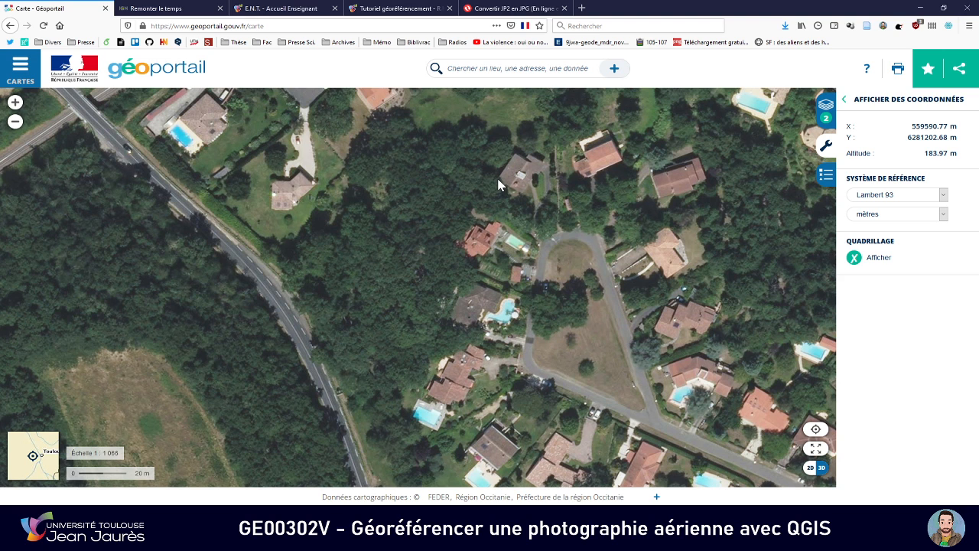
{"action": "key", "text": "alt+Tab"}
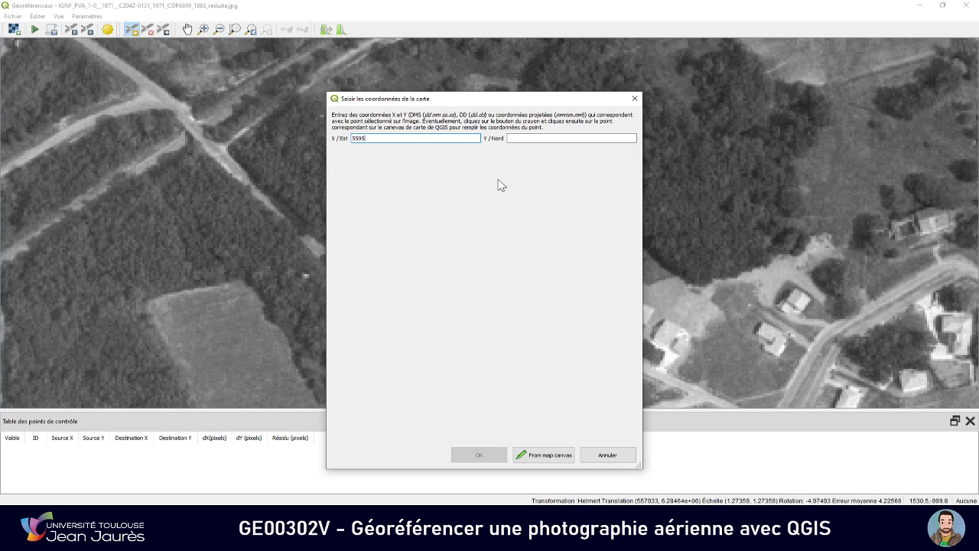
{"action": "key", "text": "alt+Tab"}
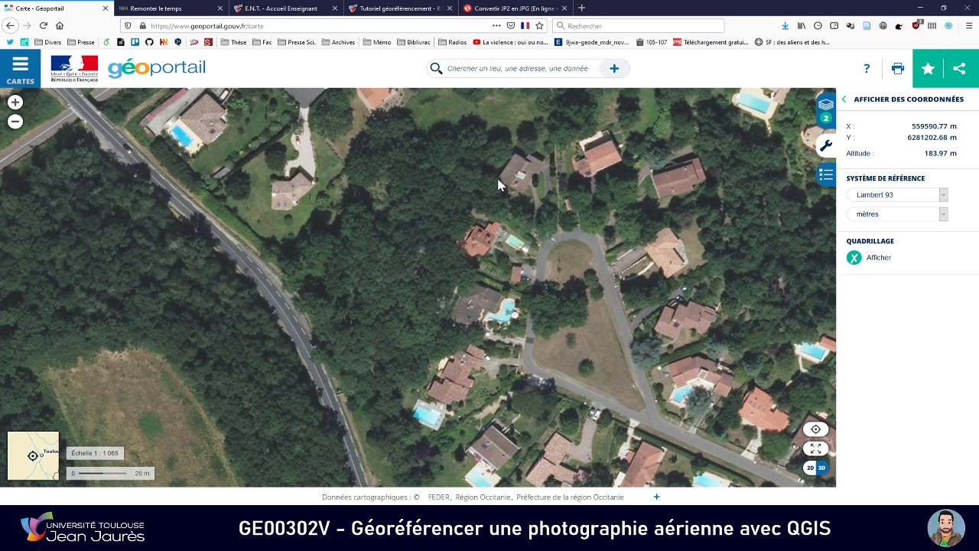
{"action": "key", "text": "alt+Tab"}
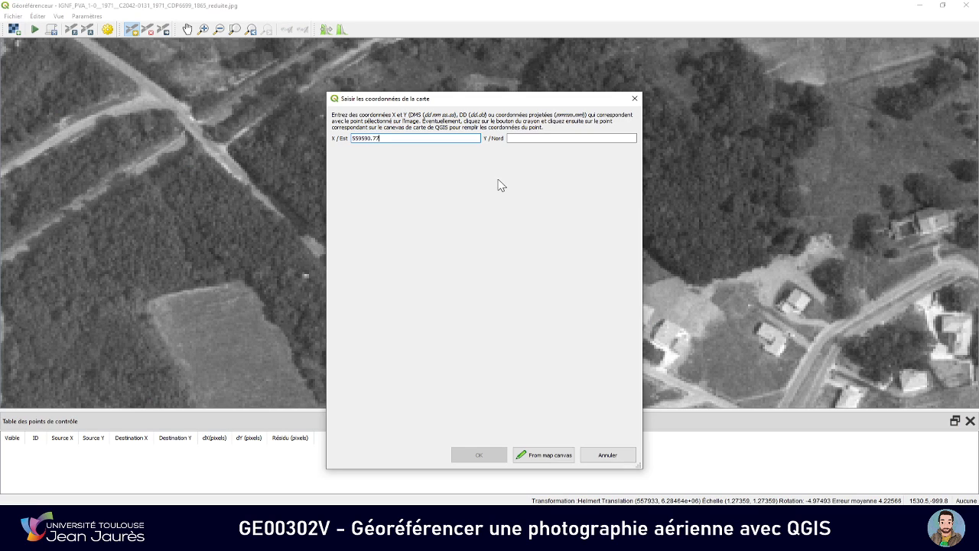
Enter the Géoportail northing 6281202.68 as the control point's Y coordinate and validate the point
{"action": "key", "text": "Tab"}
{"action": "key", "text": "alt+Tab"}
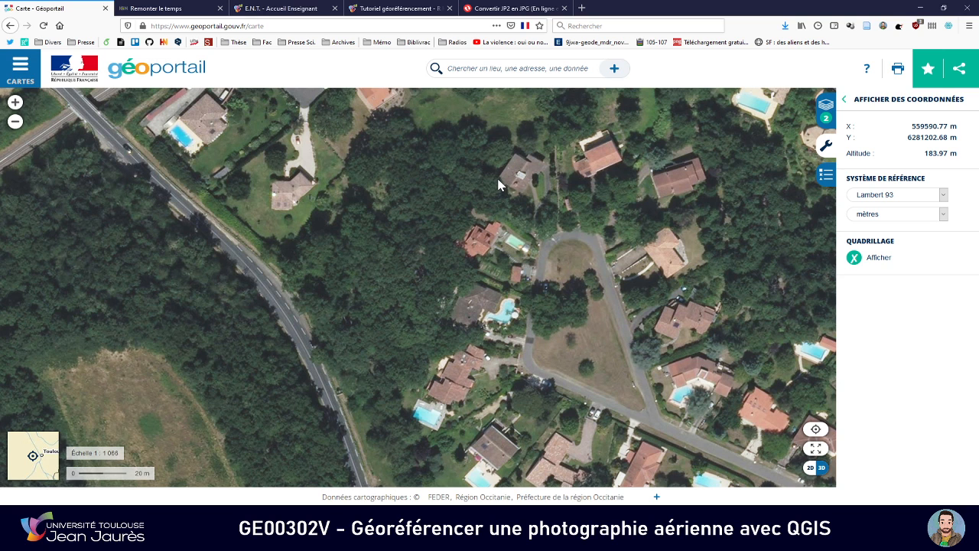
{"action": "key", "text": "alt+Tab"}
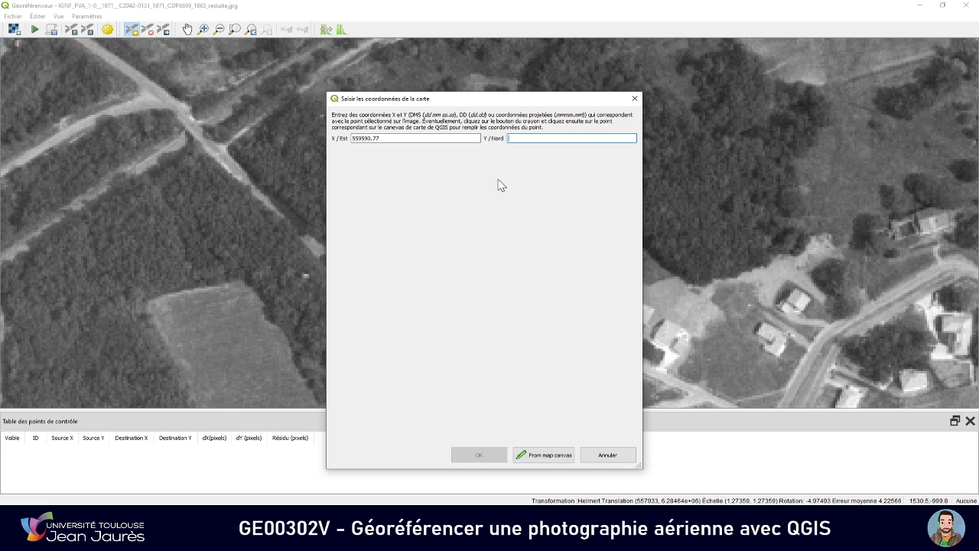
{"action": "type", "text": "6281"}
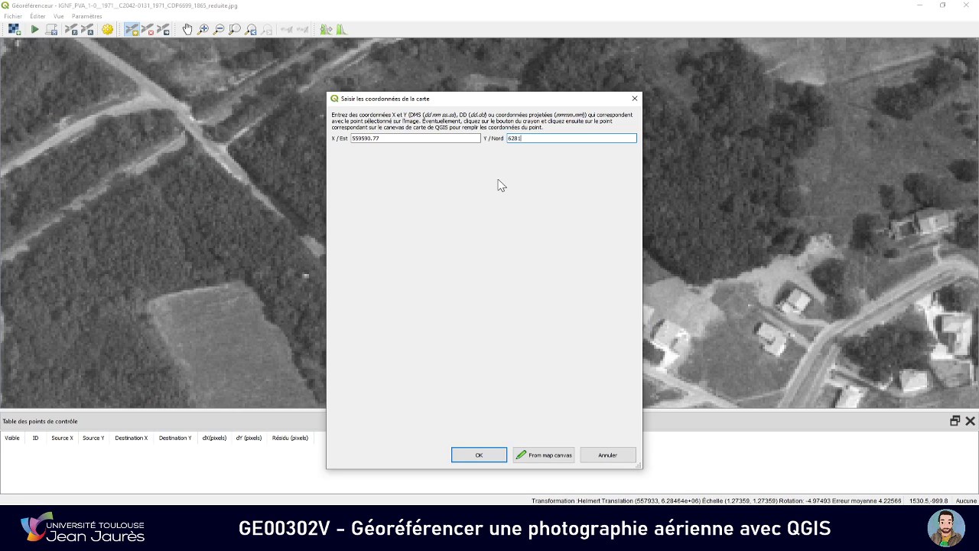
{"action": "key", "text": "alt+Tab"}
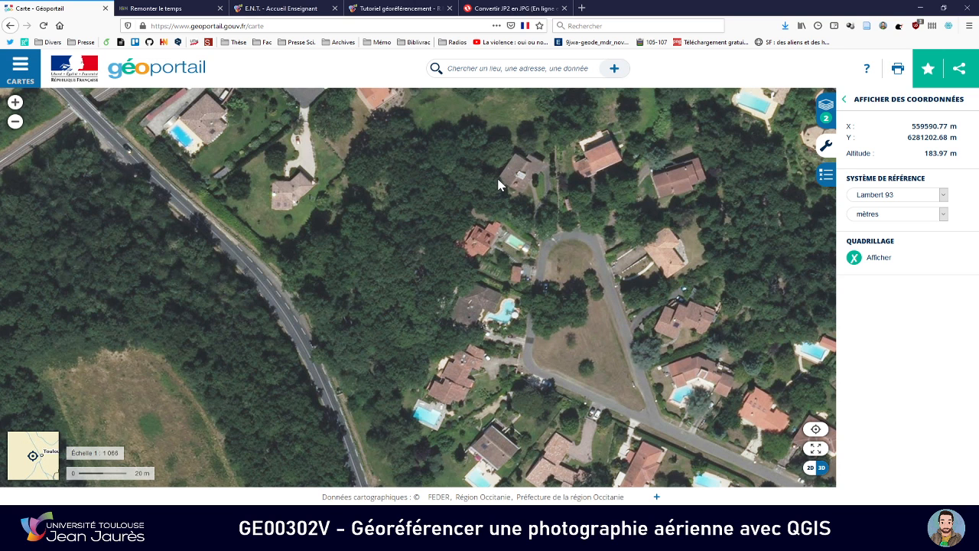
{"action": "key", "text": "alt+Tab"}
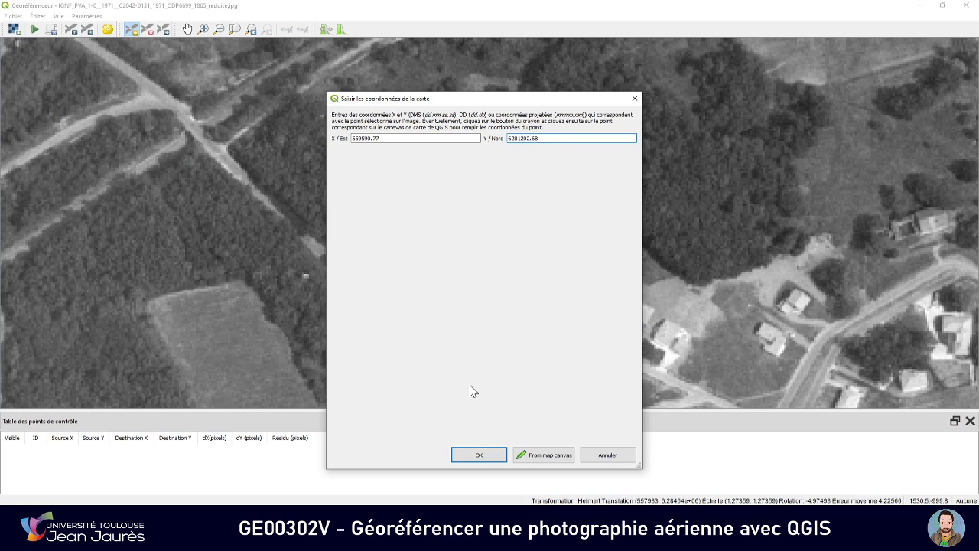
{"action": "left_click", "coordinate": [479, 454]}
Compare the area south of the first control point in both views, along the straight tree-lined road, to find a second common landmark
{"action": "scroll", "coordinate": [505, 217], "scroll_direction": "down", "scroll_amount": 3}
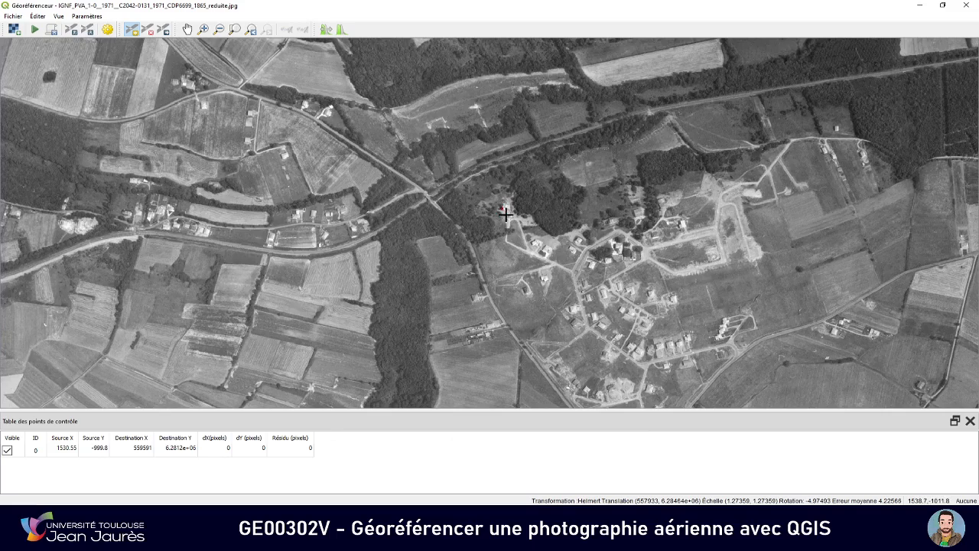
{"action": "key", "text": "alt+Tab"}
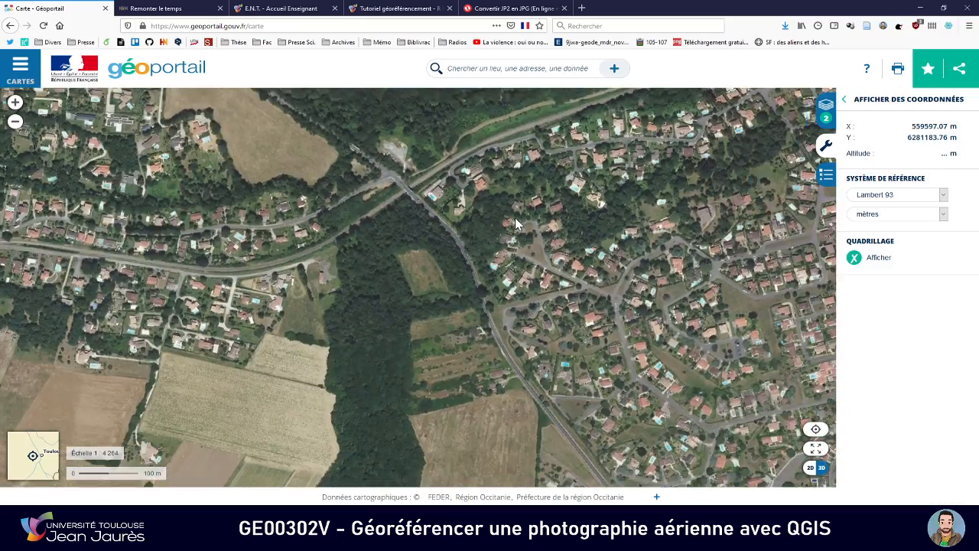
{"action": "scroll", "coordinate": [515, 217], "scroll_direction": "down", "scroll_amount": 1}
{"action": "scroll", "coordinate": [513, 218], "scroll_direction": "down", "scroll_amount": 1}
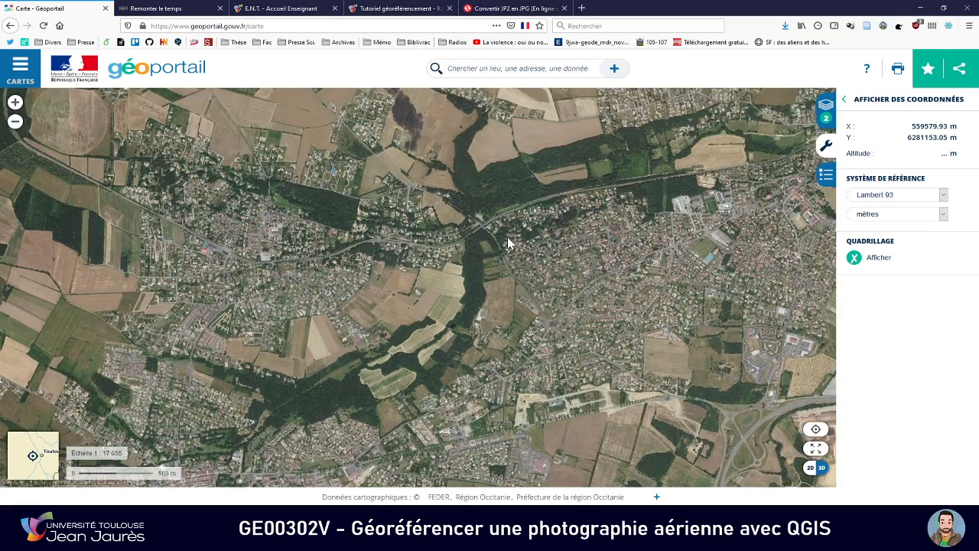
{"action": "key", "text": "alt+Tab"}
{"action": "scroll", "coordinate": [511, 213], "scroll_direction": "down", "scroll_amount": 3}
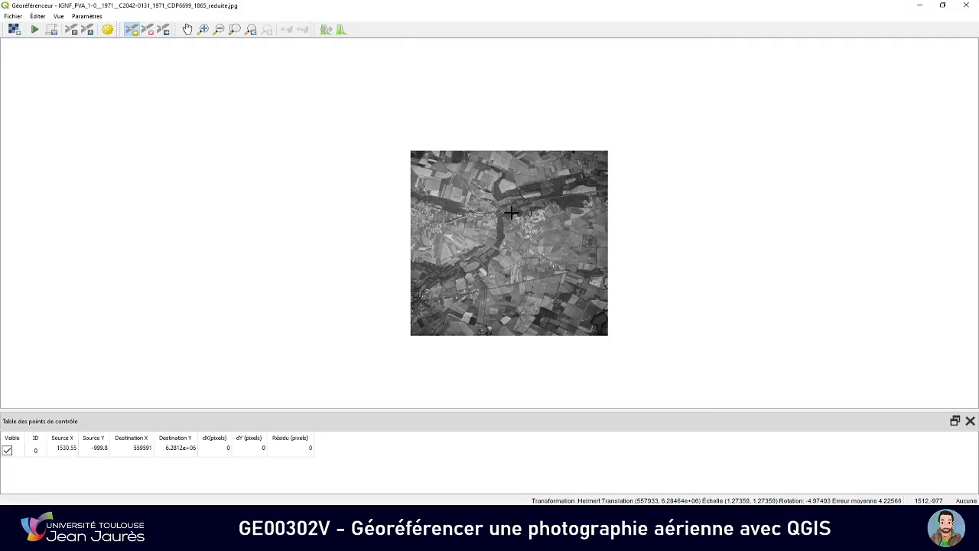
{"action": "scroll", "coordinate": [511, 212], "scroll_direction": "up", "scroll_amount": 1}
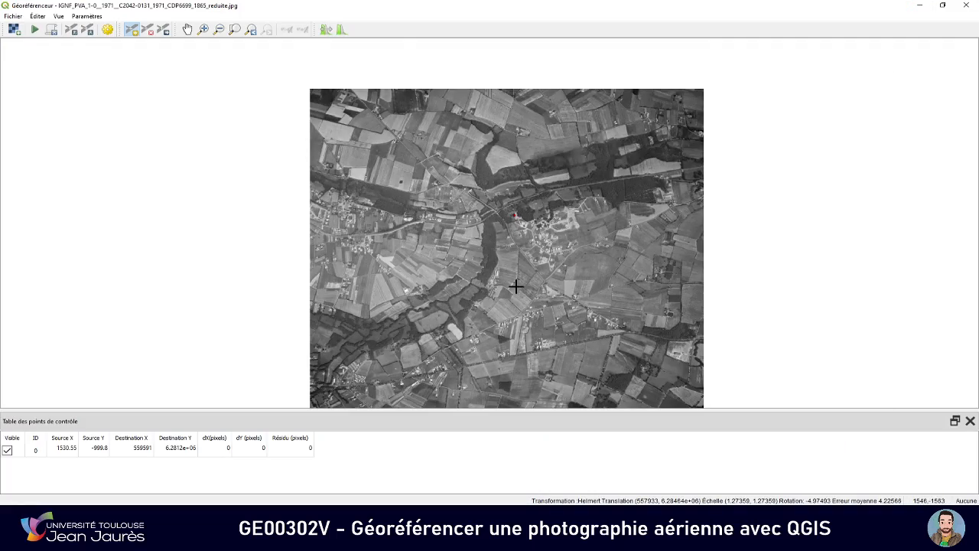
{"action": "scroll", "coordinate": [516, 286], "scroll_direction": "up", "scroll_amount": 1}
{"action": "left_click_drag", "start_coordinate": [534, 345], "coordinate": [533, 288]}
{"action": "key", "text": "alt+Tab"}
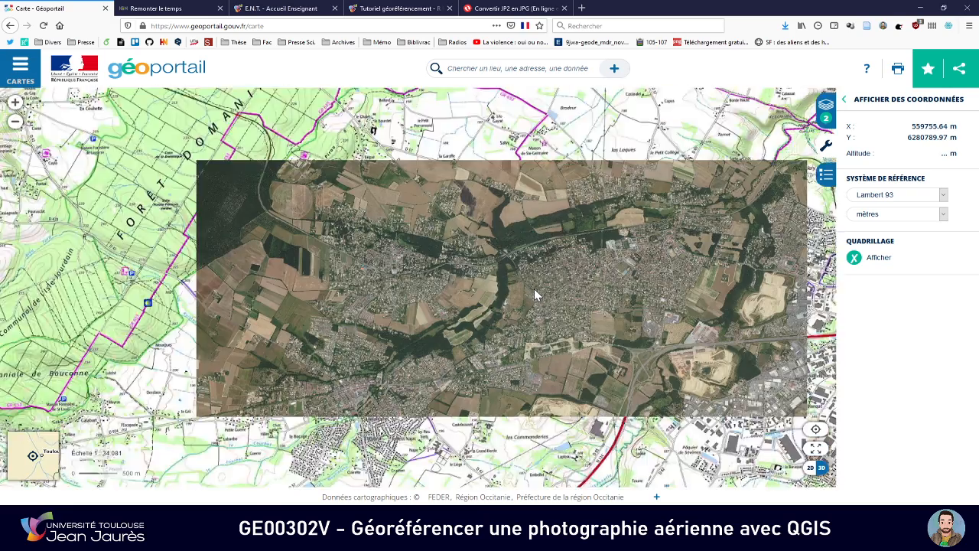
{"action": "scroll", "coordinate": [534, 289], "scroll_direction": "up", "scroll_amount": 2}
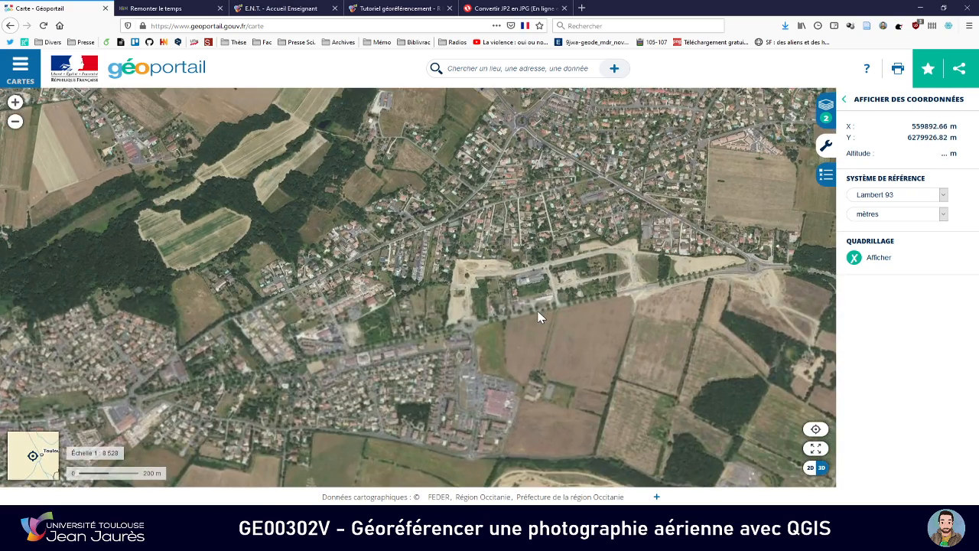
{"action": "scroll", "coordinate": [538, 316], "scroll_direction": "up", "scroll_amount": 1}
Add a control point on the 1865 photo at the northwest corner of the long building just north of the tree-lined road
{"action": "key", "text": "alt+Tab"}
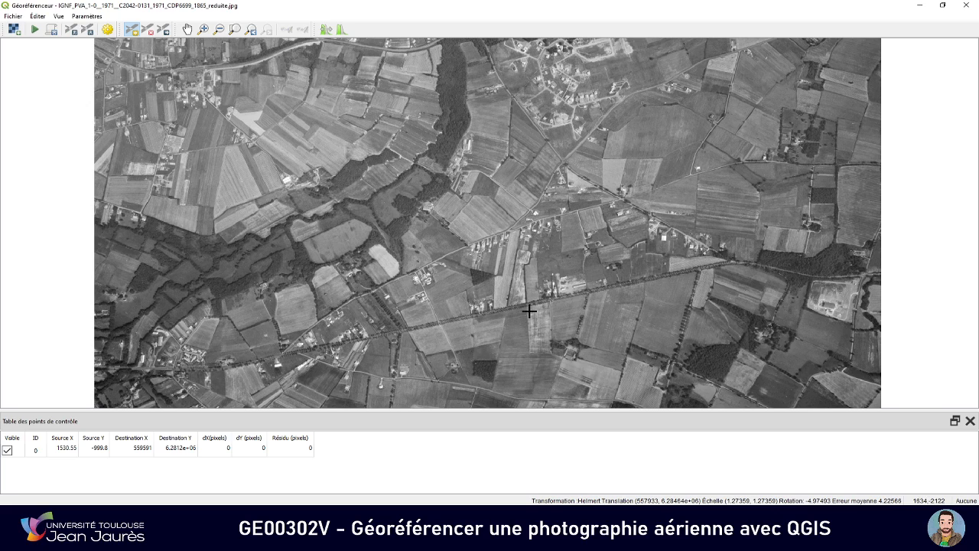
{"action": "scroll", "coordinate": [570, 284], "scroll_direction": "up", "scroll_amount": 2}
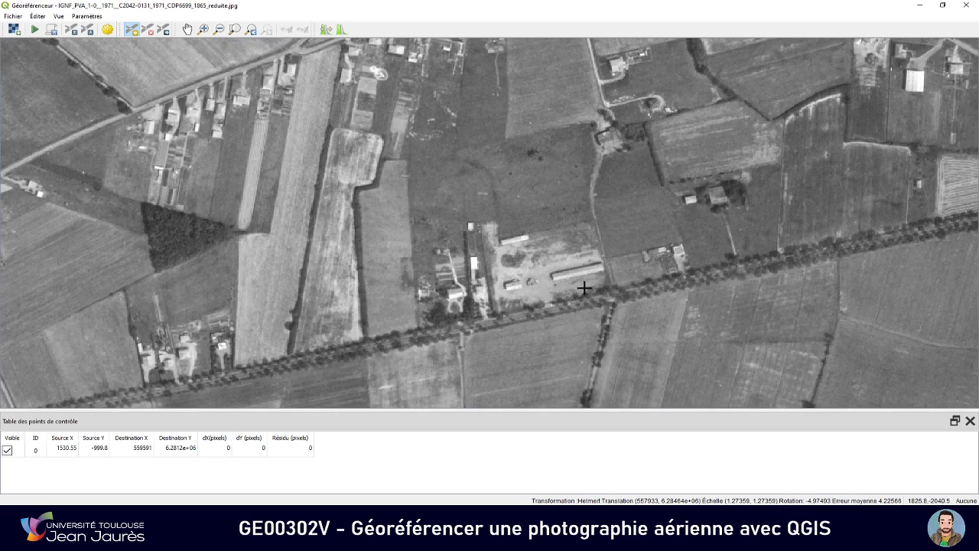
{"action": "key", "text": "alt+Tab"}
{"action": "scroll", "coordinate": [582, 289], "scroll_direction": "up", "scroll_amount": 3}
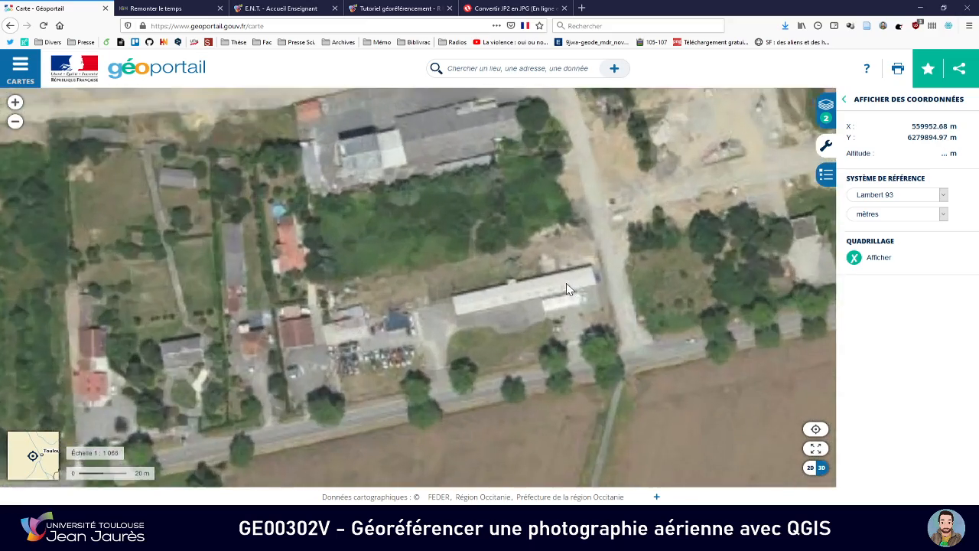
{"action": "key", "text": "alt+Tab"}
{"action": "scroll", "coordinate": [591, 284], "scroll_direction": "up", "scroll_amount": 2}
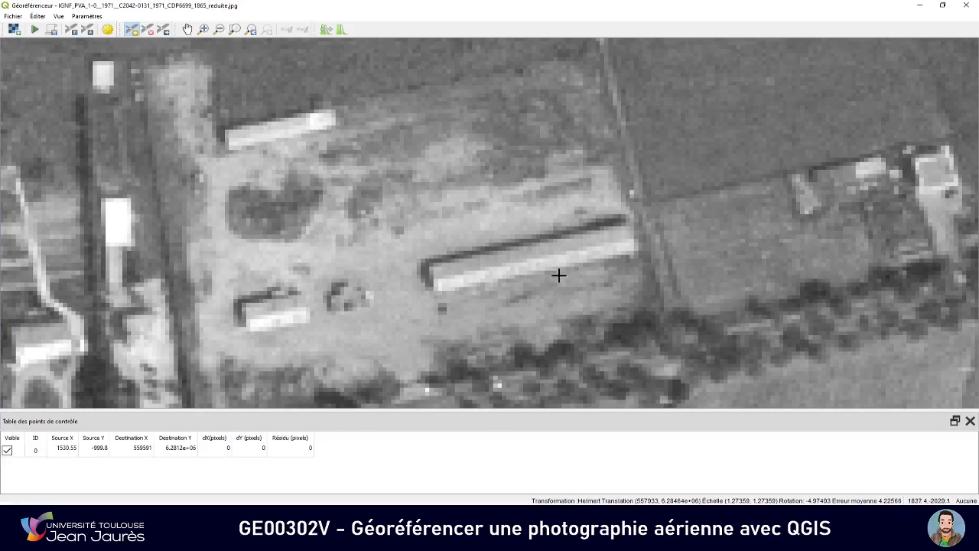
{"action": "left_click", "coordinate": [430, 265]}
Locate the long building's northwest corner in Géoportail and enter its rounded Lambert 93 easting, 559904, as the control point's X coordinate
{"action": "key", "text": "alt+Tab"}
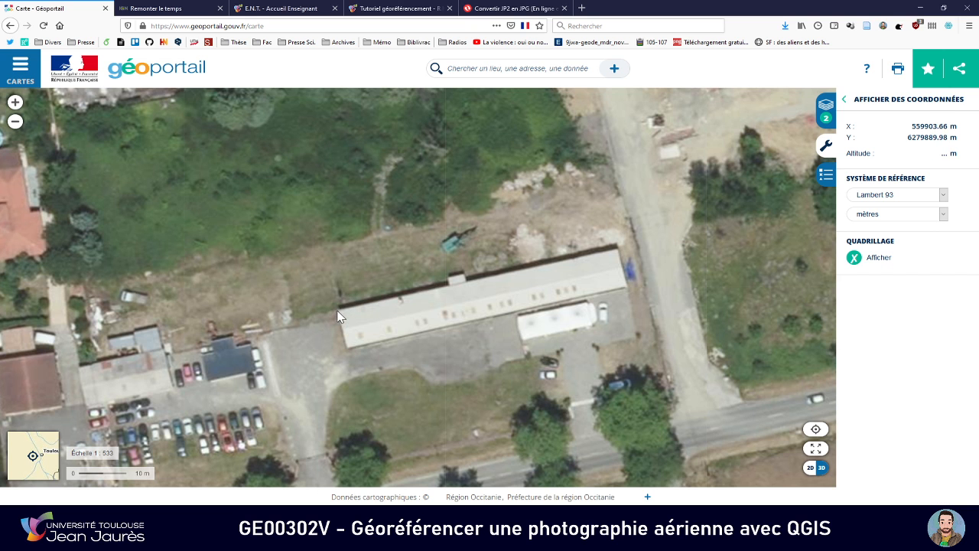
{"action": "key", "text": "alt+Tab"}
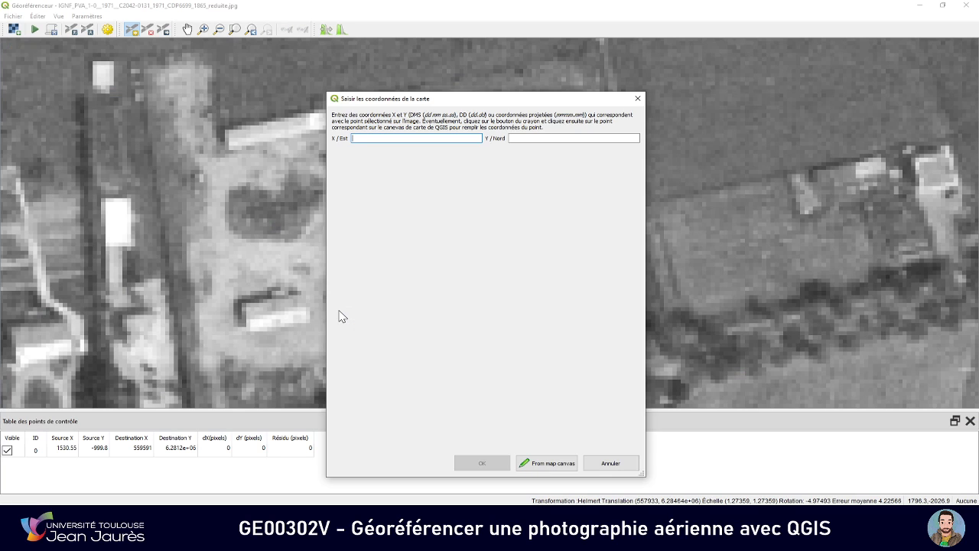
{"action": "key", "text": "alt+Tab"}
{"action": "key", "text": "alt+Tab"}
{"action": "key", "text": "alt+Tab"}
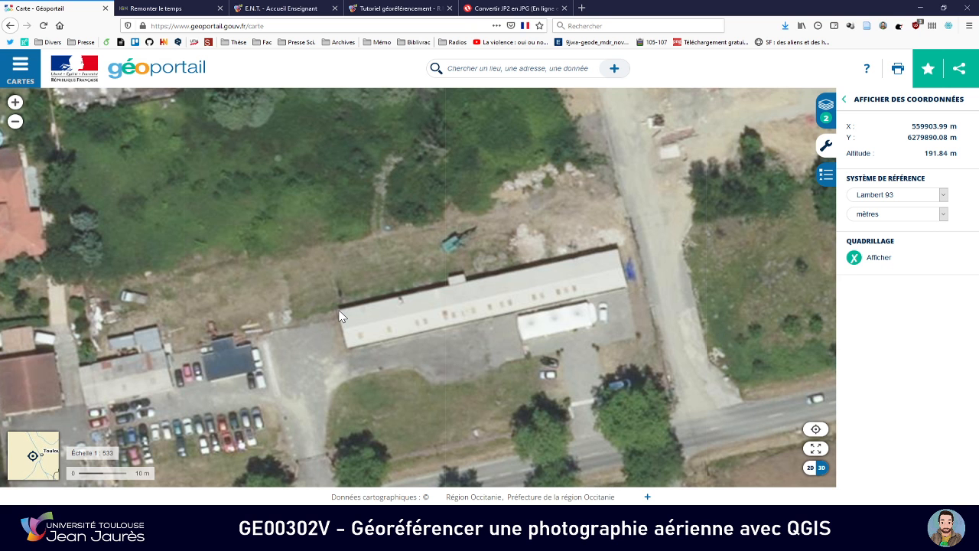
{"action": "key", "text": "alt+Tab"}
{"action": "key", "text": "alt+Tab"}
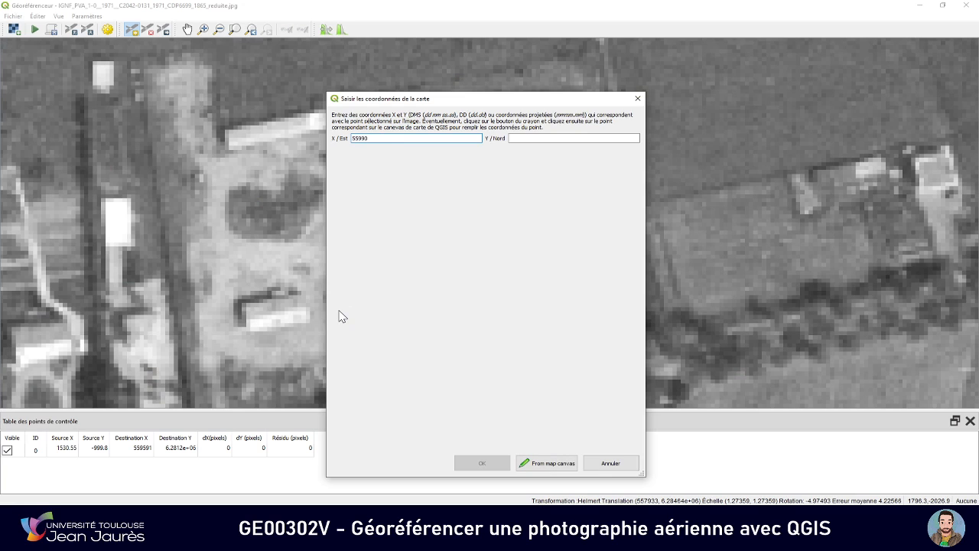
{"action": "key", "text": "alt+Tab"}
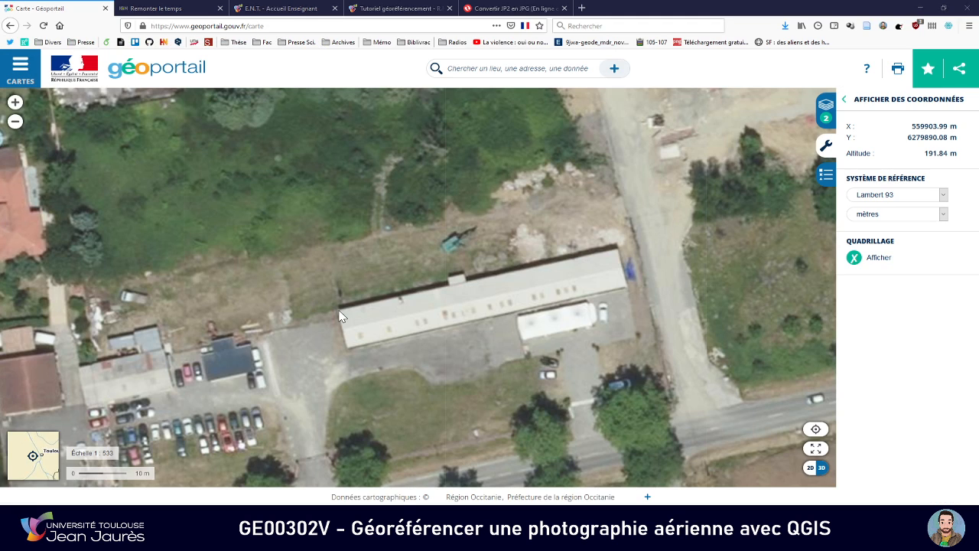
{"action": "key", "text": "alt+Tab"}
Enter the corner's rounded Géoportail northing, 6279890, as the control point's Y coordinate and validate the point
{"action": "key", "text": "alt+Tab"}
{"action": "key", "text": "alt+Tab"}
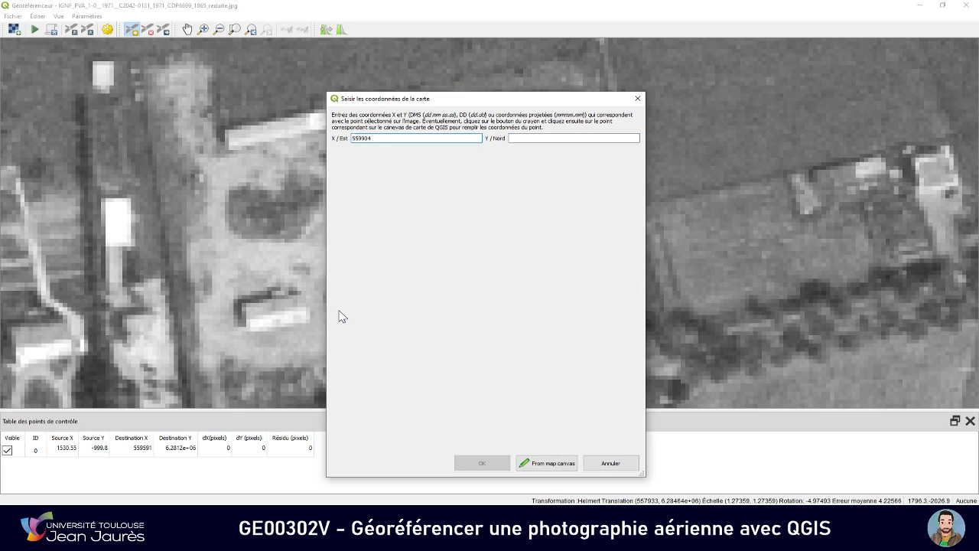
{"action": "key", "text": "Tab"}
{"action": "key", "text": "alt+Tab"}
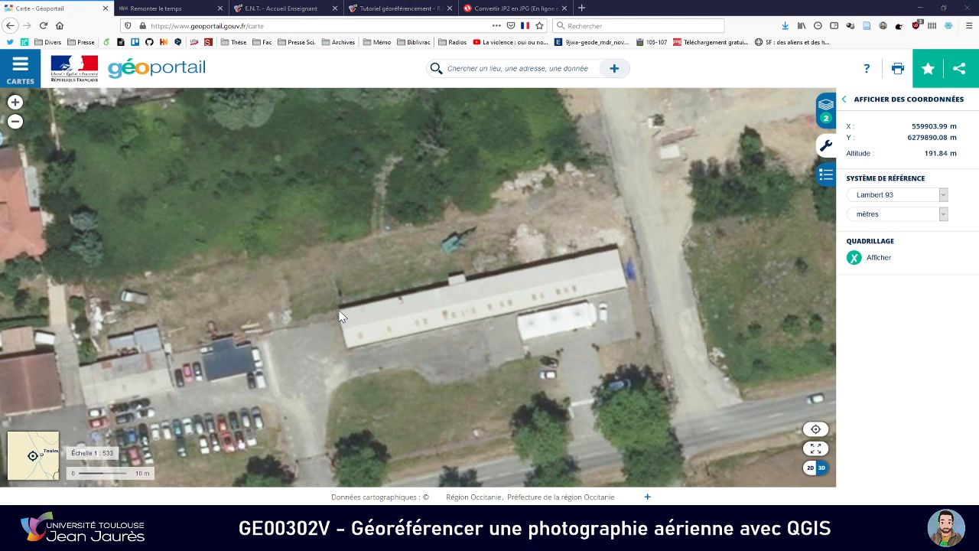
{"action": "key", "text": "alt+Tab"}
{"action": "type", "text": "6"}
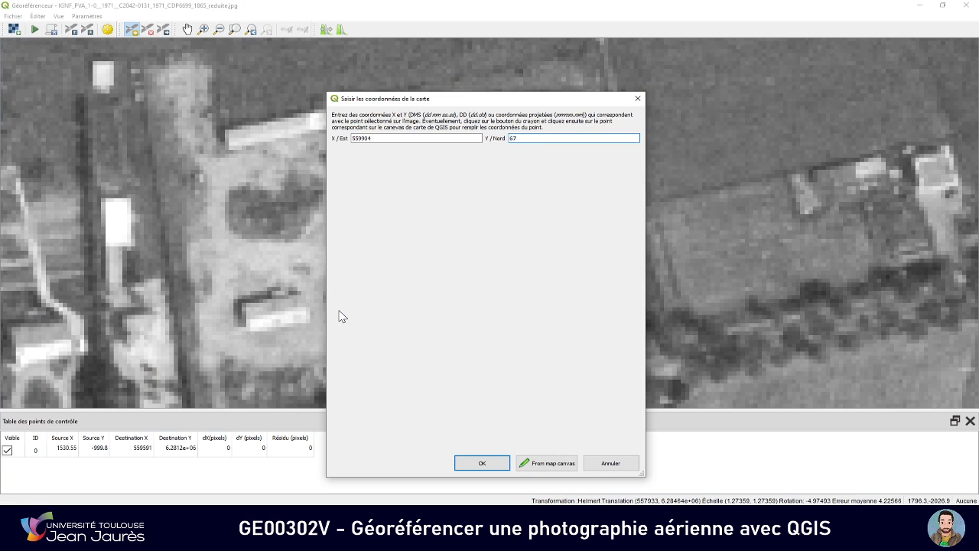
{"action": "key", "text": "alt+Tab"}
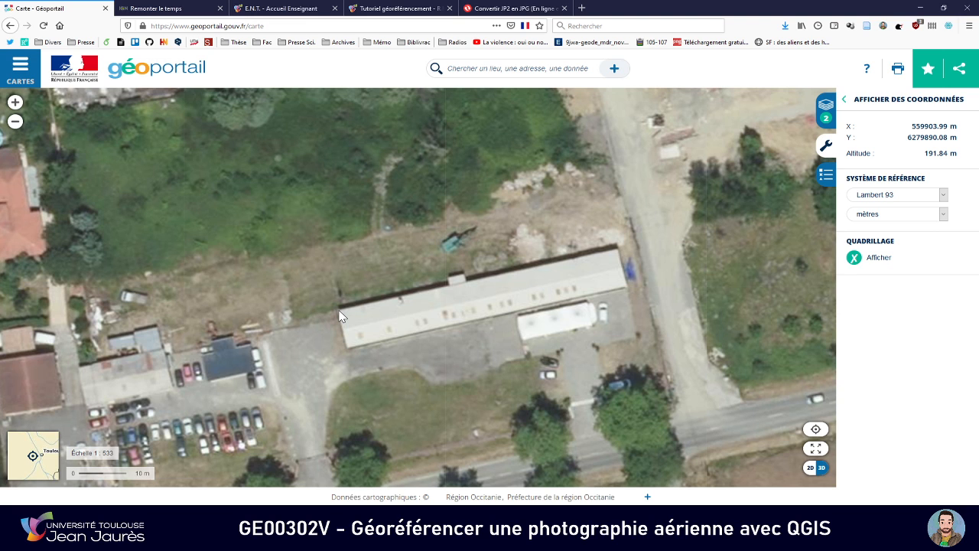
{"action": "key", "text": "alt+Tab"}
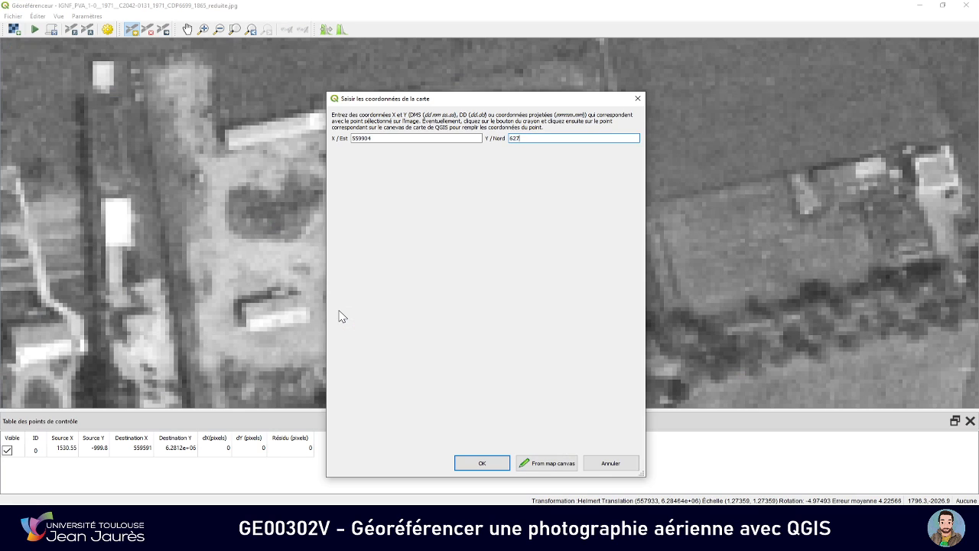
{"action": "key", "text": "alt+Tab"}
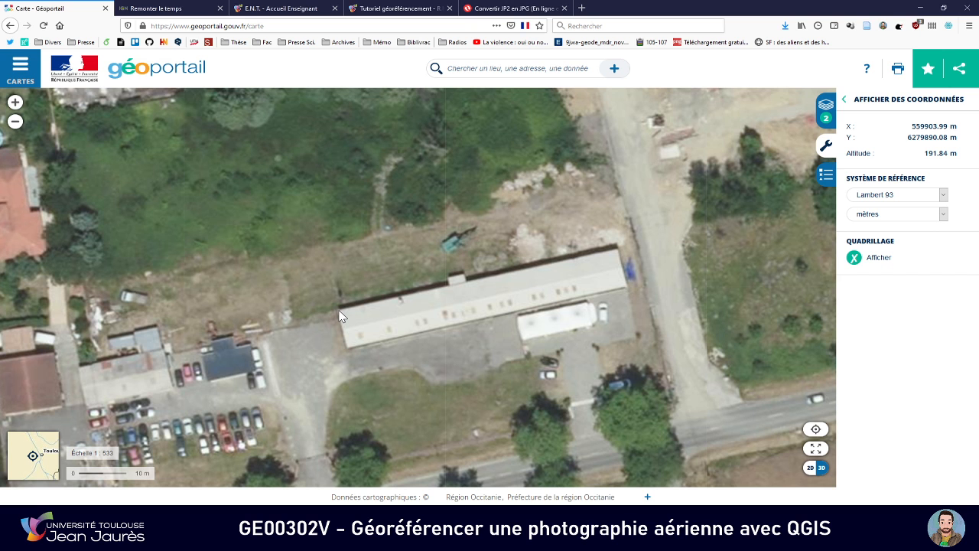
{"action": "key", "text": "alt+Tab"}
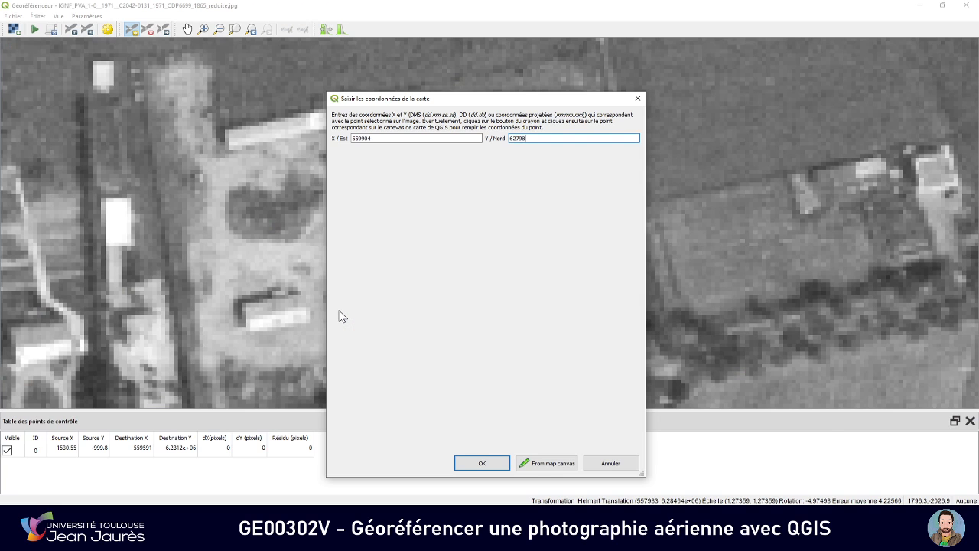
{"action": "type", "text": "90"}
{"action": "key", "text": "alt+Tab"}
{"action": "key", "text": "alt+Tab"}
{"action": "left_click", "coordinate": [481, 463]}
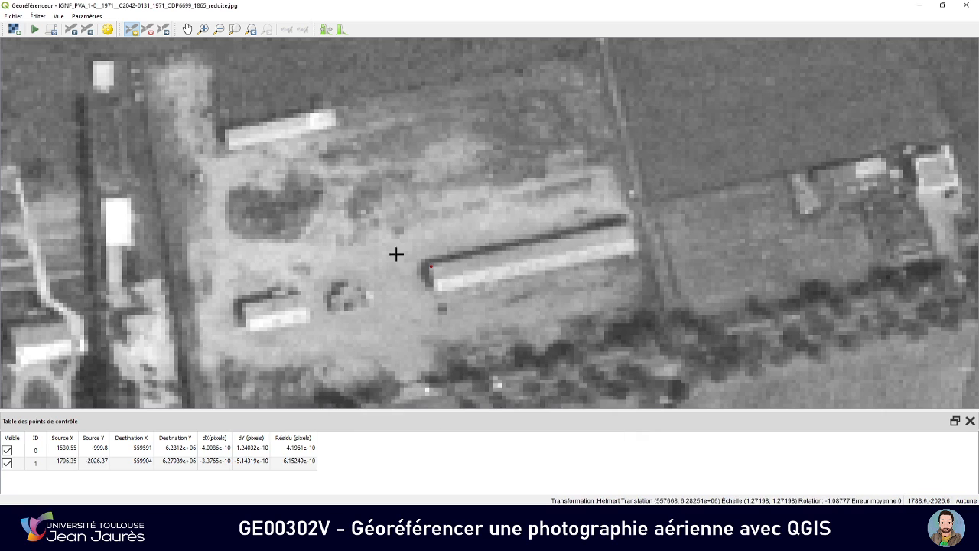
Review the two control points on the whole photo and examine the first point's source and destination coordinates in the control point table
{"action": "scroll", "coordinate": [396, 254], "scroll_direction": "down", "scroll_amount": 5}
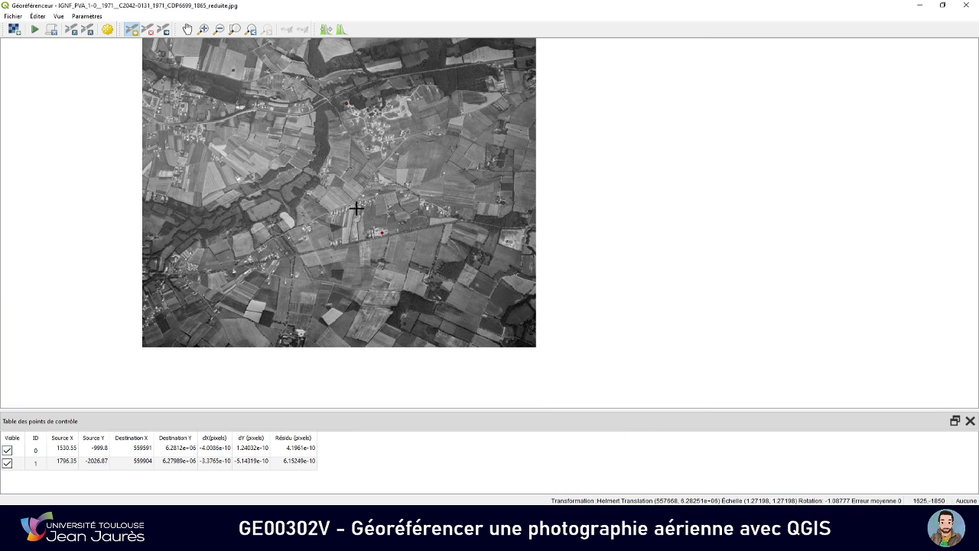
{"action": "left_click_drag", "start_coordinate": [327, 175], "coordinate": [376, 210]}
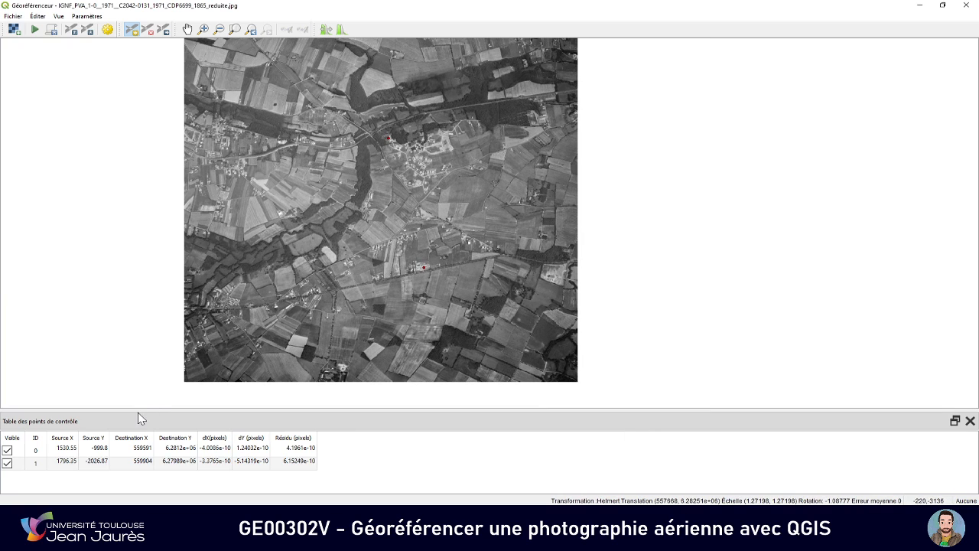
{"action": "double_click", "coordinate": [68, 448]}
{"action": "left_click", "coordinate": [86, 452]}
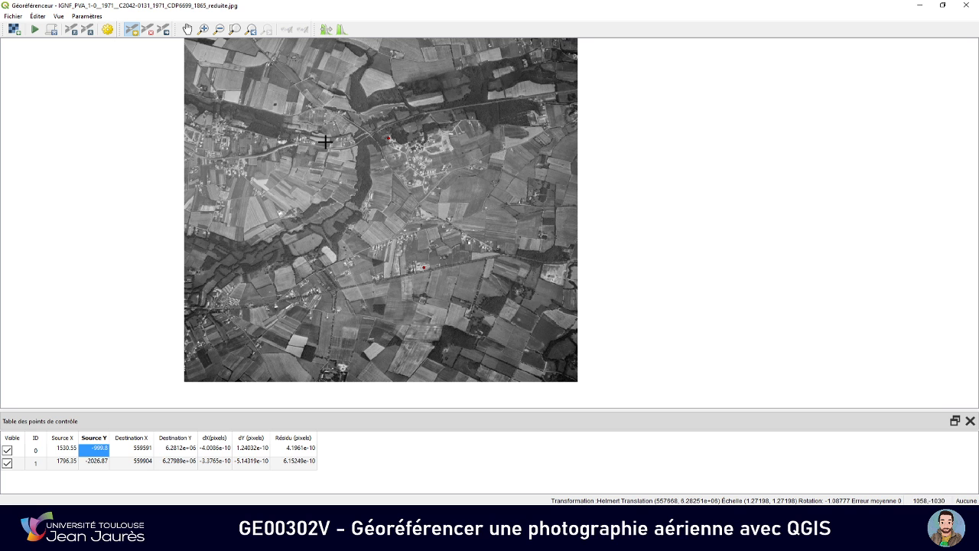
{"action": "left_click_drag", "start_coordinate": [320, 129], "coordinate": [365, 170]}
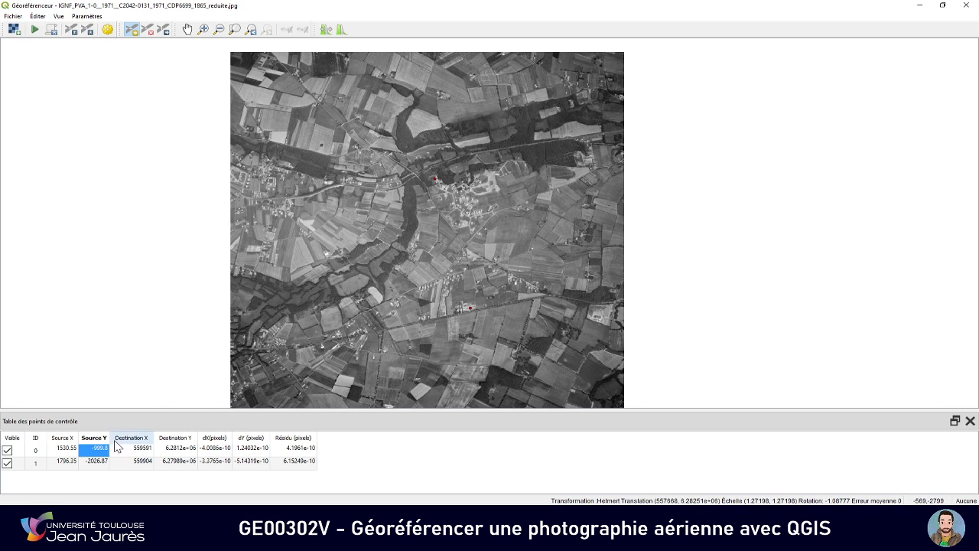
{"action": "left_click", "coordinate": [67, 451]}
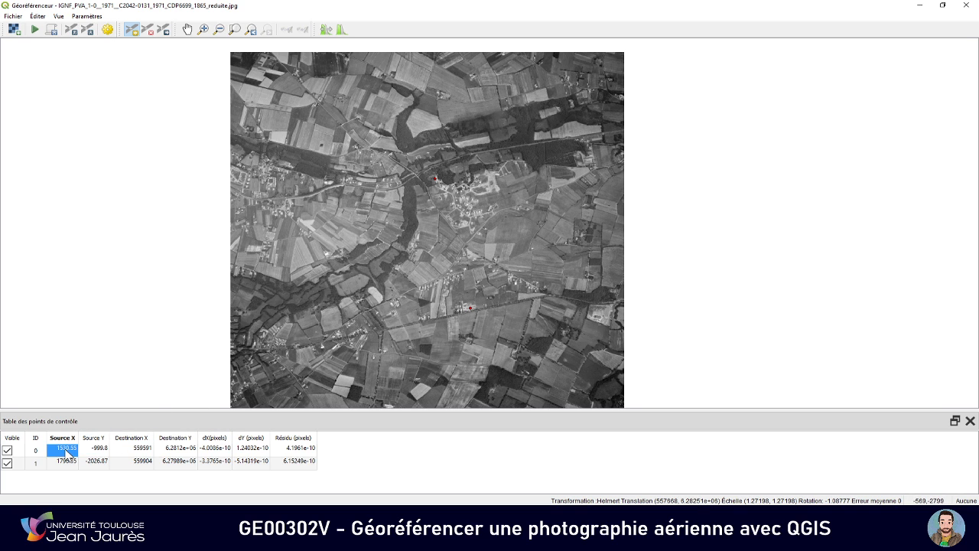
{"action": "left_click", "coordinate": [128, 451]}
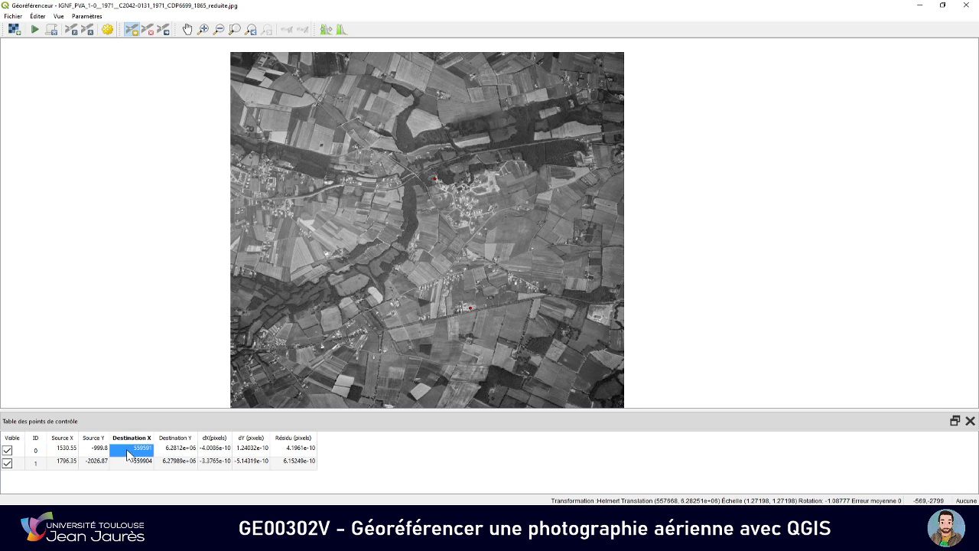
{"action": "left_click", "coordinate": [94, 450]}
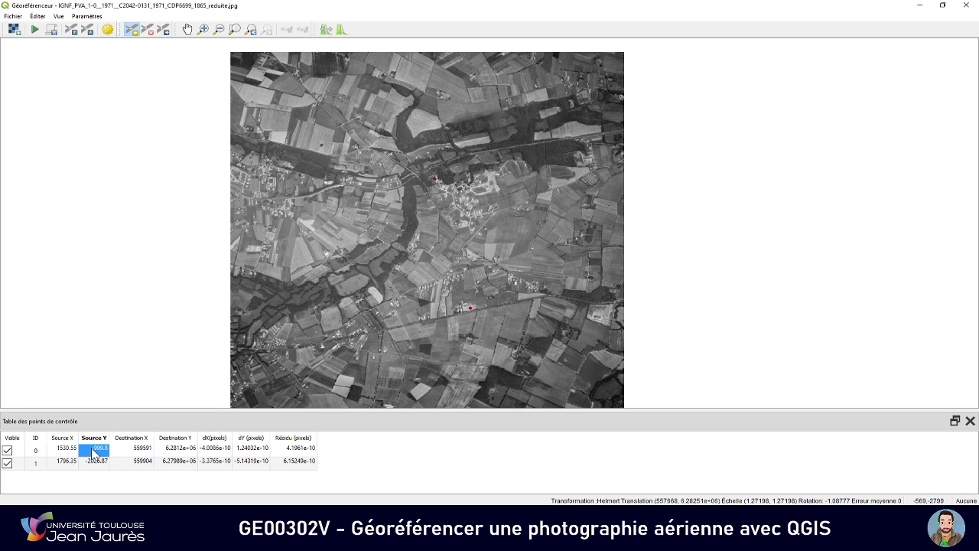
{"action": "left_click", "coordinate": [168, 451]}
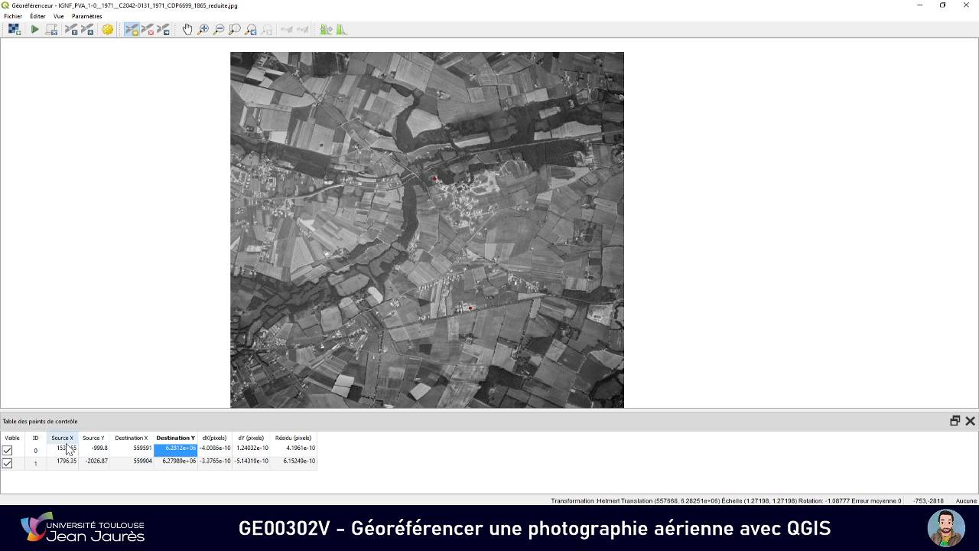
{"action": "left_click", "coordinate": [67, 449]}
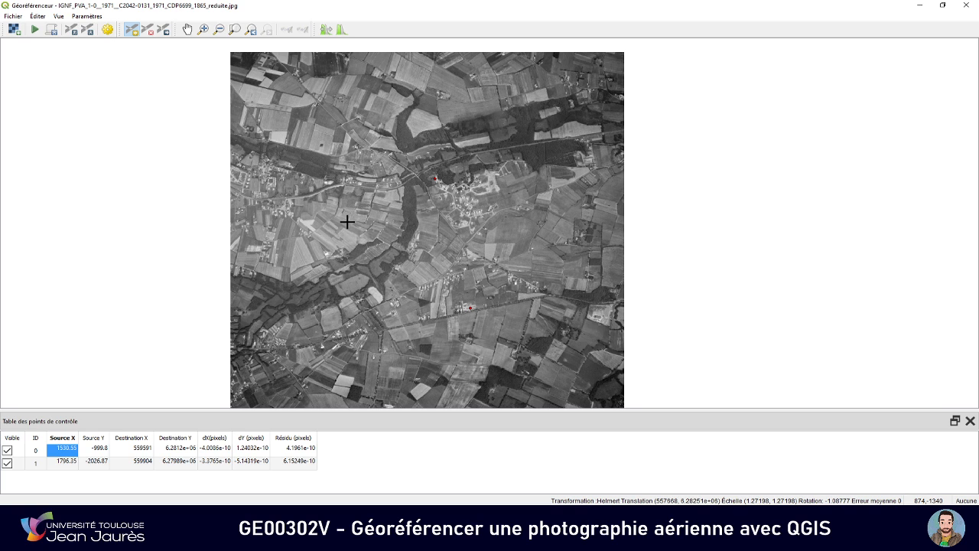
{"action": "left_click", "coordinate": [139, 448]}
{"action": "left_click", "coordinate": [166, 449]}
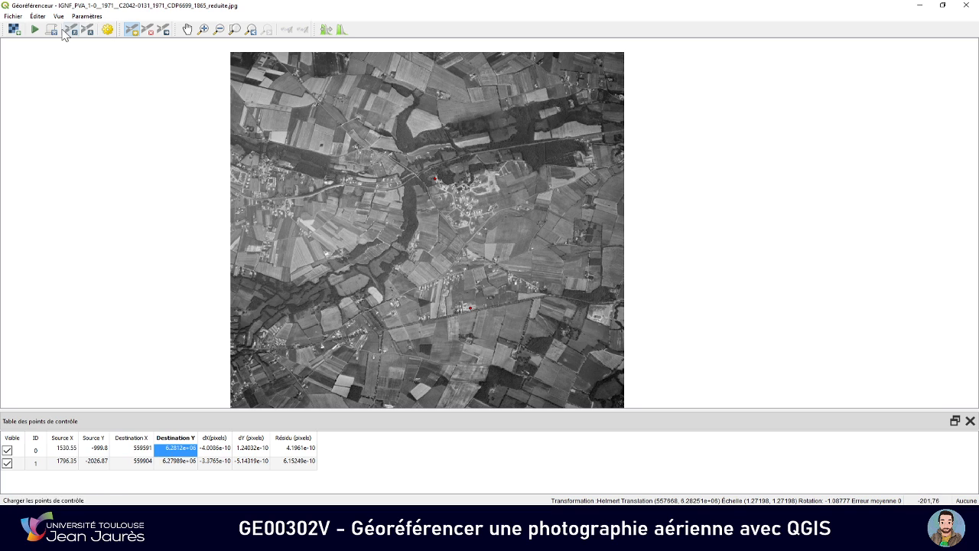
Georeference photo 1865 with Helmert, nearest-neighbour resampling and Lambert-93, outputting IGNF_PVA_1-0__1971__C2042-0131_1971_CDP6699_1865_reduite_georef.tif, and return to the main QGIS map
{"action": "left_click", "coordinate": [36, 31]}
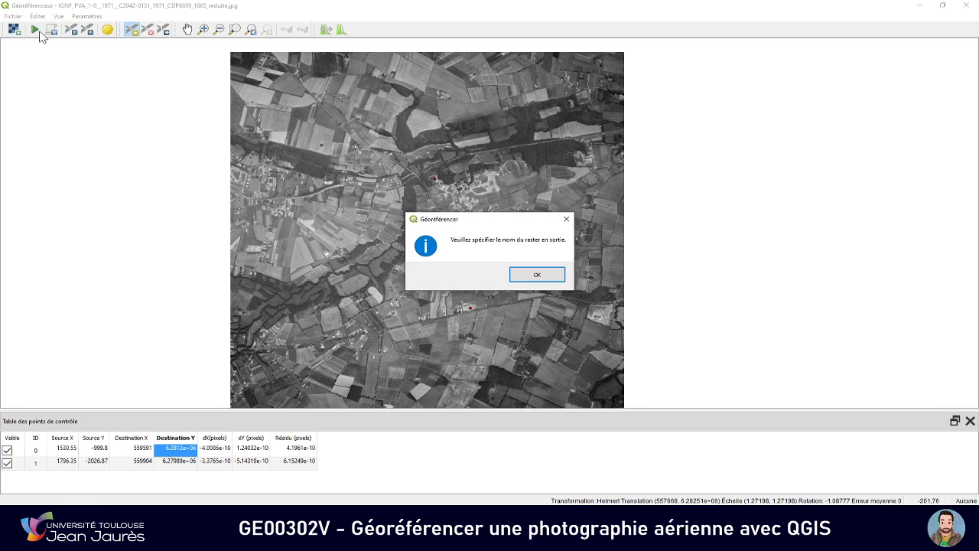
{"action": "left_click", "coordinate": [520, 280]}
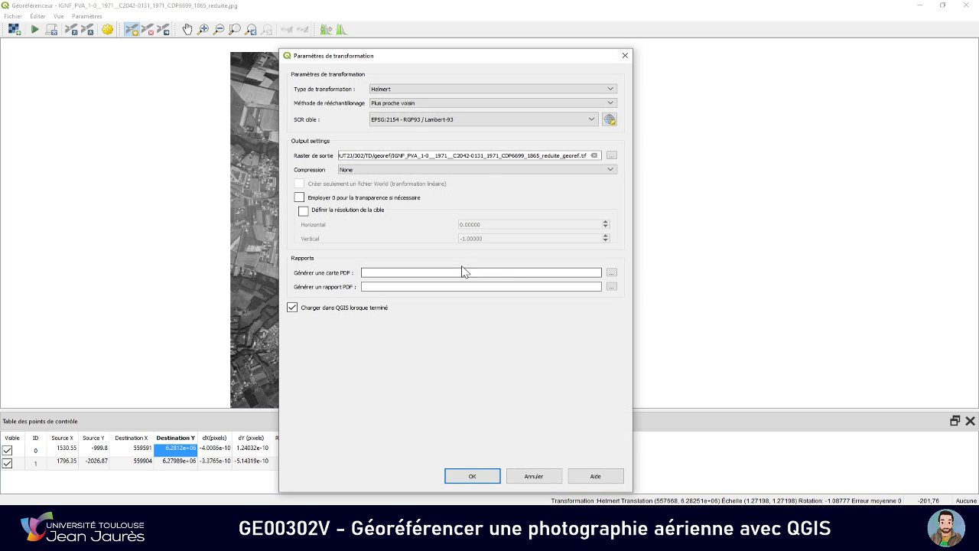
{"action": "left_click_drag", "start_coordinate": [581, 156], "coordinate": [523, 155]}
{"action": "left_click", "coordinate": [440, 157]}
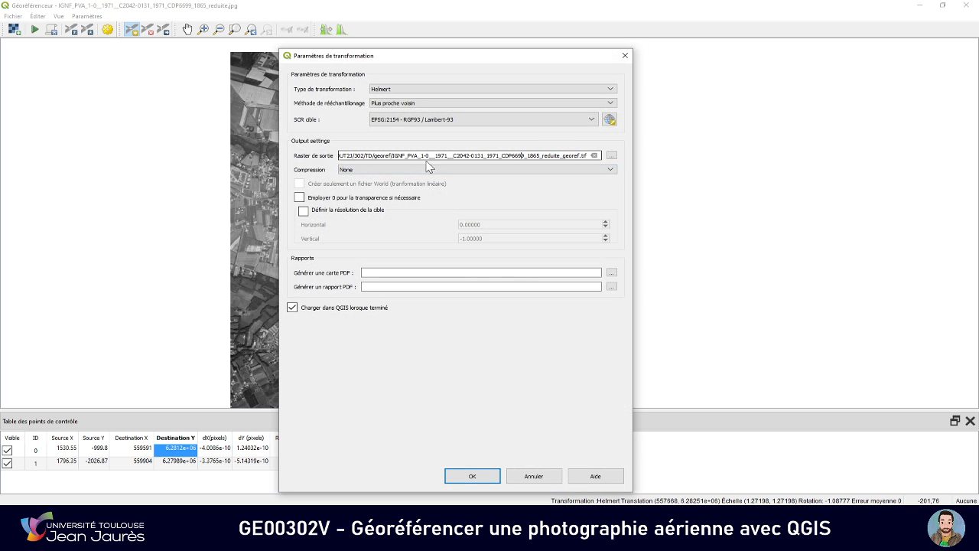
{"action": "left_click", "coordinate": [472, 475]}
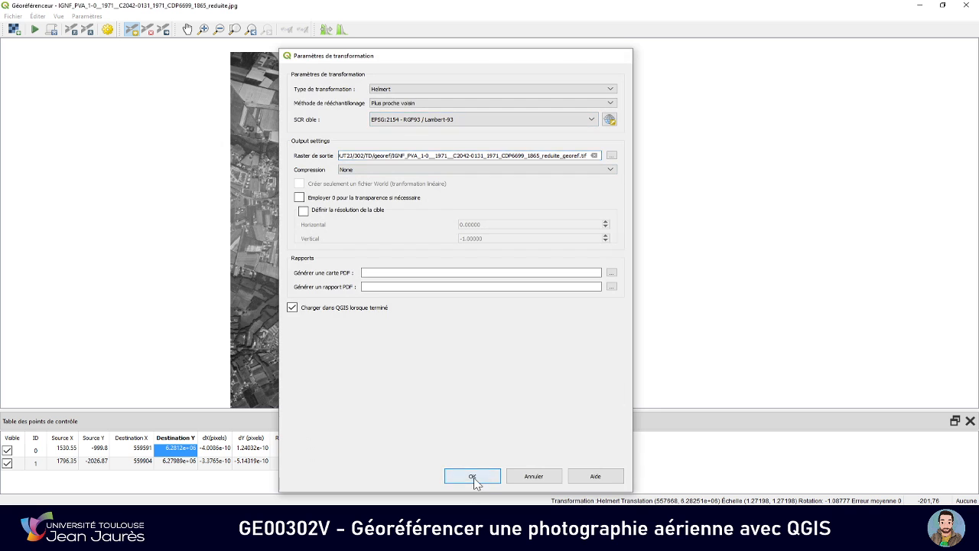
{"action": "left_click", "coordinate": [33, 31]}
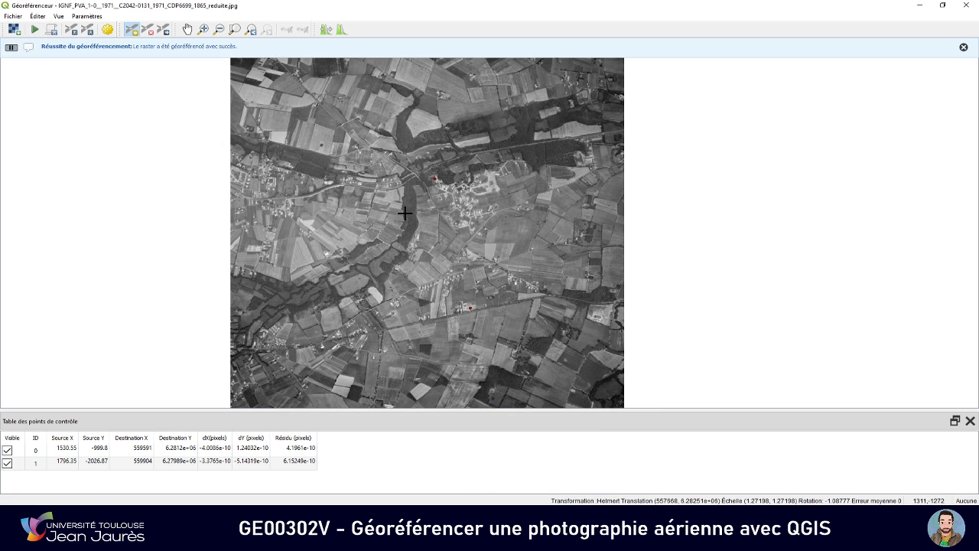
{"action": "left_click", "coordinate": [920, 12]}
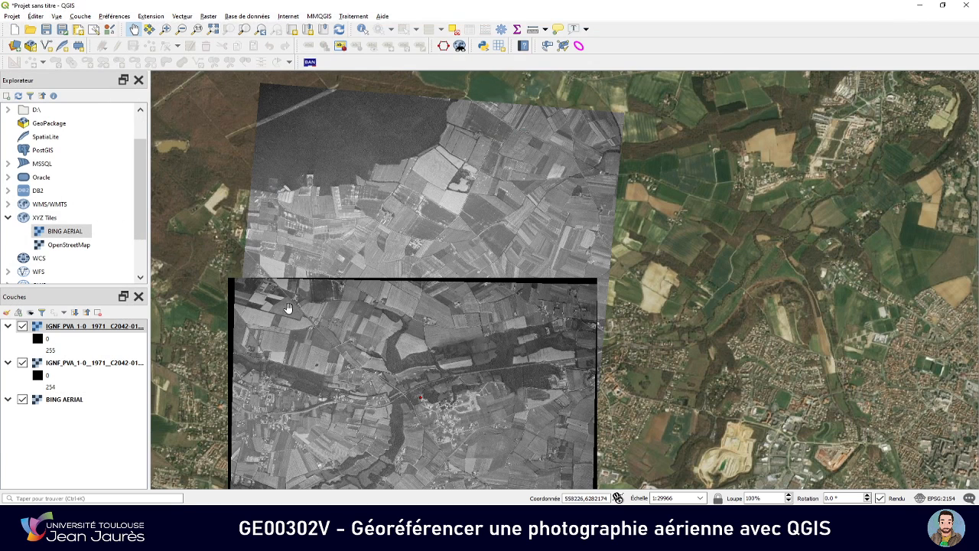
Make pixels with value 0 fully transparent (100%) on the georeferenced 1865 photo layer to hide its black borders
{"action": "left_click_drag", "start_coordinate": [287, 310], "coordinate": [334, 235]}
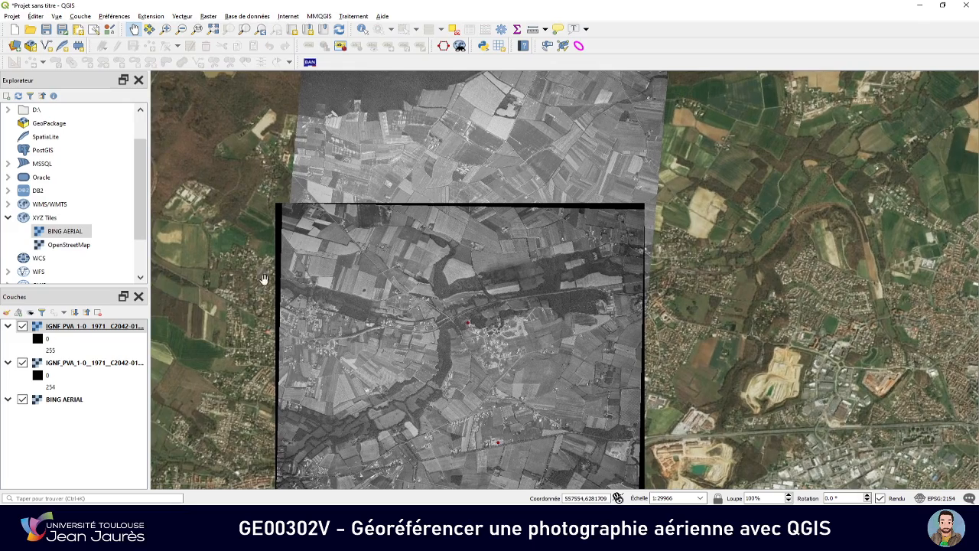
{"action": "double_click", "coordinate": [75, 327]}
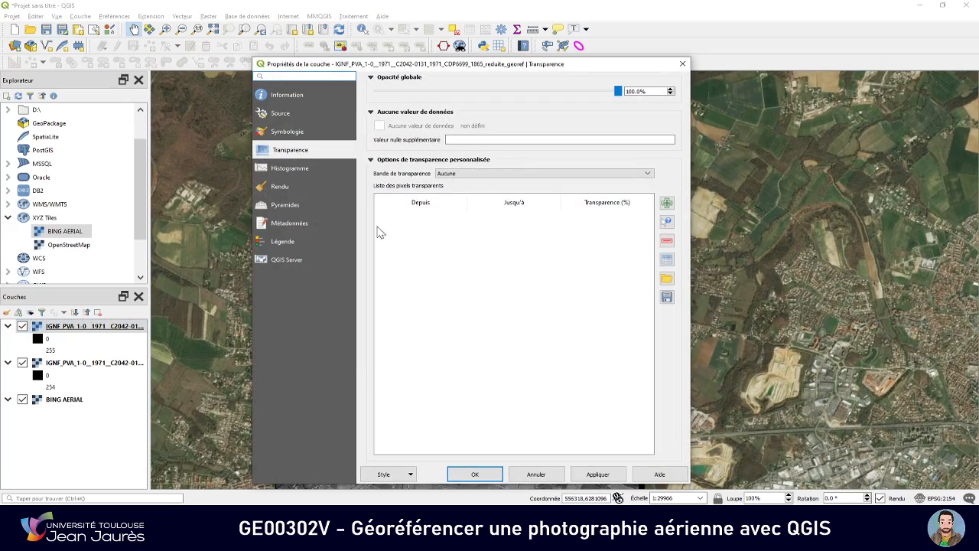
{"action": "left_click", "coordinate": [667, 223]}
{"action": "left_click", "coordinate": [632, 207]}
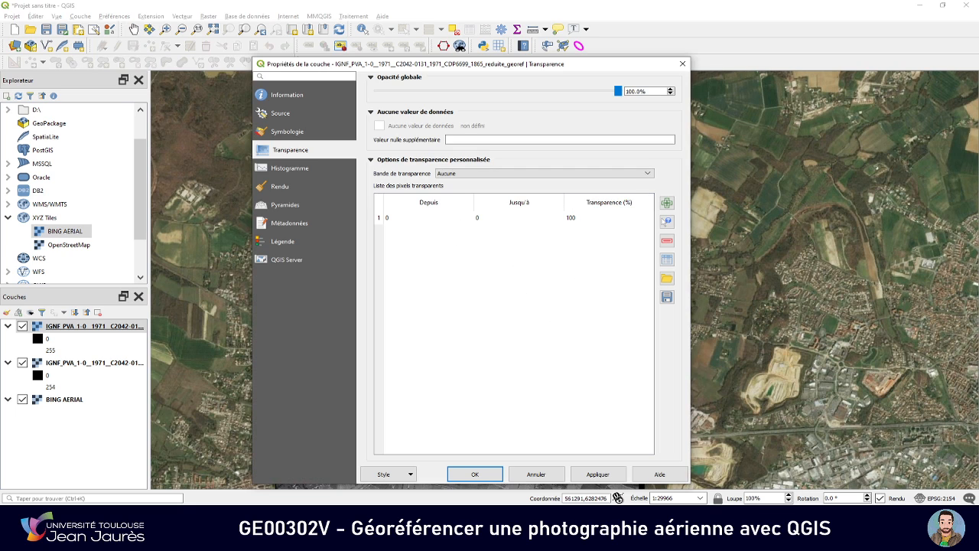
{"action": "left_click", "coordinate": [475, 474]}
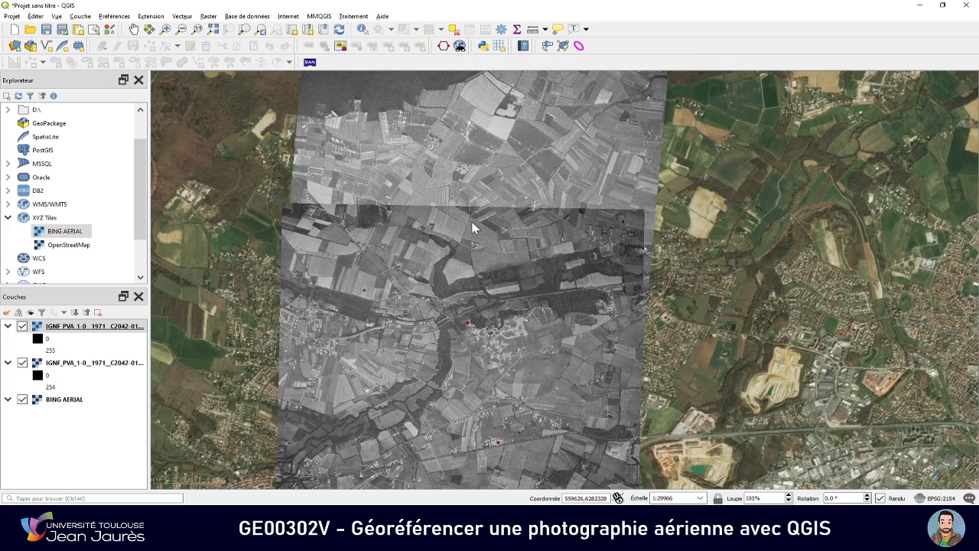
Examine how roads and fields line up along the seam between the two photos and how the 1865 photo fits the Bing Aerial background
{"action": "scroll", "coordinate": [483, 208], "scroll_direction": "up", "scroll_amount": 3}
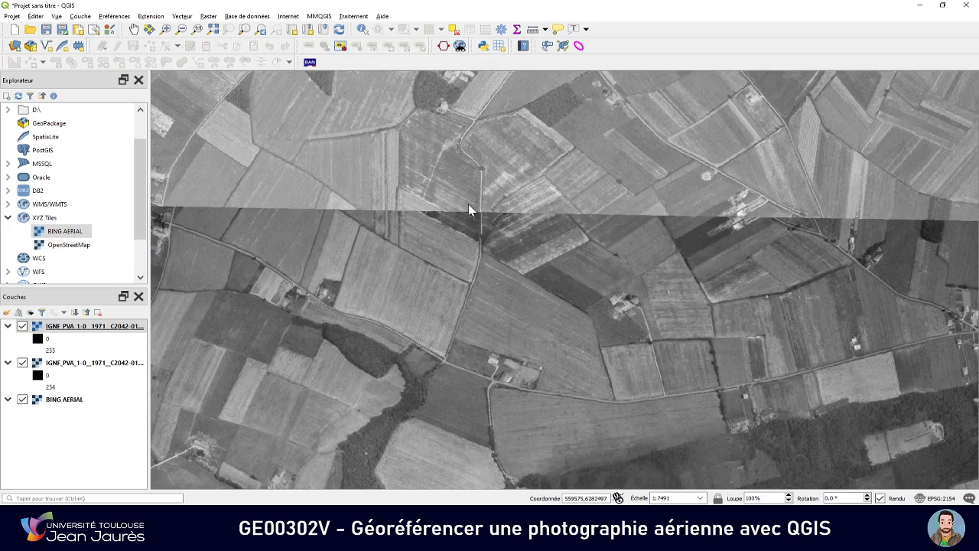
{"action": "scroll", "coordinate": [462, 210], "scroll_direction": "down", "scroll_amount": 1}
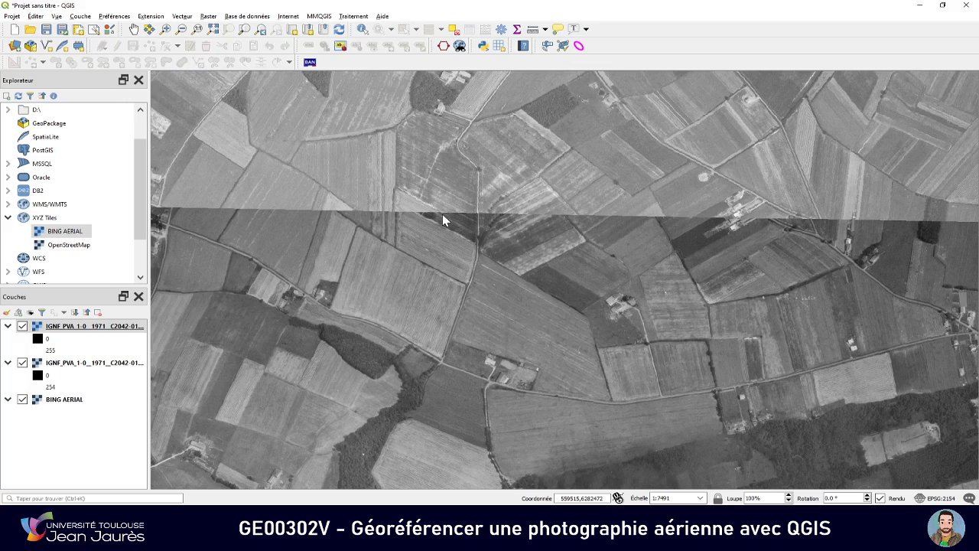
{"action": "scroll", "coordinate": [442, 219], "scroll_direction": "down", "scroll_amount": 1}
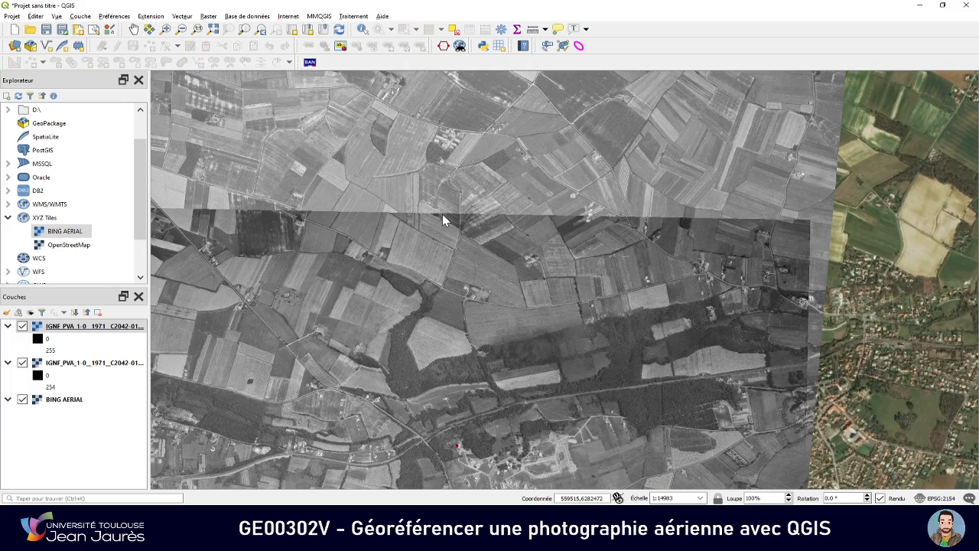
{"action": "scroll", "coordinate": [443, 213], "scroll_direction": "down", "scroll_amount": 1}
{"action": "scroll", "coordinate": [322, 214], "scroll_direction": "up", "scroll_amount": 1}
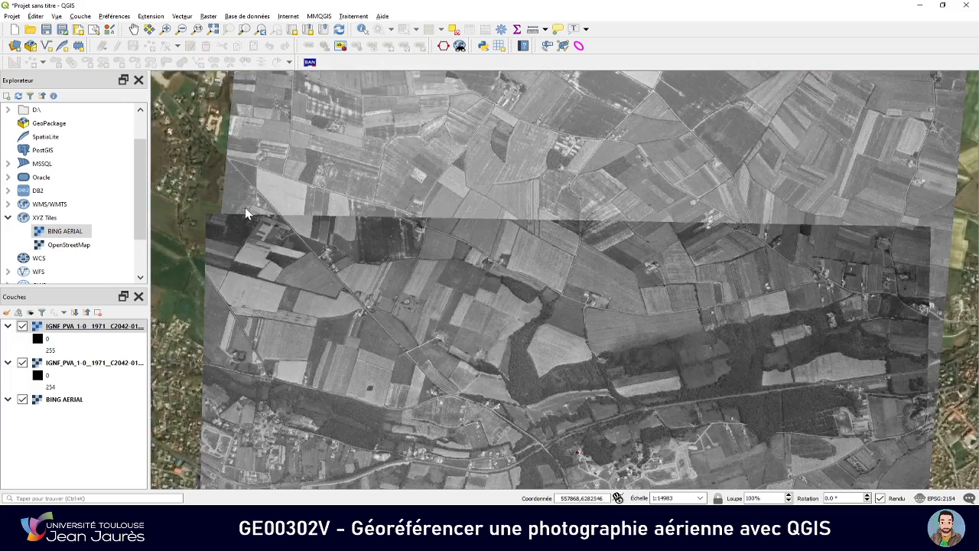
{"action": "scroll", "coordinate": [267, 207], "scroll_direction": "up", "scroll_amount": 1}
{"action": "scroll", "coordinate": [362, 214], "scroll_direction": "up", "scroll_amount": 1}
{"action": "scroll", "coordinate": [403, 218], "scroll_direction": "down", "scroll_amount": 1}
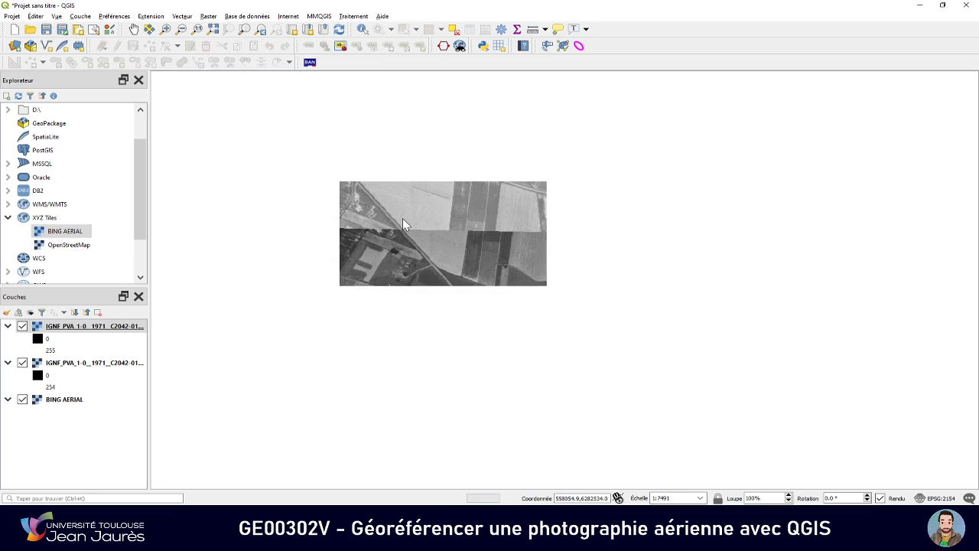
{"action": "left_click", "coordinate": [134, 29]}
{"action": "scroll", "coordinate": [488, 215], "scroll_direction": "down", "scroll_amount": 1}
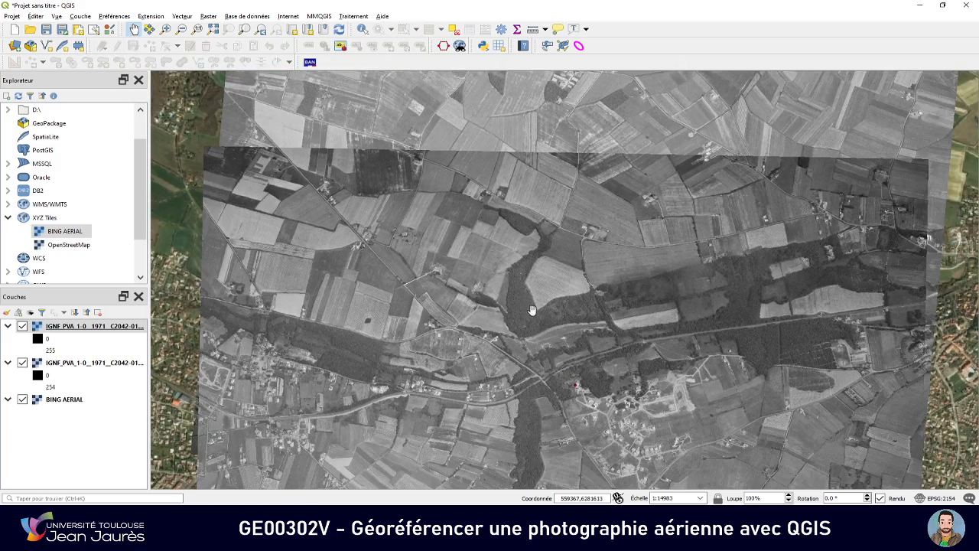
{"action": "left_click_drag", "start_coordinate": [597, 429], "coordinate": [489, 276]}
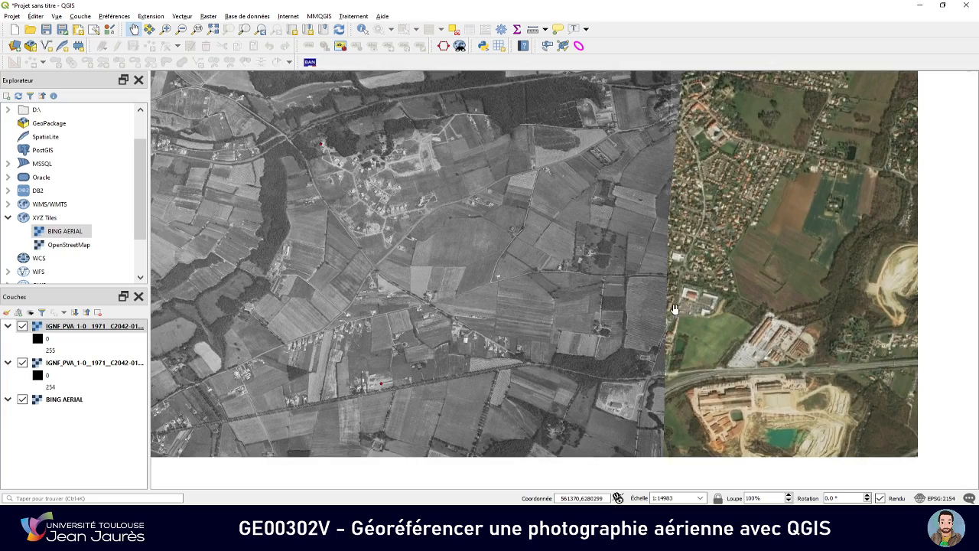
{"action": "left_click_drag", "start_coordinate": [673, 310], "coordinate": [467, 264]}
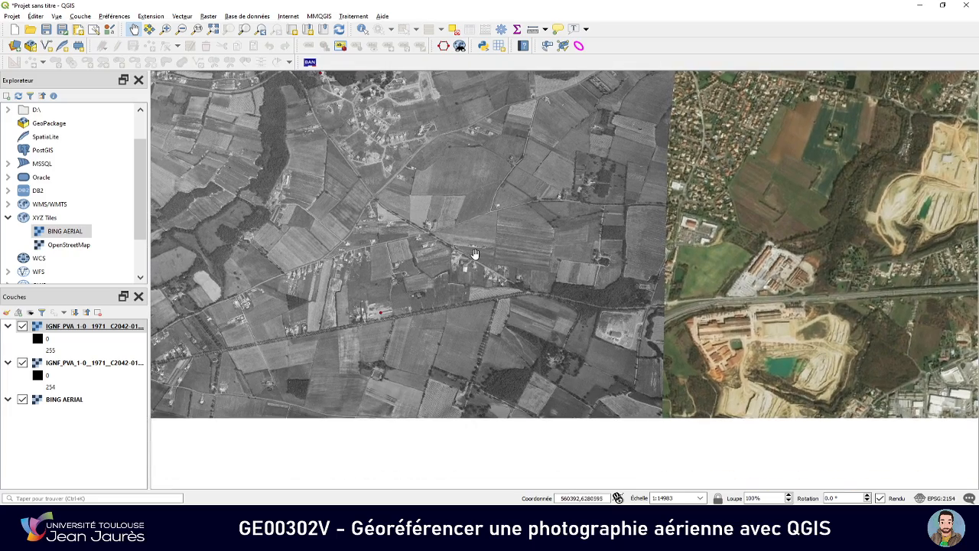
{"action": "scroll", "coordinate": [720, 281], "scroll_direction": "down", "scroll_amount": 1}
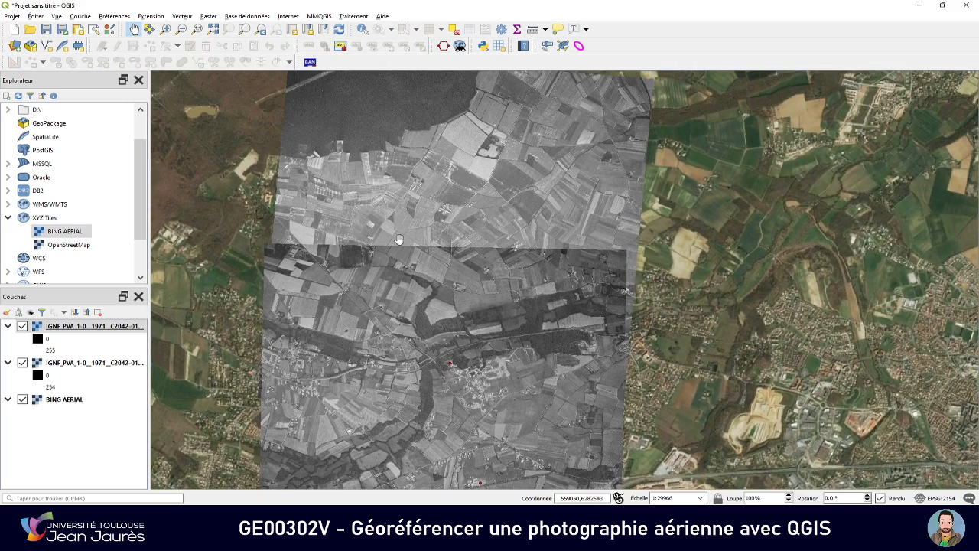
{"action": "scroll", "coordinate": [511, 244], "scroll_direction": "down", "scroll_amount": 1}
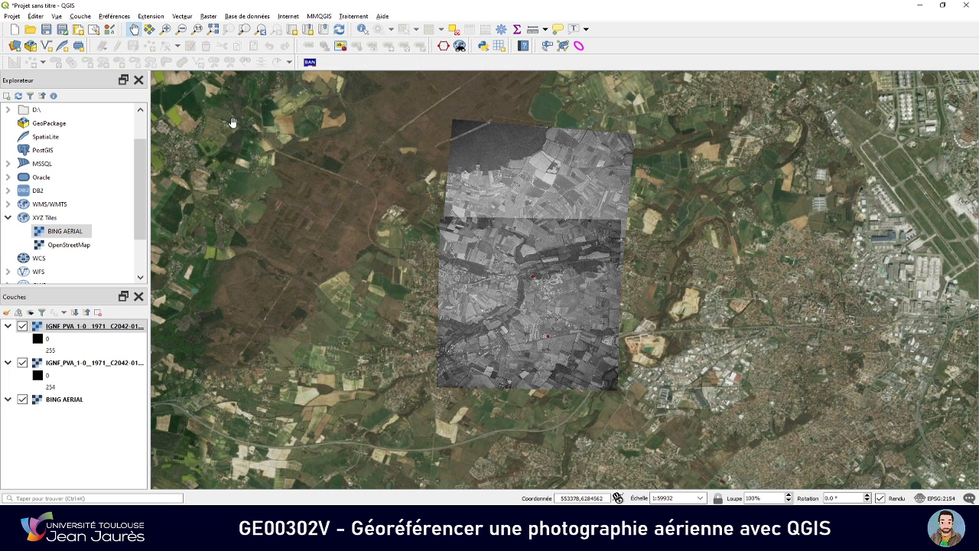
Save the project on the desktop under the name georef
{"action": "left_click", "coordinate": [12, 16]}
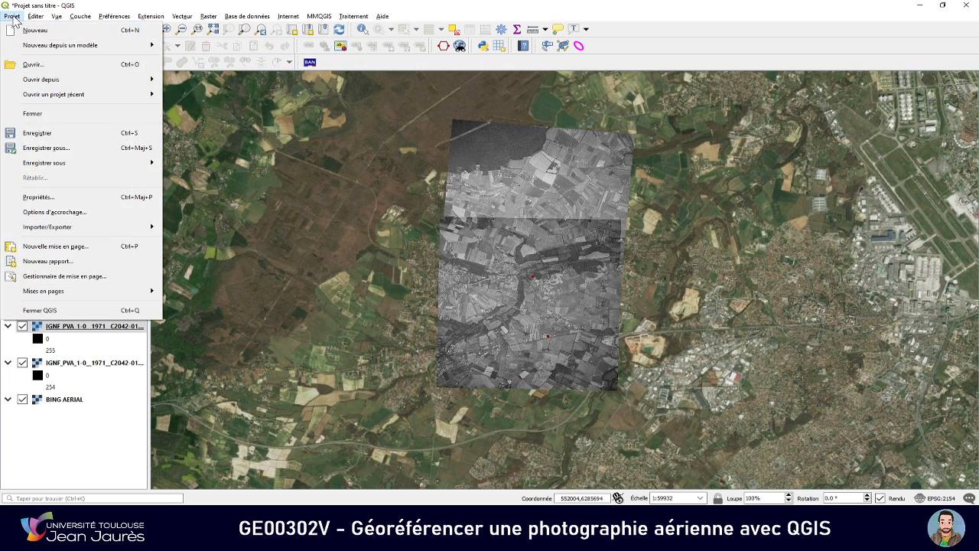
{"action": "left_click", "coordinate": [48, 148]}
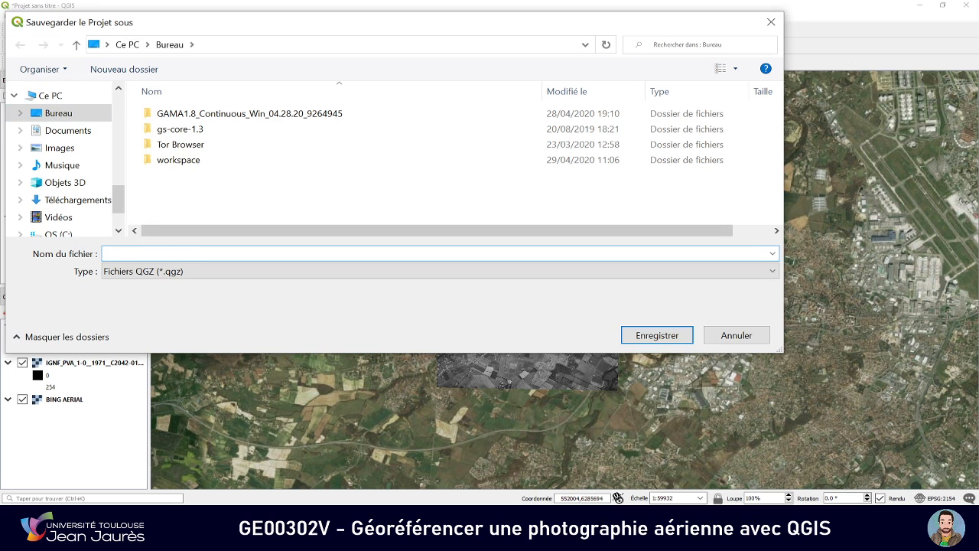
{"action": "type", "text": "georef"}
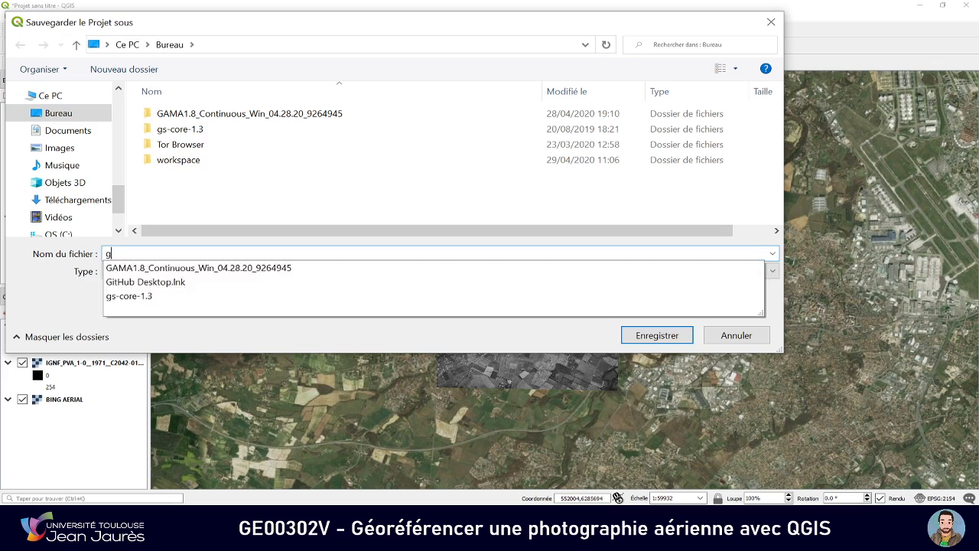
{"action": "key", "text": "Return"}
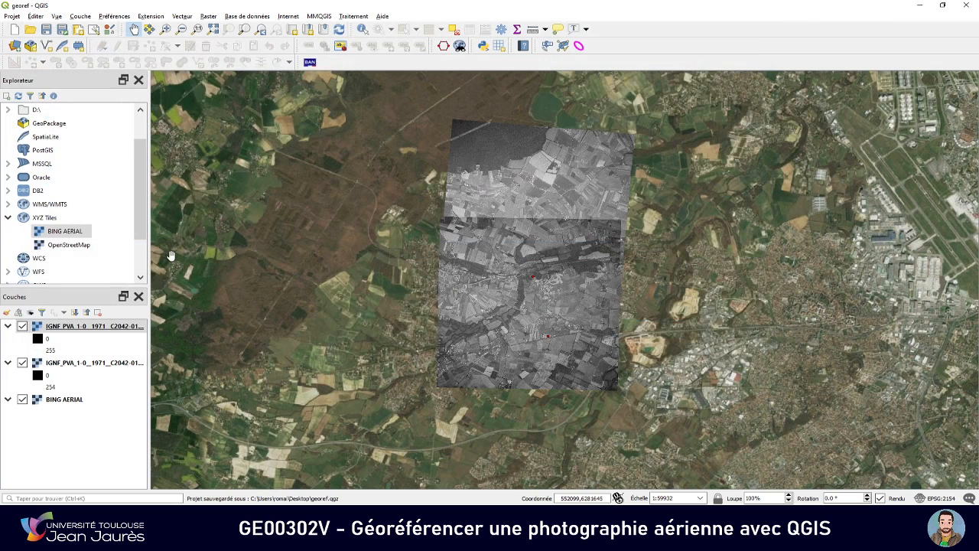
Start a new empty project, reopen the georef project from the recent projects and dismiss the coordinate system warning
{"action": "left_click", "coordinate": [15, 30]}
{"action": "left_click", "coordinate": [12, 16]}
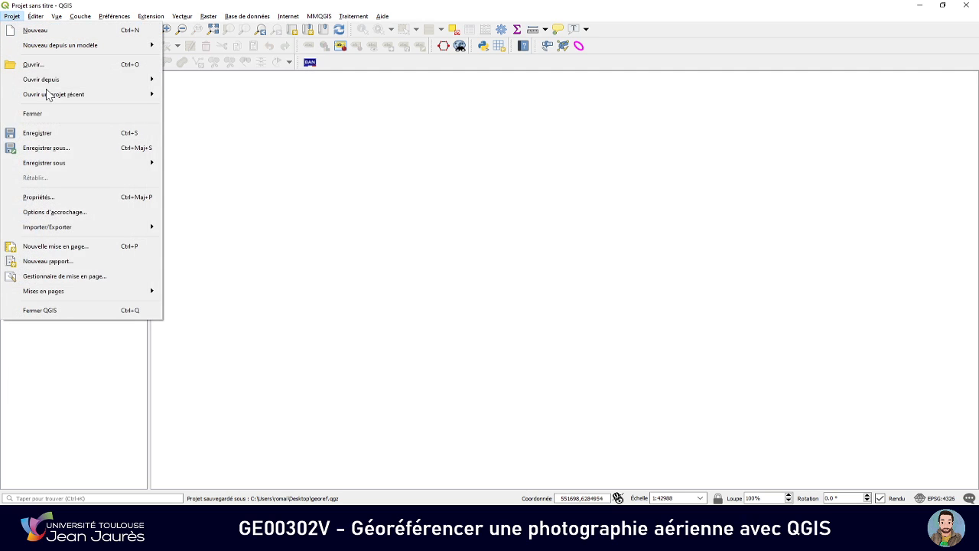
{"action": "mouse_move", "coordinate": [71, 94]}
{"action": "left_click", "coordinate": [199, 99]}
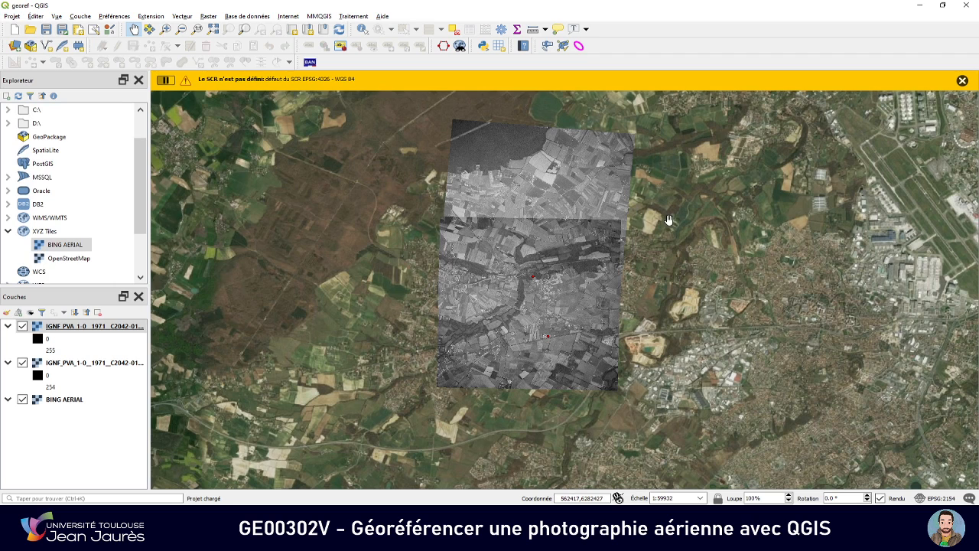
{"action": "left_click", "coordinate": [963, 82]}
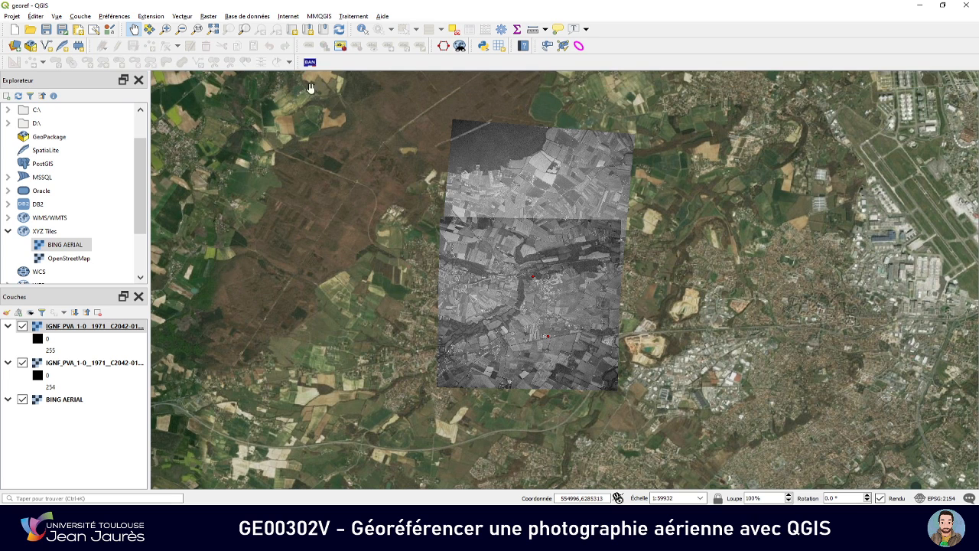
Reopen the Georeferencer and close it, saving the control points of photo 1865
{"action": "left_click", "coordinate": [208, 17]}
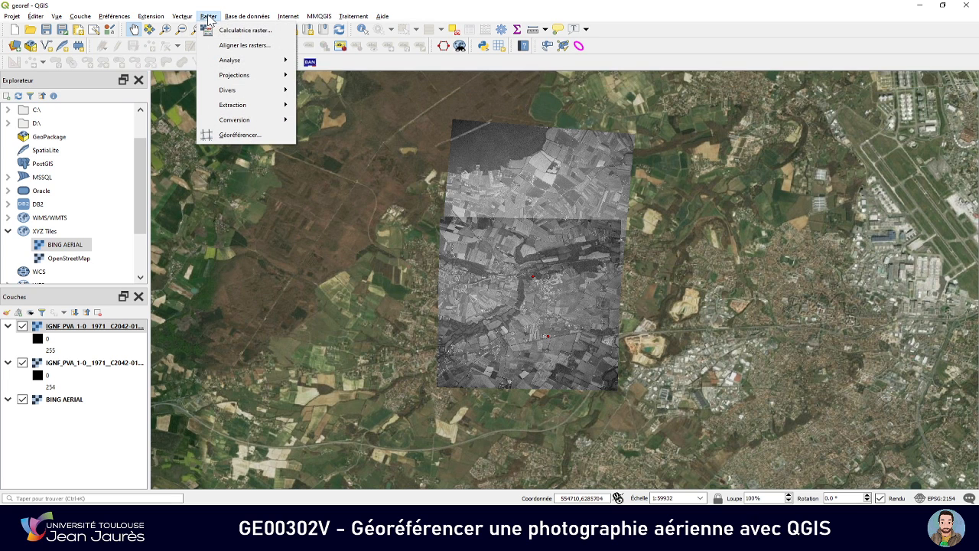
{"action": "left_click", "coordinate": [243, 134]}
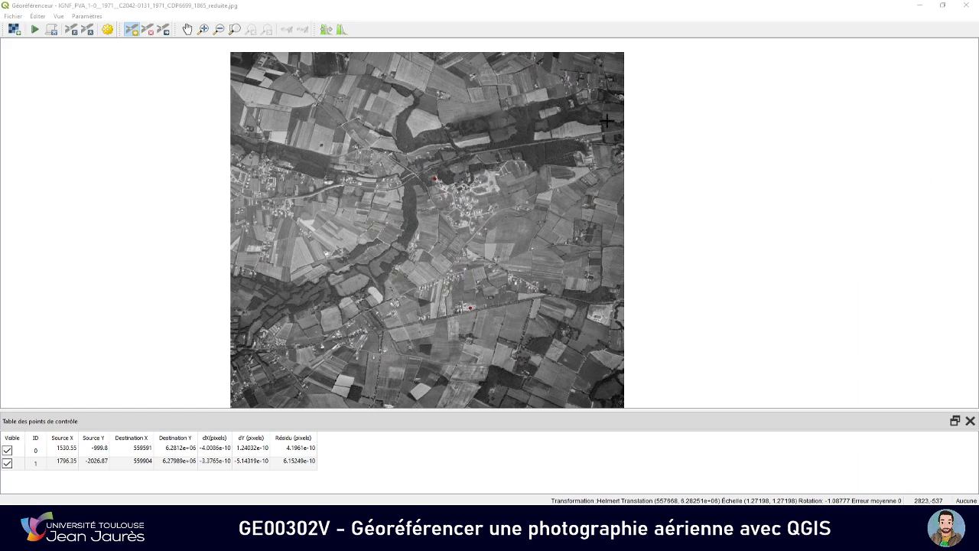
{"action": "left_click", "coordinate": [965, 5]}
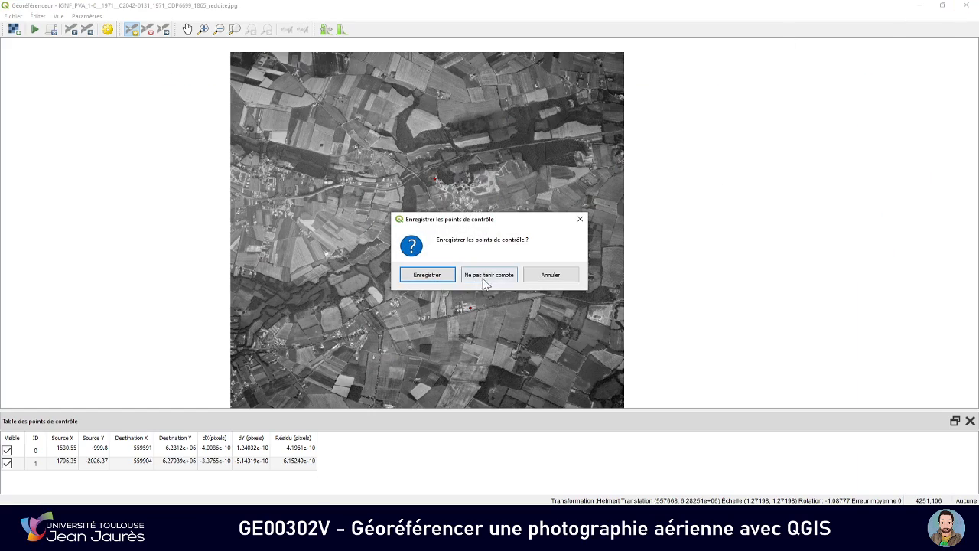
{"action": "left_click", "coordinate": [451, 279]}
{"action": "scroll", "coordinate": [497, 270], "scroll_direction": "up", "scroll_amount": 4}
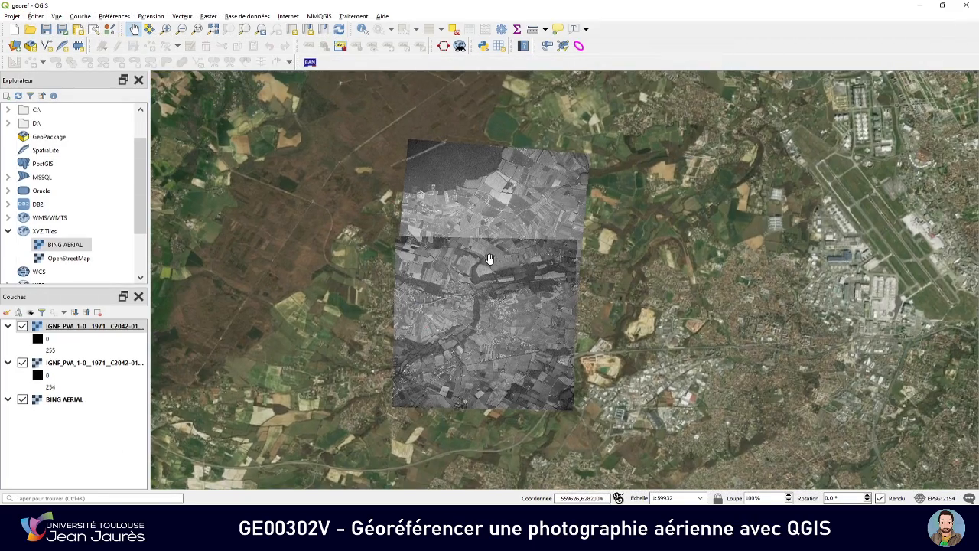
{"action": "scroll", "coordinate": [479, 298], "scroll_direction": "down", "scroll_amount": 4}
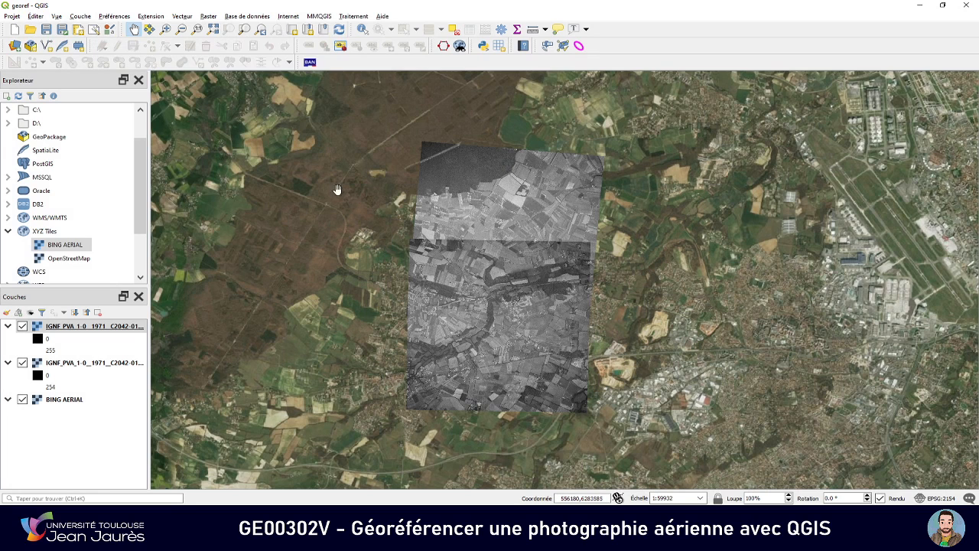
{"action": "left_click", "coordinate": [209, 17]}
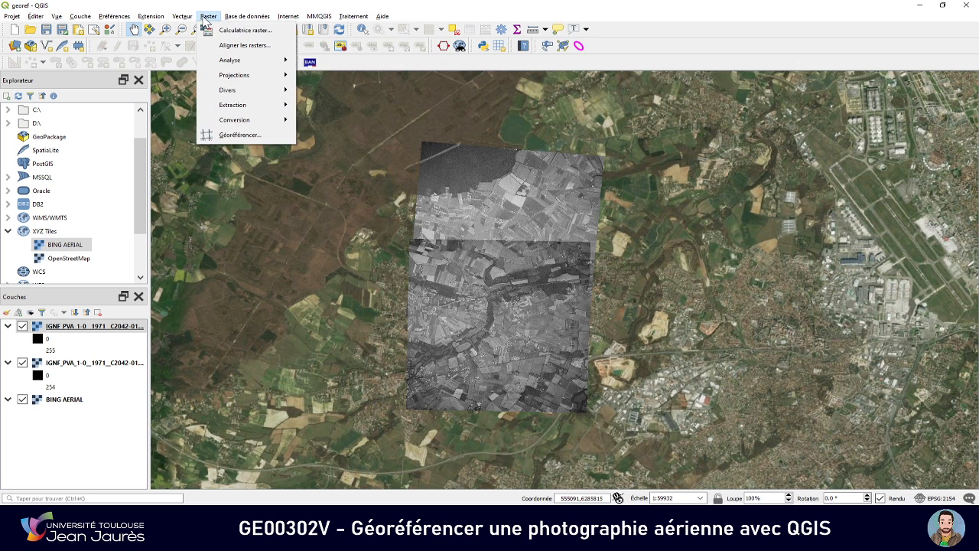
{"action": "mouse_move", "coordinate": [233, 91]}
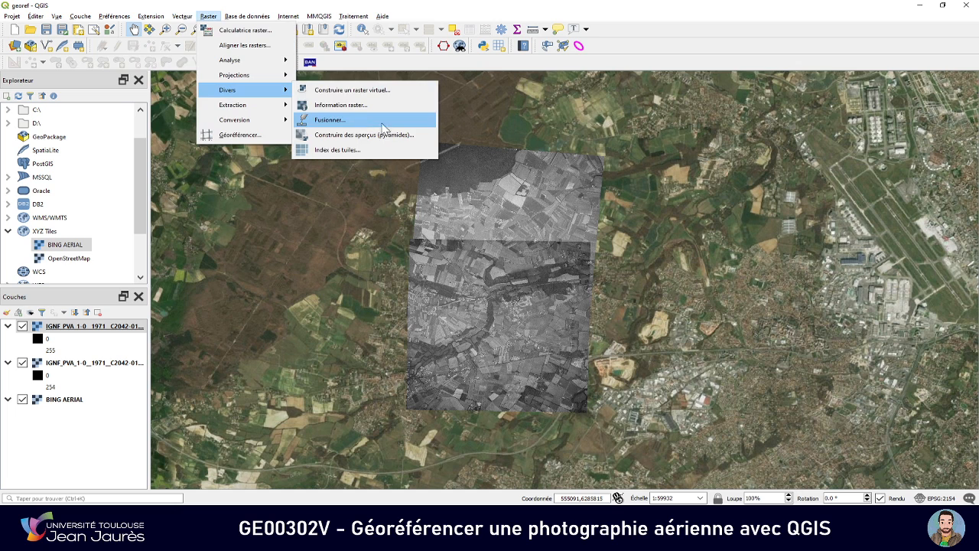
{"action": "key", "text": "Escape"}
{"action": "key", "text": "Escape"}
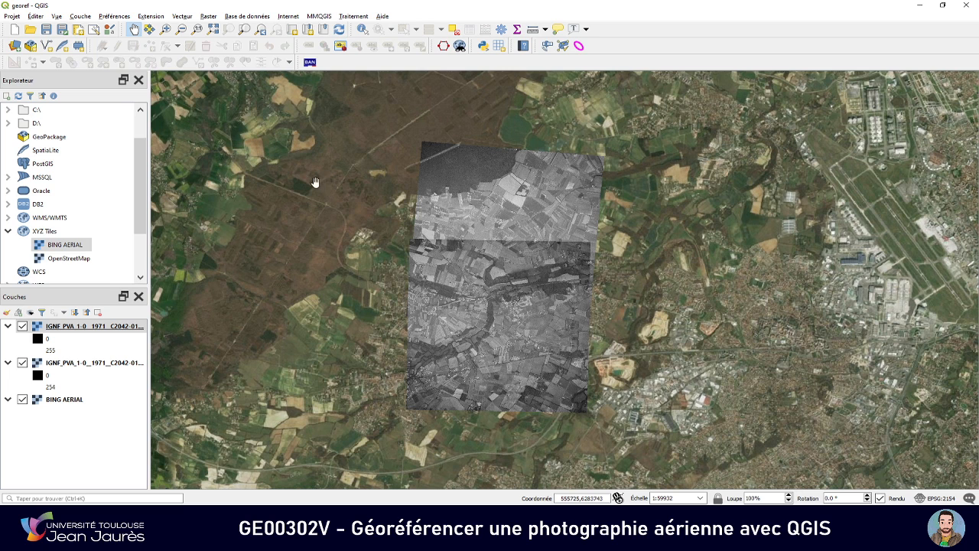
Start exporting the map as an image and draw the export extent tightly around the two assembled aerial photos
{"action": "left_click", "coordinate": [12, 17]}
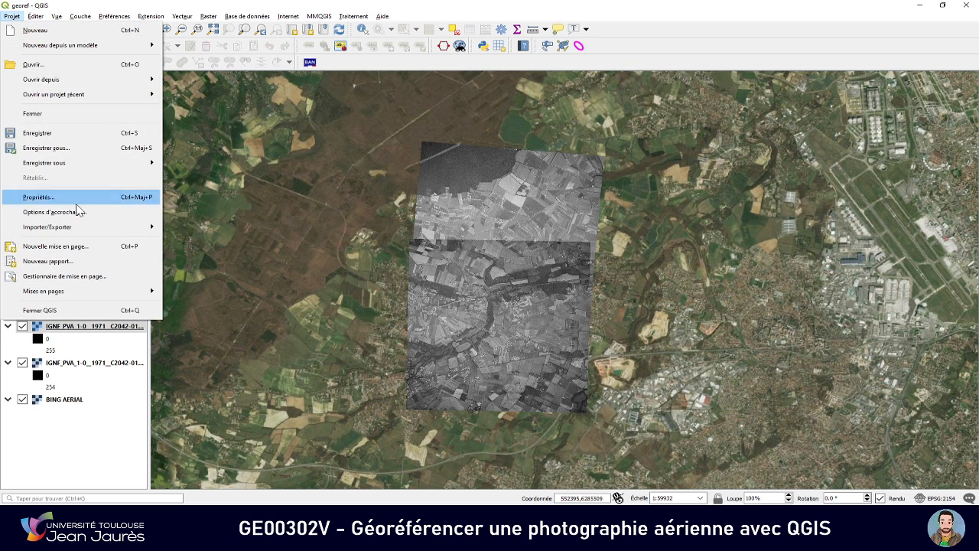
{"action": "mouse_move", "coordinate": [97, 228]}
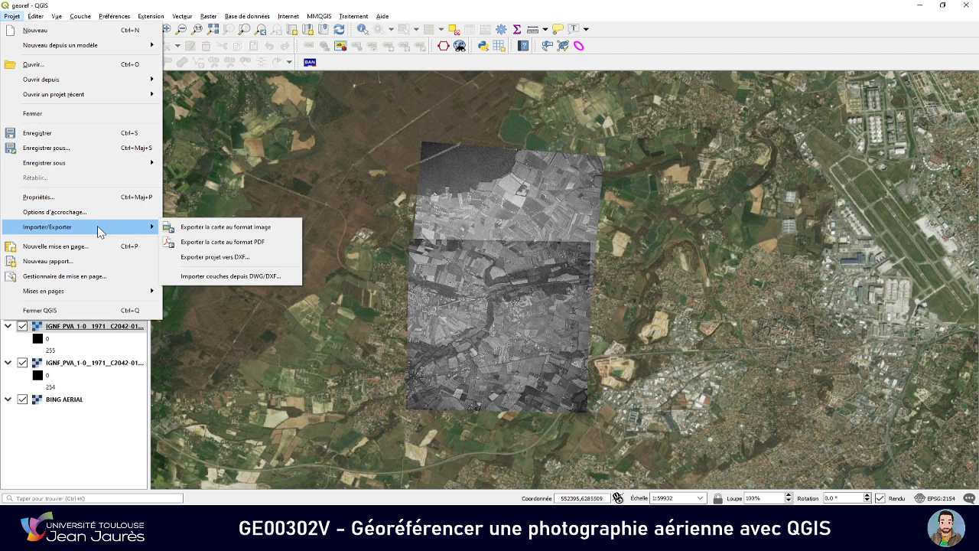
{"action": "left_click", "coordinate": [280, 235]}
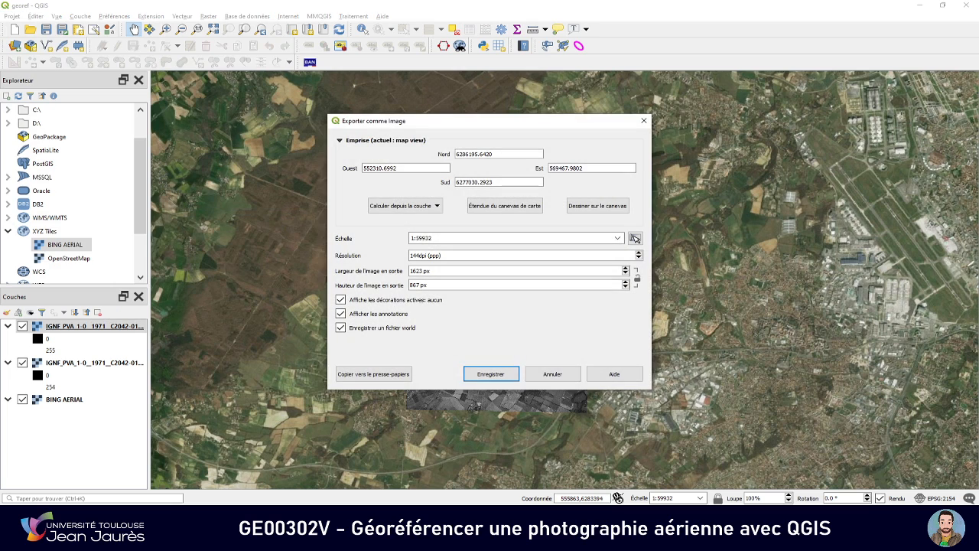
{"action": "left_click_drag", "start_coordinate": [413, 120], "coordinate": [142, 101]}
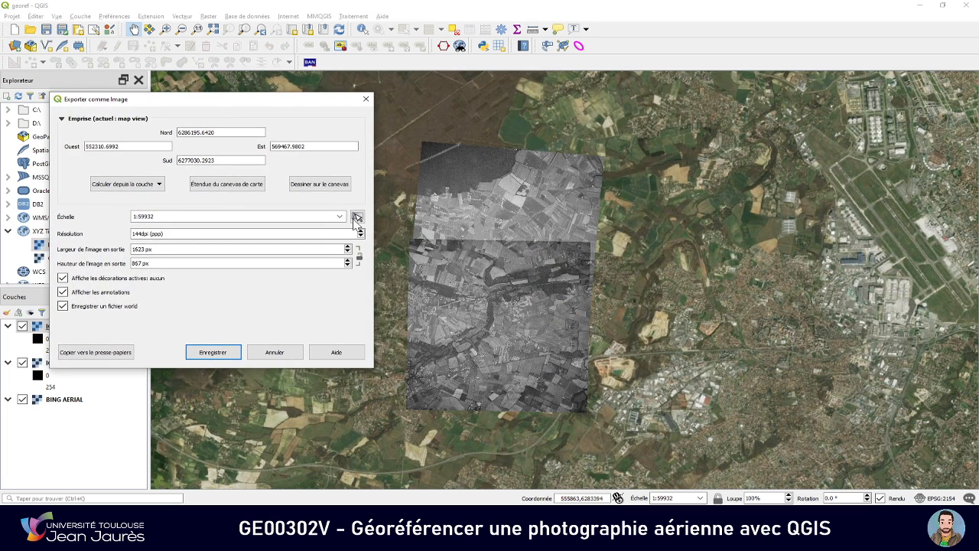
{"action": "left_click", "coordinate": [327, 184]}
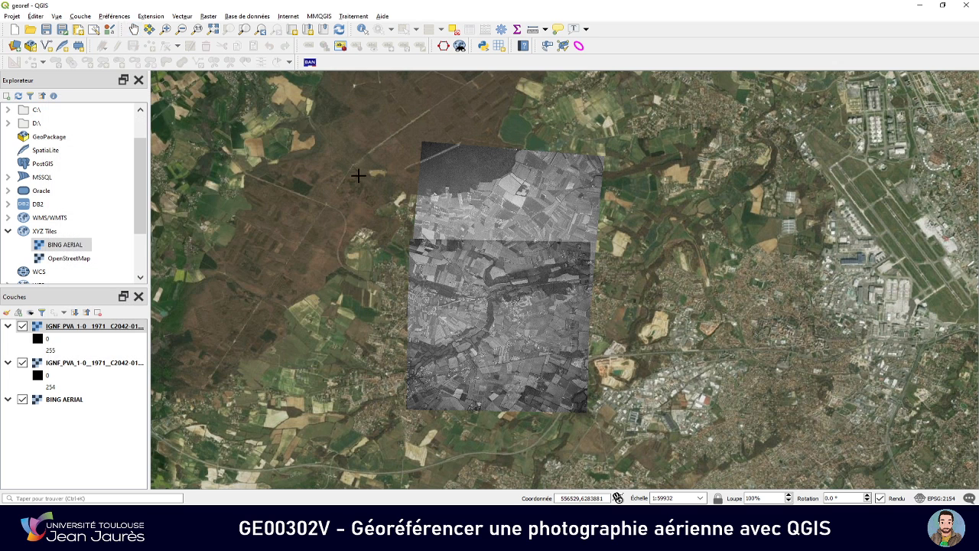
{"action": "left_click_drag", "start_coordinate": [403, 139], "coordinate": [604, 417]}
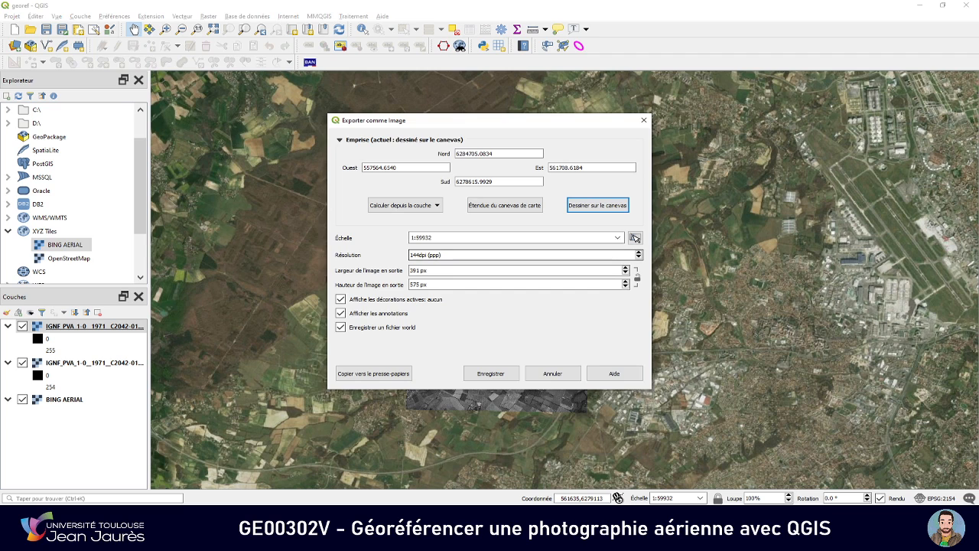
Set the export resolution to 5000 dpi and save the map image on the desktop as export in PNG format
{"action": "left_click", "coordinate": [419, 255]}
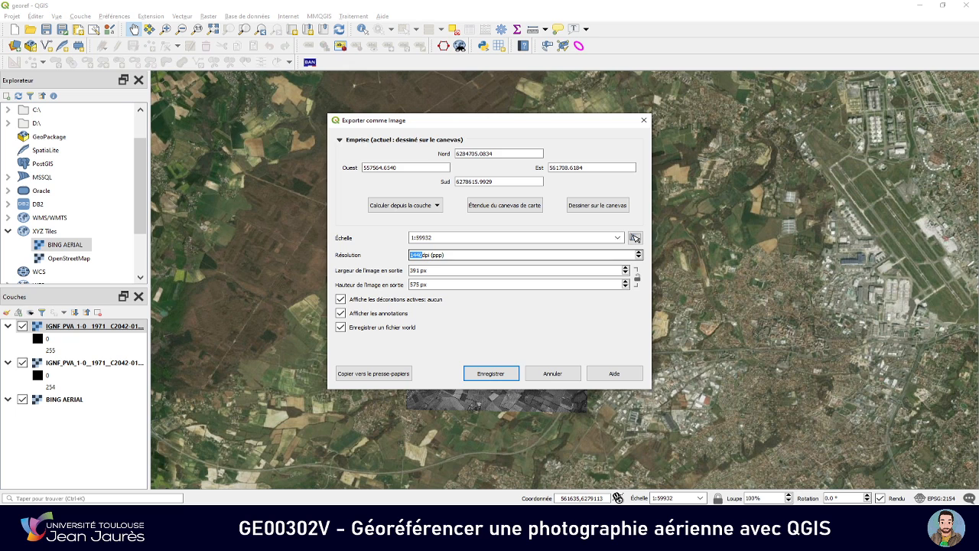
{"action": "type", "text": "5000"}
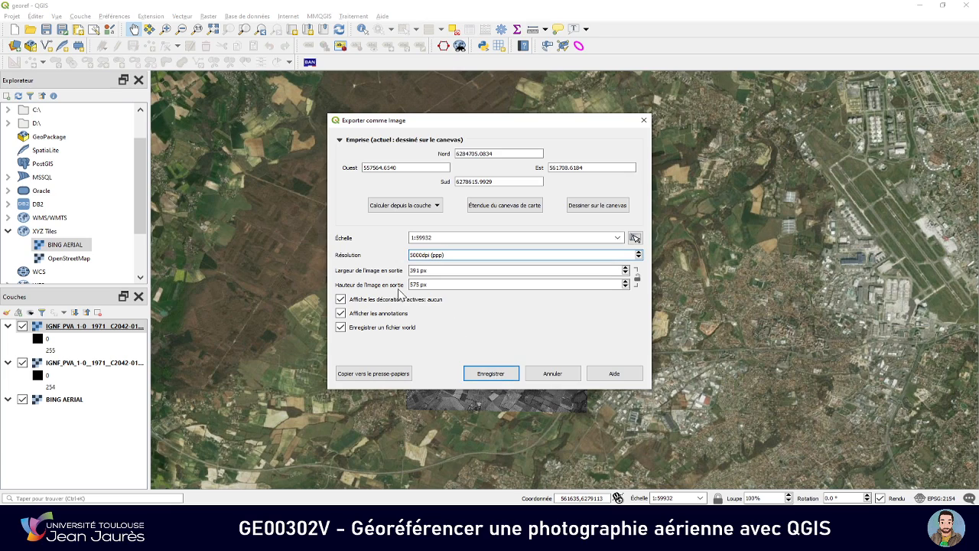
{"action": "left_click", "coordinate": [491, 373]}
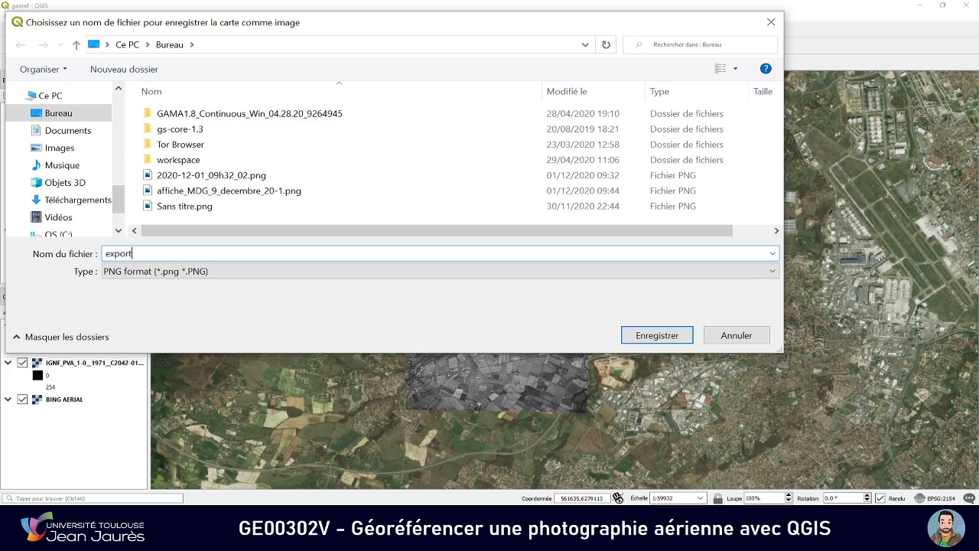
{"action": "left_click", "coordinate": [656, 335]}
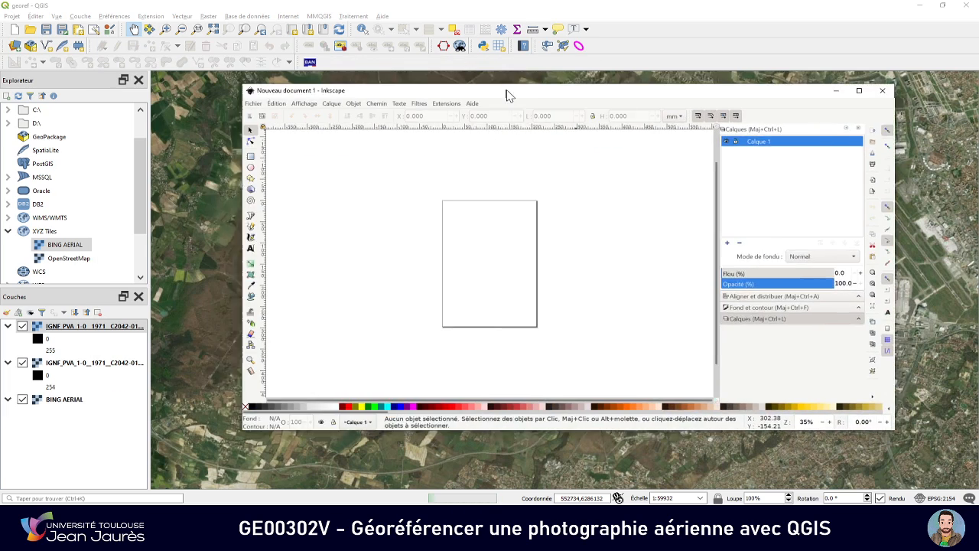
Switch to File Explorer and look through the desktop folder for the exported export.png file
{"action": "left_click_drag", "start_coordinate": [507, 94], "coordinate": [474, 114]}
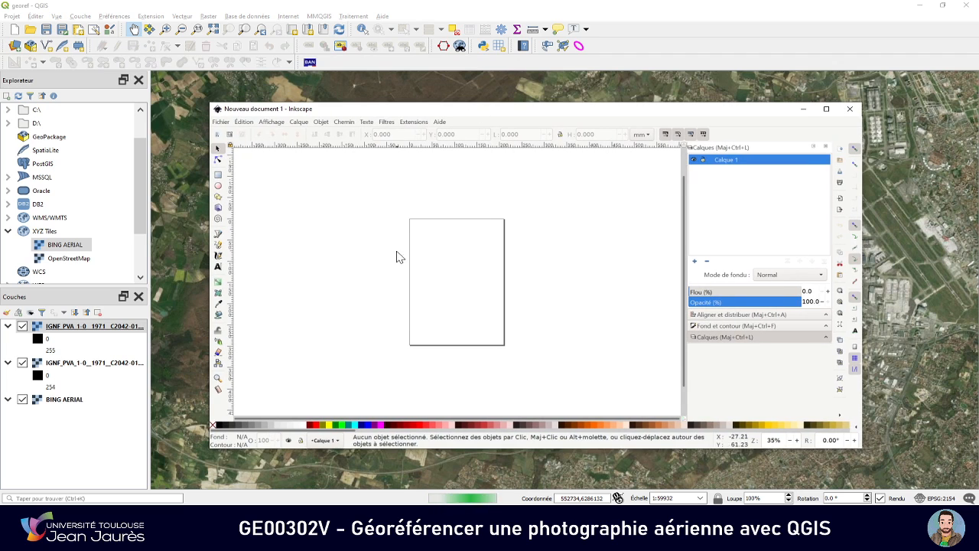
{"action": "key", "text": "alt+Tab"}
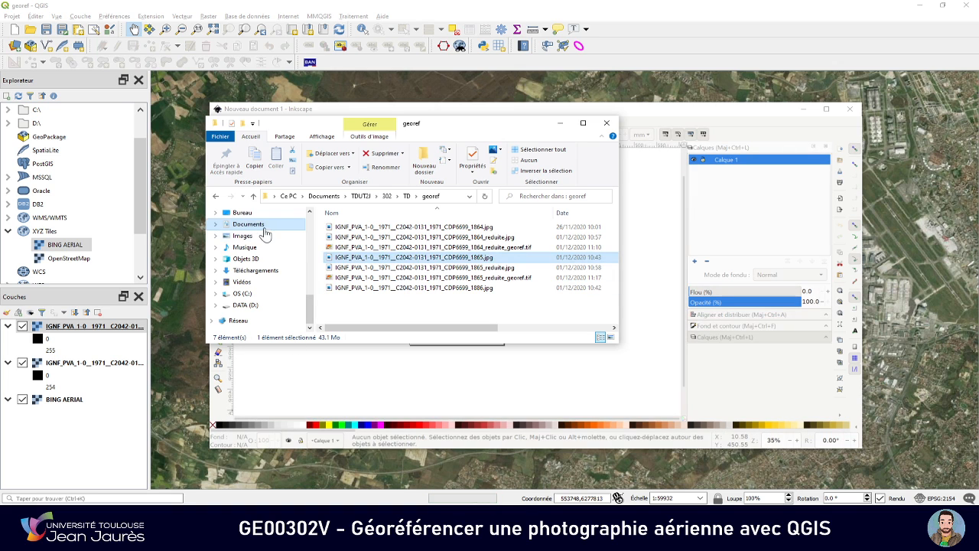
{"action": "left_click", "coordinate": [242, 212]}
{"action": "scroll", "coordinate": [409, 257], "scroll_direction": "down", "scroll_amount": 4}
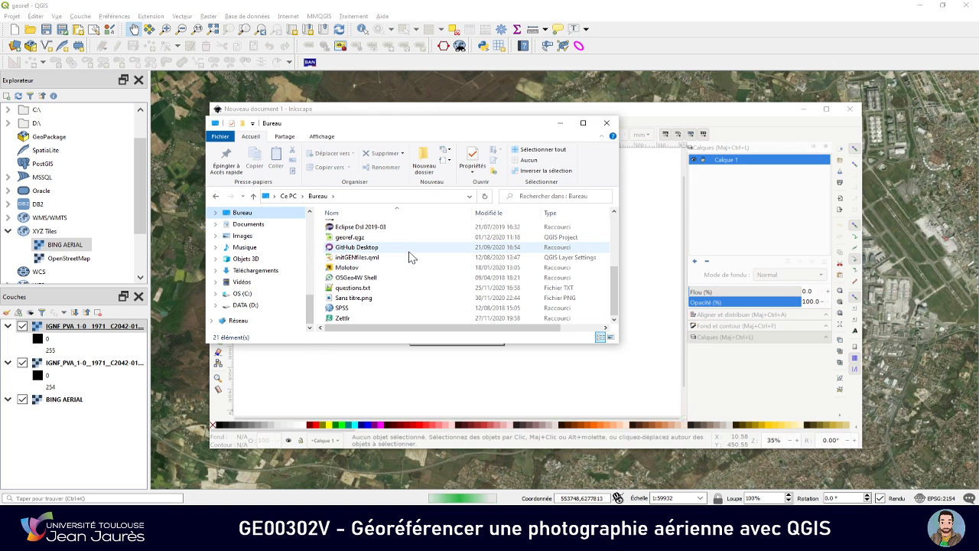
{"action": "scroll", "coordinate": [409, 256], "scroll_direction": "up", "scroll_amount": 2}
{"action": "scroll", "coordinate": [410, 260], "scroll_direction": "up", "scroll_amount": 1}
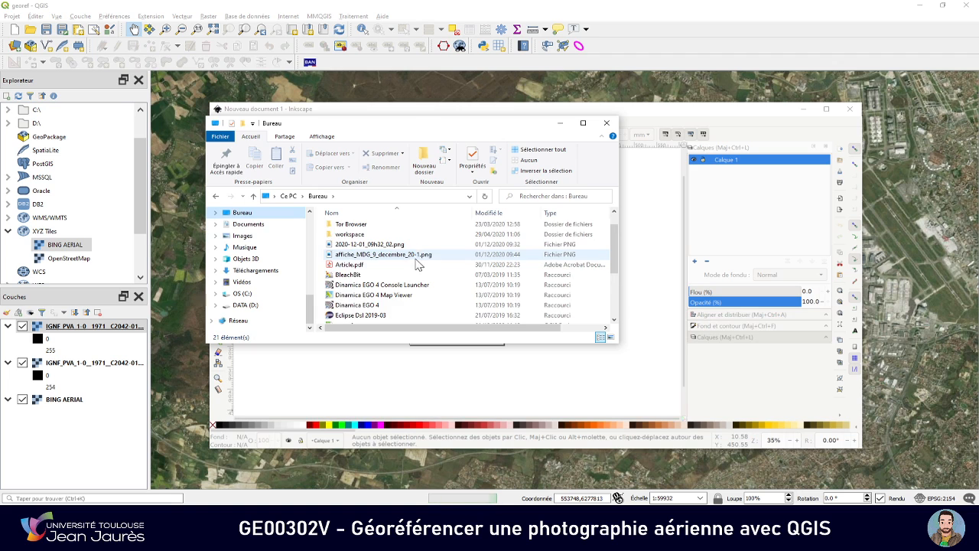
{"action": "scroll", "coordinate": [417, 262], "scroll_direction": "down", "scroll_amount": 3}
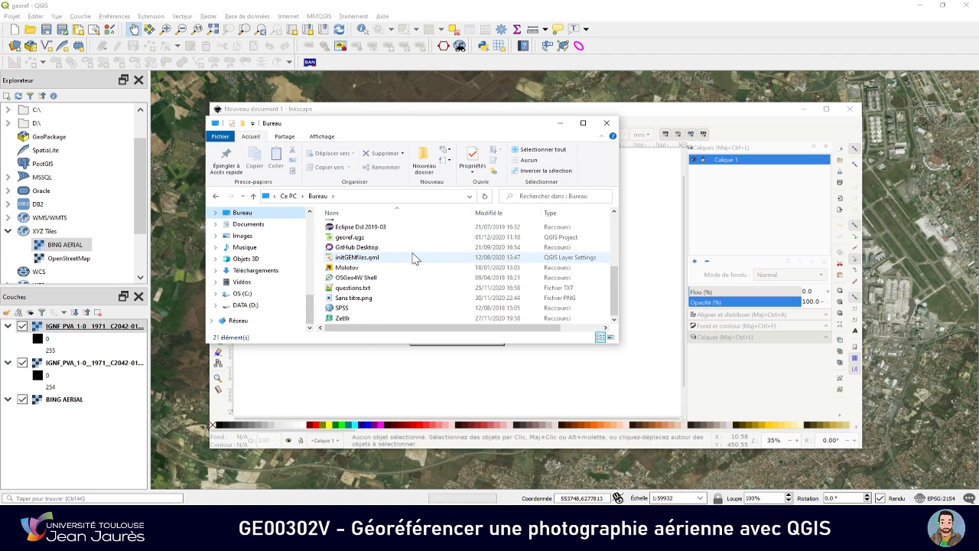
{"action": "scroll", "coordinate": [415, 298], "scroll_direction": "up", "scroll_amount": 4}
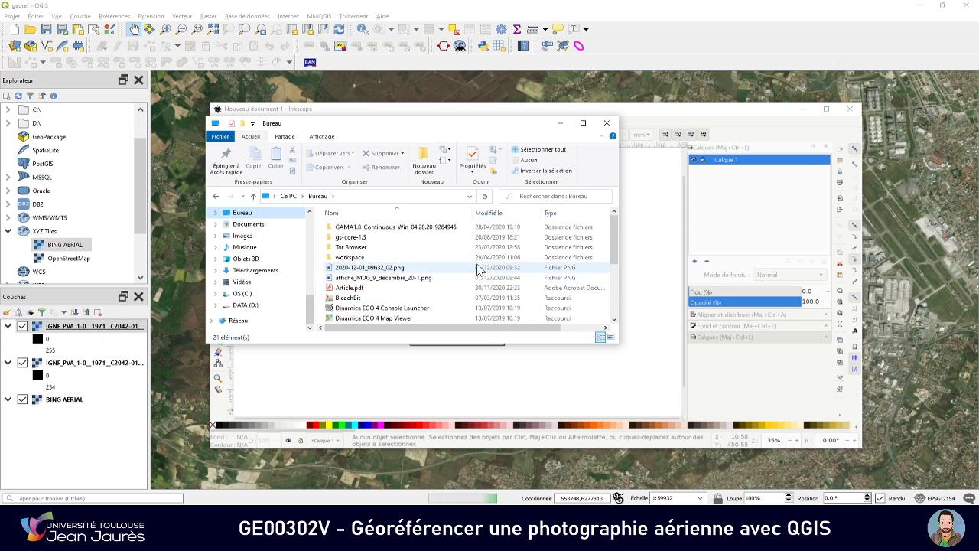
{"action": "scroll", "coordinate": [477, 268], "scroll_direction": "down", "scroll_amount": 4}
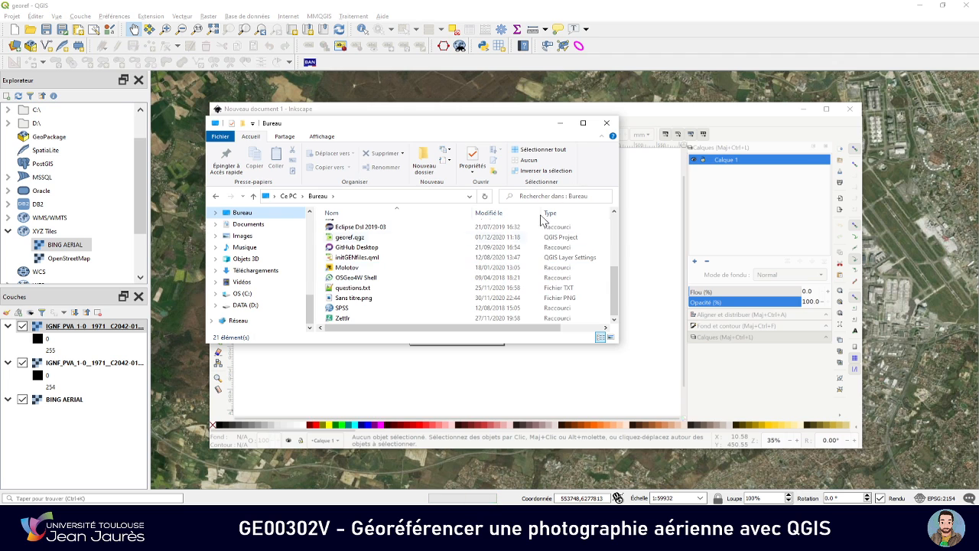
{"action": "scroll", "coordinate": [483, 263], "scroll_direction": "up", "scroll_amount": 4}
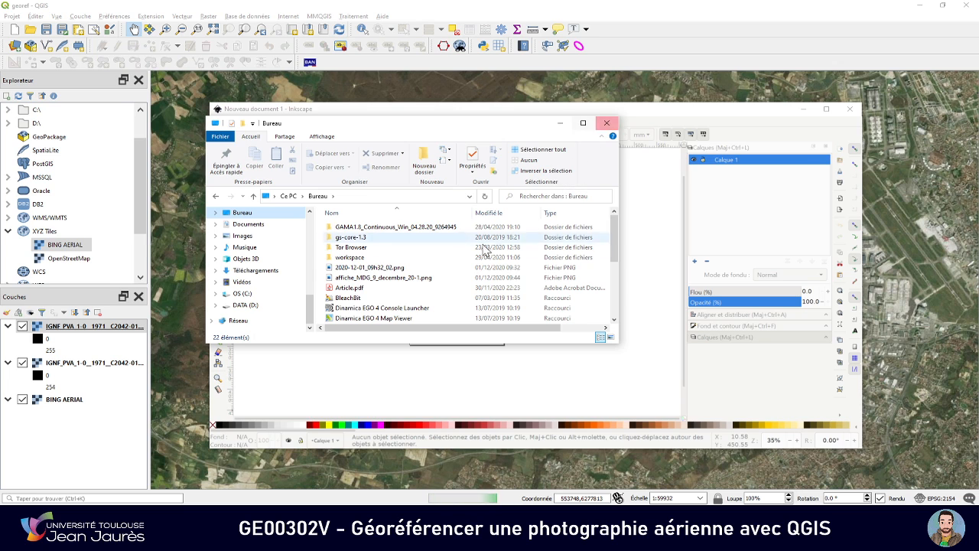
{"action": "scroll", "coordinate": [484, 250], "scroll_direction": "down", "scroll_amount": 5}
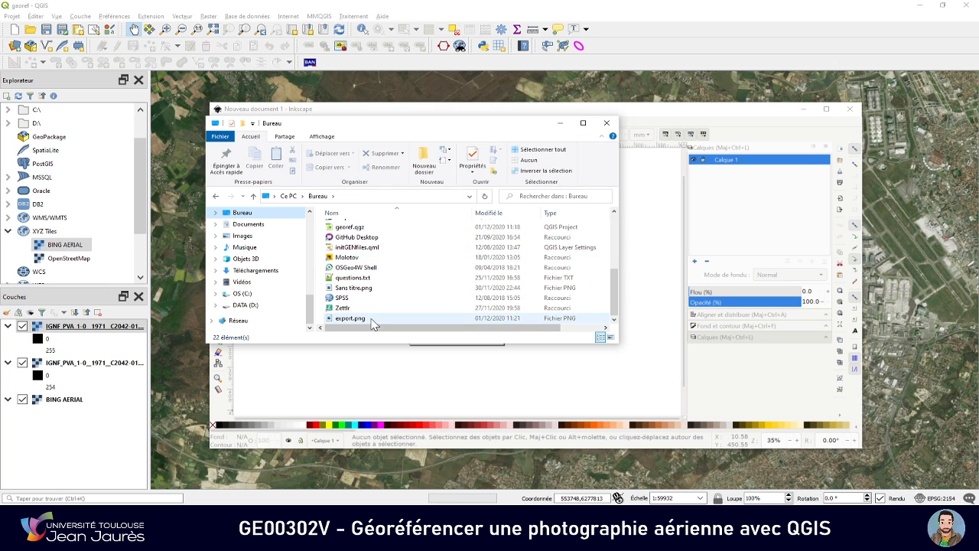
Open export.png in the photo viewer, inspect the exported map at a higher zoom and close the viewer
{"action": "left_click", "coordinate": [417, 319]}
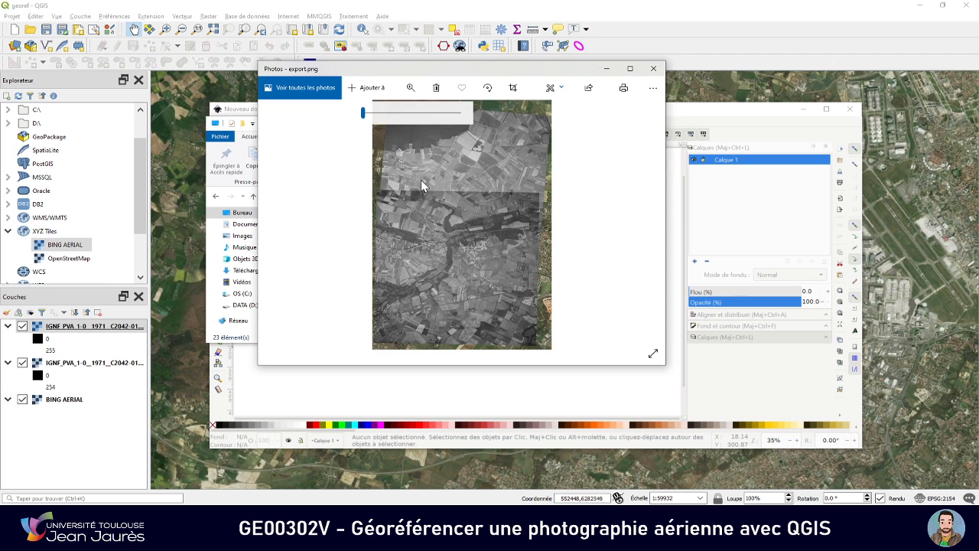
{"action": "left_click", "coordinate": [410, 87]}
{"action": "mouse_move", "coordinate": [362, 113]}
{"action": "left_mouse_down"}
{"action": "mouse_move", "coordinate": [398, 113]}
{"action": "mouse_move", "coordinate": [377, 116]}
{"action": "left_mouse_up"}
{"action": "left_click", "coordinate": [654, 68]}
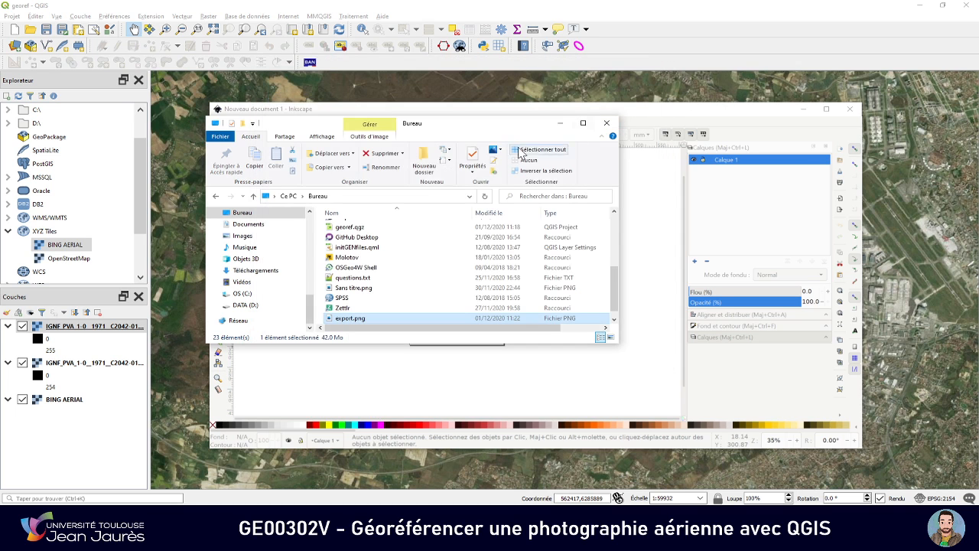
Switch to Inkscape and import export.png from the desktop, embedded, with resolution taken from the file and default rendering
{"action": "left_click", "coordinate": [425, 111]}
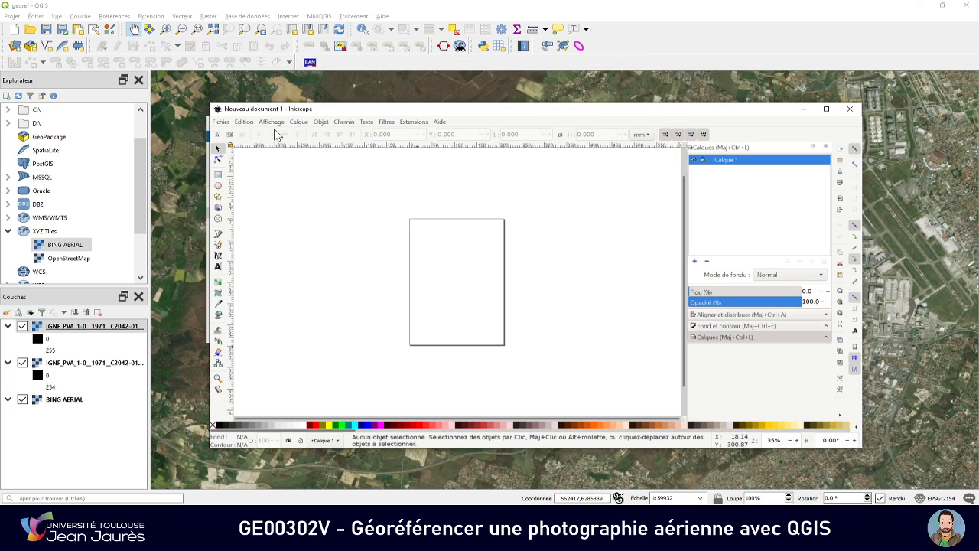
{"action": "left_click", "coordinate": [221, 122]}
{"action": "left_click", "coordinate": [246, 228]}
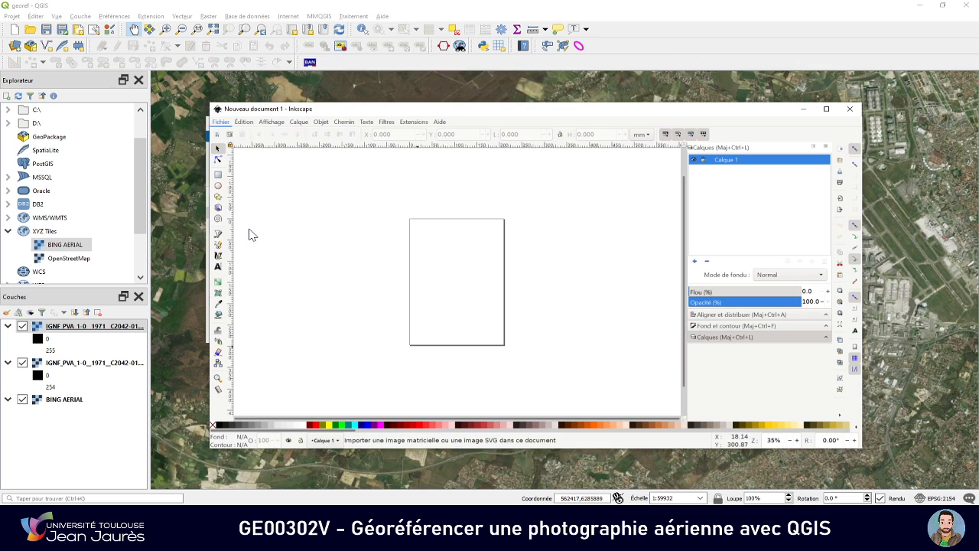
{"action": "left_click", "coordinate": [241, 191]}
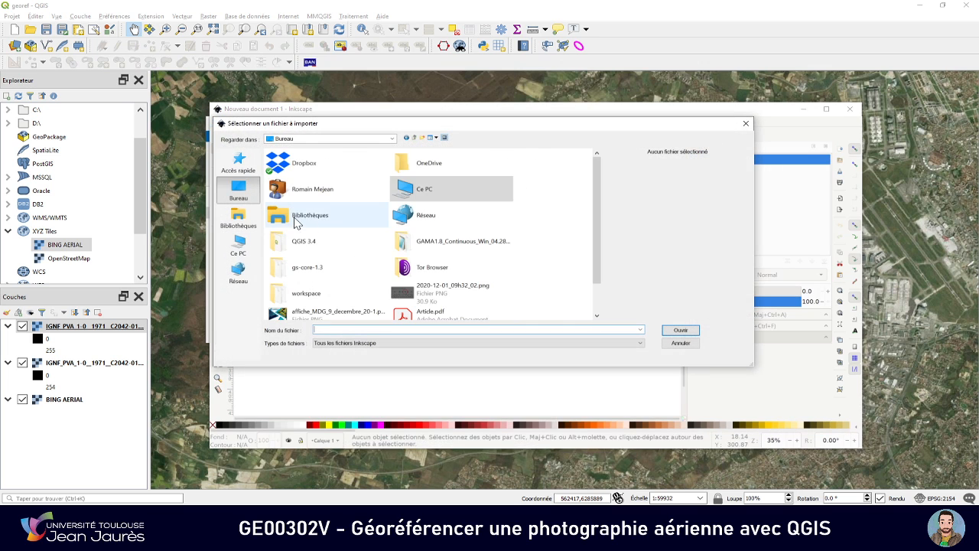
{"action": "scroll", "coordinate": [295, 217], "scroll_direction": "down", "scroll_amount": 1}
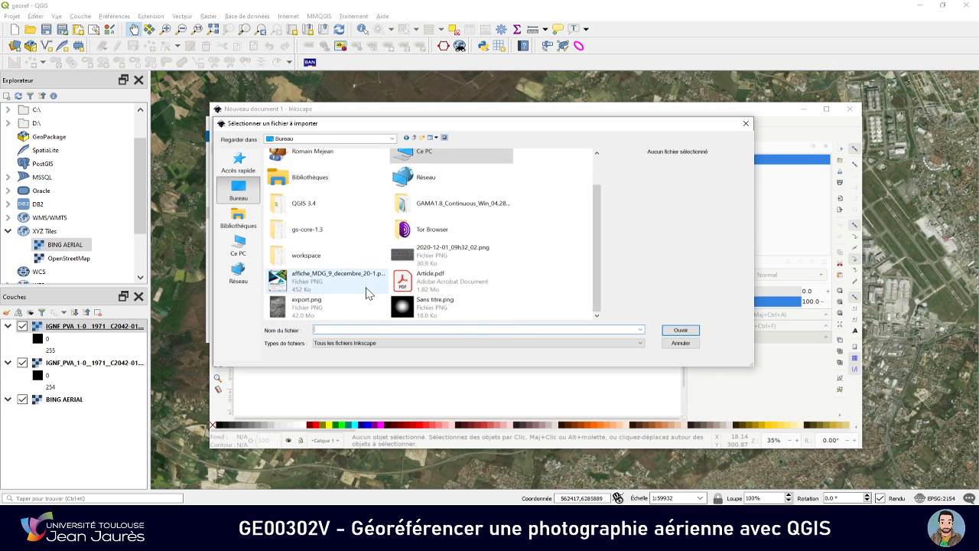
{"action": "left_click", "coordinate": [327, 305]}
{"action": "left_click", "coordinate": [680, 330]}
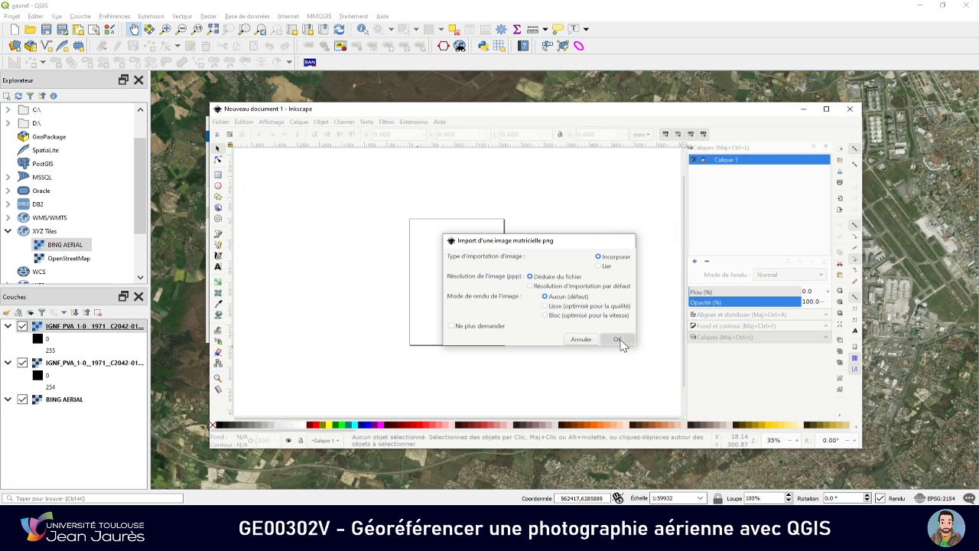
{"action": "left_click", "coordinate": [618, 339]}
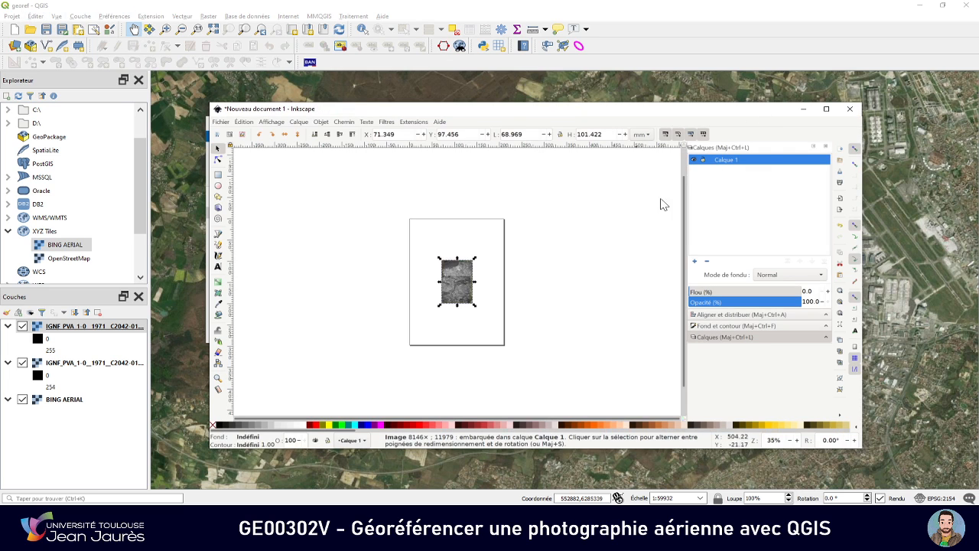
Maximize the Inkscape window and move the imported image up and left to about X 66 mm, Y 81 mm
{"action": "left_click", "coordinate": [826, 110]}
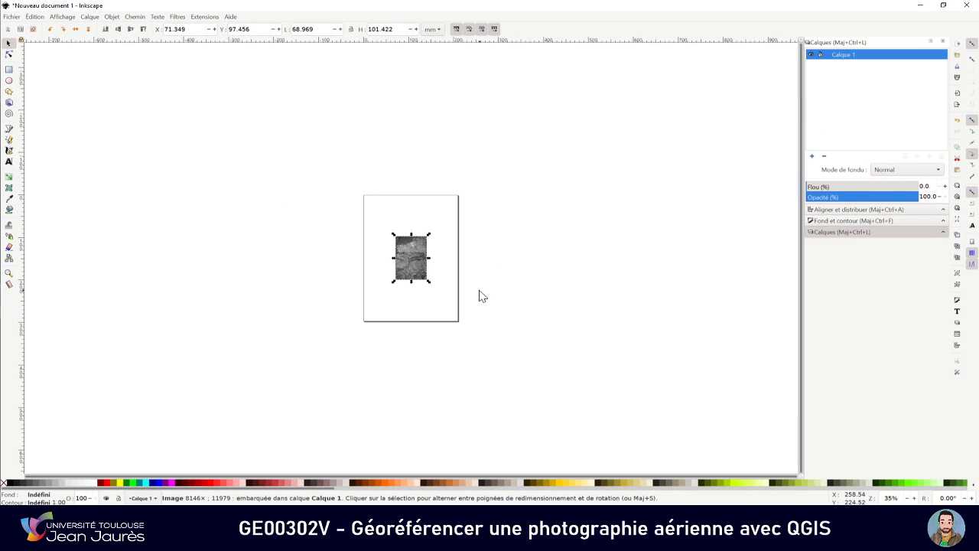
{"action": "left_click_drag", "start_coordinate": [414, 256], "coordinate": [410, 248]}
Examine the detail of the imported image and how roads and buildings line up along the seam between the two photos
{"action": "scroll", "coordinate": [418, 236], "scroll_direction": "up", "scroll_amount": 6}
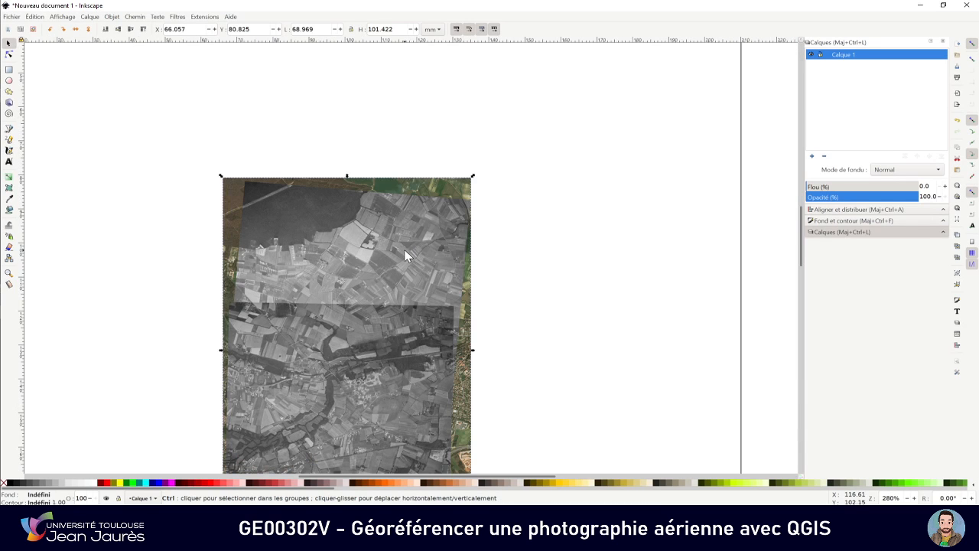
{"action": "scroll", "coordinate": [367, 270], "scroll_direction": "up", "scroll_amount": 5}
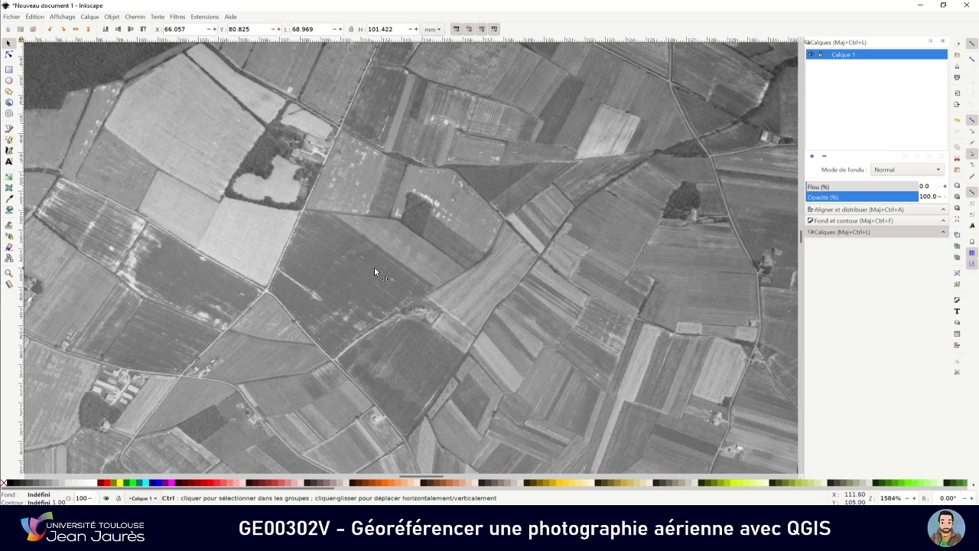
{"action": "scroll", "coordinate": [376, 270], "scroll_direction": "up", "scroll_amount": 3}
{"action": "scroll", "coordinate": [376, 269], "scroll_direction": "down", "scroll_amount": 2}
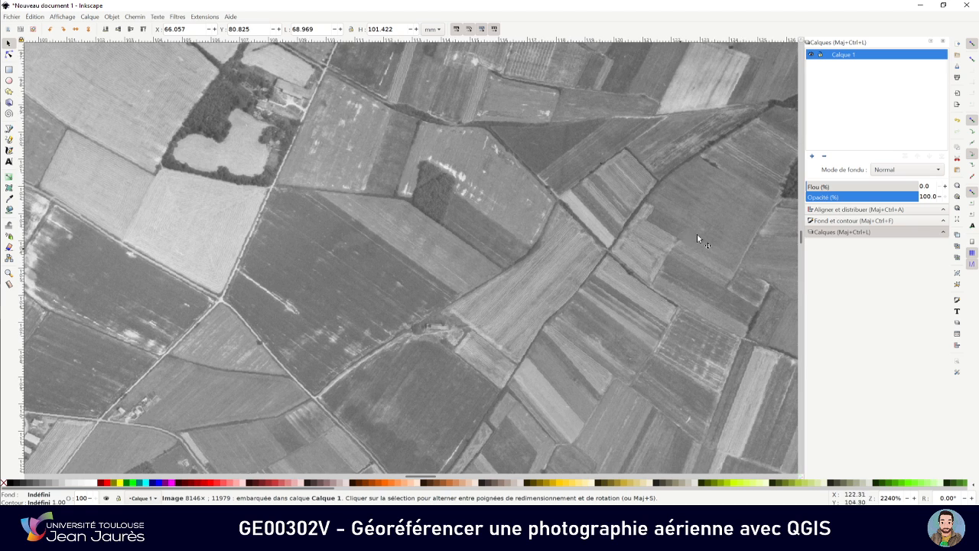
{"action": "left_click_drag", "start_coordinate": [800, 236], "coordinate": [800, 245]}
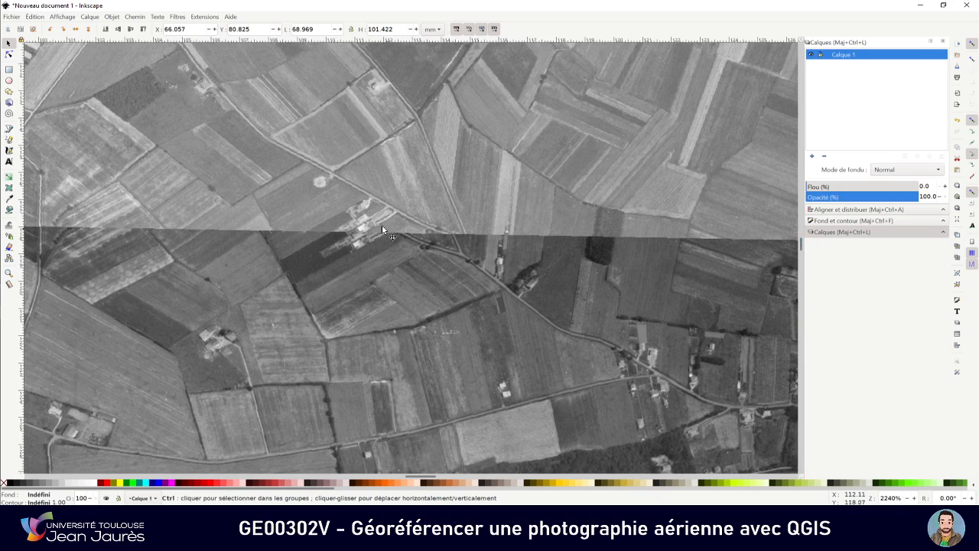
{"action": "scroll", "coordinate": [382, 225], "scroll_direction": "up", "scroll_amount": 1}
{"action": "scroll", "coordinate": [364, 229], "scroll_direction": "up", "scroll_amount": 3}
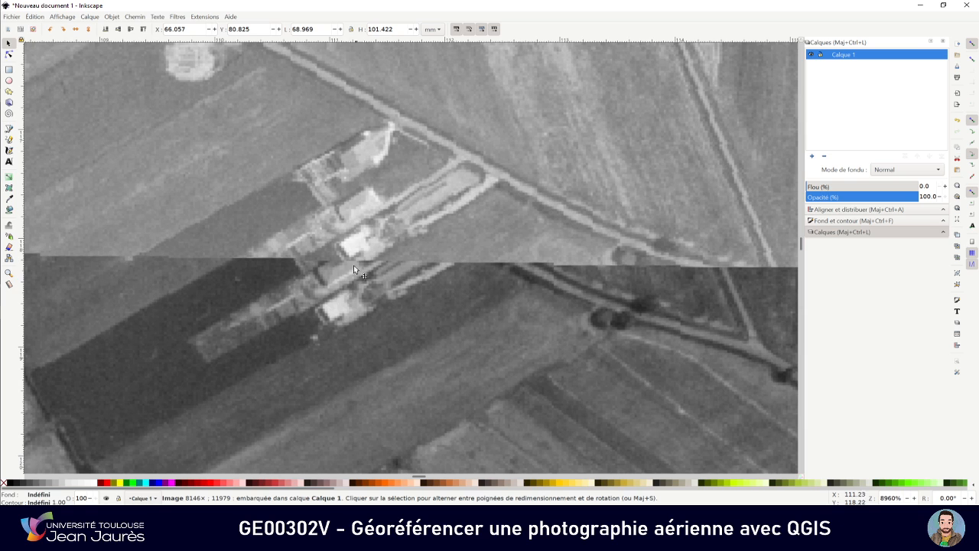
{"action": "scroll", "coordinate": [355, 244], "scroll_direction": "down", "scroll_amount": 6}
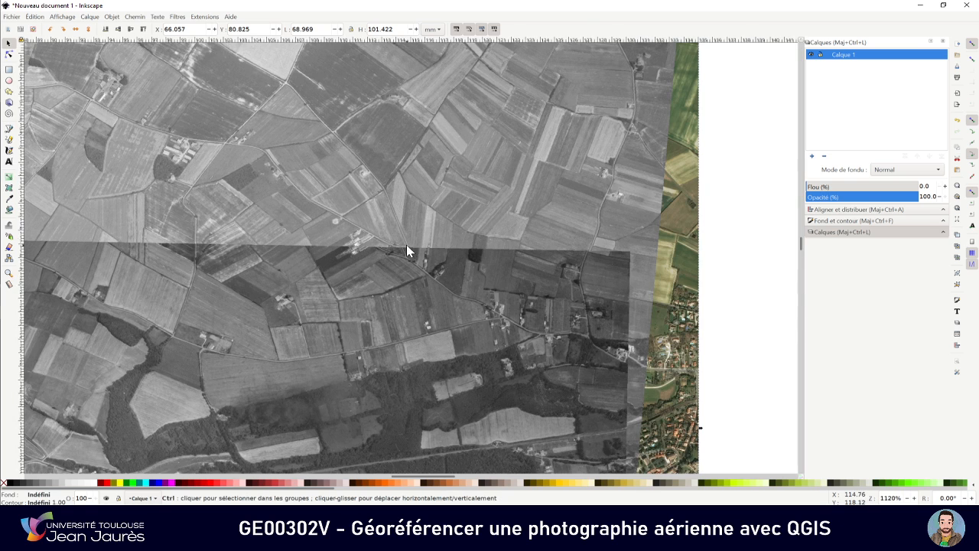
{"action": "scroll", "coordinate": [401, 244], "scroll_direction": "up", "scroll_amount": 4}
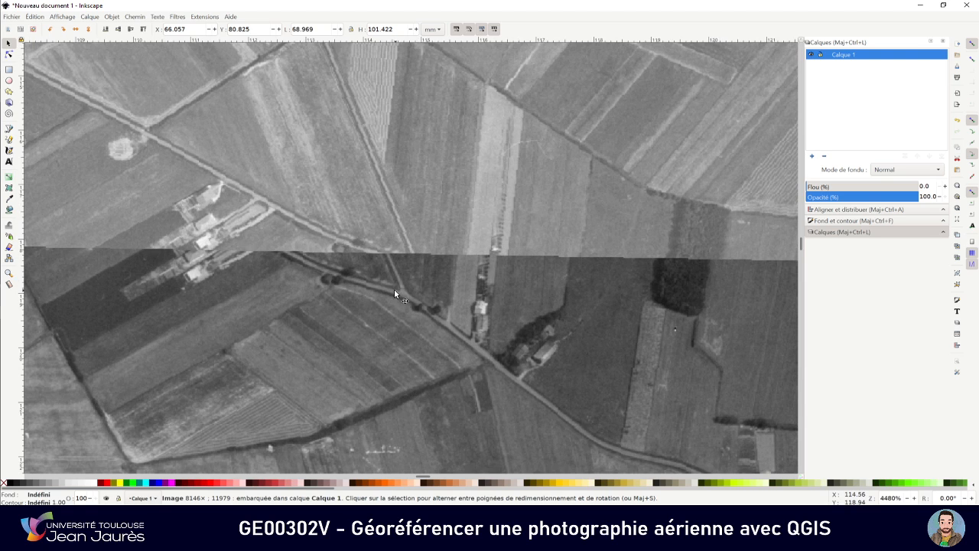
Review the full extent of the imported photo assembly, and switch back to QGIS to view the two georeferenced photos over the Bing Aerial basemap
{"action": "scroll", "coordinate": [385, 233], "scroll_direction": "down", "scroll_amount": 4}
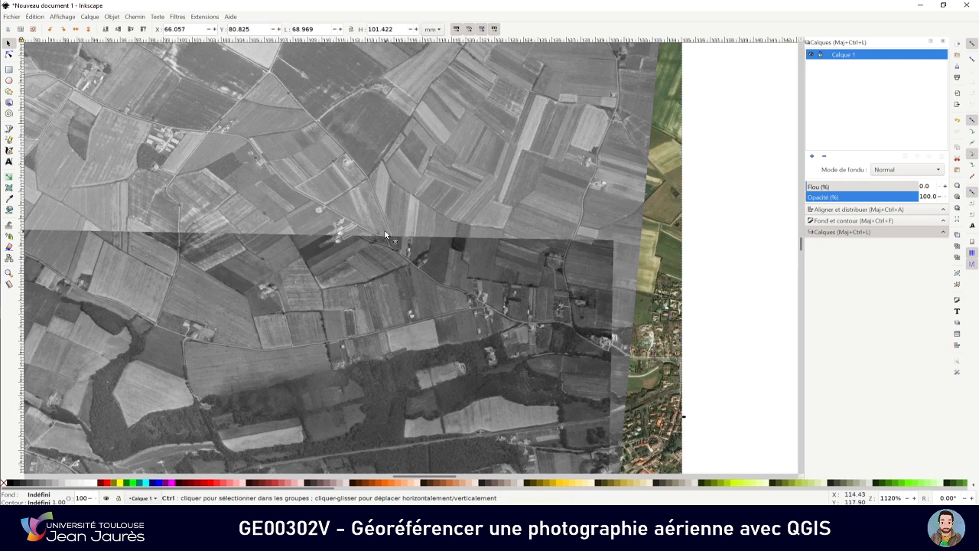
{"action": "scroll", "coordinate": [385, 236], "scroll_direction": "down", "scroll_amount": 1}
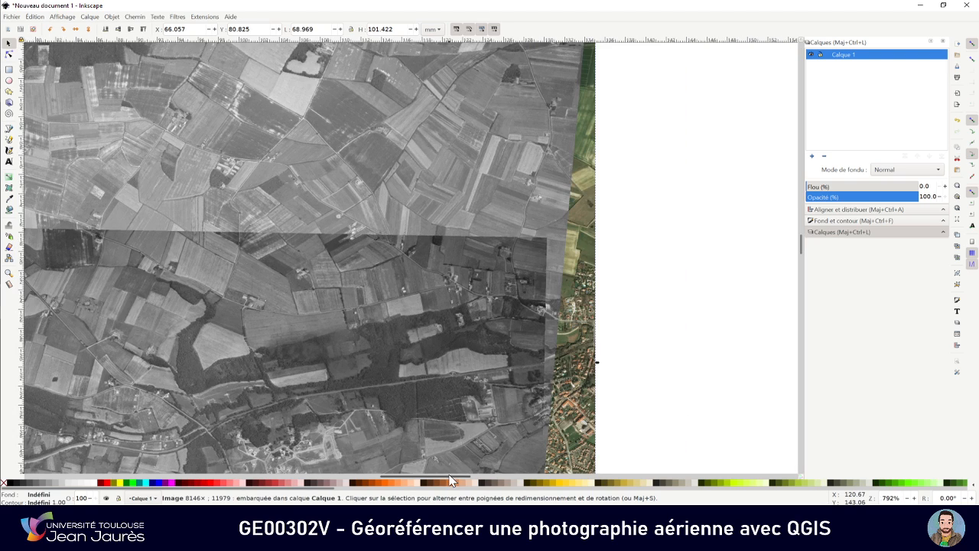
{"action": "mouse_move", "coordinate": [445, 479]}
{"action": "left_mouse_down"}
{"action": "mouse_move", "coordinate": [419, 482]}
{"action": "mouse_move", "coordinate": [429, 482]}
{"action": "left_mouse_up"}
{"action": "scroll", "coordinate": [478, 274], "scroll_direction": "down", "scroll_amount": 4}
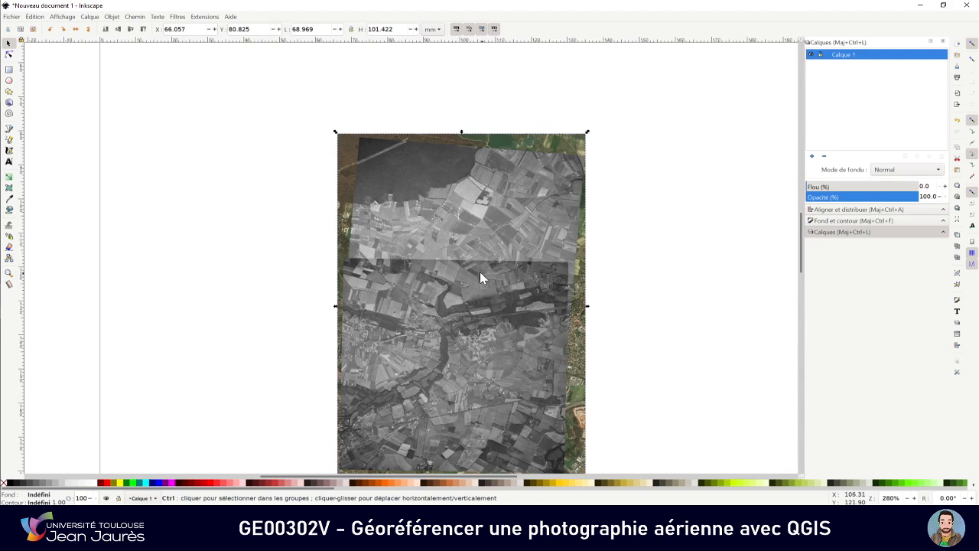
{"action": "left_click_drag", "start_coordinate": [800, 248], "coordinate": [800, 254]}
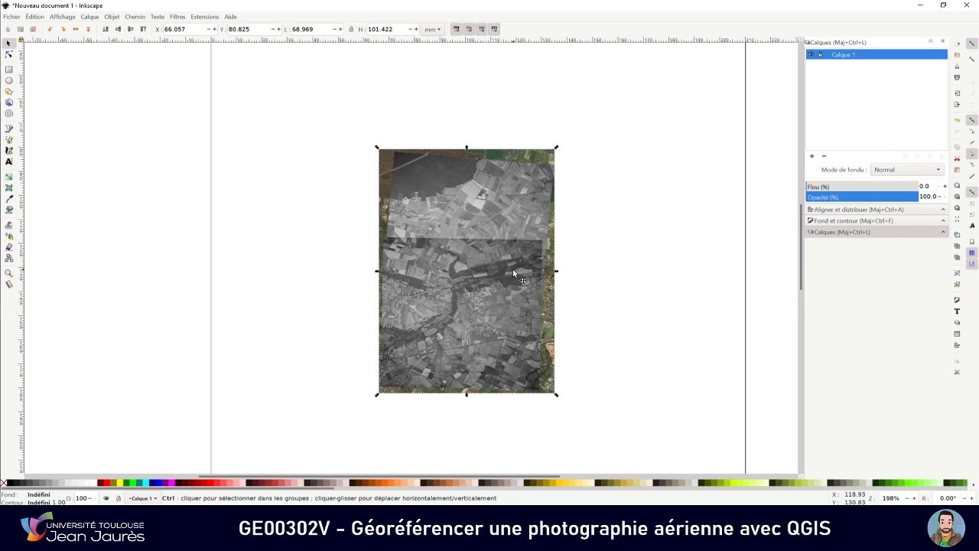
{"action": "scroll", "coordinate": [503, 233], "scroll_direction": "up", "scroll_amount": 1}
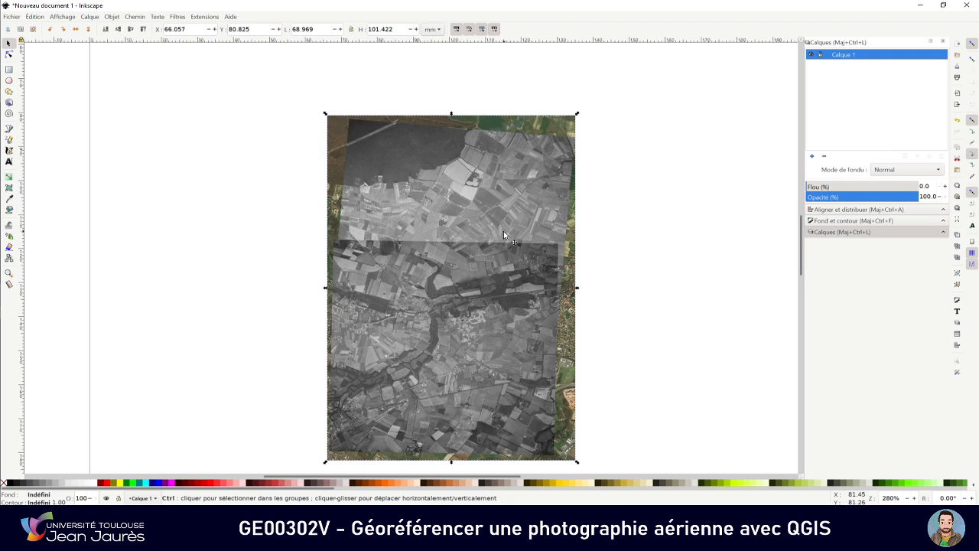
{"action": "scroll", "coordinate": [505, 238], "scroll_direction": "up", "scroll_amount": 1}
{"action": "scroll", "coordinate": [495, 245], "scroll_direction": "up", "scroll_amount": 1}
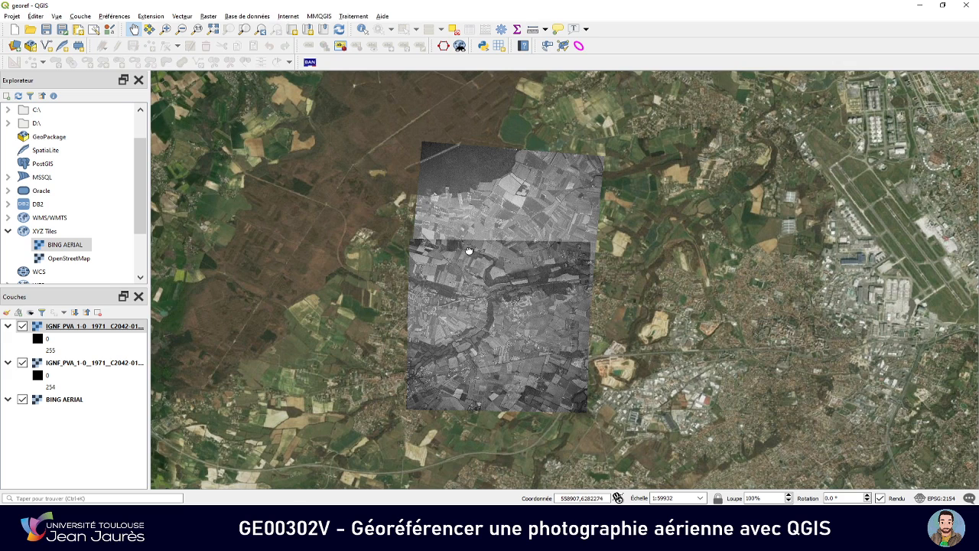
{"action": "left_click_drag", "start_coordinate": [469, 251], "coordinate": [437, 243]}
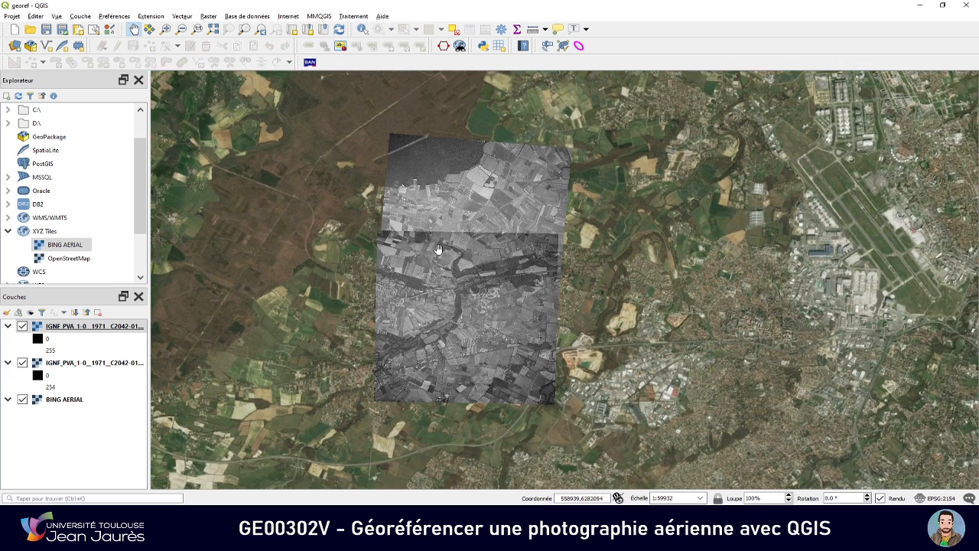